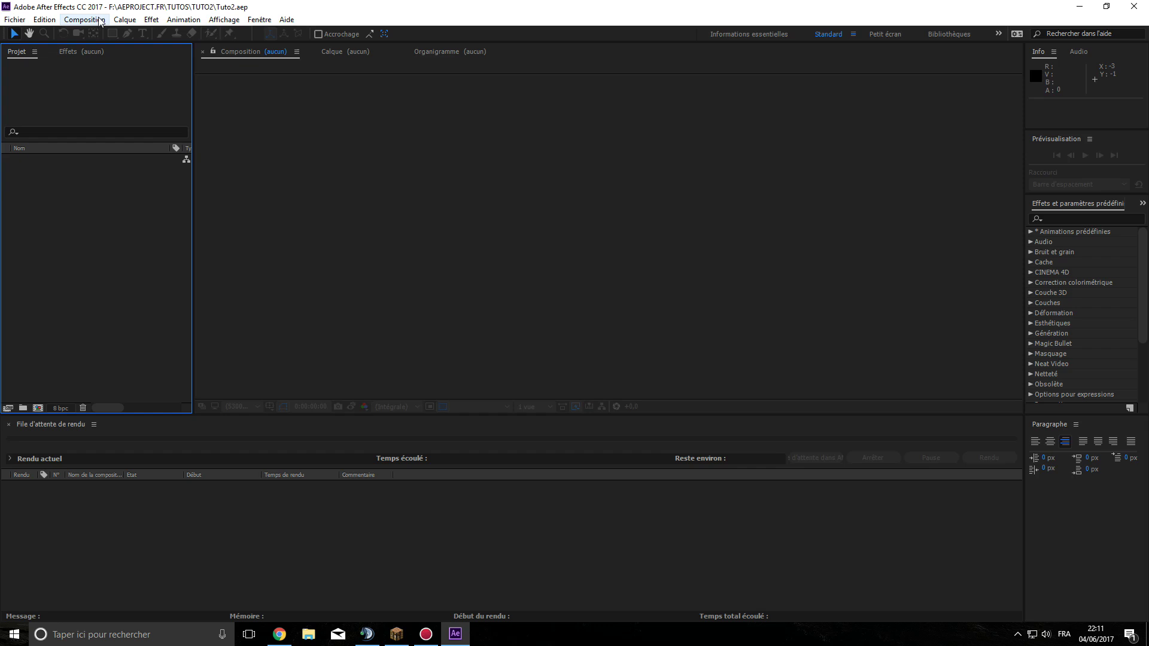
# - Create a new composition at 3840 x 2160 px, 60 frames per second and 0:00:30:00 long
pyautogui.click(99, 21)
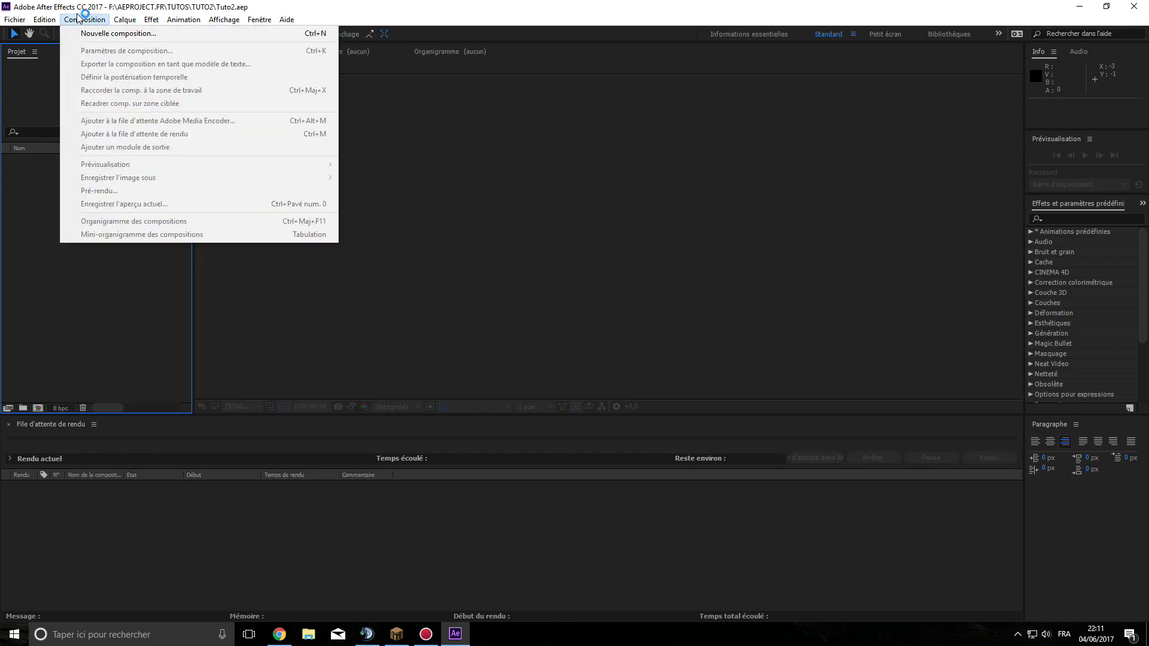
pyautogui.click(99, 32)
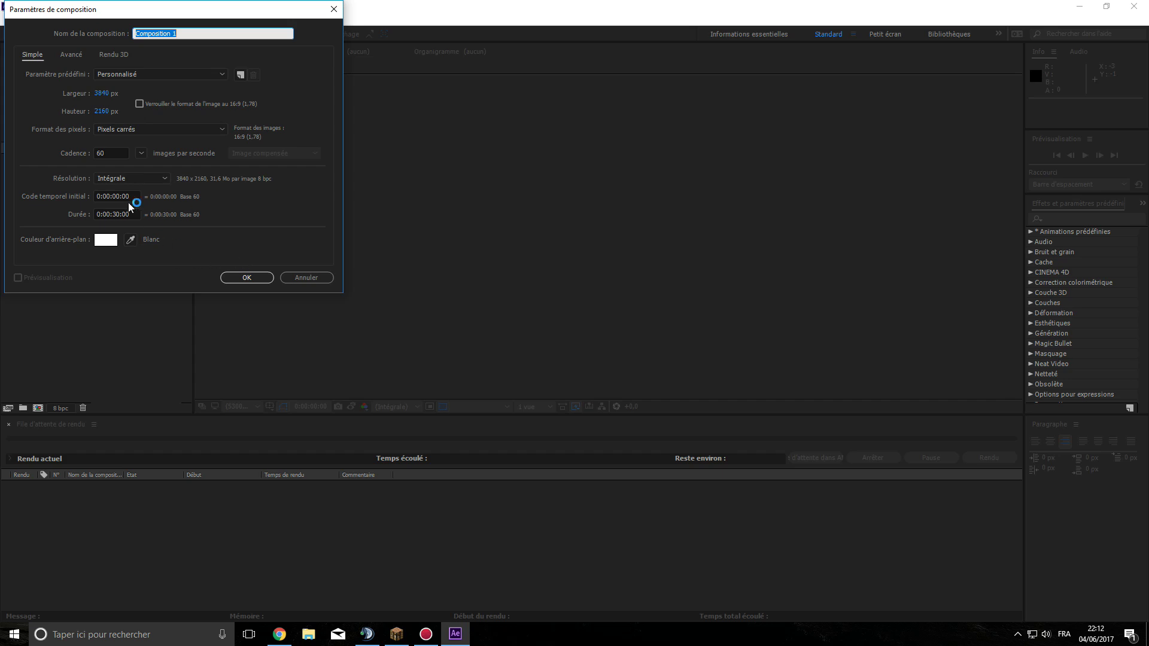
pyautogui.doubleClick(109, 151)
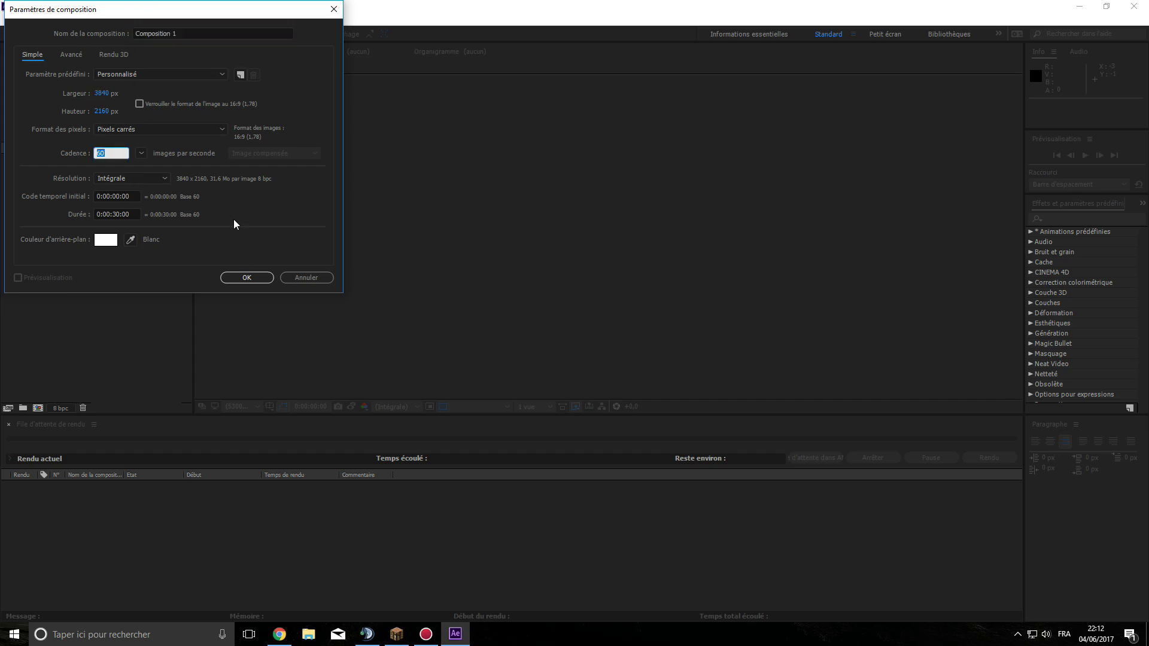
pyautogui.click(256, 282)
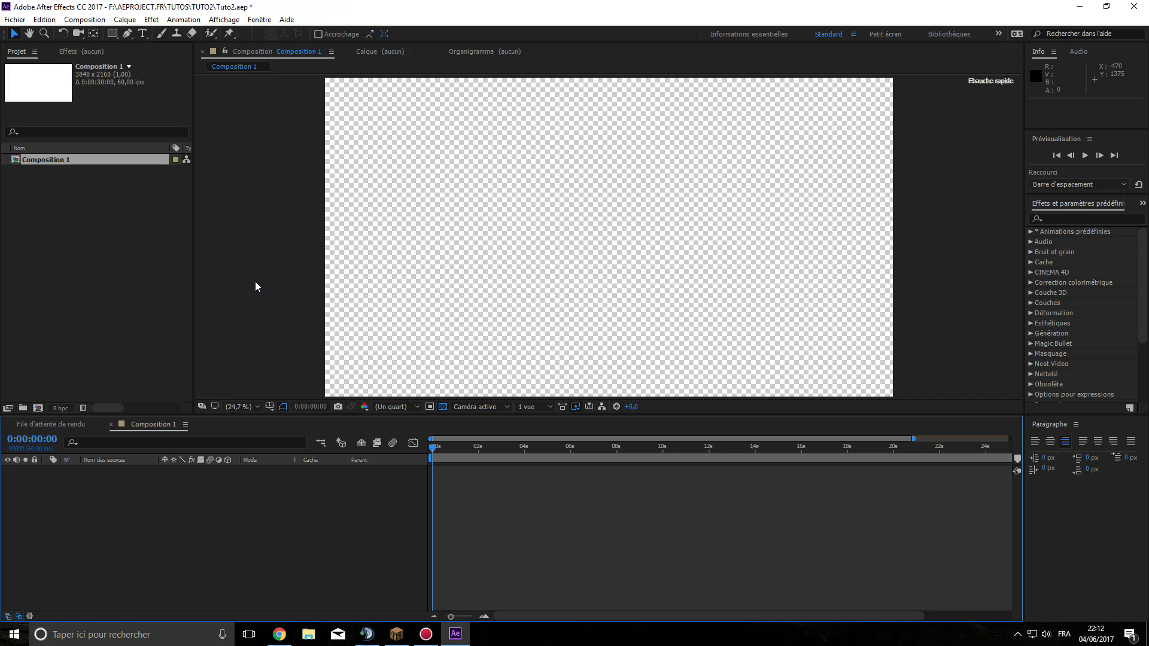
# - Rename the composition as TUTO2 in its composition settings
pyautogui.rightClick(193, 498)
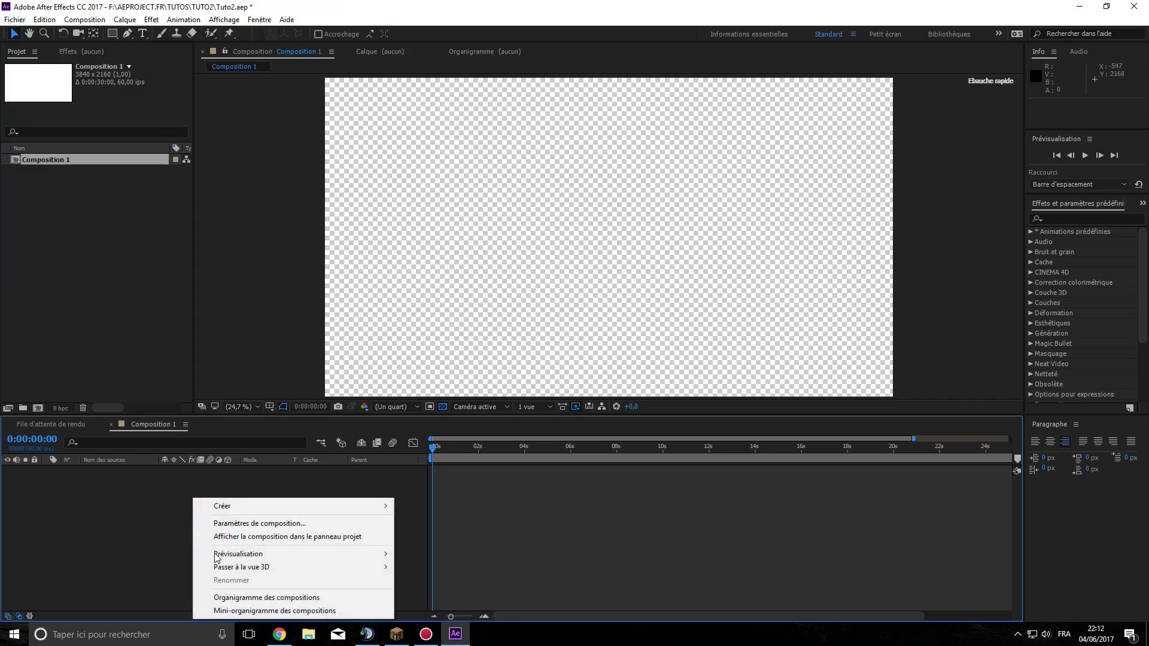
pyautogui.click(217, 527)
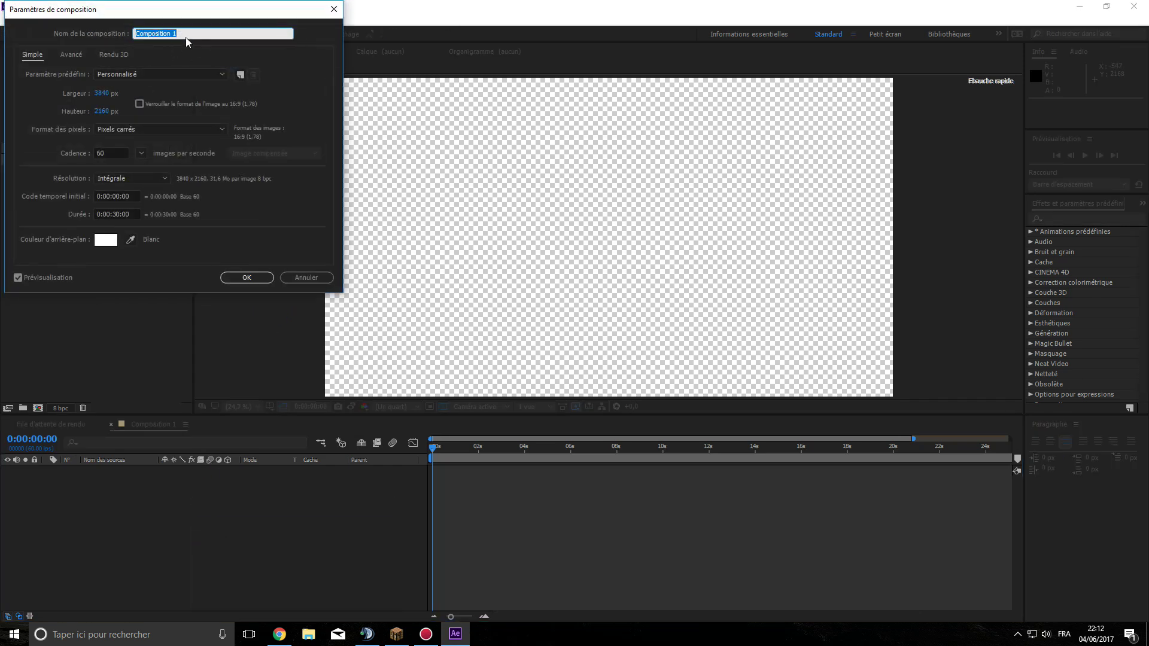
pyautogui.write('TUTO2')
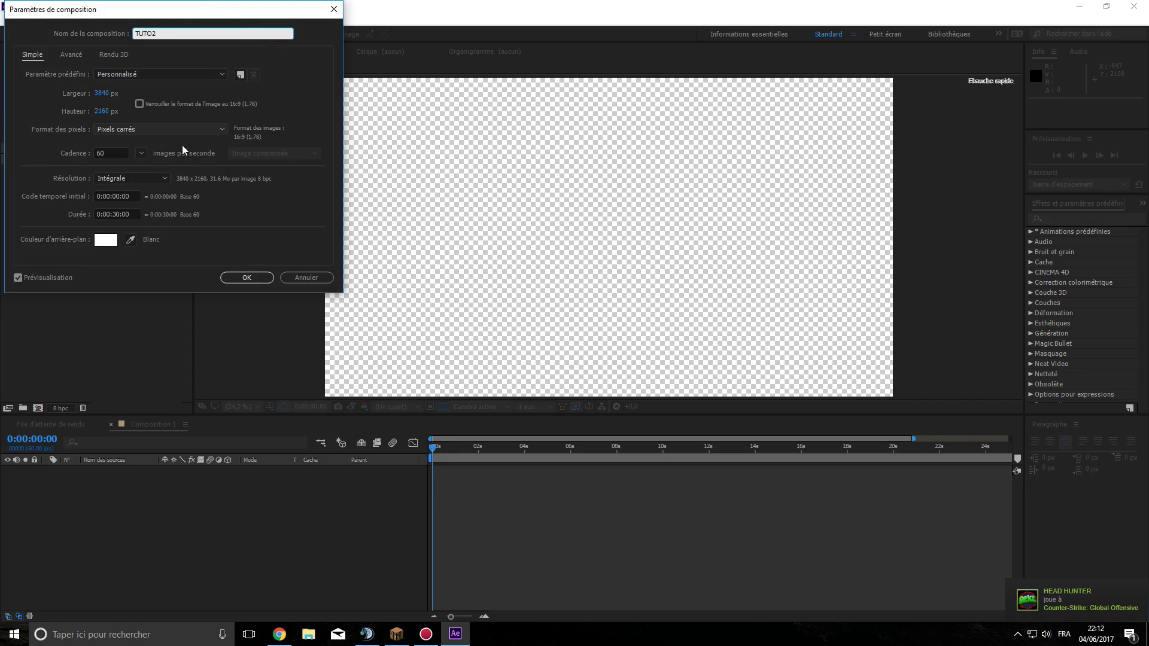
pyautogui.click(243, 279)
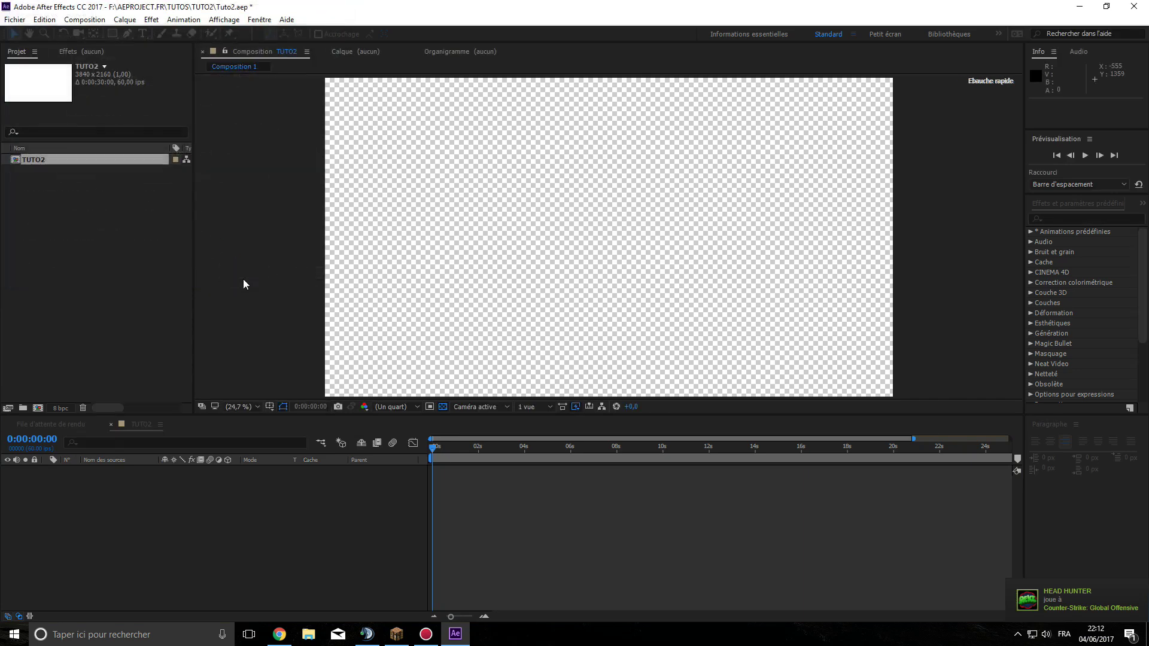
# - Set the TUTO2 composition's duration to 0:00:05:00
pyautogui.rightClick(270, 522)
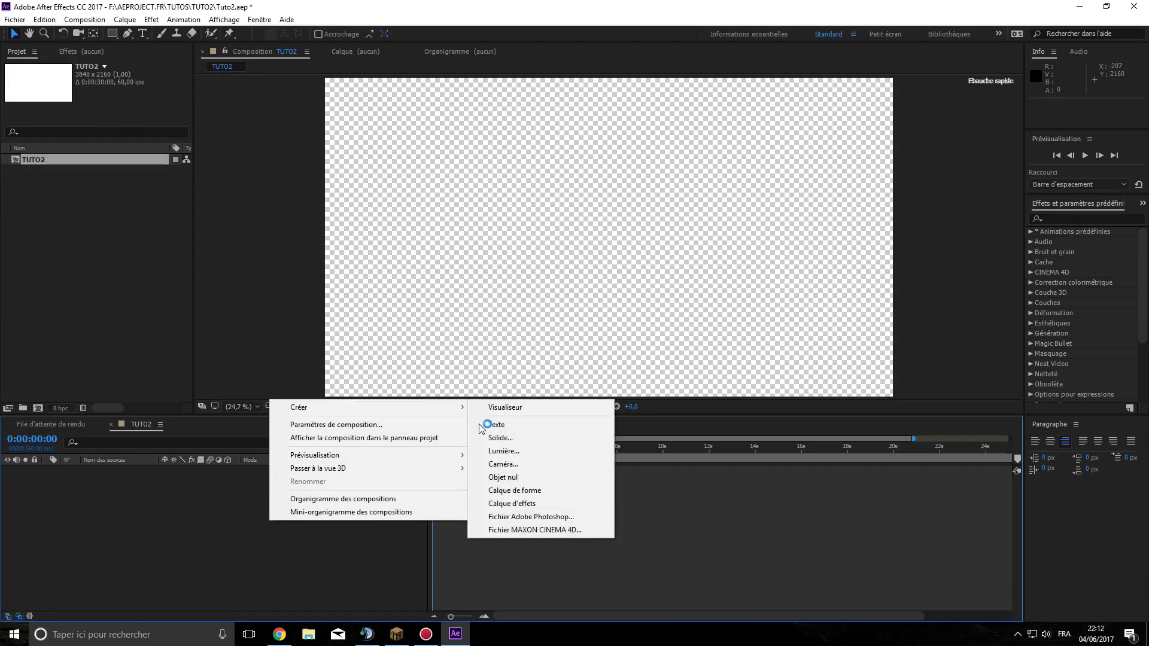
pyautogui.click(251, 524)
pyautogui.rightClick(251, 524)
pyautogui.press('Escape')
pyautogui.rightClick(267, 496)
pyautogui.click(295, 520)
pyautogui.click(116, 214)
pyautogui.press('Right')
pyautogui.press('BackSpace')
pyautogui.press('BackSpace')
pyautogui.write('05')
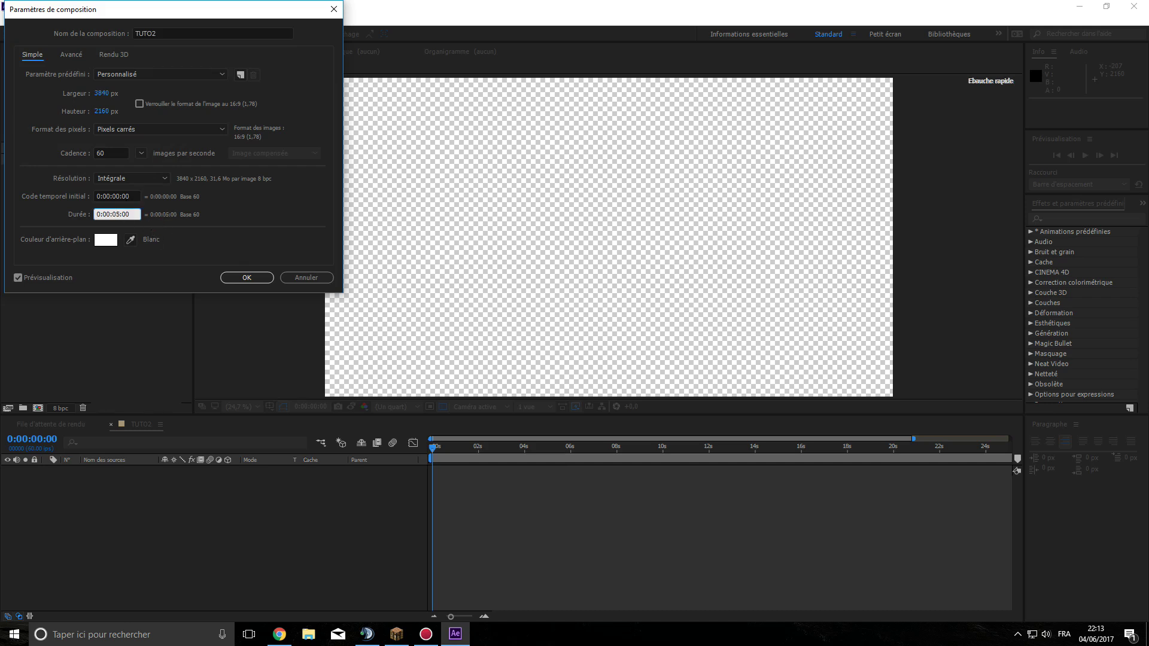
pyautogui.press('Return')
# - Create a composition-sized solid layer in the very dark grey 161616
pyautogui.rightClick(149, 483)
pyautogui.moveTo(185, 489)
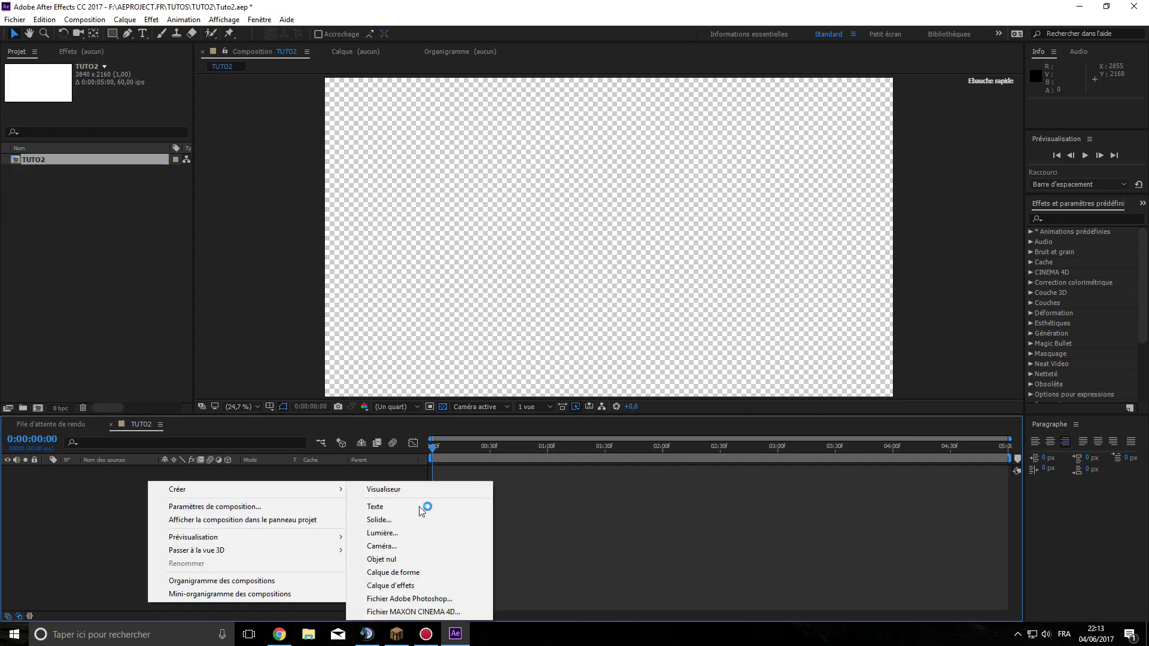
pyautogui.click(420, 518)
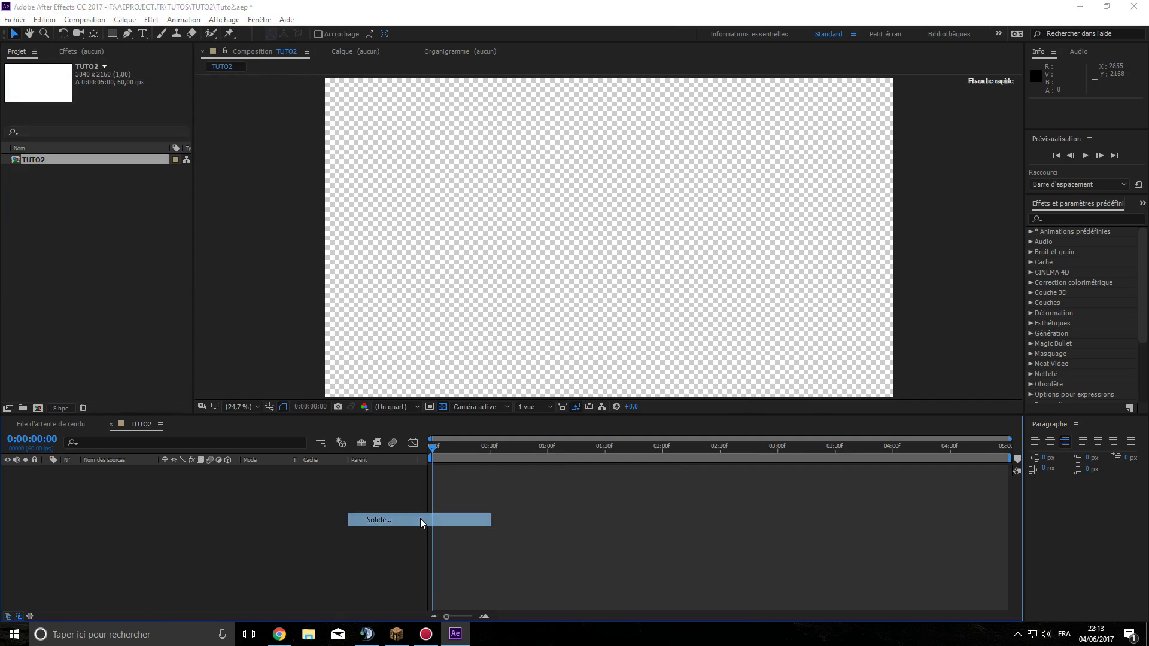
pyautogui.click(157, 209)
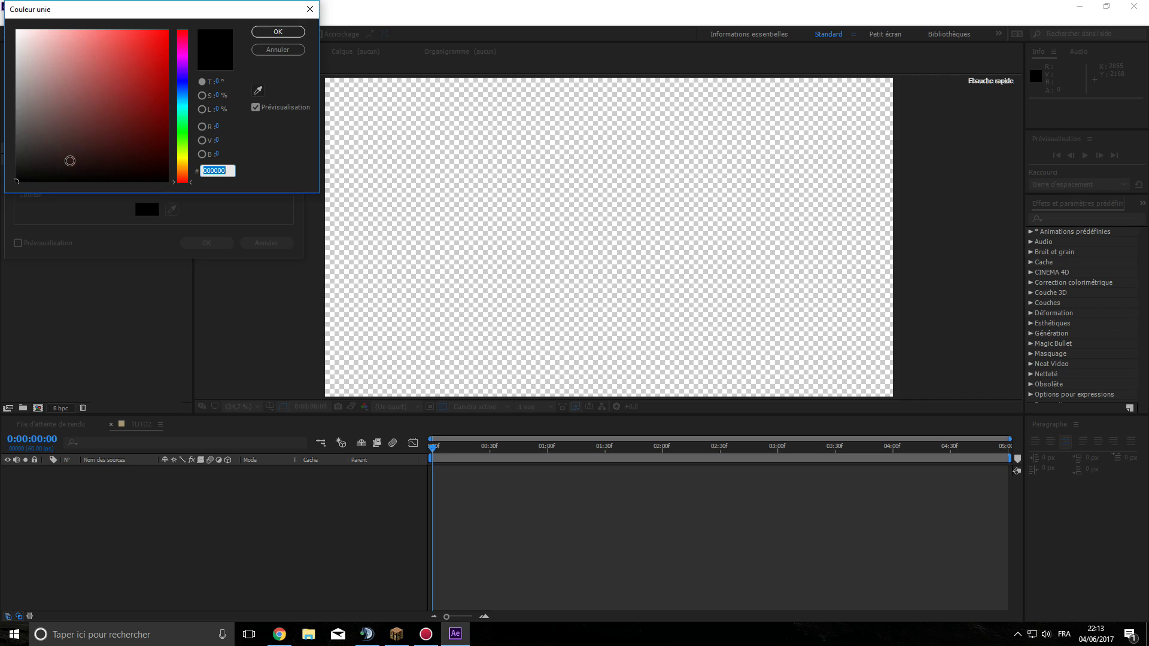
pyautogui.click(15, 164)
pyautogui.moveTo(15, 164); pyautogui.dragTo(11, 157)
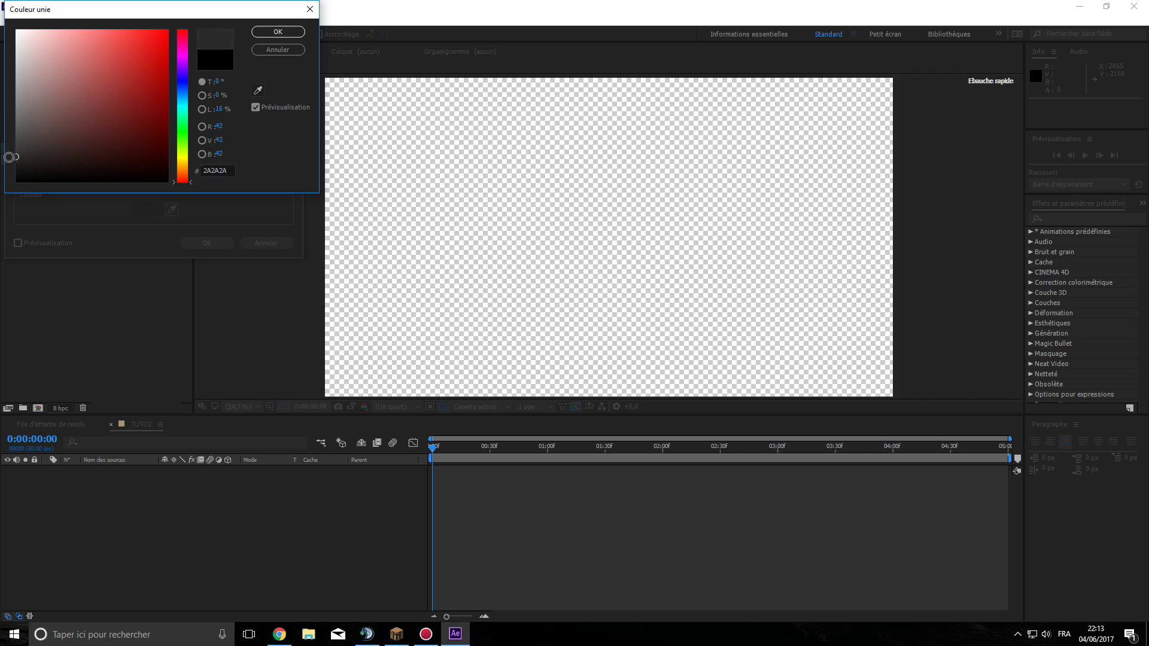
pyautogui.click(277, 31)
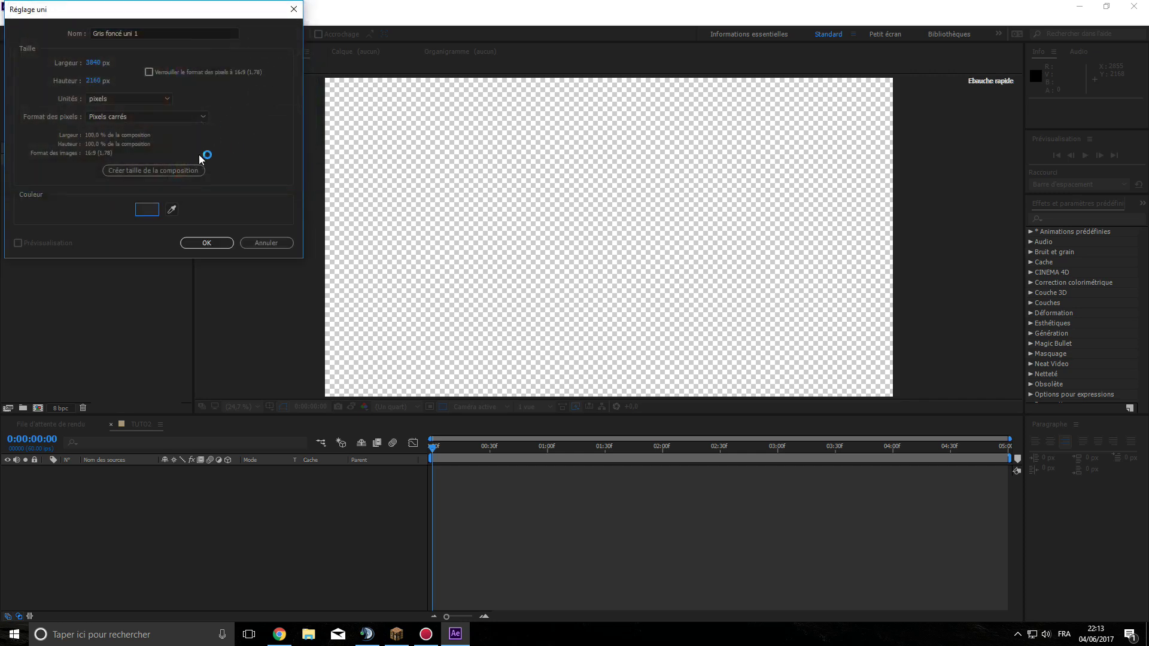
pyautogui.click(147, 209)
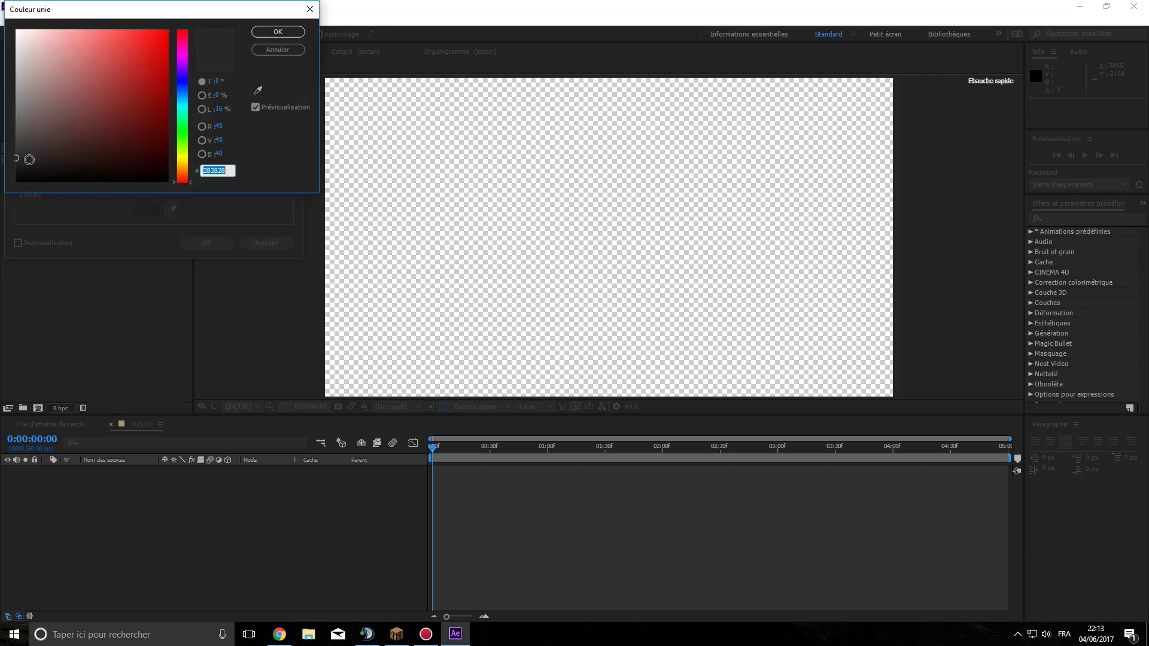
pyautogui.moveTo(18, 159); pyautogui.dragTo(16, 168)
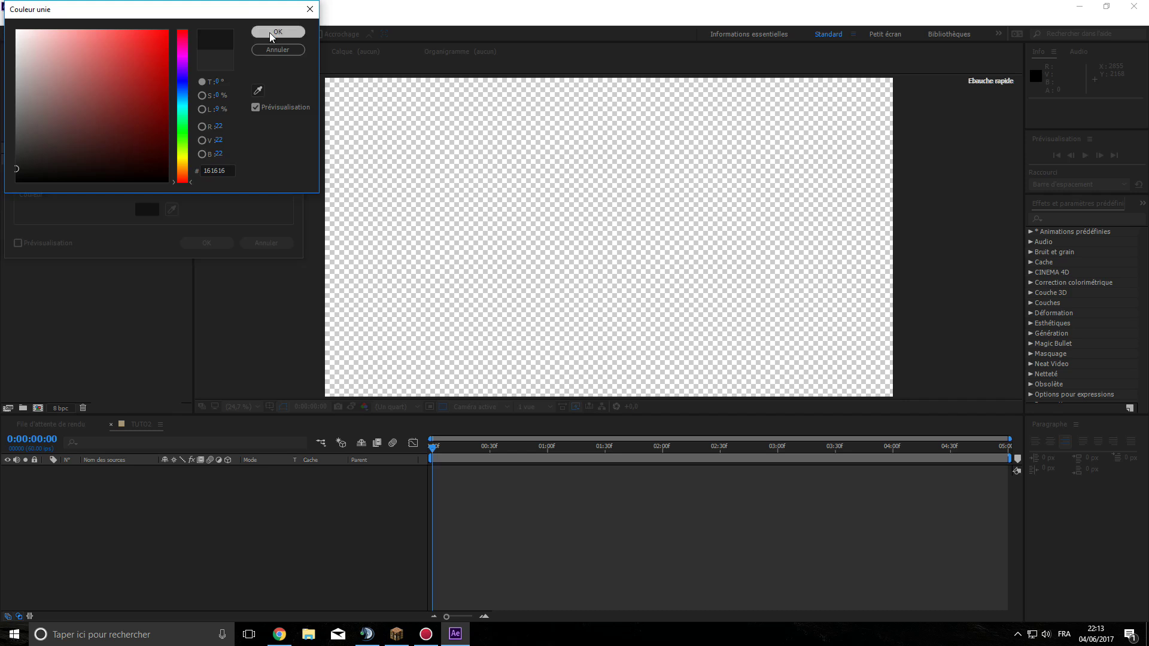
pyautogui.click(272, 36)
pyautogui.click(206, 241)
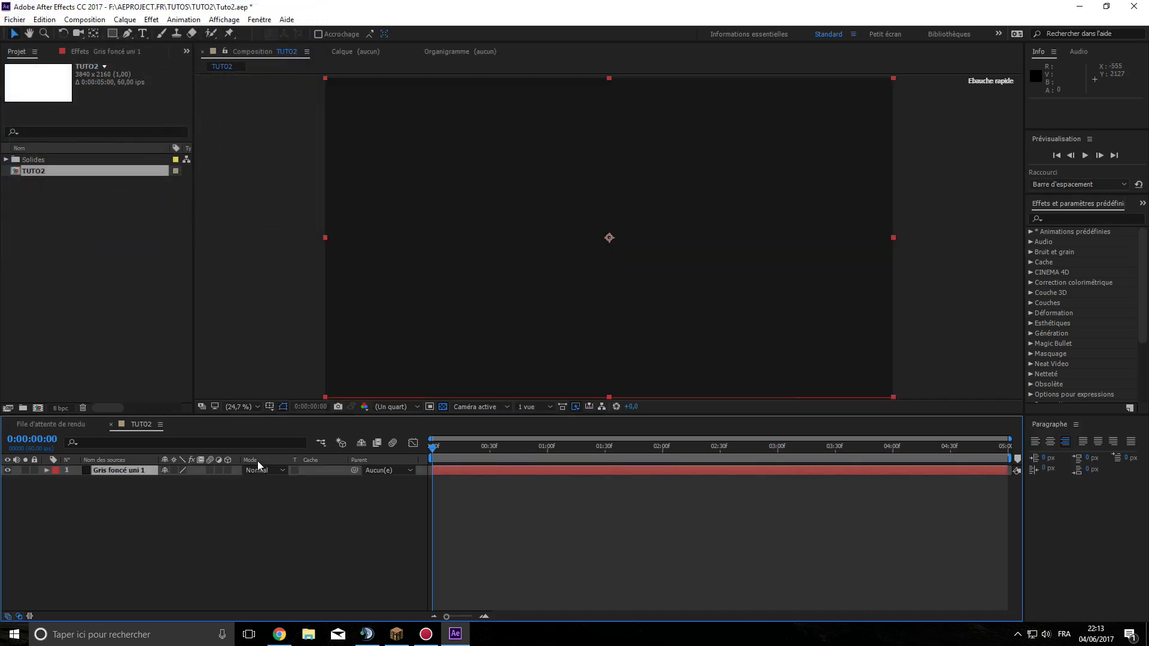
# - Rename the dark grey solid layer as BACKGROUND
pyautogui.click(243, 540)
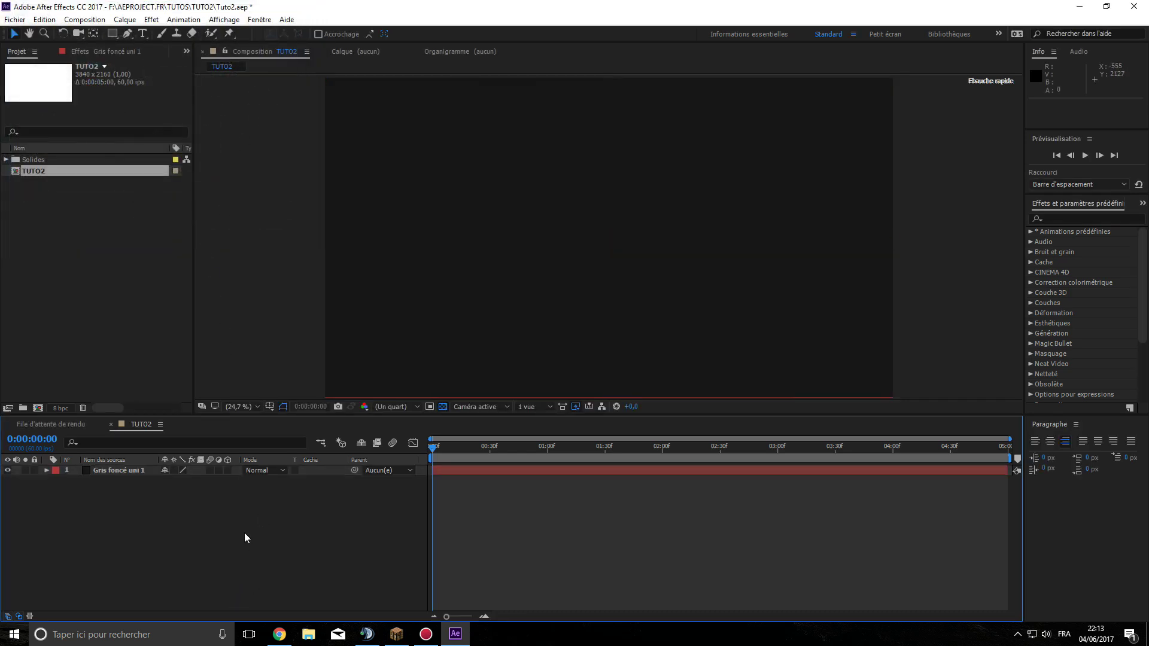
pyautogui.rightClick(125, 472)
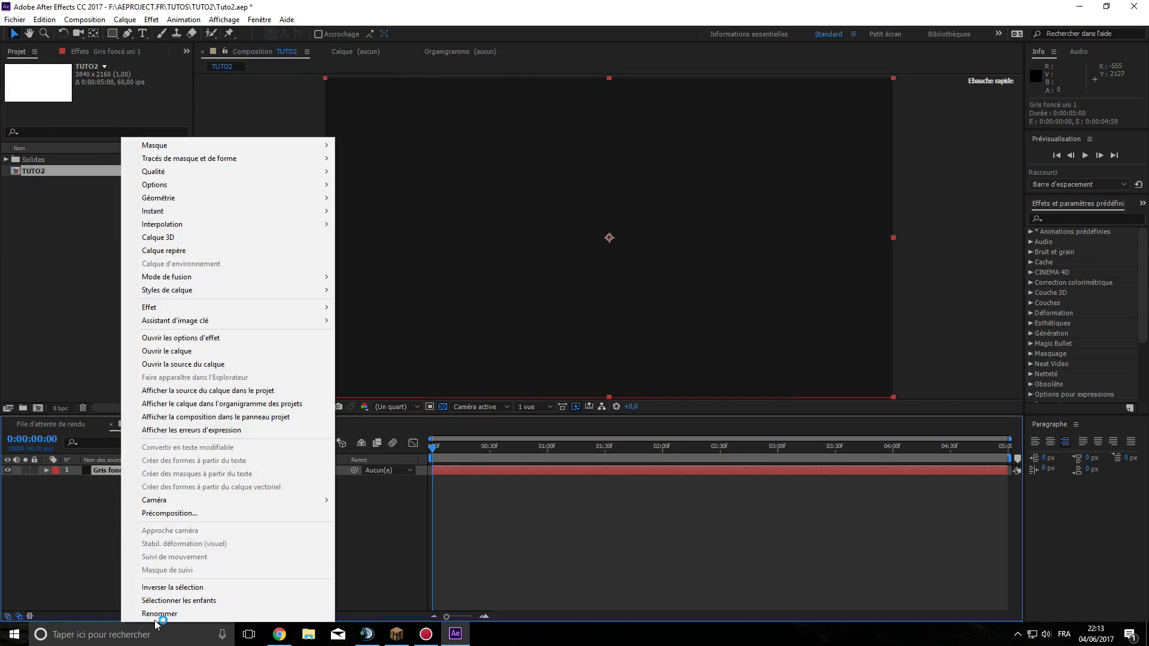
pyautogui.click(157, 617)
pyautogui.write('BACKGROUND')
pyautogui.press('Return')
pyautogui.rightClick(162, 578)
pyautogui.moveTo(349, 466)
pyautogui.click(389, 464)
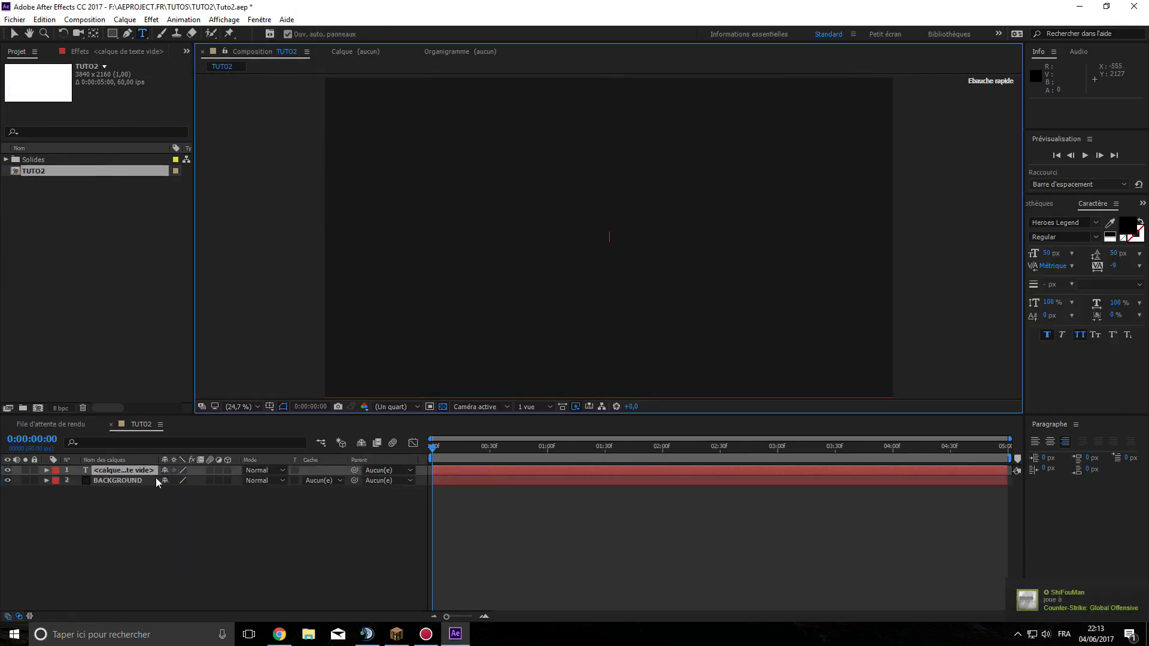
pyautogui.click(122, 496)
# - Create a composition-sized black (000000) solid layer named VIGNETTE above BACKGROUND
pyautogui.rightClick(123, 498)
pyautogui.moveTo(270, 507)
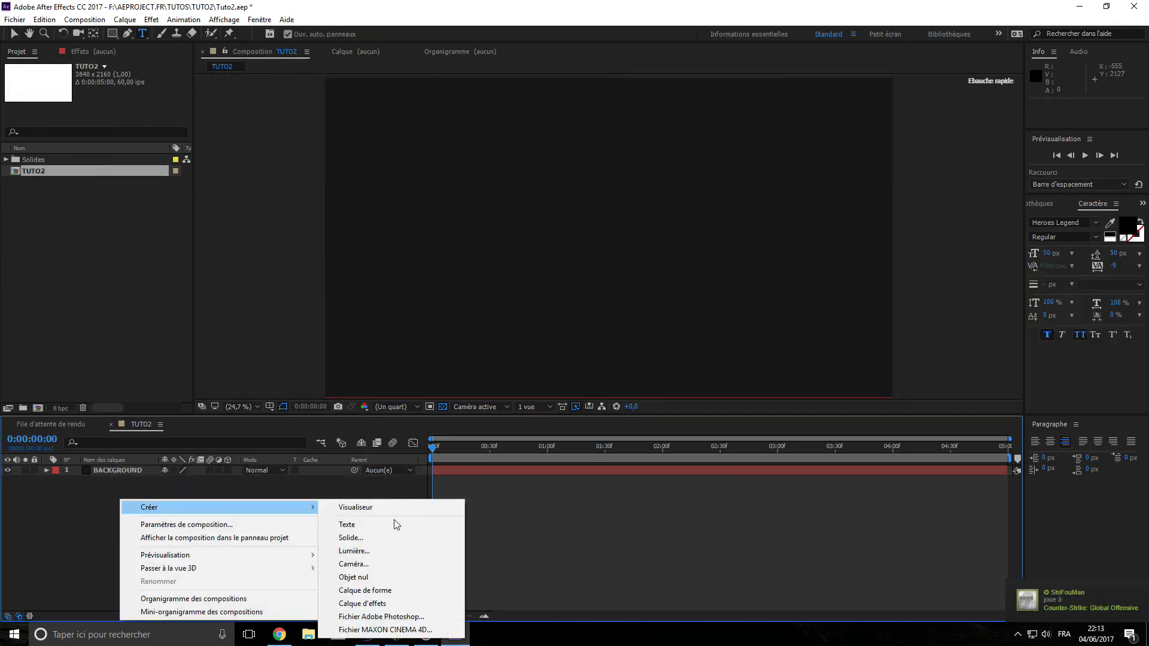
pyautogui.click(385, 538)
pyautogui.click(143, 218)
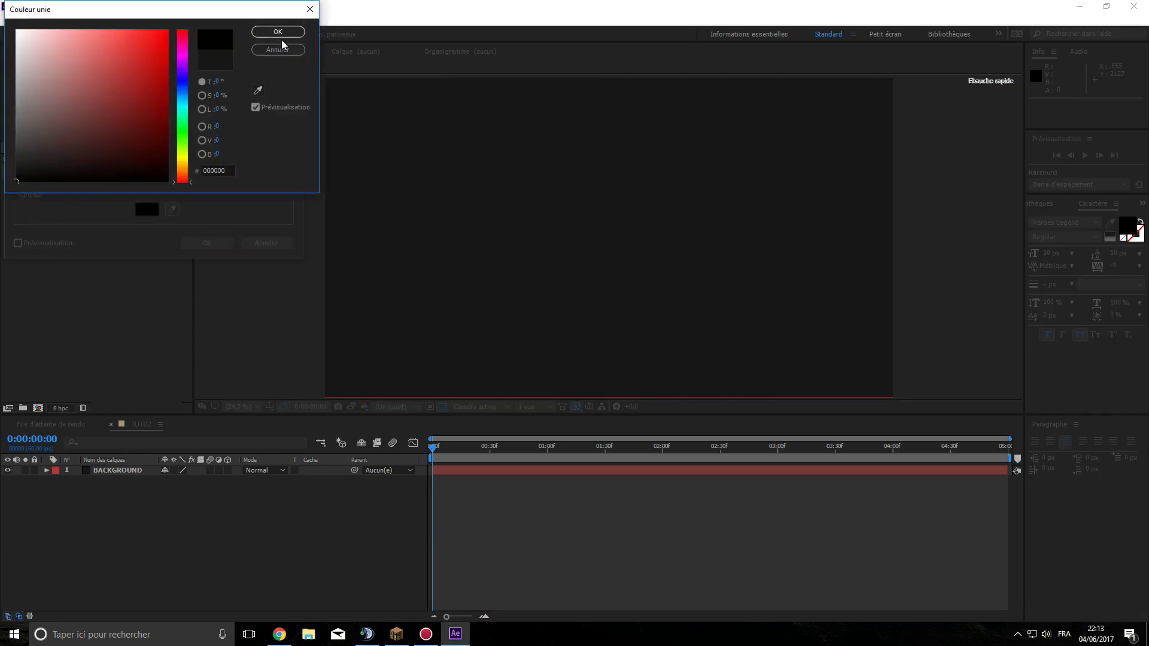
pyautogui.click(276, 32)
pyautogui.write('VIGNETTE')
pyautogui.press('Return')
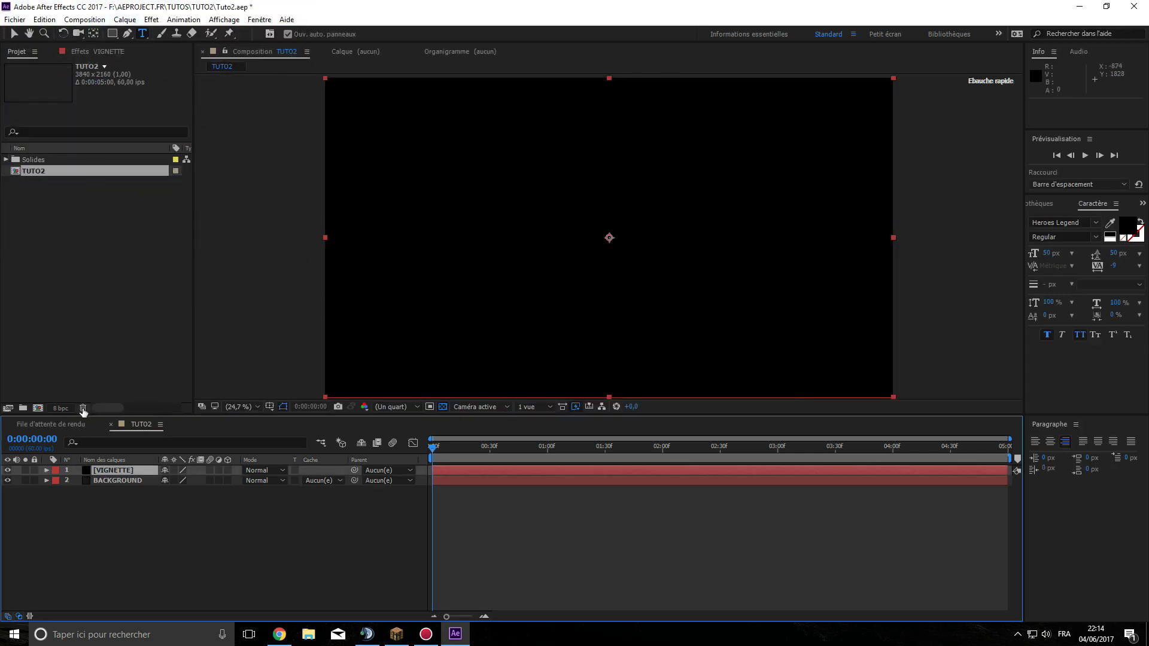
# - Add a full-frame elliptical mask to the VIGNETTE layer and invert it
pyautogui.click(108, 460)
pyautogui.click(106, 461)
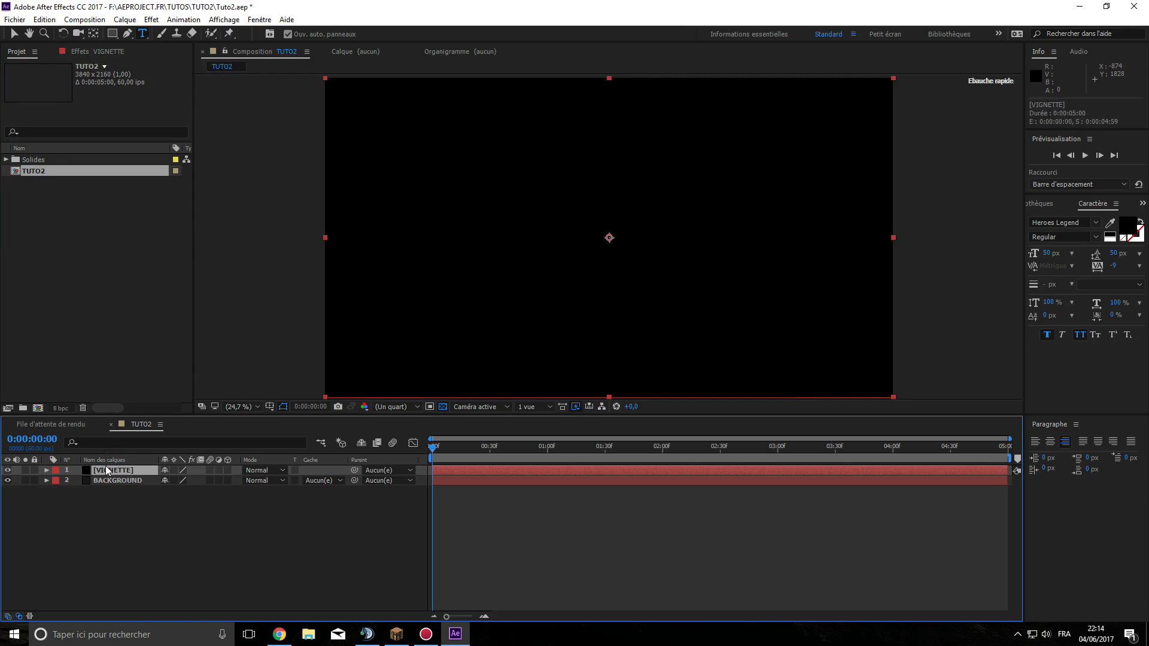
pyautogui.click(112, 33)
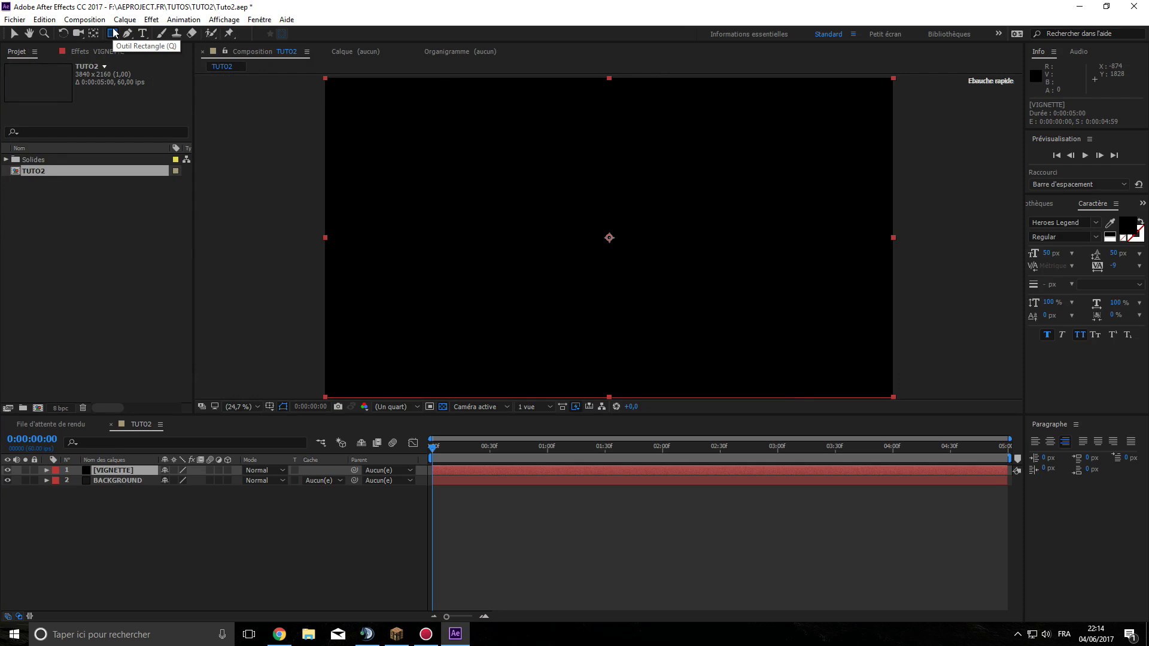
pyautogui.click(113, 33)
pyautogui.press('q')
pyautogui.press('q')
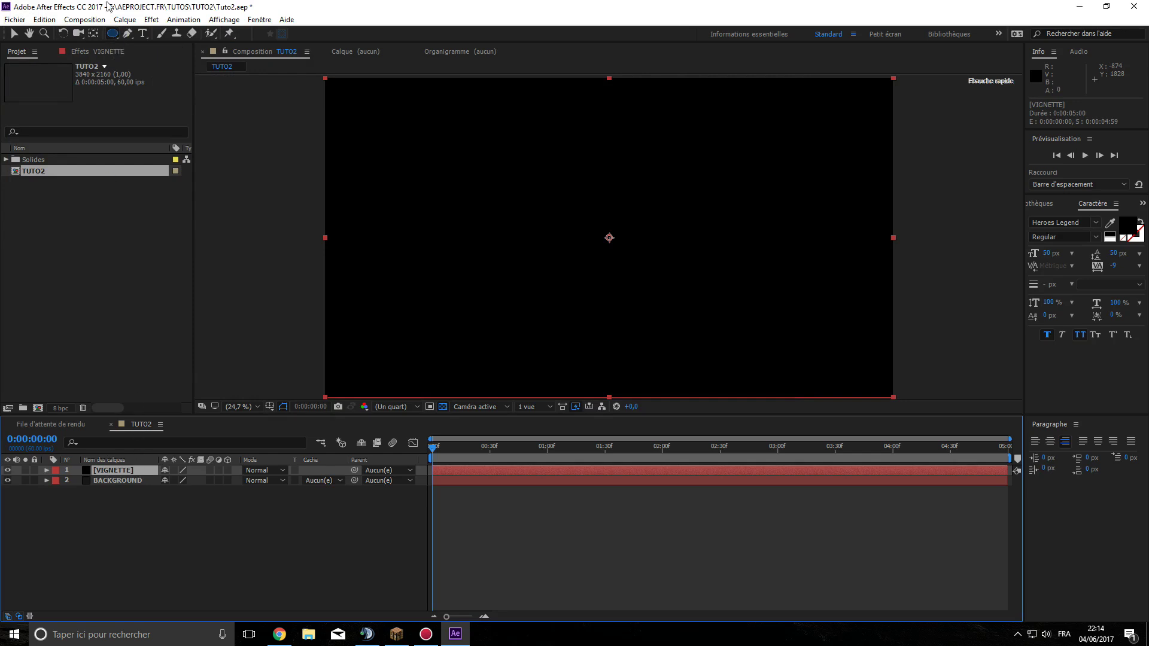
pyautogui.doubleClick(112, 34)
pyautogui.click(206, 490)
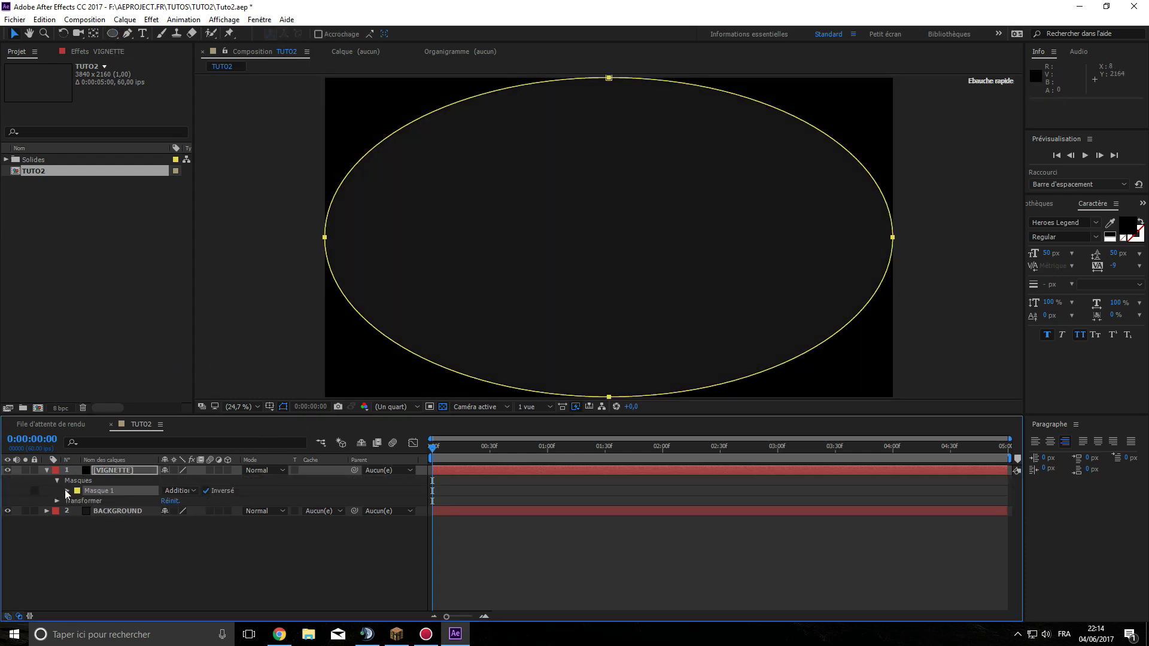
# - Set the VIGNETTE mask's feather to 1000 pixels and its opacity to 50%
pyautogui.click(67, 491)
pyautogui.click(177, 511)
pyautogui.write('1000')
pyautogui.press('Return')
pyautogui.click(167, 521)
pyautogui.write('50')
pyautogui.press('Return')
# - Try a mask opacity of 20% on the VIGNETTE mask and restore it to 50%
pyautogui.click(170, 522)
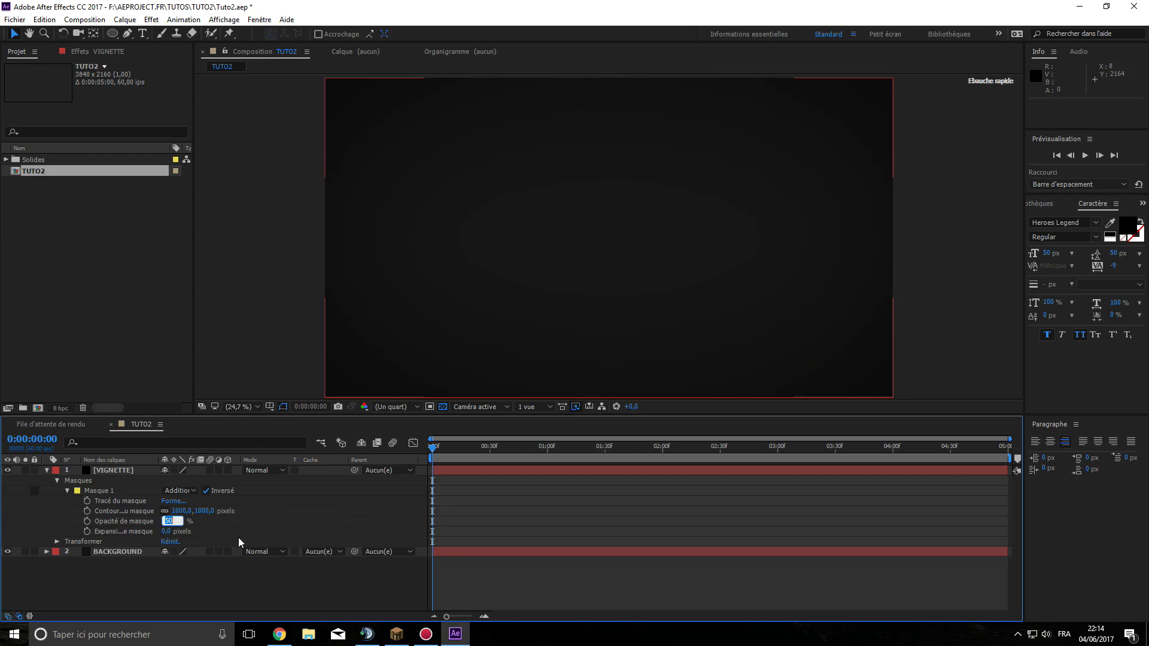
pyautogui.write('20')
pyautogui.press('Return')
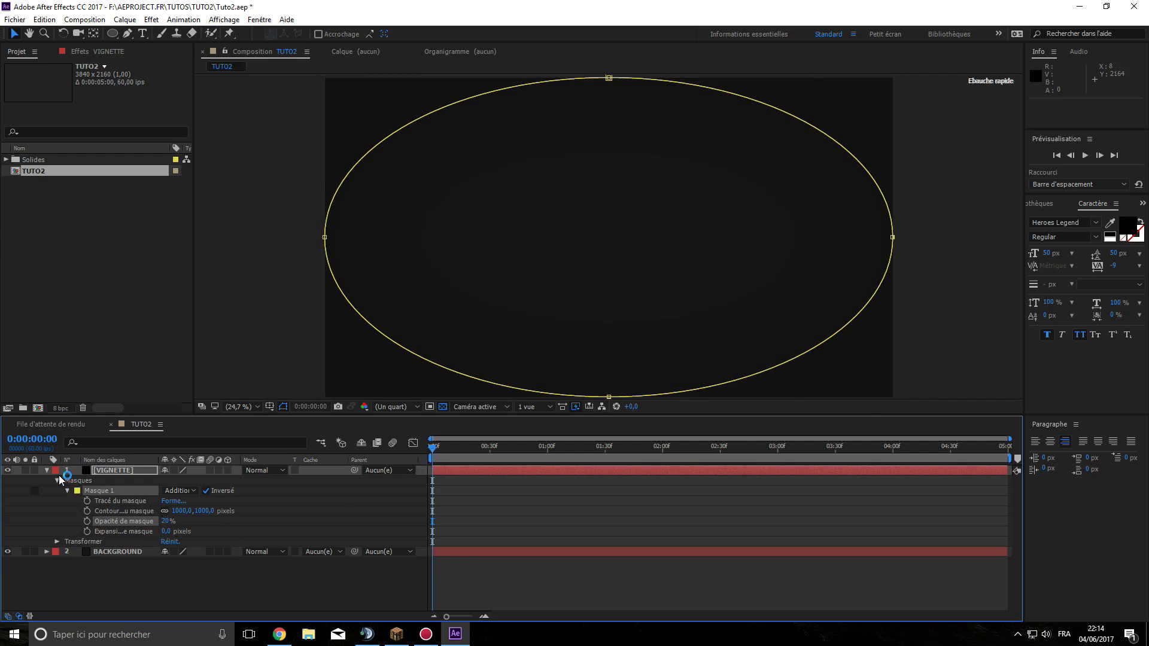
pyautogui.click(166, 521)
pyautogui.write('50')
pyautogui.press('Return')
# - Hide the VIGNETTE layer and collapse its properties in the timeline
pyautogui.click(7, 471)
pyautogui.click(47, 471)
pyautogui.click(103, 482)
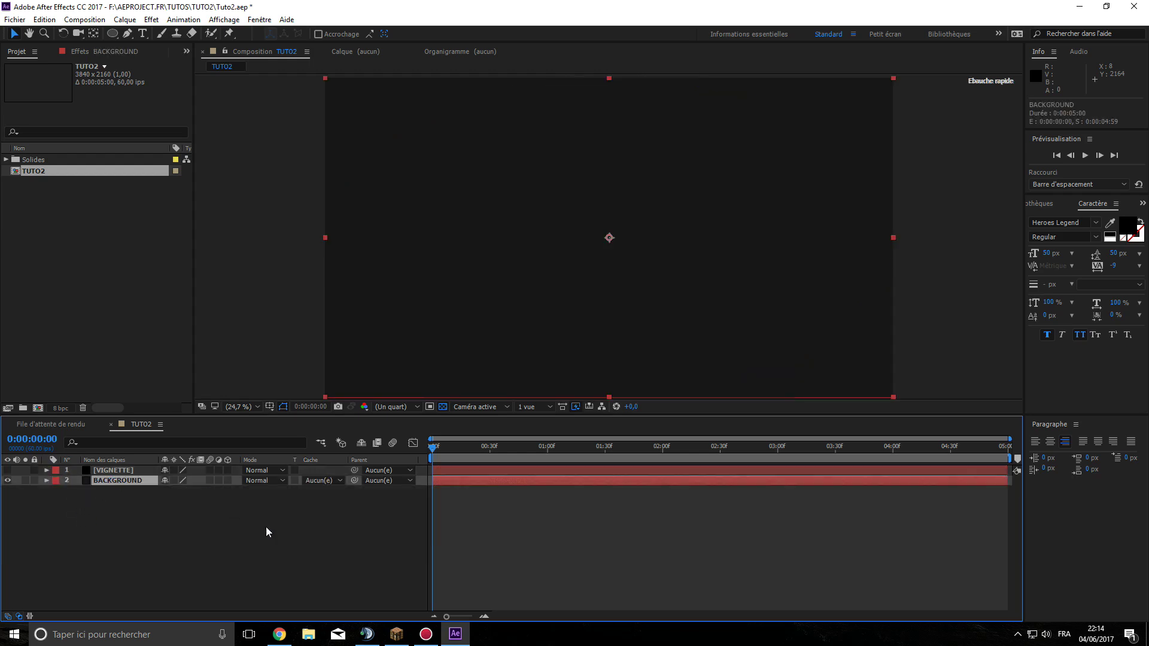
pyautogui.click(250, 550)
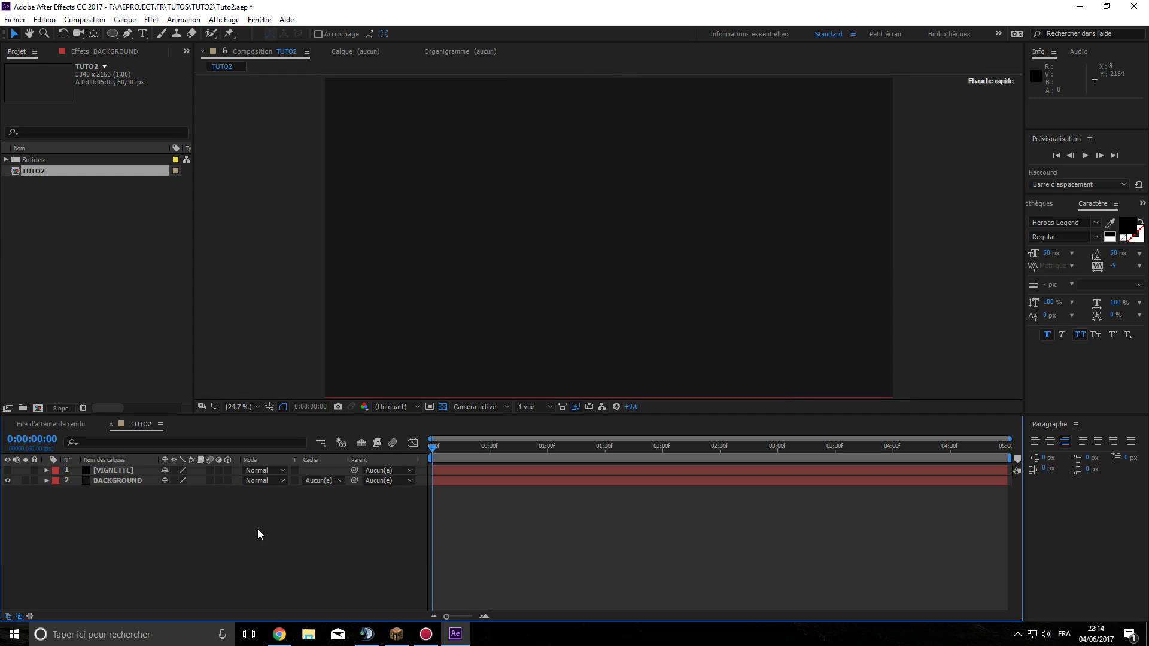
# - Create a composition-sized white (ffffff) solid layer on top of the other layers
pyautogui.rightClick(198, 506)
pyautogui.moveTo(231, 389)
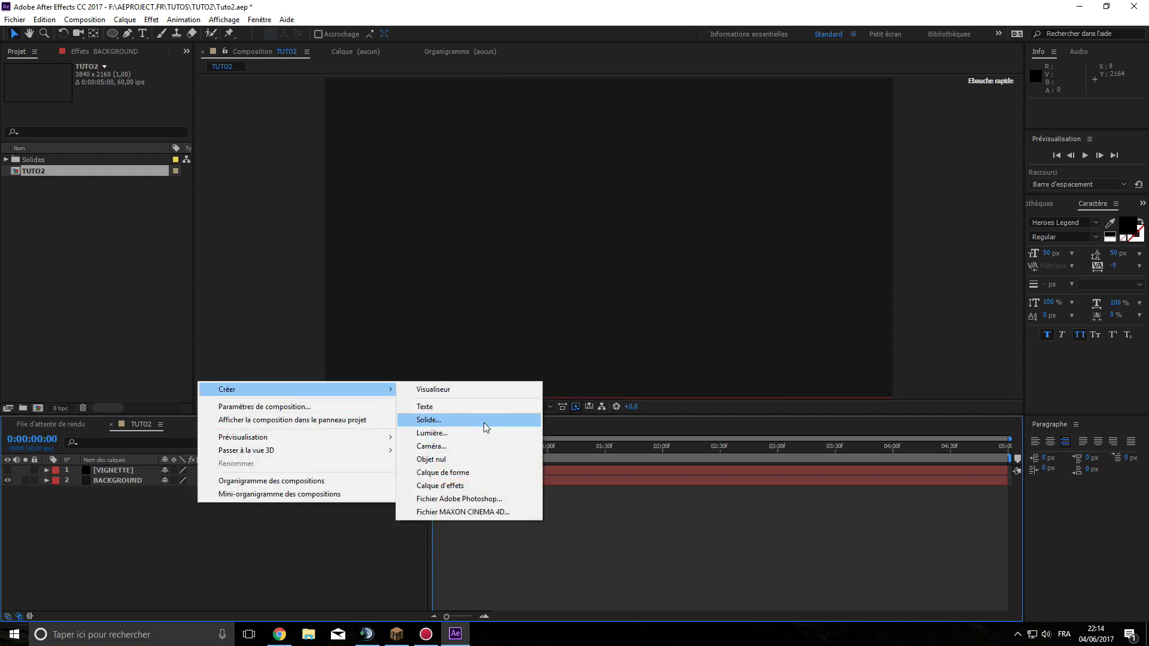
pyautogui.click(484, 423)
pyautogui.click(149, 212)
pyautogui.write('ffffff')
pyautogui.press('Return')
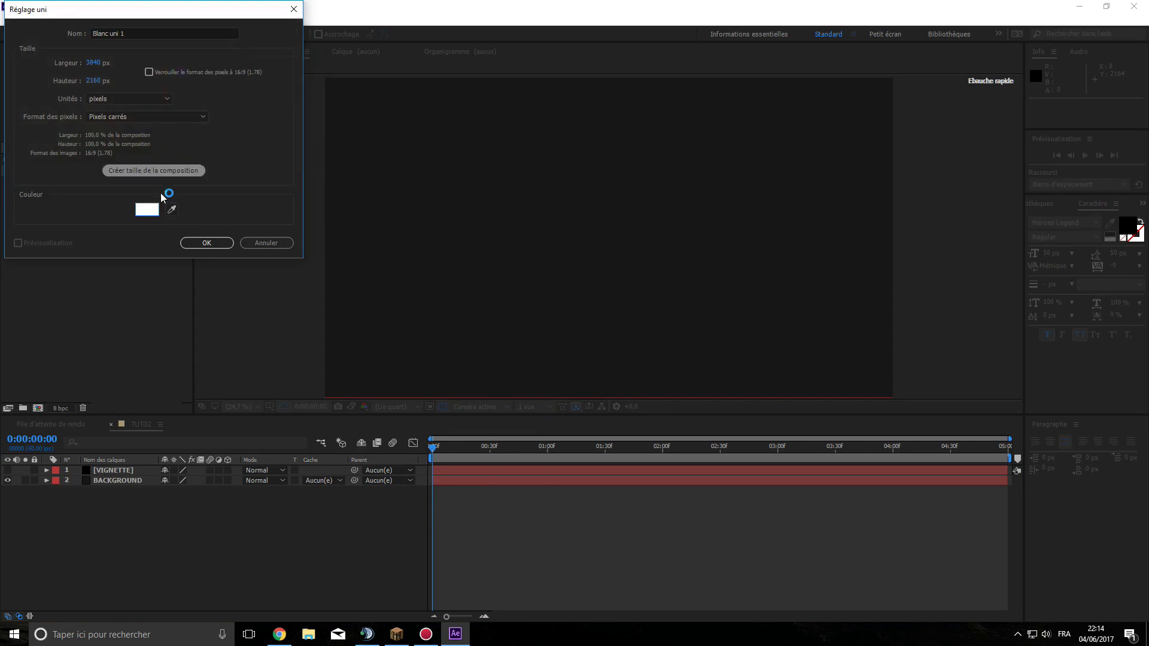
pyautogui.press('Return')
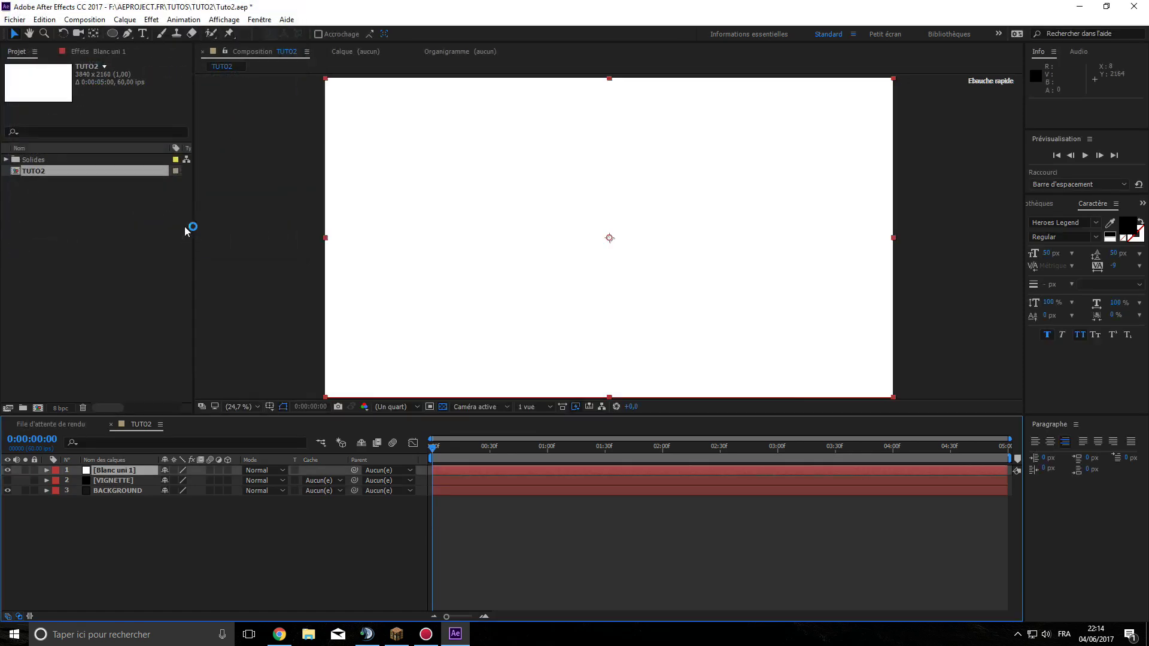
# - With no layer selected, display the grid over the composition and start a pen shape at the frame's upper-left corner
pyautogui.click(212, 546)
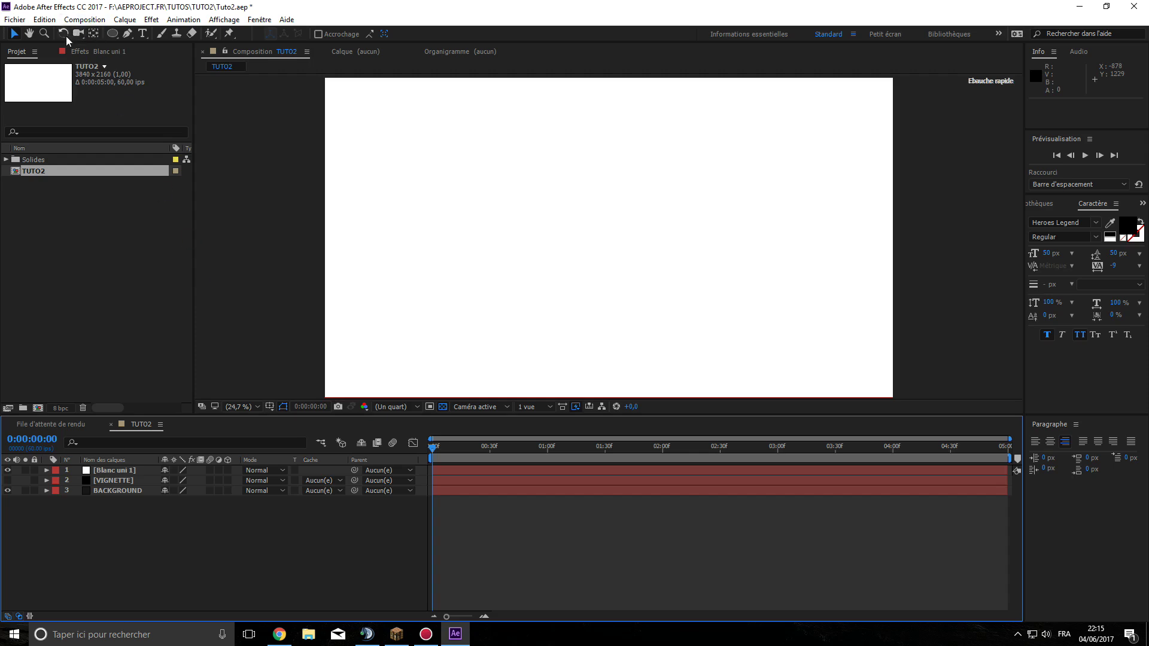
pyautogui.click(127, 34)
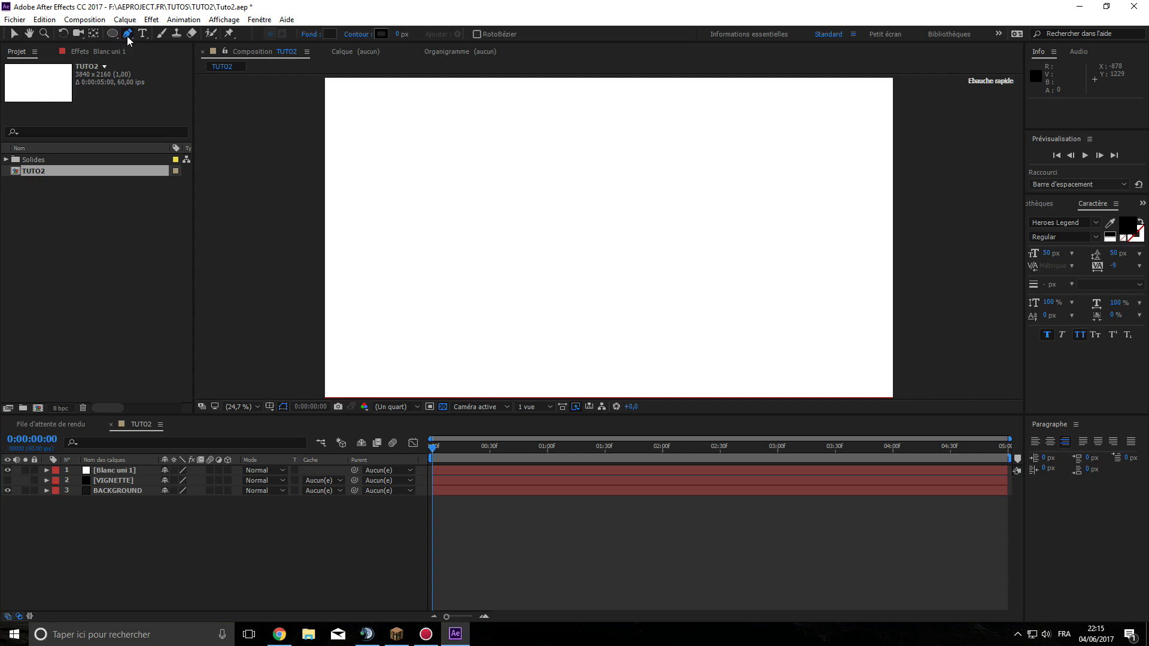
pyautogui.click(269, 406)
pyautogui.click(287, 436)
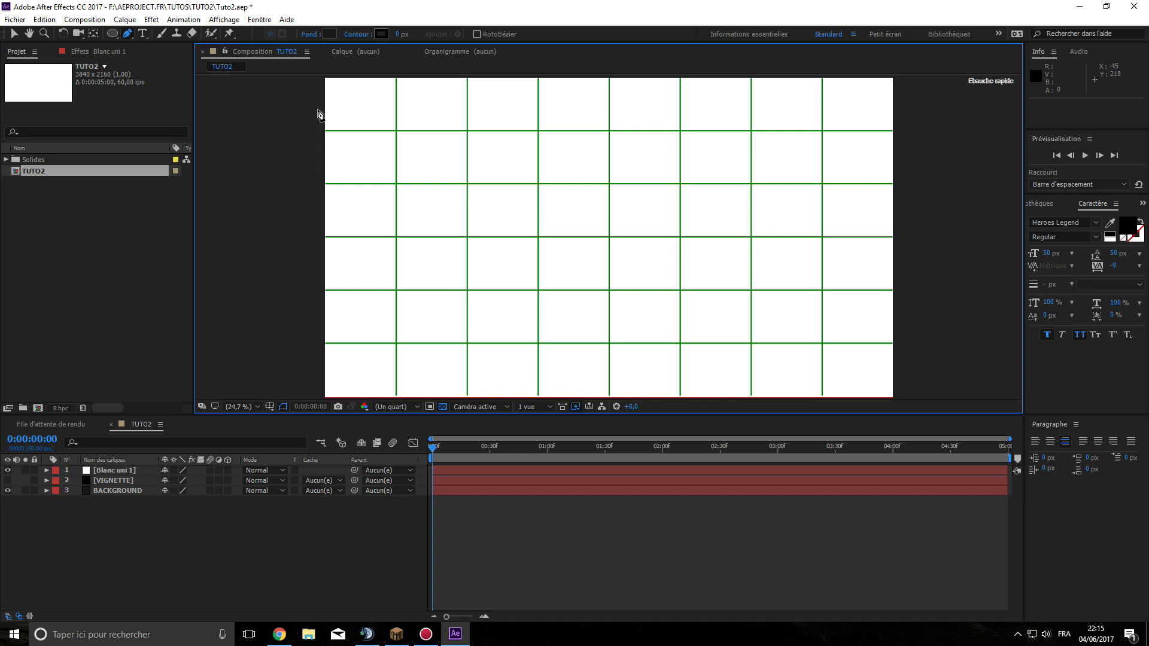
pyautogui.click(326, 79)
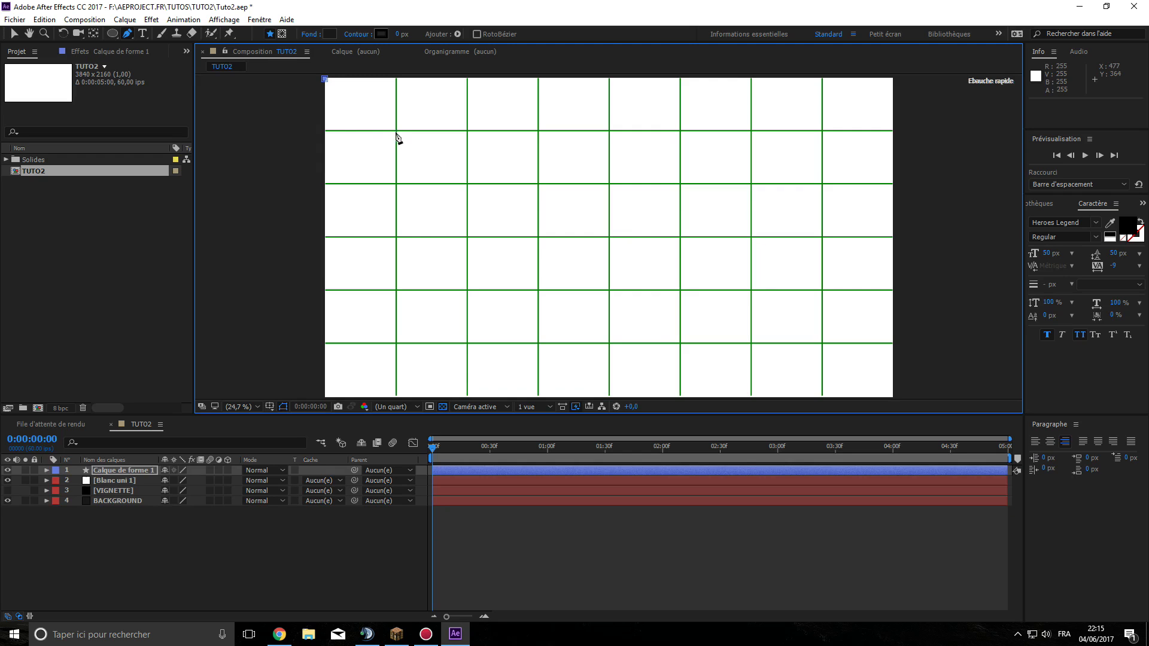
pyautogui.click(396, 131)
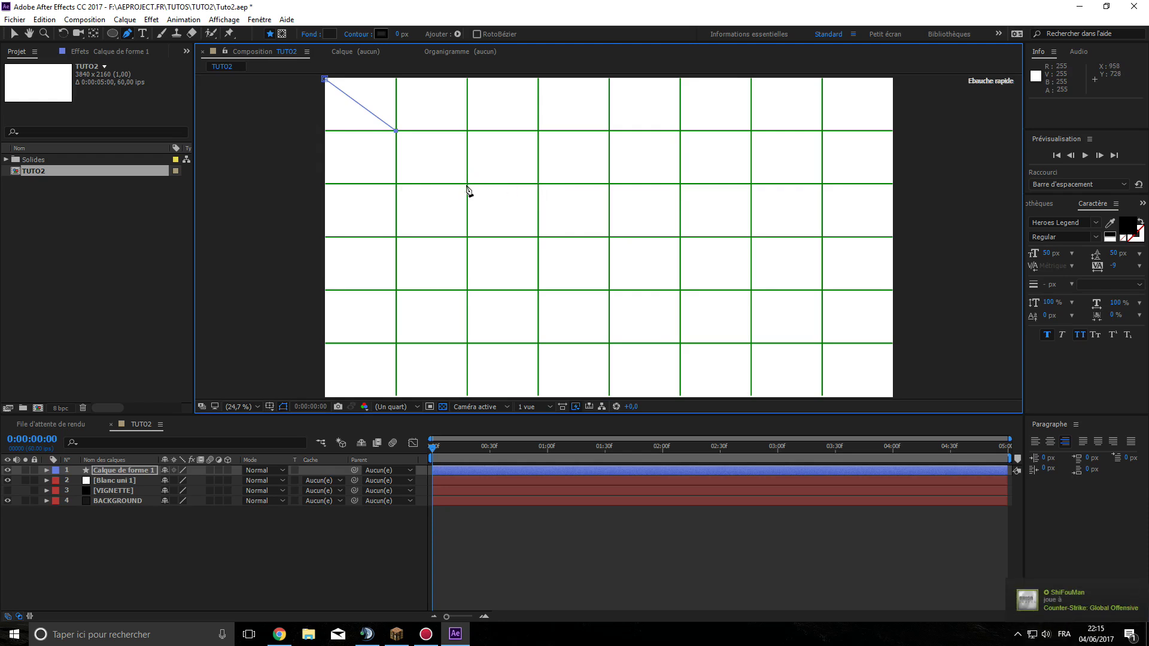
pyautogui.moveTo(395, 130); pyautogui.dragTo(536, 239)
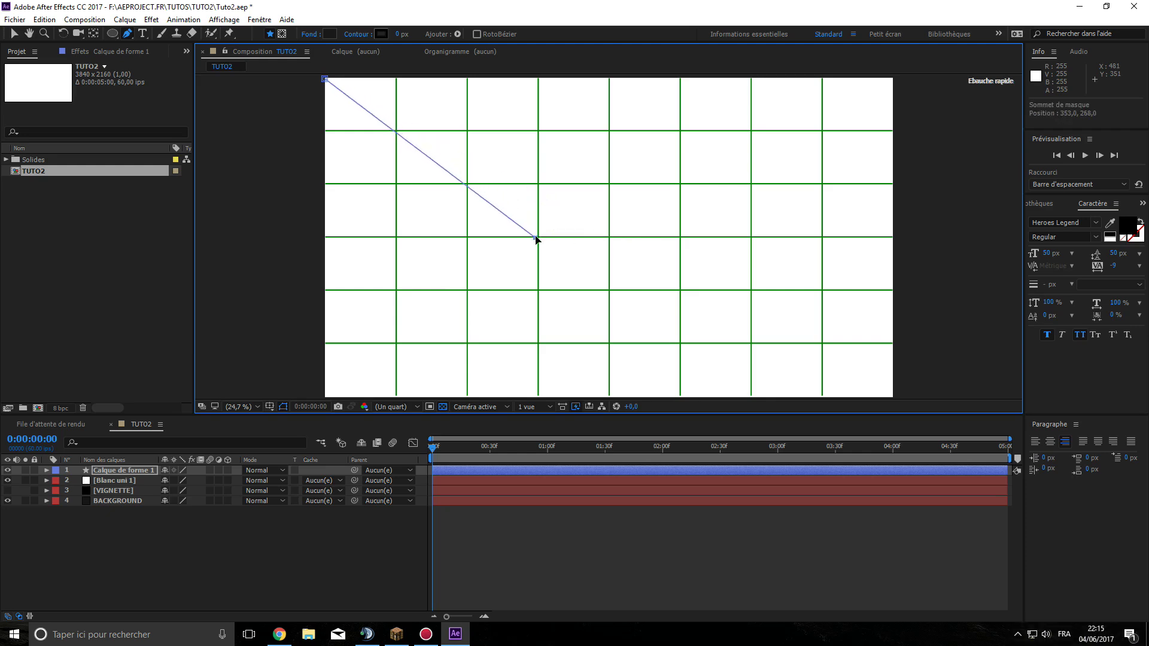
pyautogui.moveTo(335, 83); pyautogui.dragTo(372, 109)
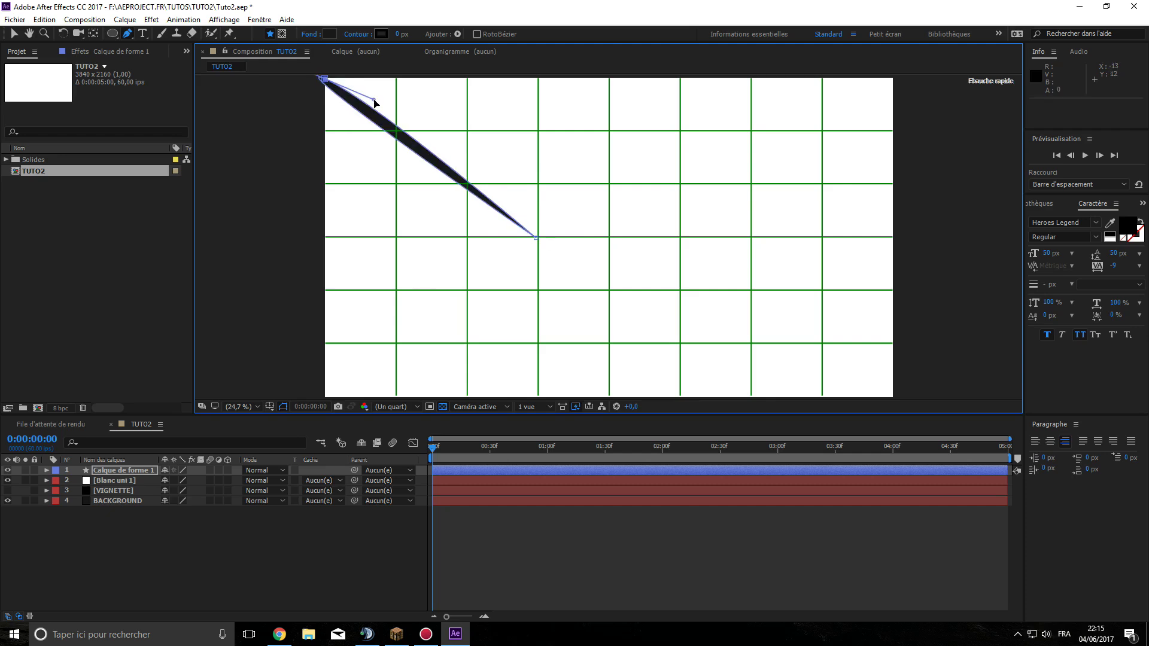
pyautogui.hotkey('ctrl', 'z')
pyautogui.hotkey('ctrl', 'z')
pyautogui.hotkey('ctrl', 'z')
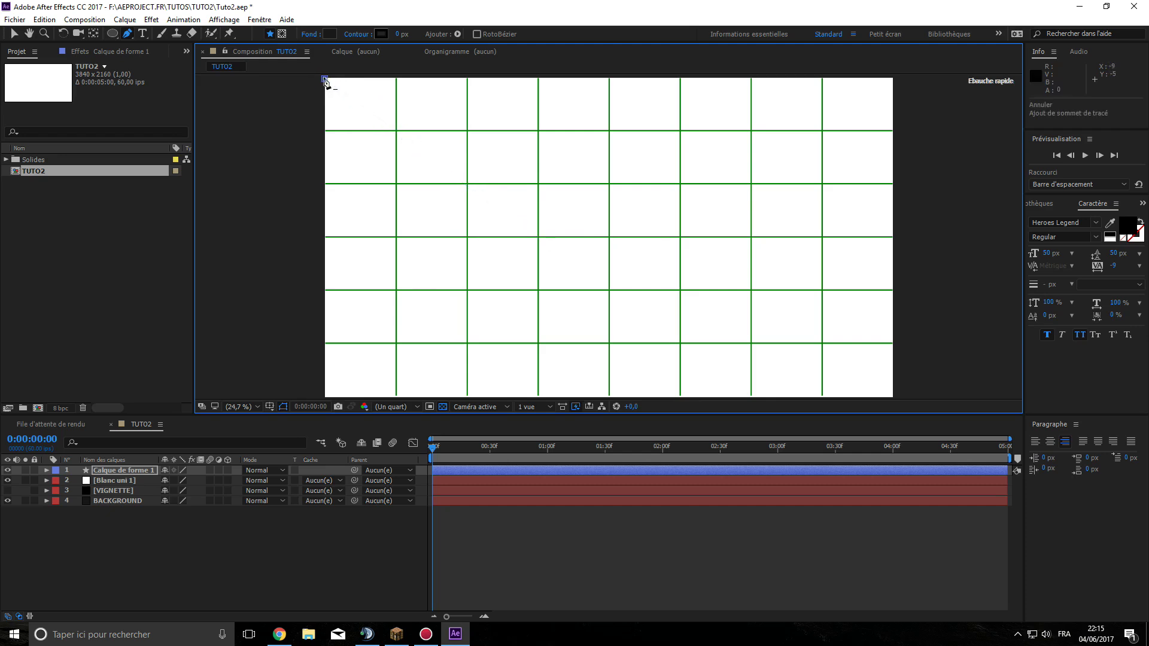
# - Move the starting vertex to the first vertical grid line and draw an arrowhead peaking at the second line, ending on the lower frame edge
pyautogui.moveTo(325, 79); pyautogui.dragTo(395, 81)
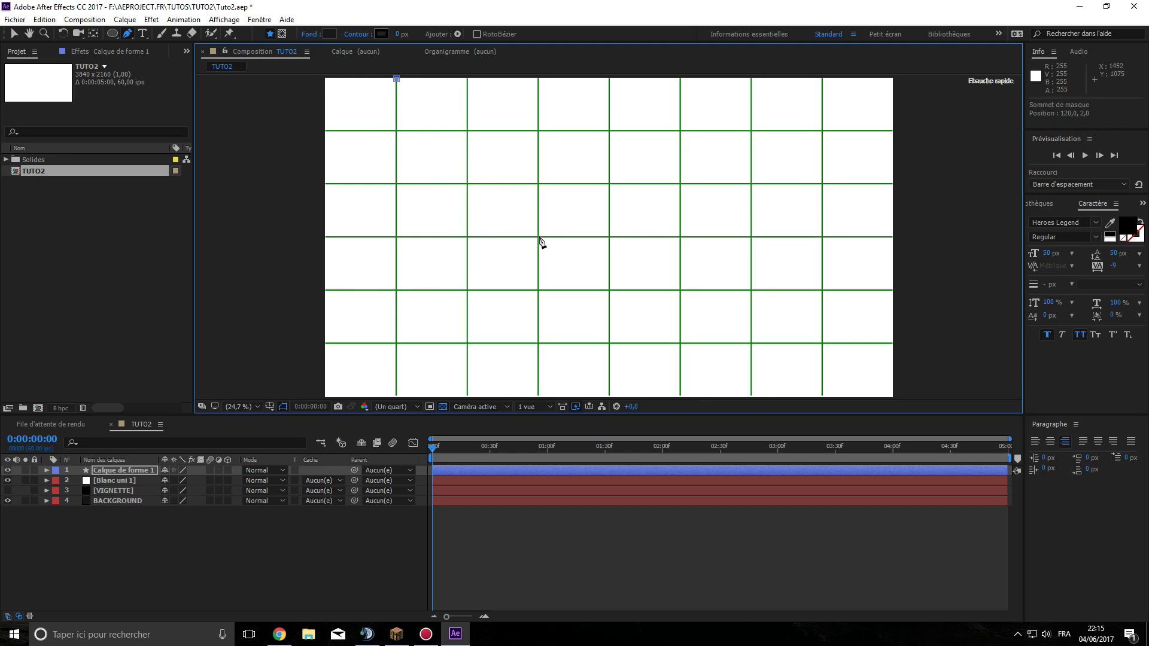
pyautogui.click(467, 238)
pyautogui.click(397, 398)
pyautogui.scroll(-2, 401, 345)
pyautogui.scroll(2, 401, 344)
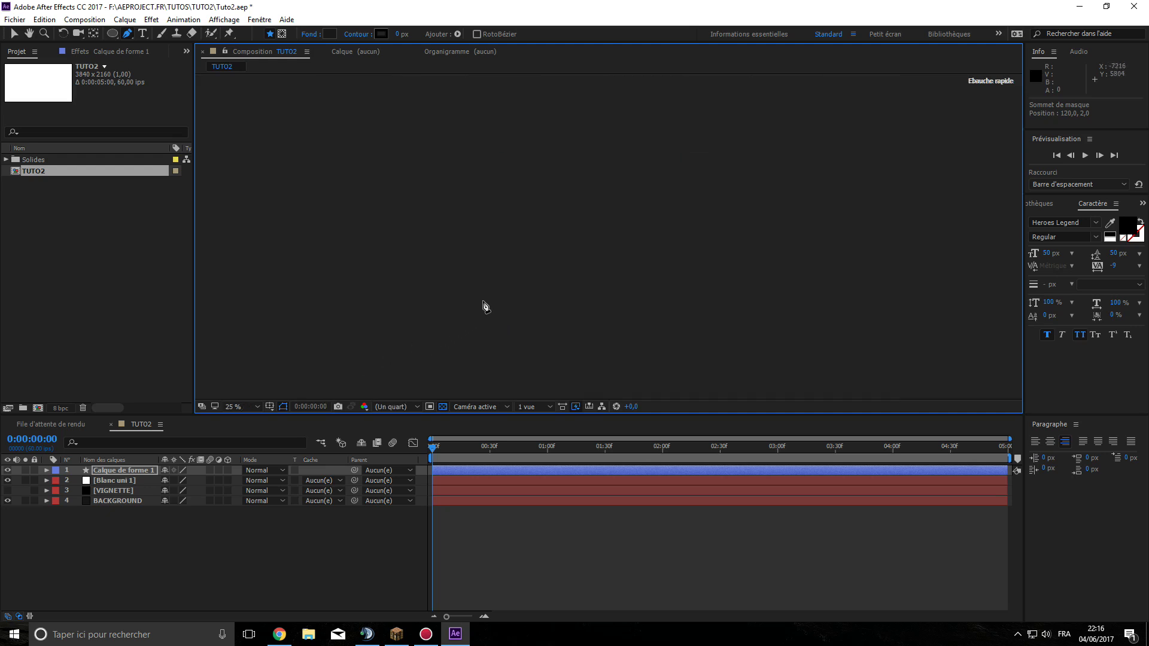
pyautogui.click(256, 407)
pyautogui.click(273, 191)
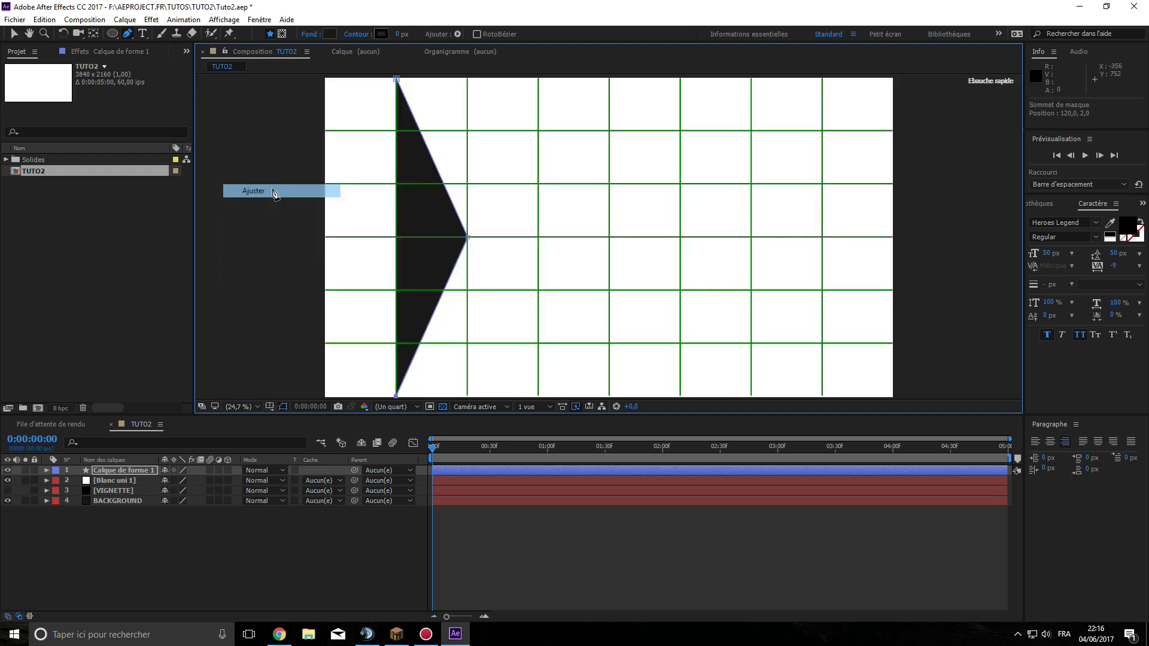
# - Extend the arrowhead path around the area outside the frame's left edge and close it at the starting vertex
pyautogui.scroll(1, 364, 313)
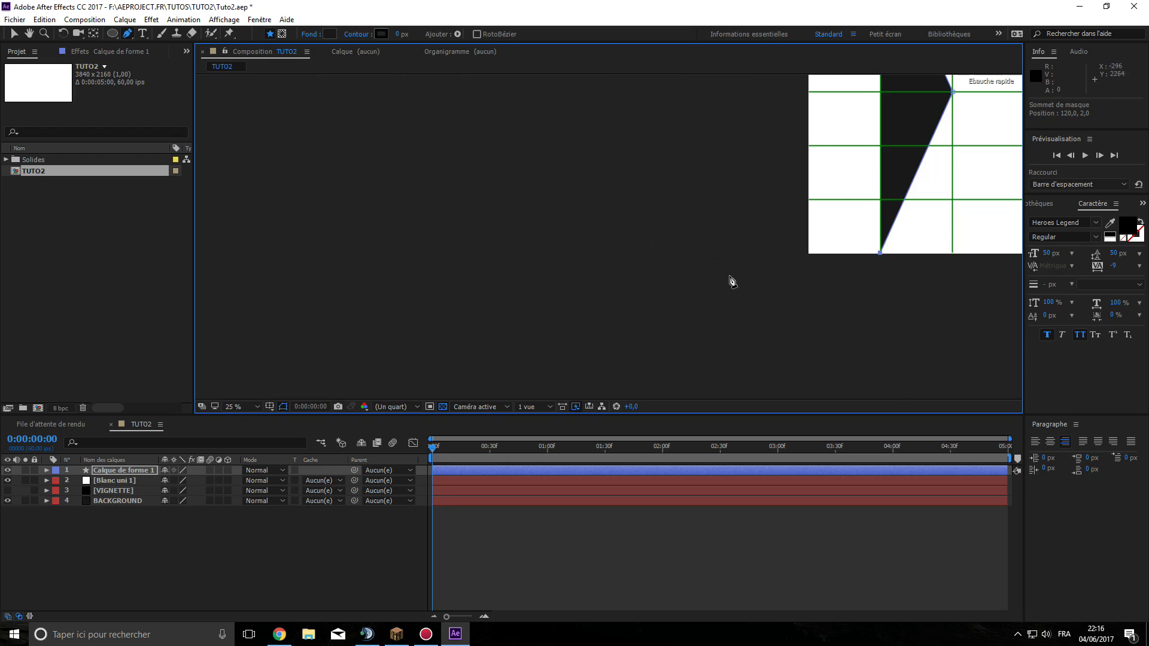
pyautogui.click(29, 33)
pyautogui.moveTo(806, 234); pyautogui.dragTo(616, 343)
pyautogui.scroll(-3, 649, 281)
pyautogui.moveTo(636, 257); pyautogui.dragTo(661, 253)
pyautogui.scroll(3, 660, 232)
pyautogui.moveTo(710, 208); pyautogui.dragTo(567, 277)
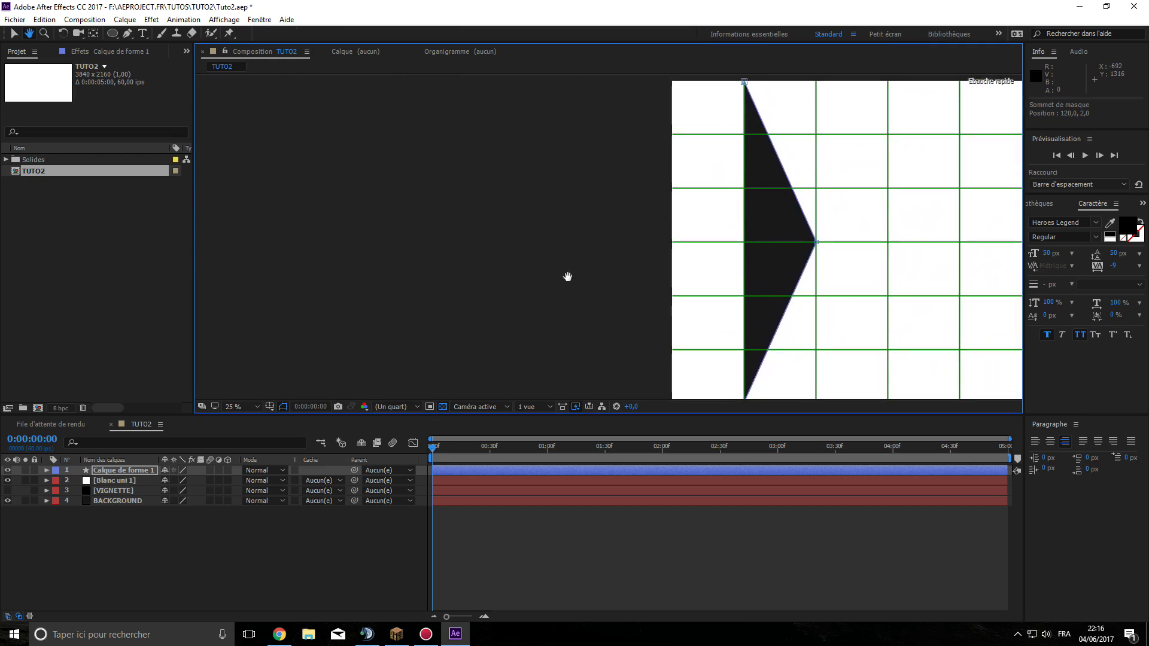
pyautogui.press(',')
pyautogui.press(',')
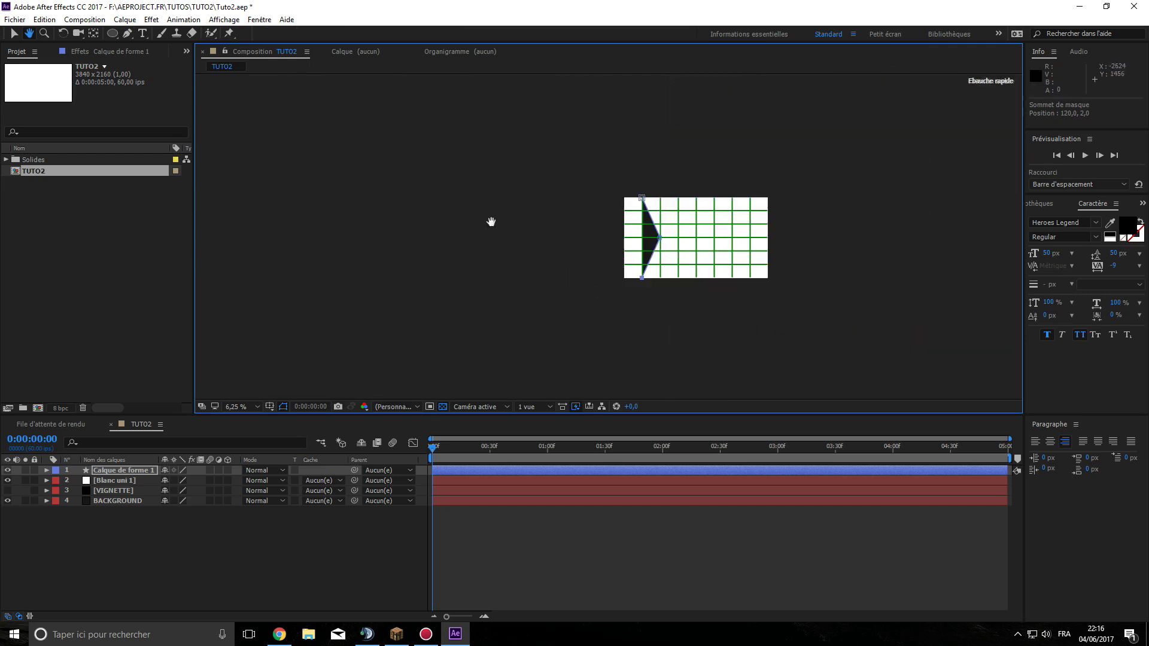
pyautogui.click(127, 34)
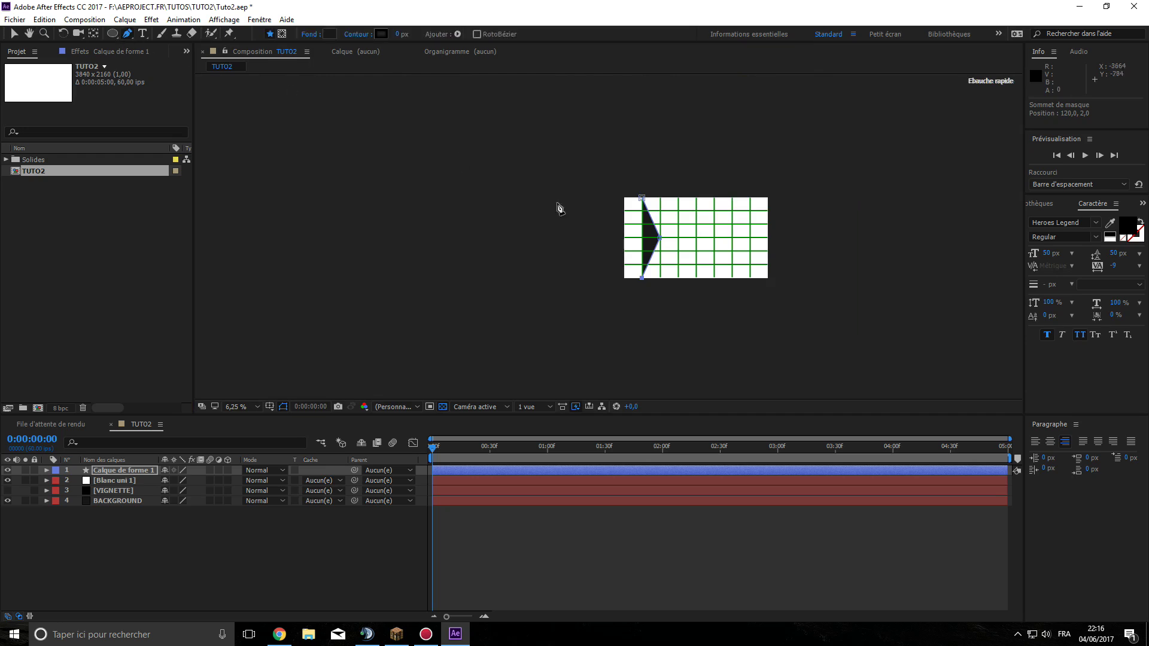
pyautogui.click(622, 294)
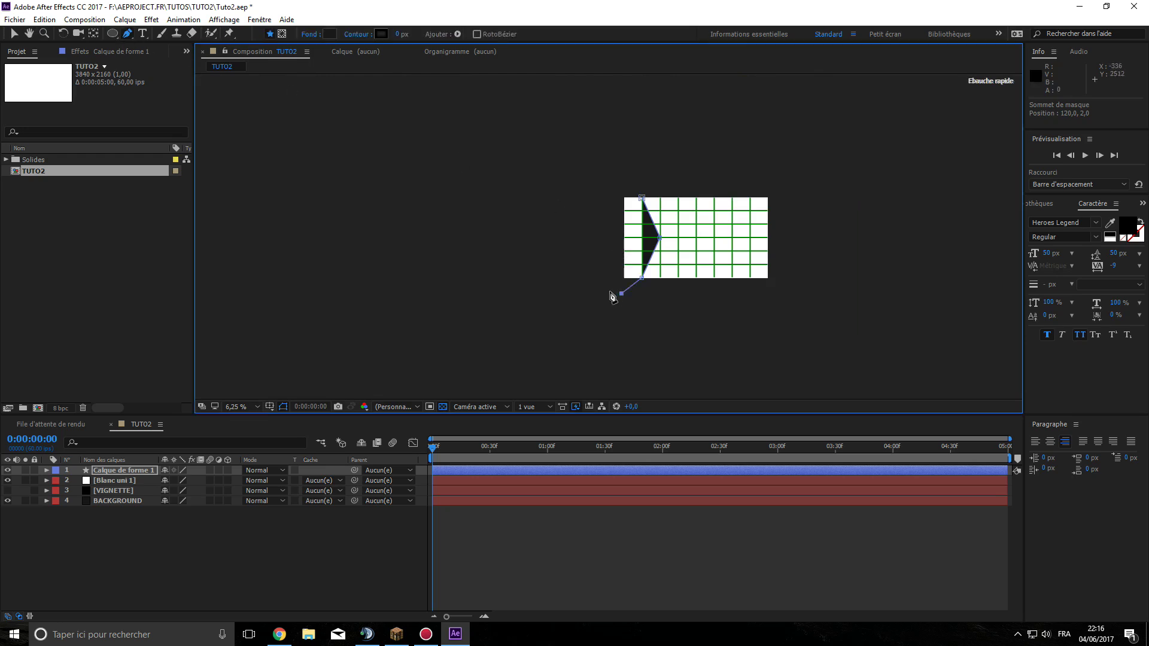
pyautogui.click(559, 297)
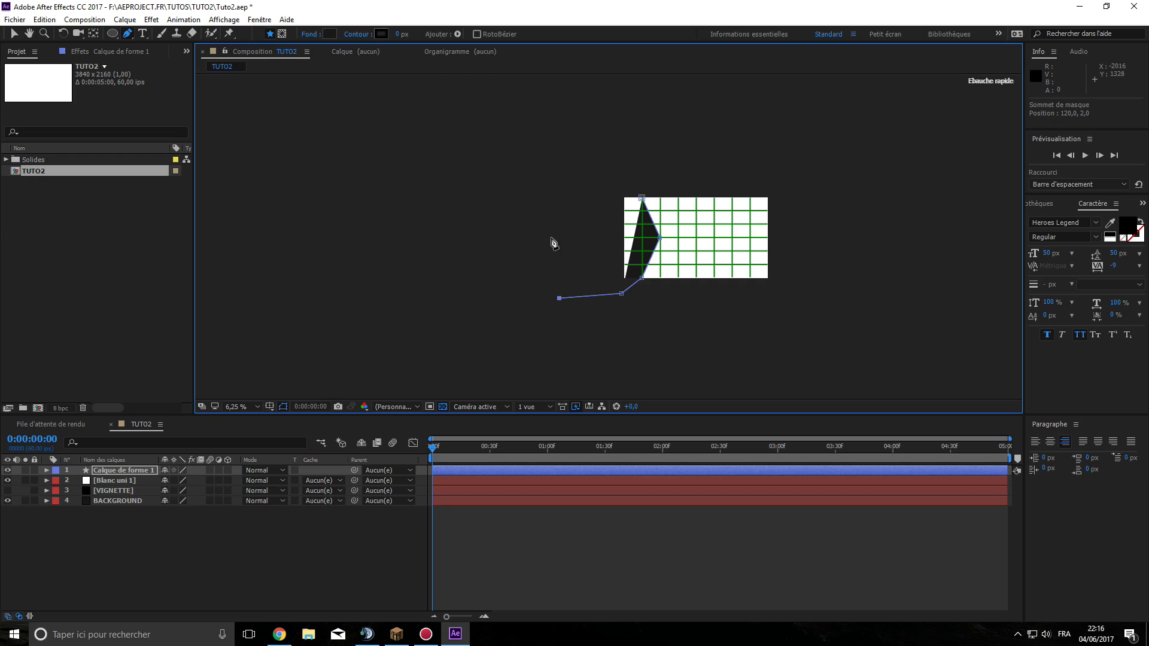
pyautogui.click(549, 190)
pyautogui.click(632, 187)
pyautogui.click(641, 197)
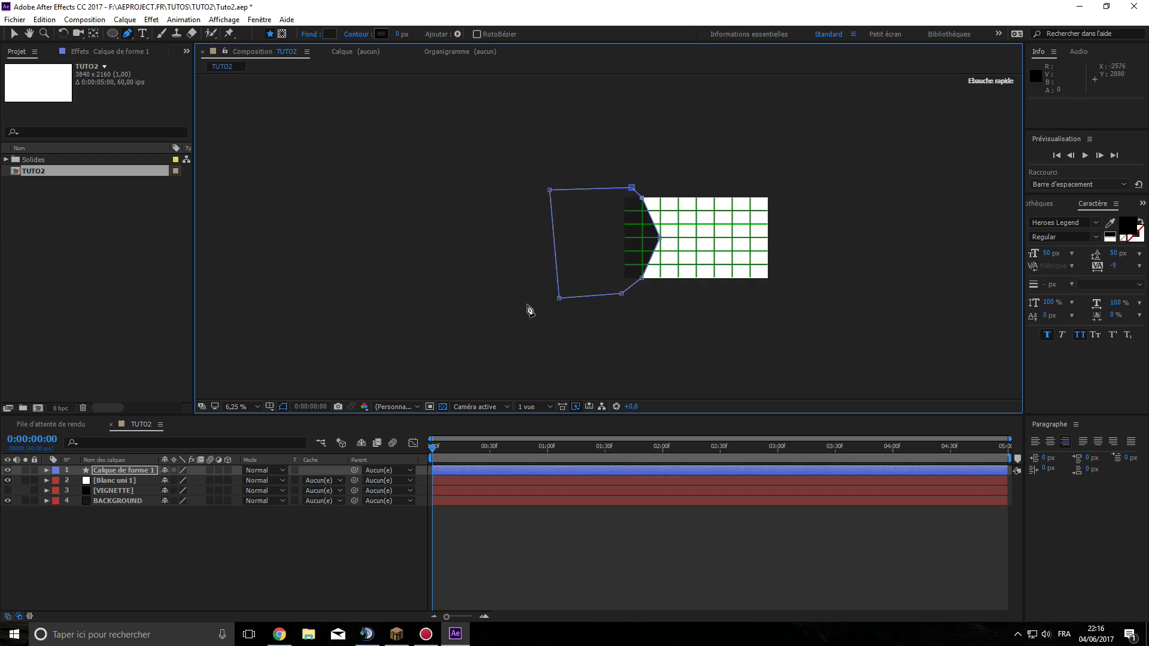
# - Delete the white solid layer beneath the shape layer
pyautogui.moveTo(110, 474); pyautogui.dragTo(109, 488)
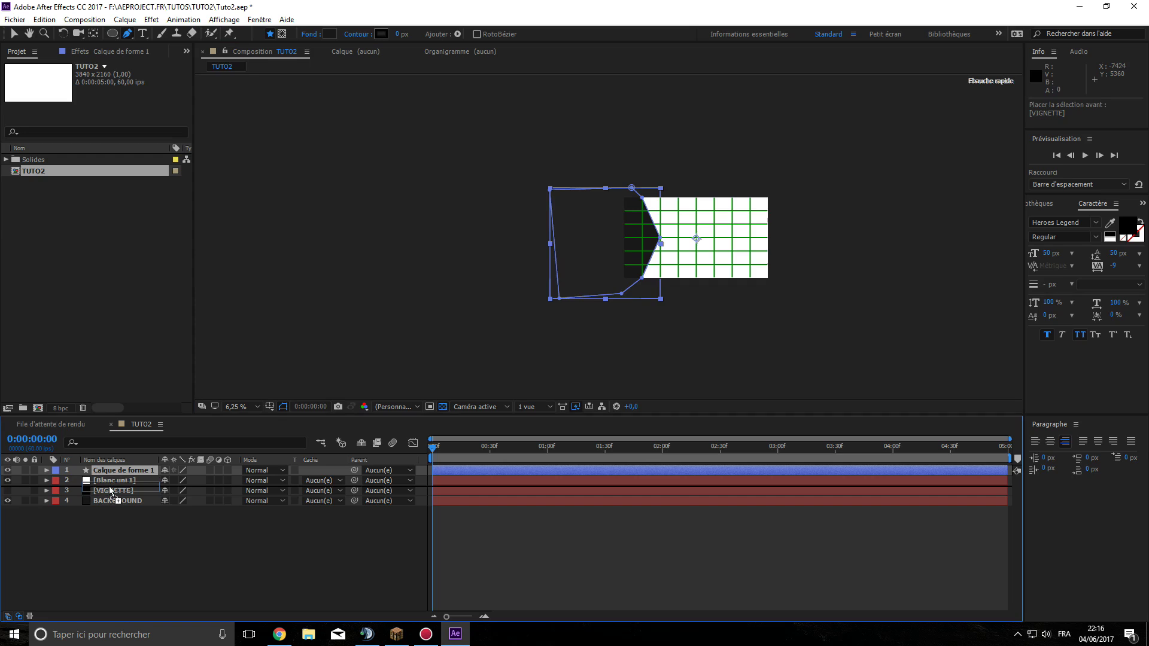
pyautogui.moveTo(109, 487); pyautogui.dragTo(110, 487)
pyautogui.click(110, 472)
pyautogui.press('Delete')
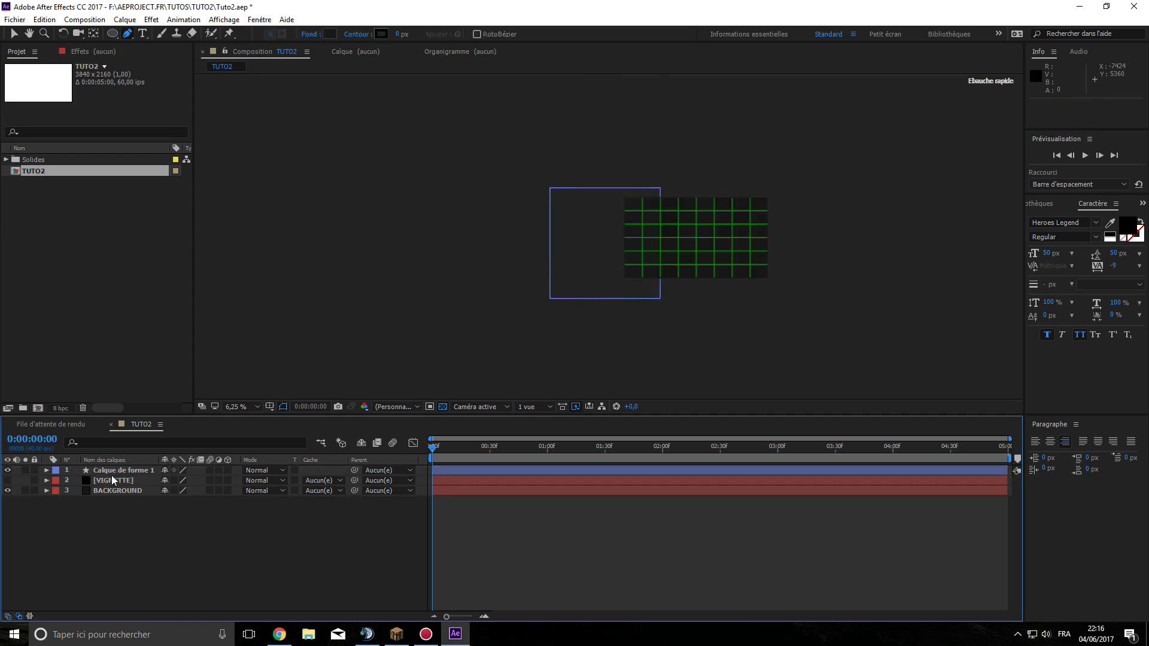
# - Change the fill colour of the arrow shape layer to white
pyautogui.click(114, 471)
pyautogui.click(328, 33)
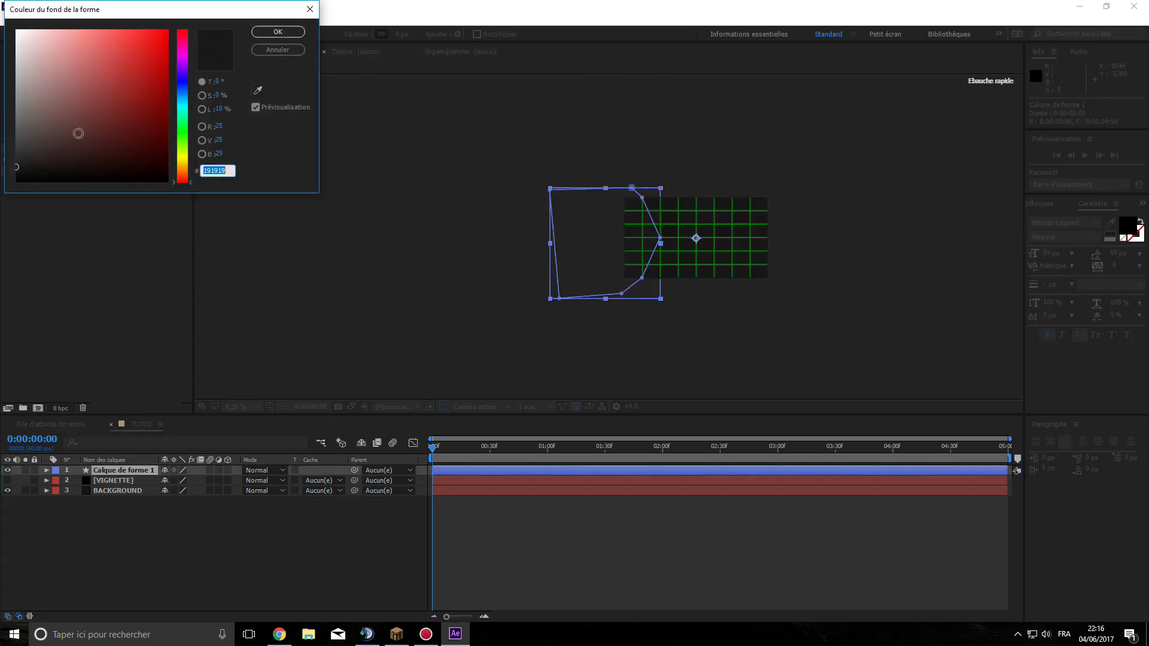
pyautogui.moveTo(78, 133); pyautogui.dragTo(16, 29)
pyautogui.press('Return')
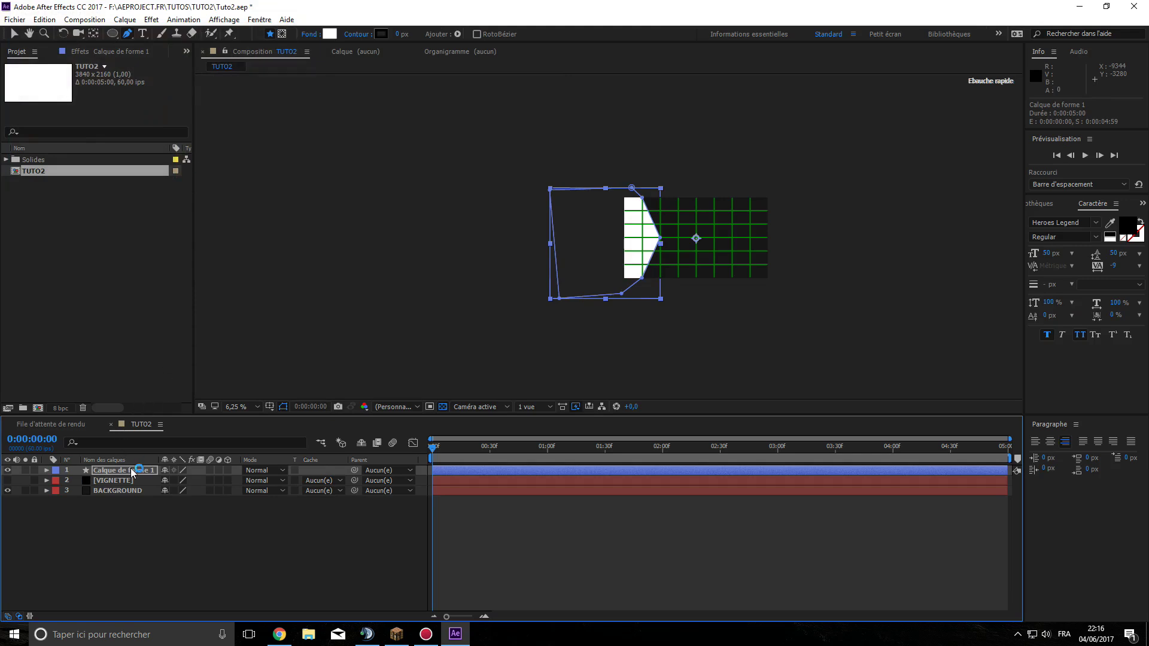
# - Move the arrow shape layer to X position 5823 and stretch only its horizontal scale to 151%
pyautogui.click(132, 471)
pyautogui.press('p')
pyautogui.moveTo(168, 482); pyautogui.dragTo(1147, 414)
pyautogui.moveTo(174, 483); pyautogui.dragTo(434, 436)
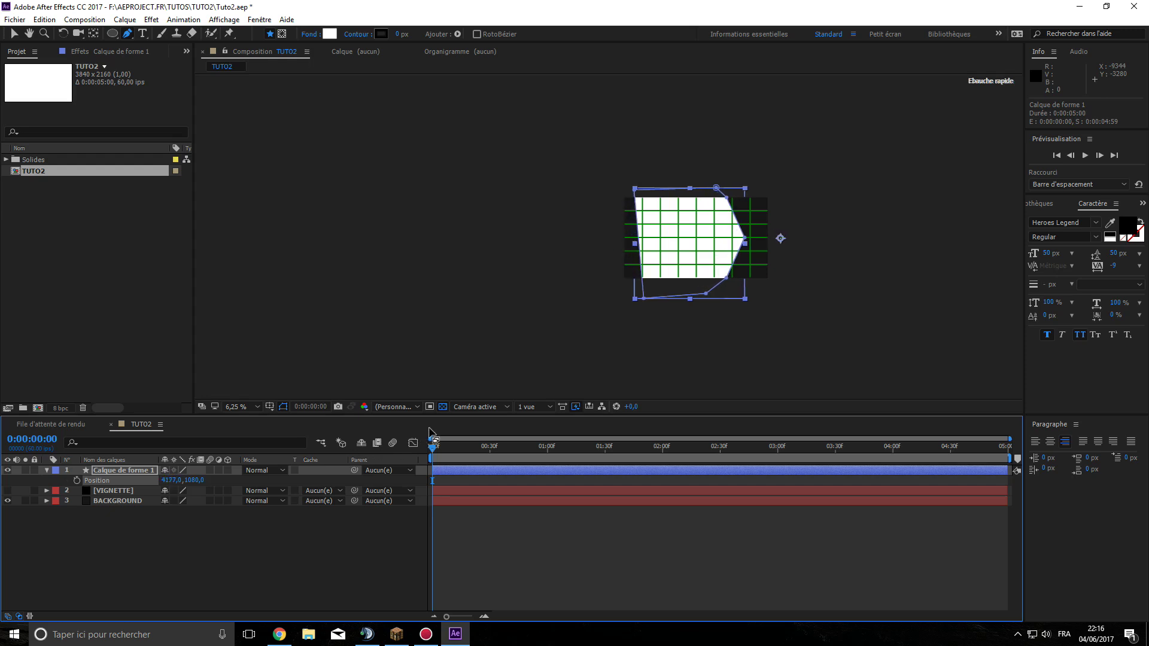
pyautogui.click(47, 470)
pyautogui.click(46, 471)
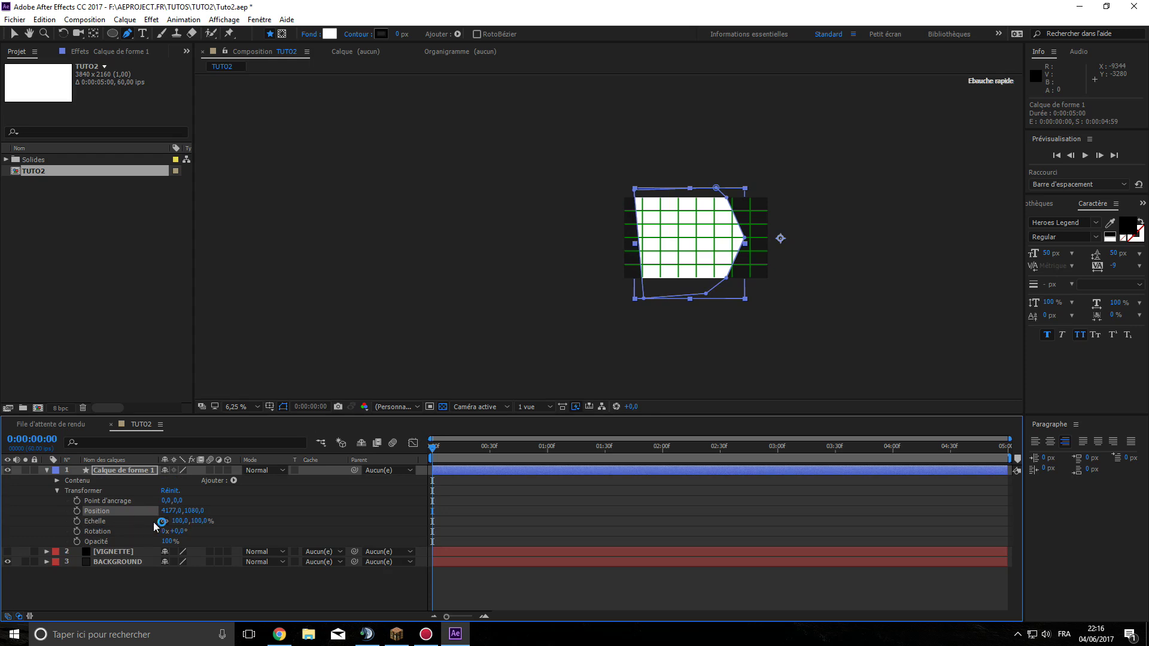
pyautogui.moveTo(178, 527); pyautogui.dragTo(1122, 483)
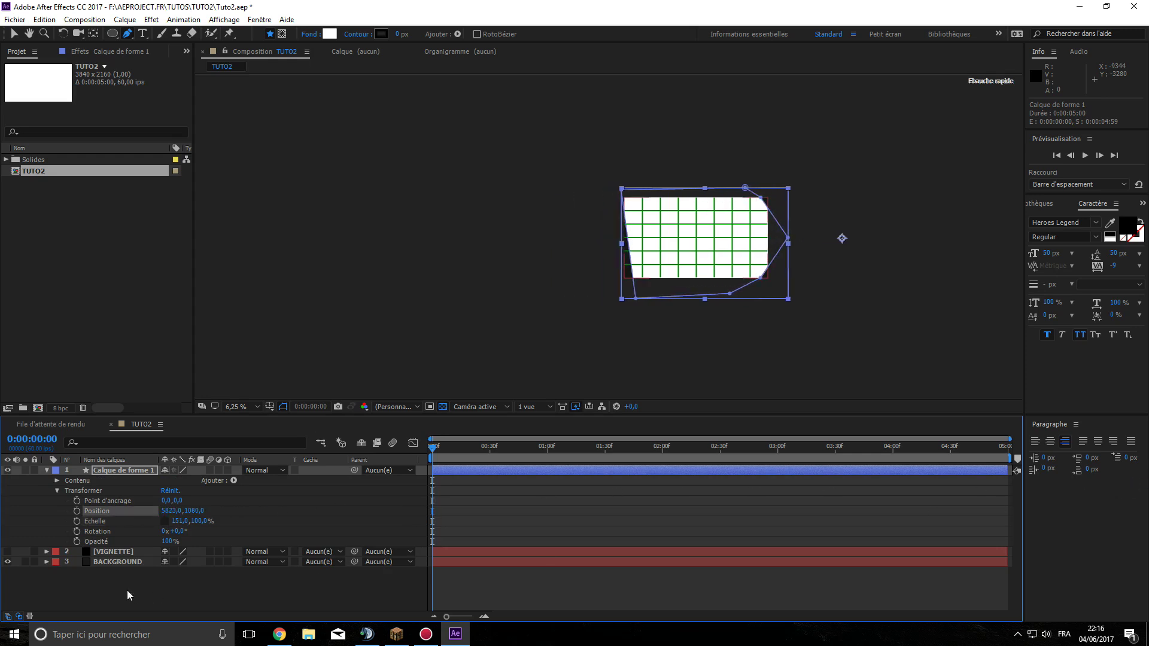
# - Set the arrow layer's horizontal scale to 175%, move it to X position 6416, and collapse its properties
pyautogui.click(177, 521)
pyautogui.write('175')
pyautogui.press('Return')
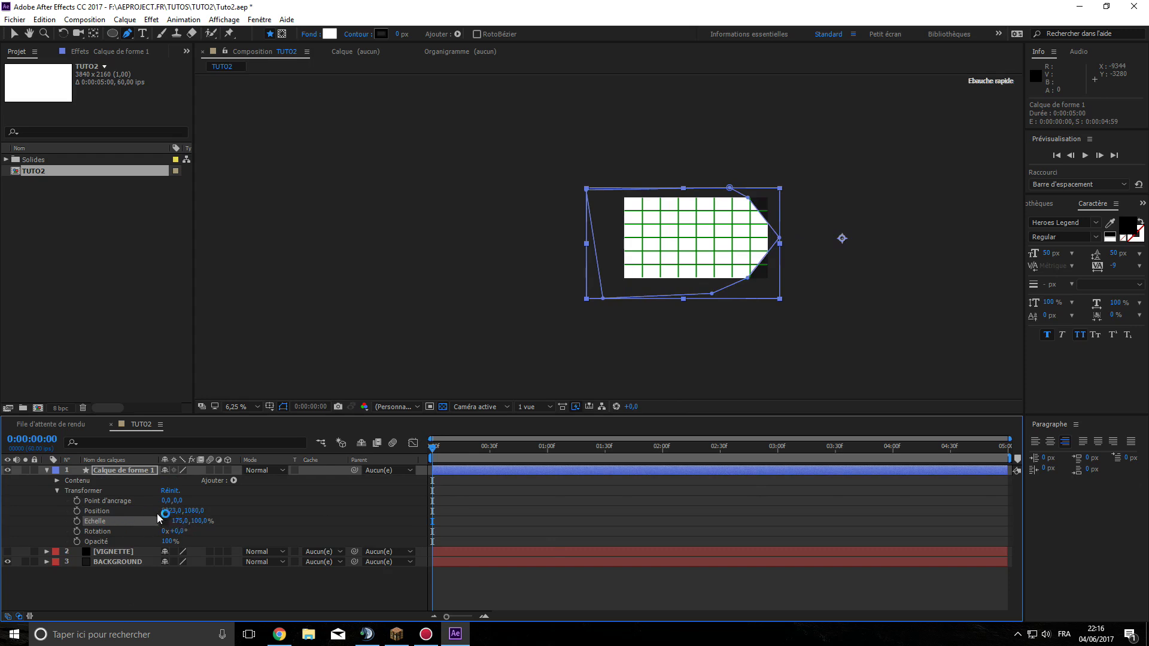
pyautogui.moveTo(164, 510); pyautogui.dragTo(520, 510)
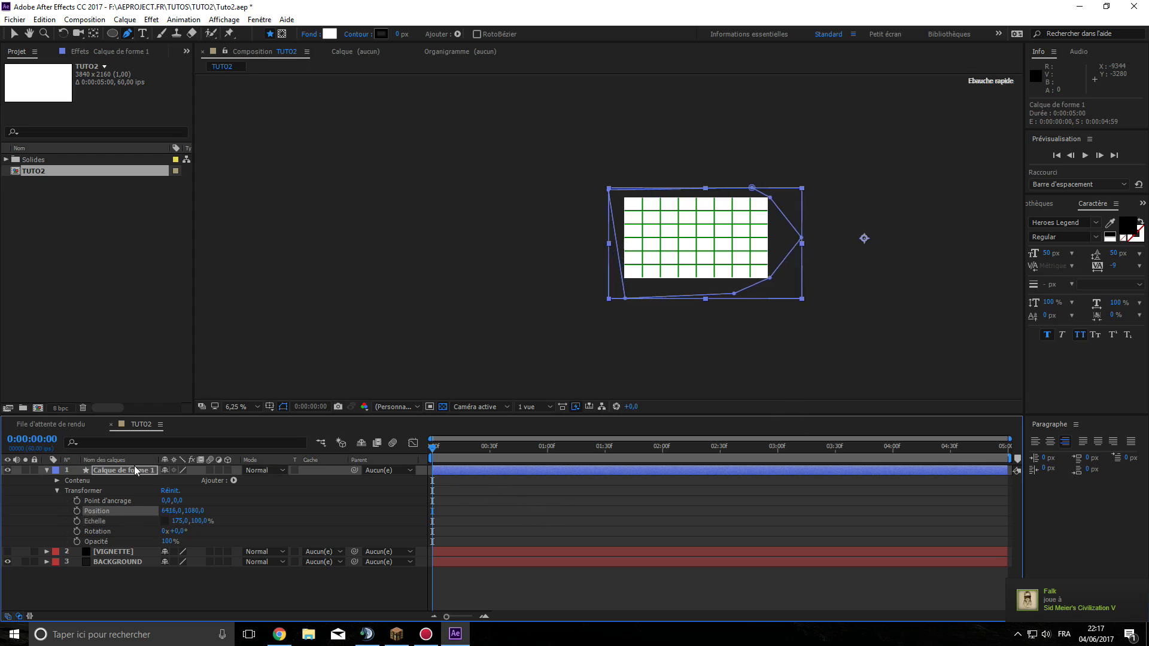
pyautogui.click(47, 471)
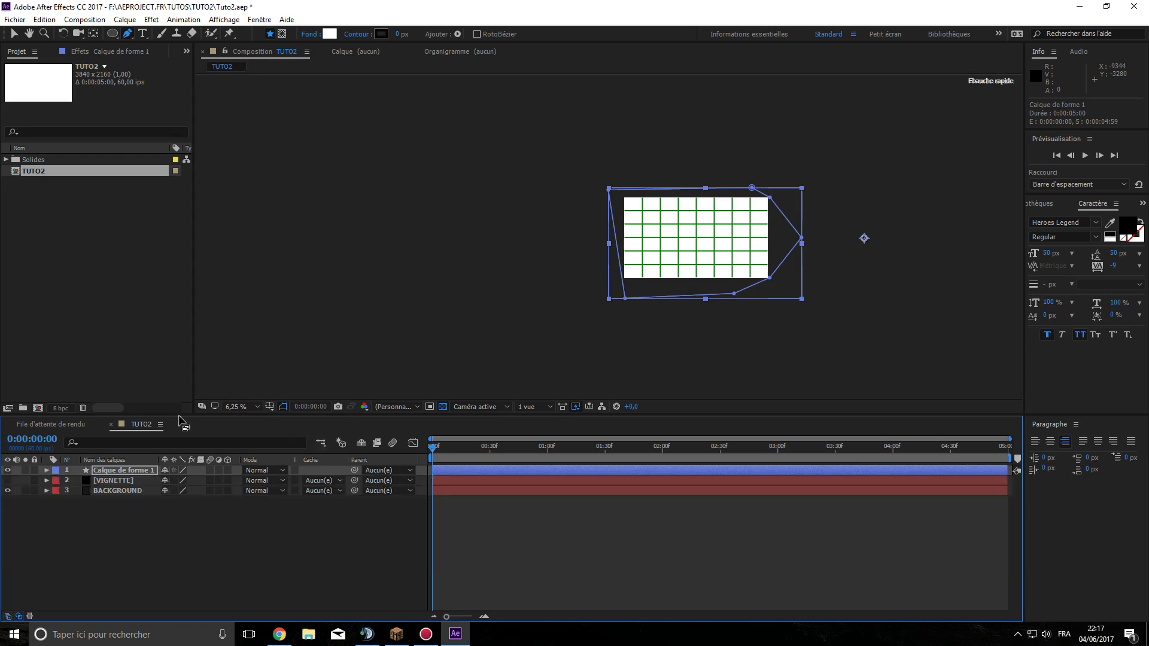
# - Place the arrow shape layer below VIGNETTE in the layer stack and make the VIGNETTE layer visible
pyautogui.click(244, 407)
pyautogui.click(267, 200)
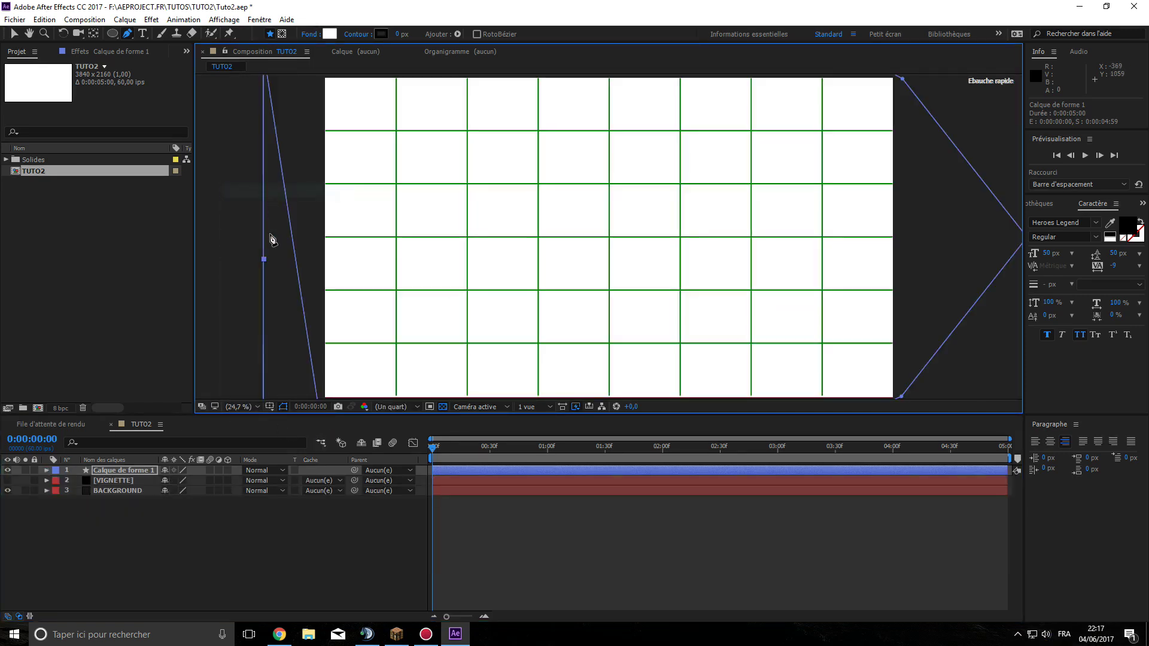
pyautogui.moveTo(148, 471); pyautogui.dragTo(132, 492)
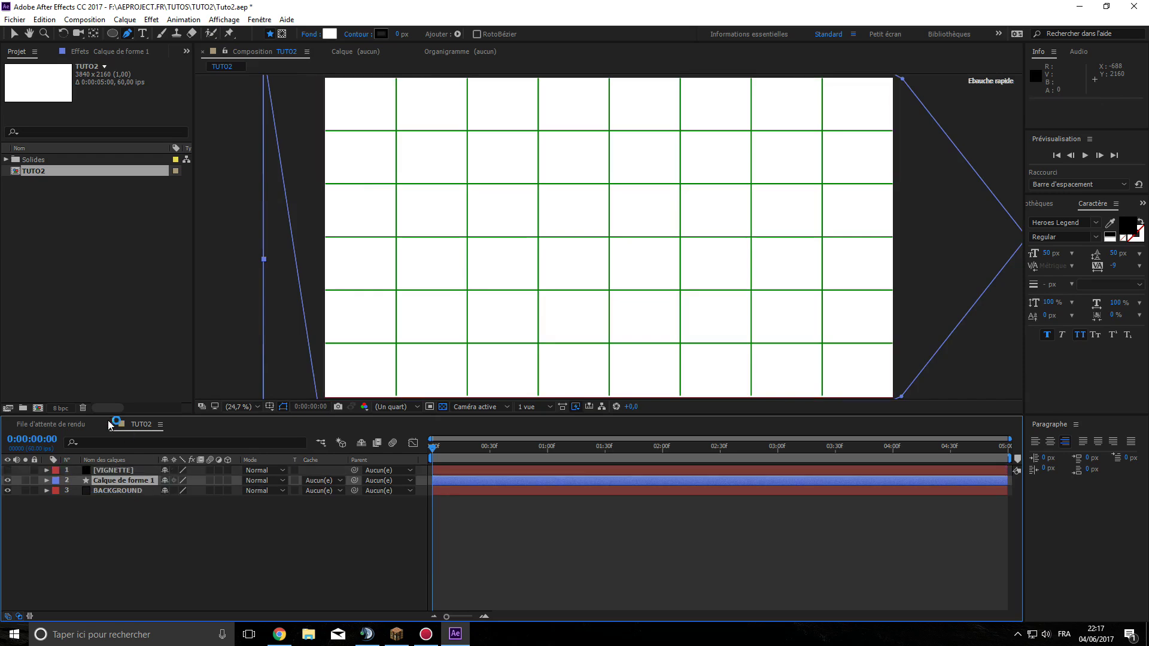
pyautogui.click(8, 470)
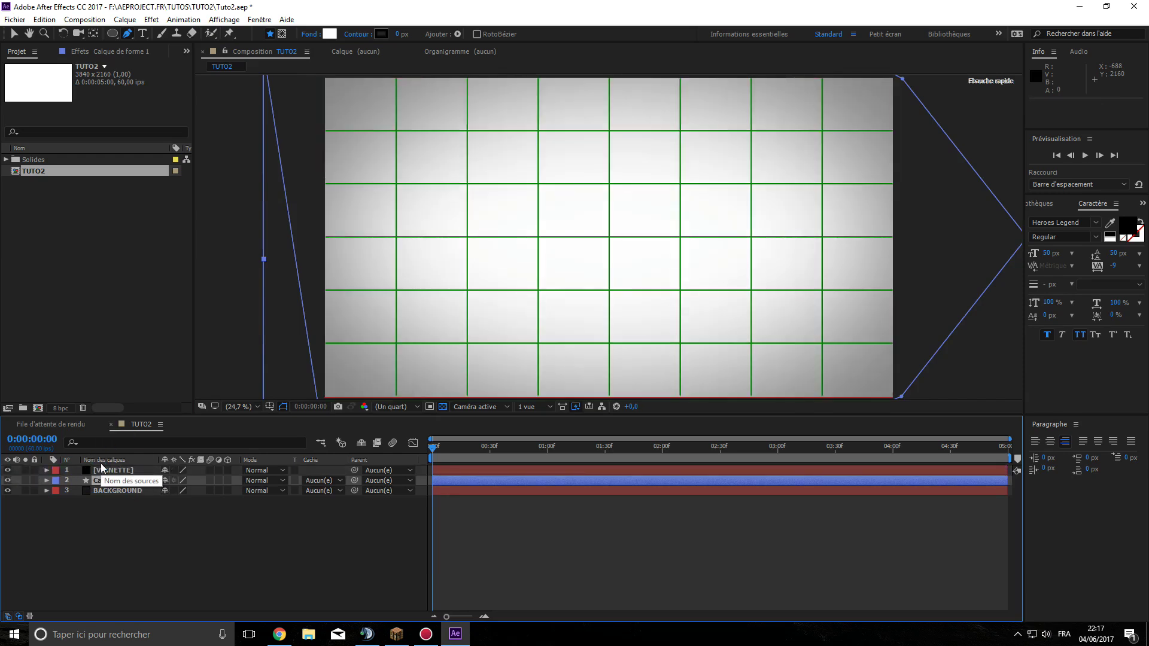
# - Rename the arrow shape layer to Flèche1 and reveal its Position property
pyautogui.rightClick(114, 481)
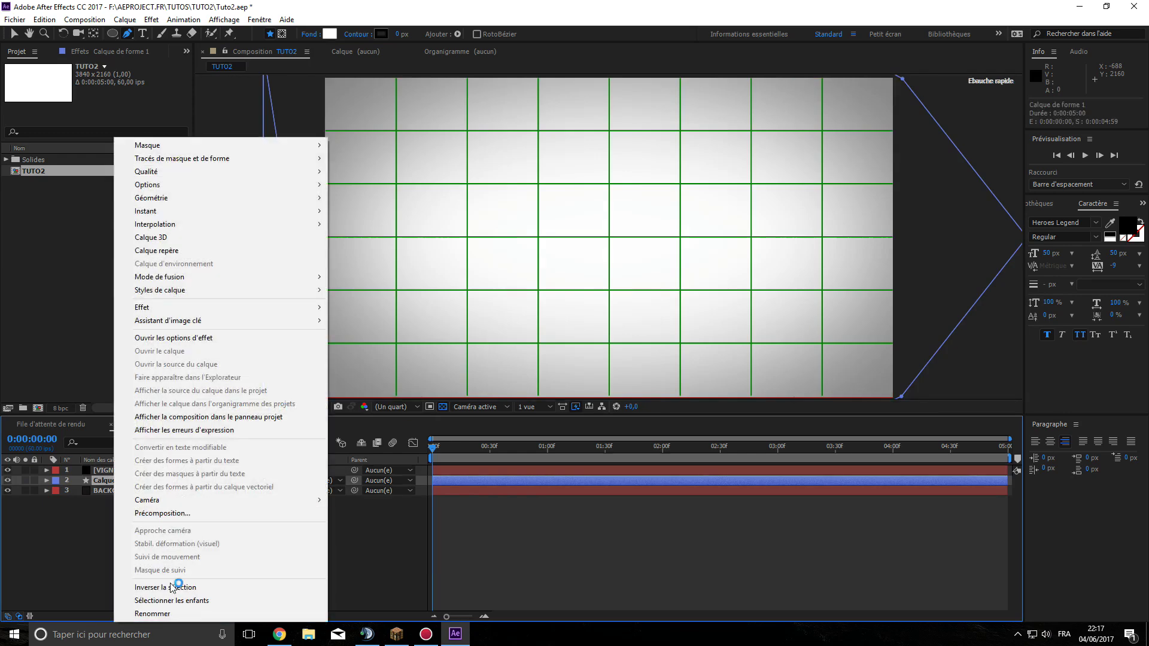
pyautogui.click(157, 614)
pyautogui.write('Flèche1')
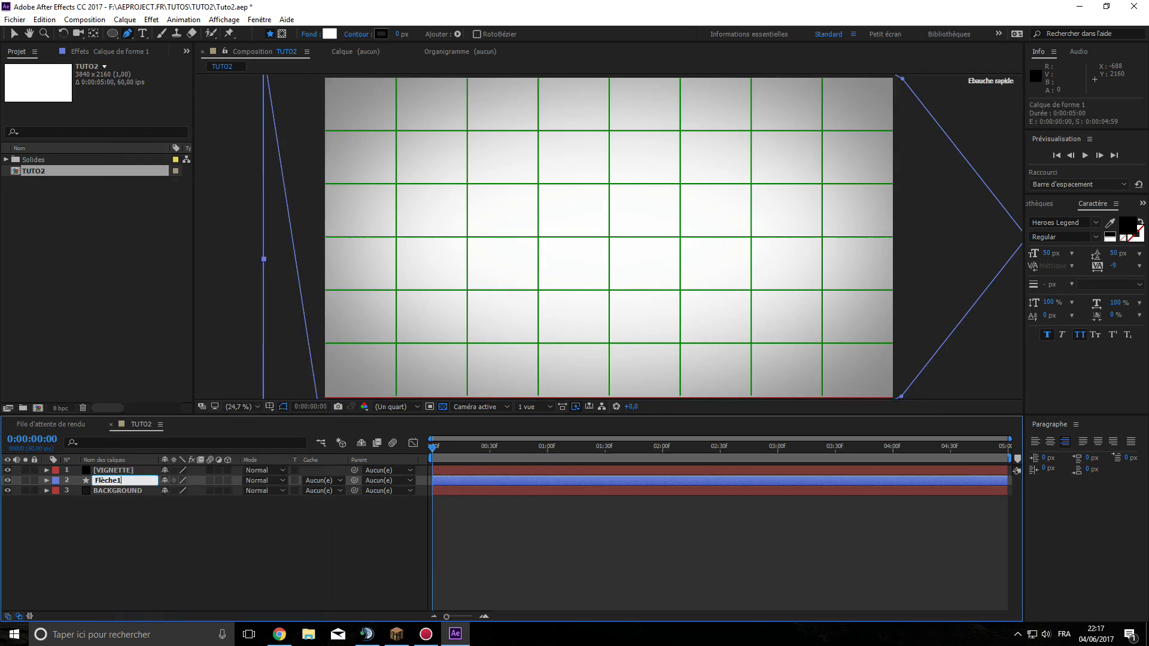
pyautogui.press('Return')
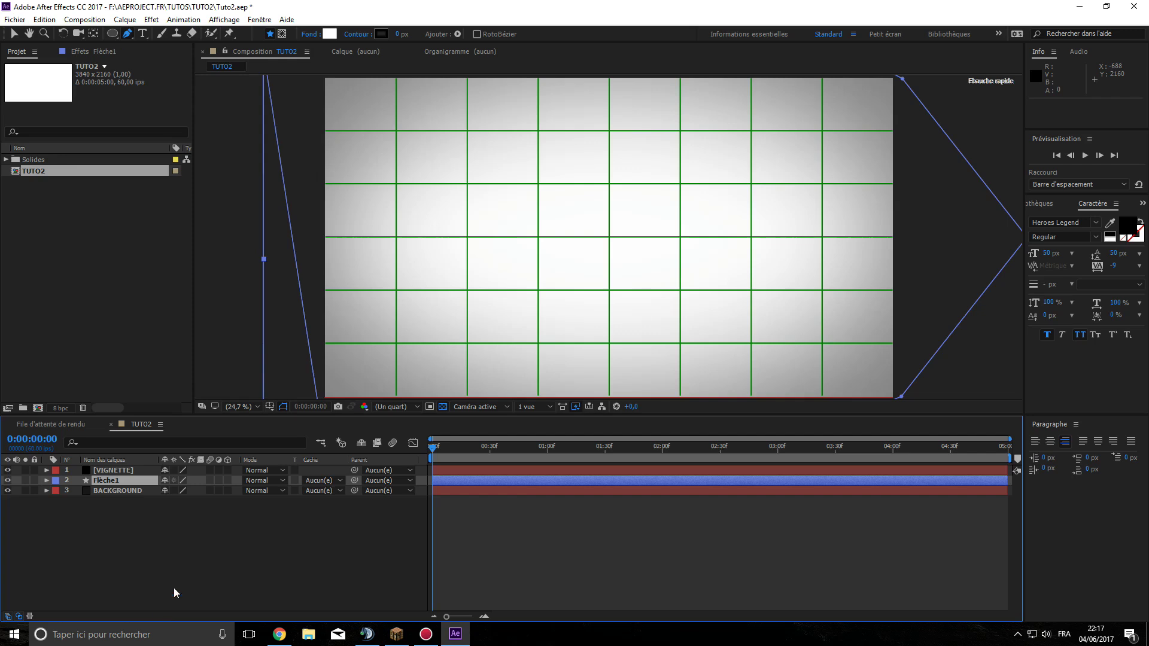
pyautogui.press('p')
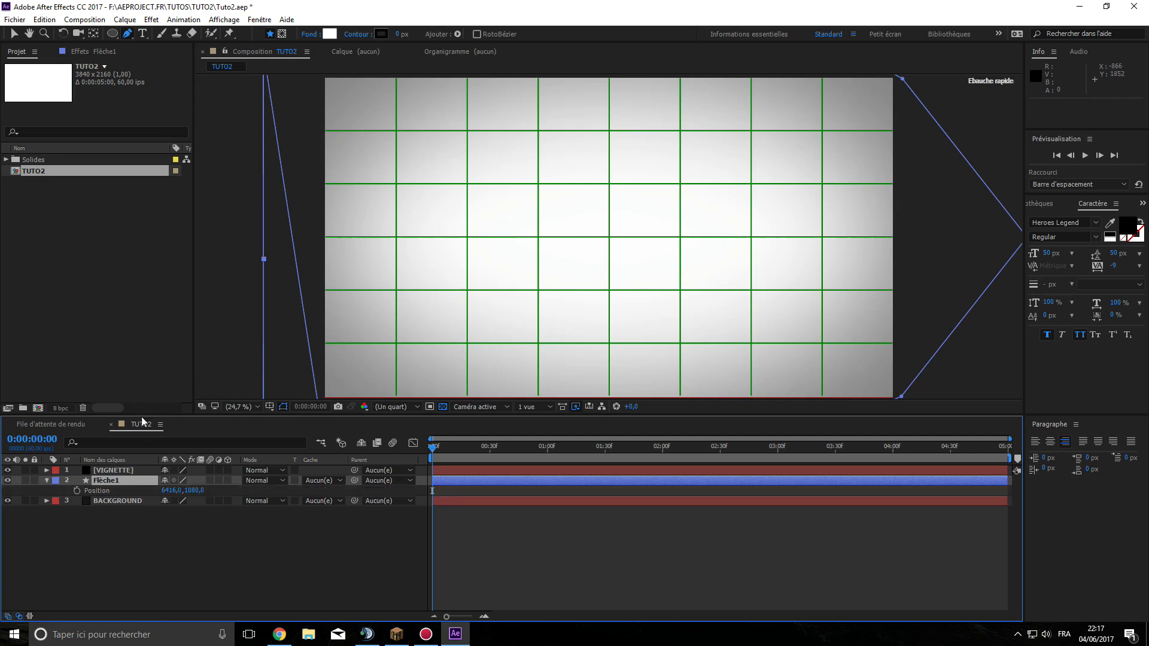
# - Move the Flèche1 layer to X position 2727 and hide the grid overlay in the composition view
pyautogui.moveTo(72, 492); pyautogui.dragTo(0, 492)
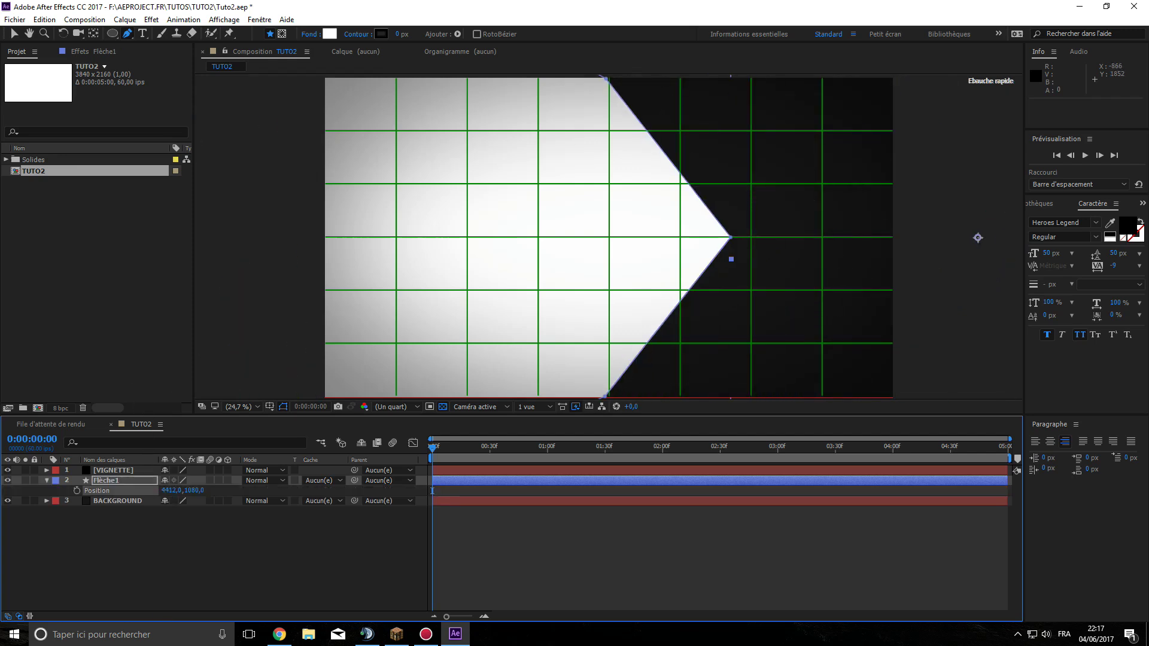
pyautogui.moveTo(169, 491); pyautogui.dragTo(88, 491)
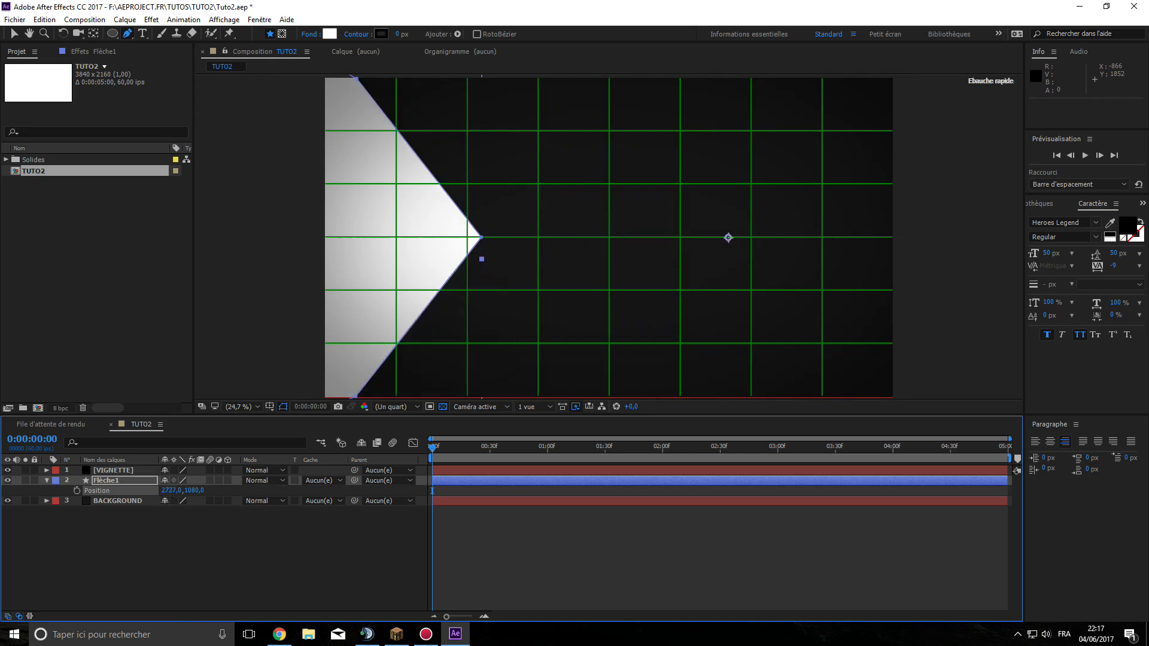
pyautogui.click(114, 535)
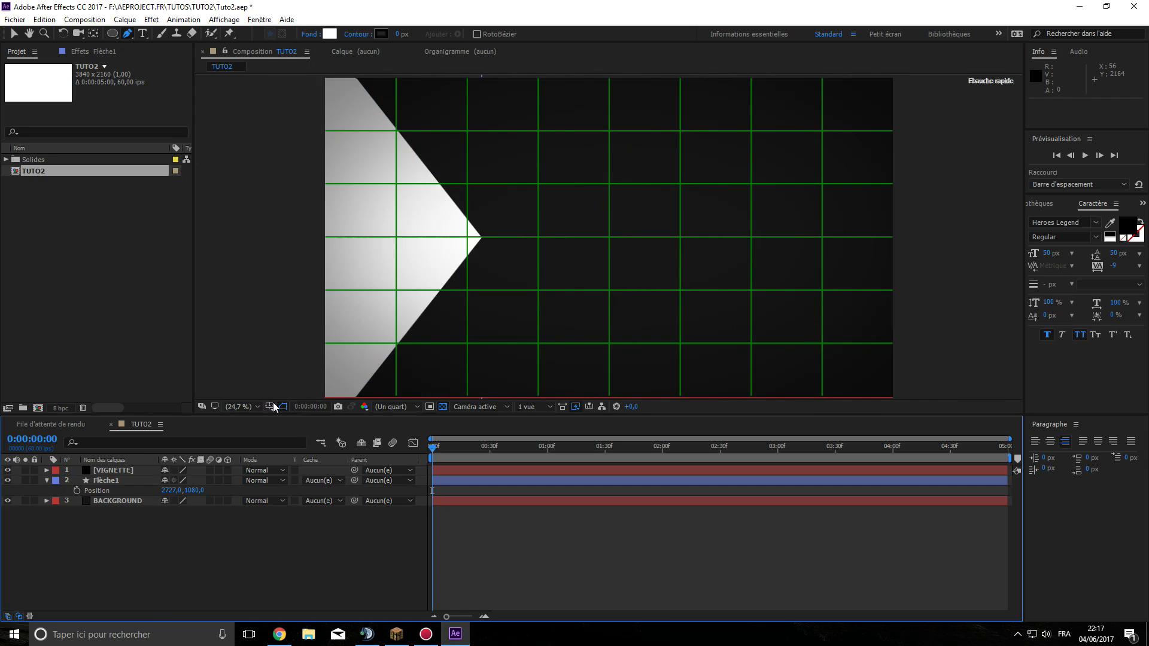
pyautogui.click(274, 407)
pyautogui.click(314, 433)
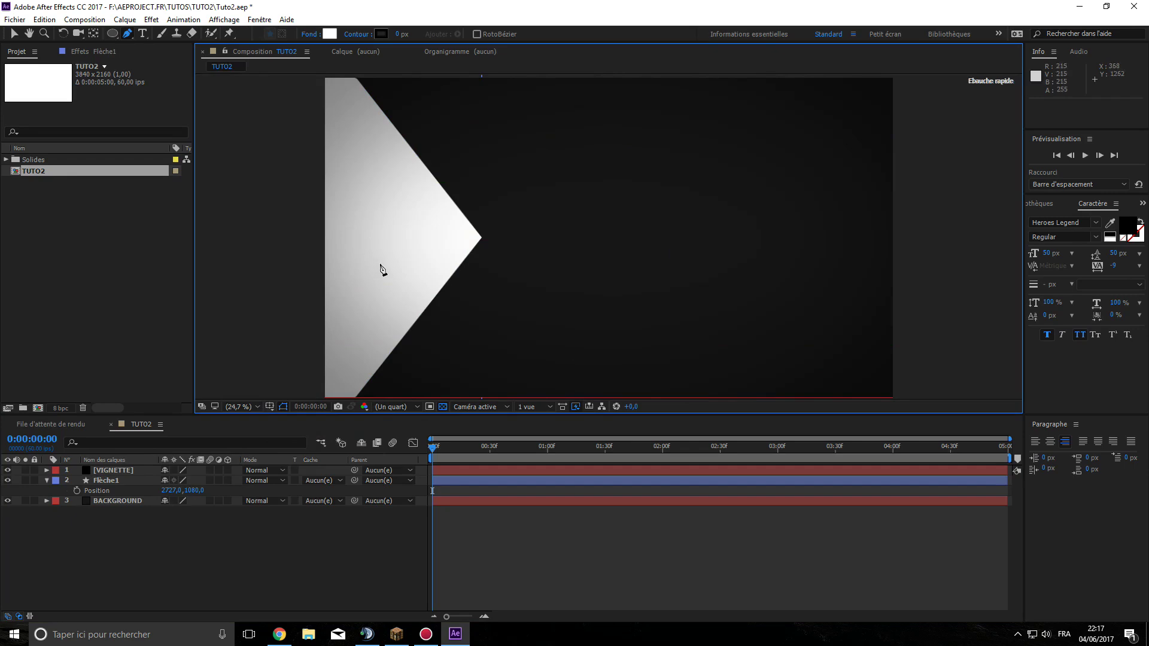
# - Add an Ombre portée layer style to Flèche1 and set its distance to 15
pyautogui.click(120, 480)
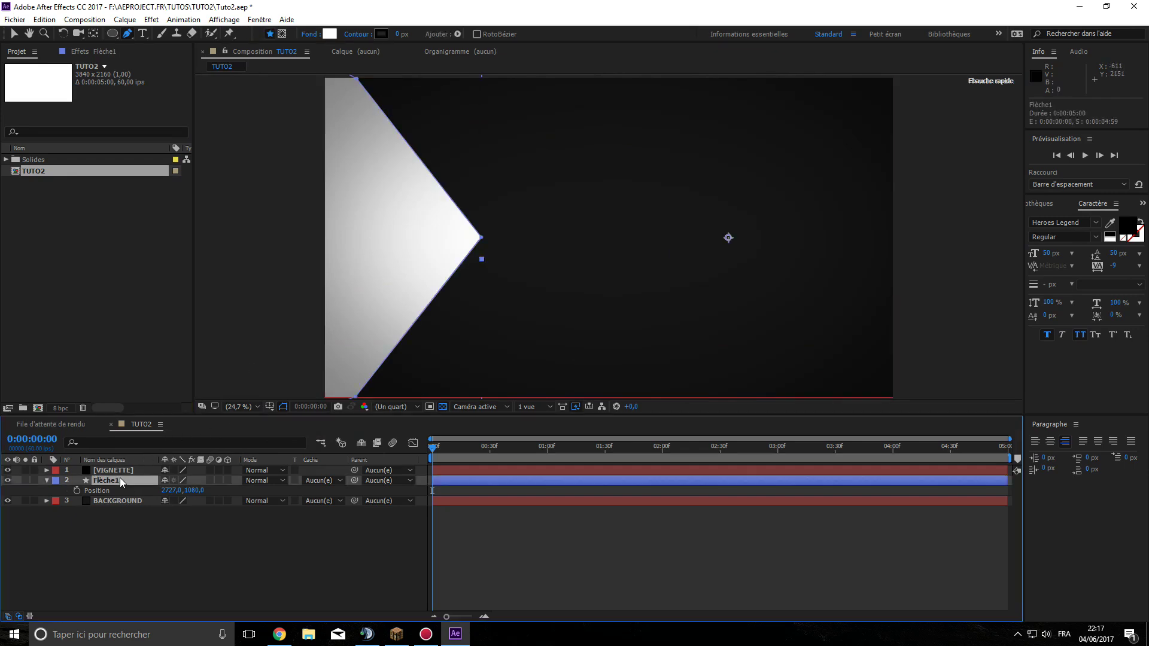
pyautogui.rightClick(118, 478)
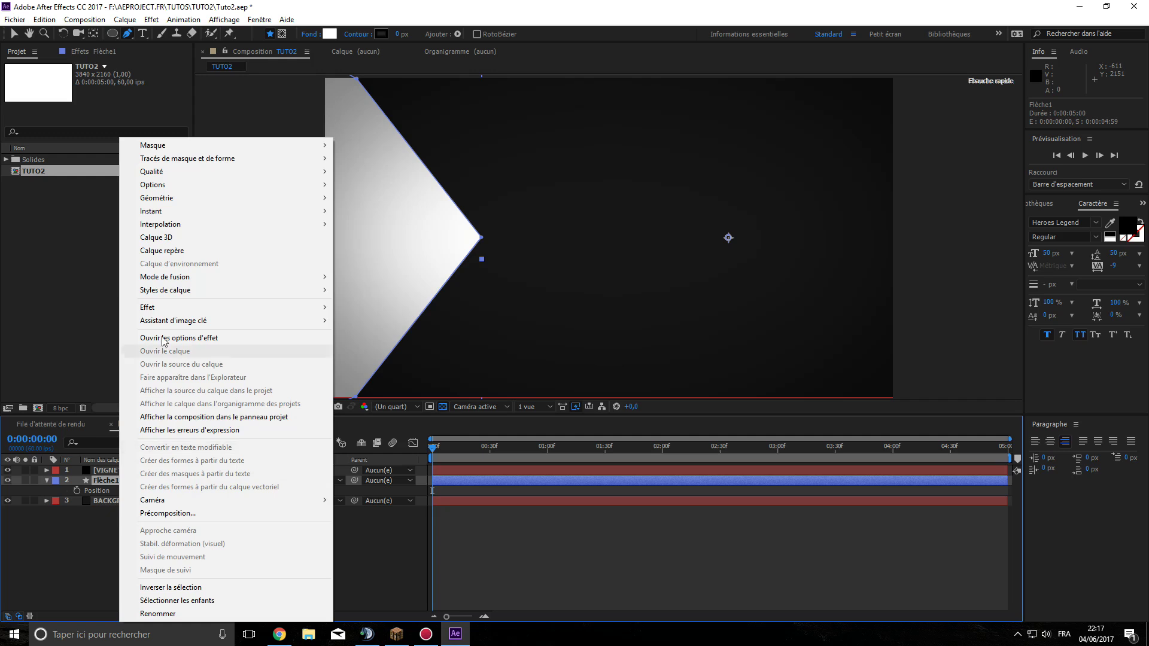
pyautogui.moveTo(174, 290)
pyautogui.click(374, 334)
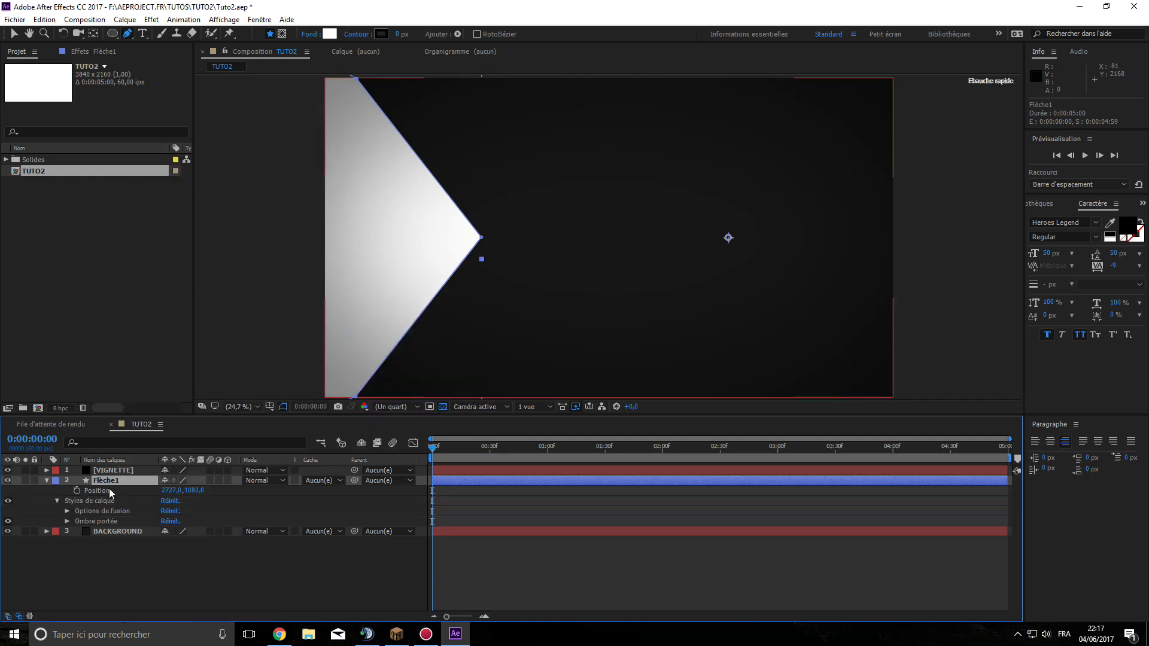
pyautogui.click(68, 518)
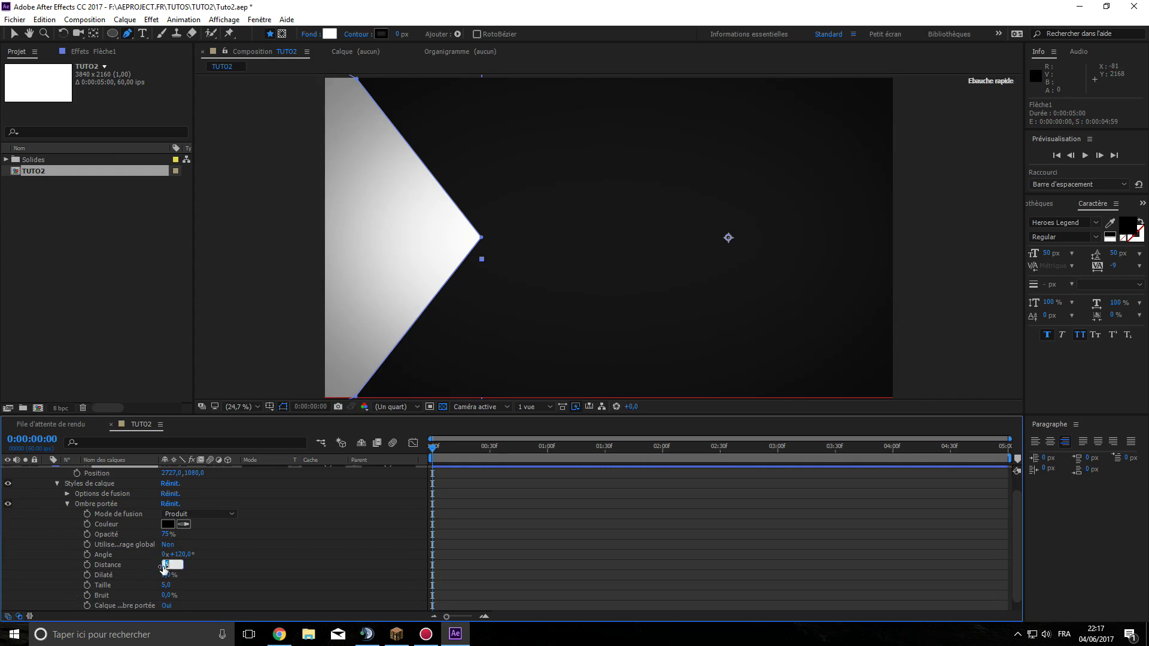
pyautogui.press('Return')
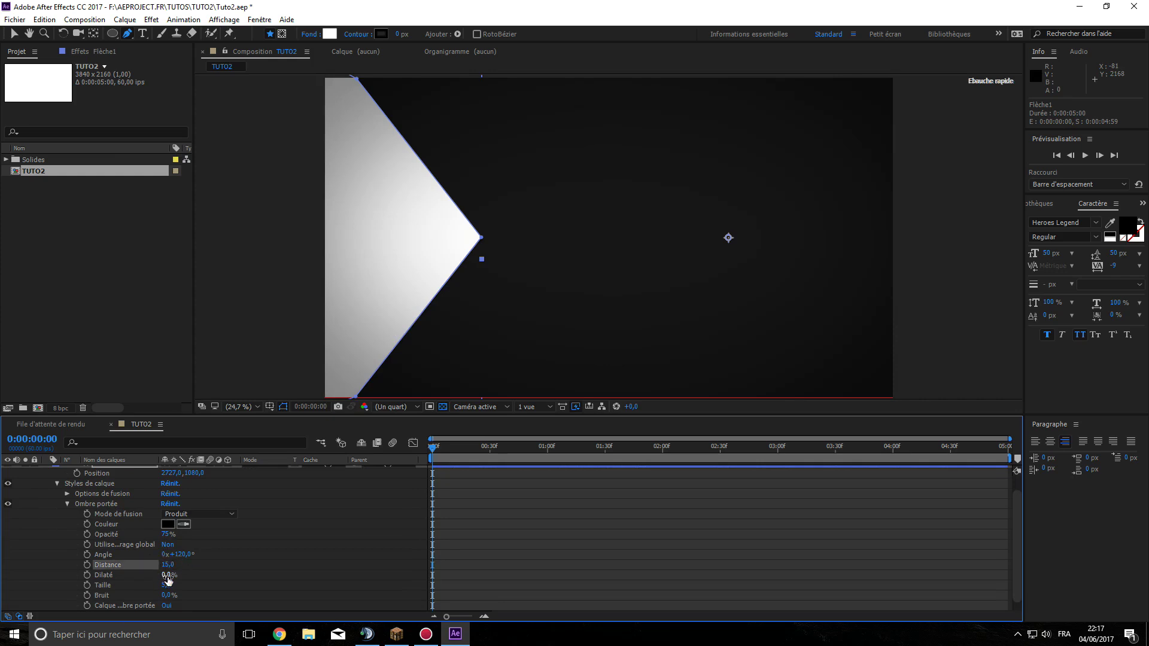
# - Set the Flèche1 drop shadow's opacity to 50% and its distance to 50
pyautogui.click(166, 534)
pyautogui.write('50')
pyautogui.press('Return')
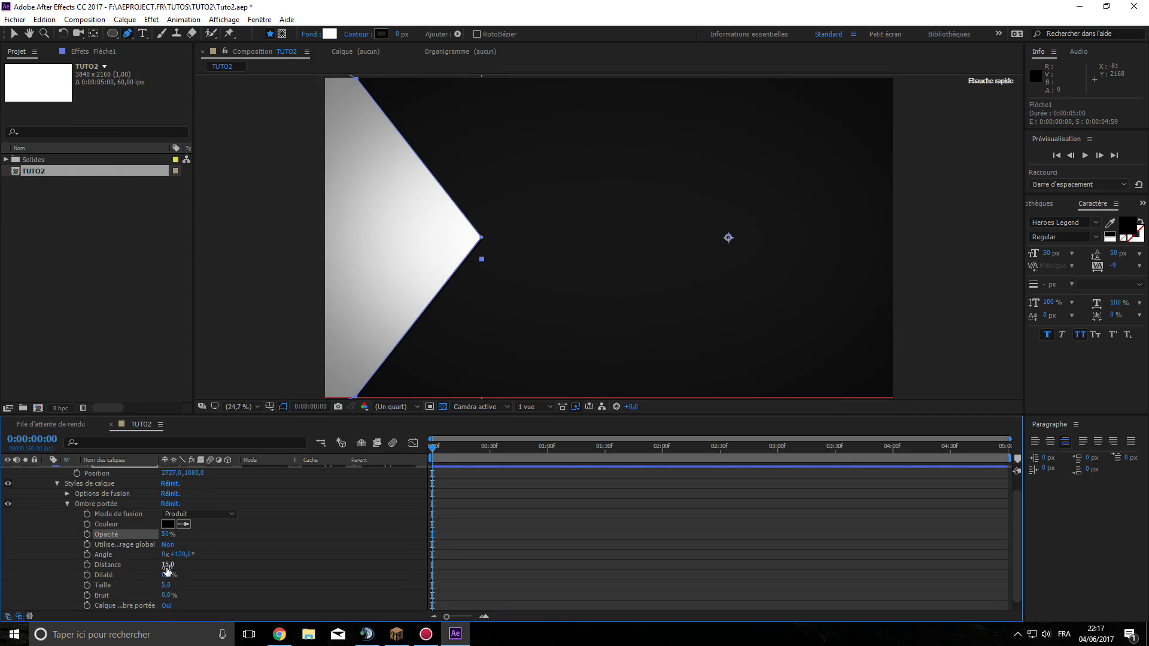
pyautogui.moveTo(167, 565); pyautogui.dragTo(138, 513)
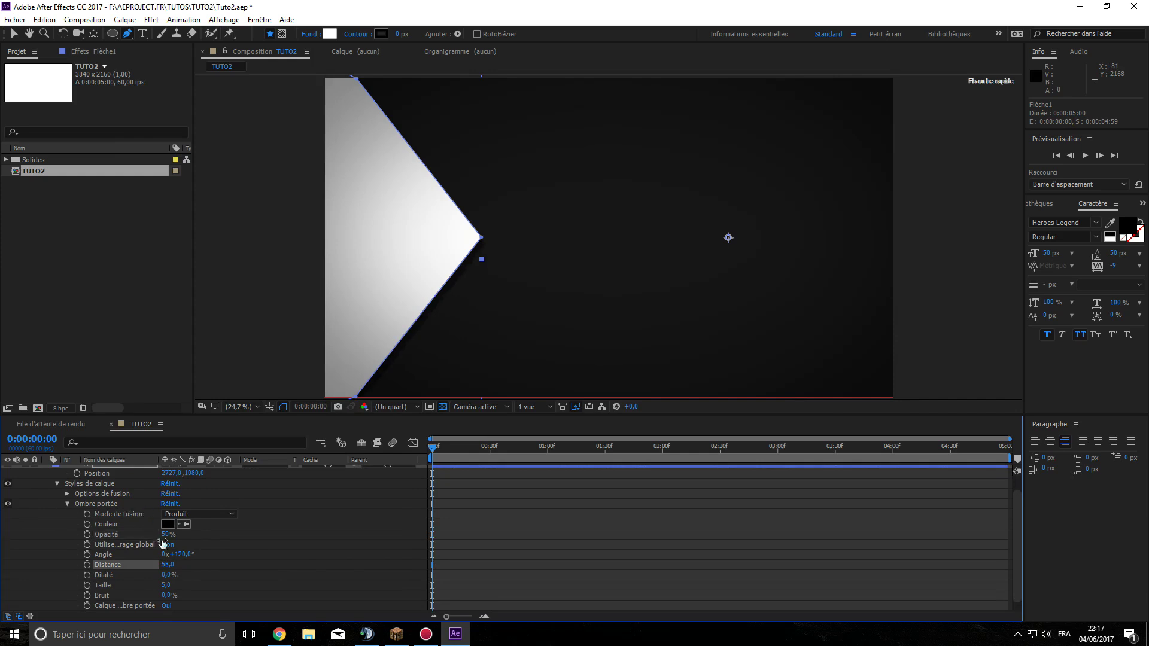
pyautogui.click(168, 565)
# - Set the drop shadow's angle to 170° and collapse the Flèche1 layer's properties
pyautogui.moveTo(180, 554); pyautogui.dragTo(162, 554)
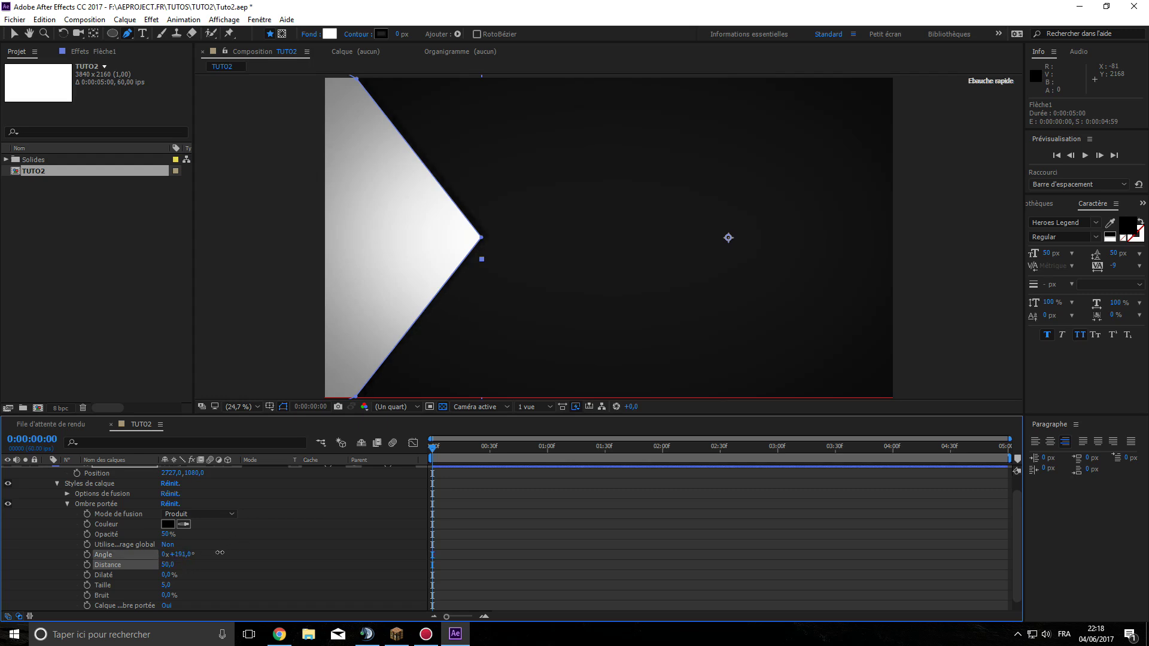
pyautogui.moveTo(210, 554); pyautogui.dragTo(187, 557)
pyautogui.click(259, 555)
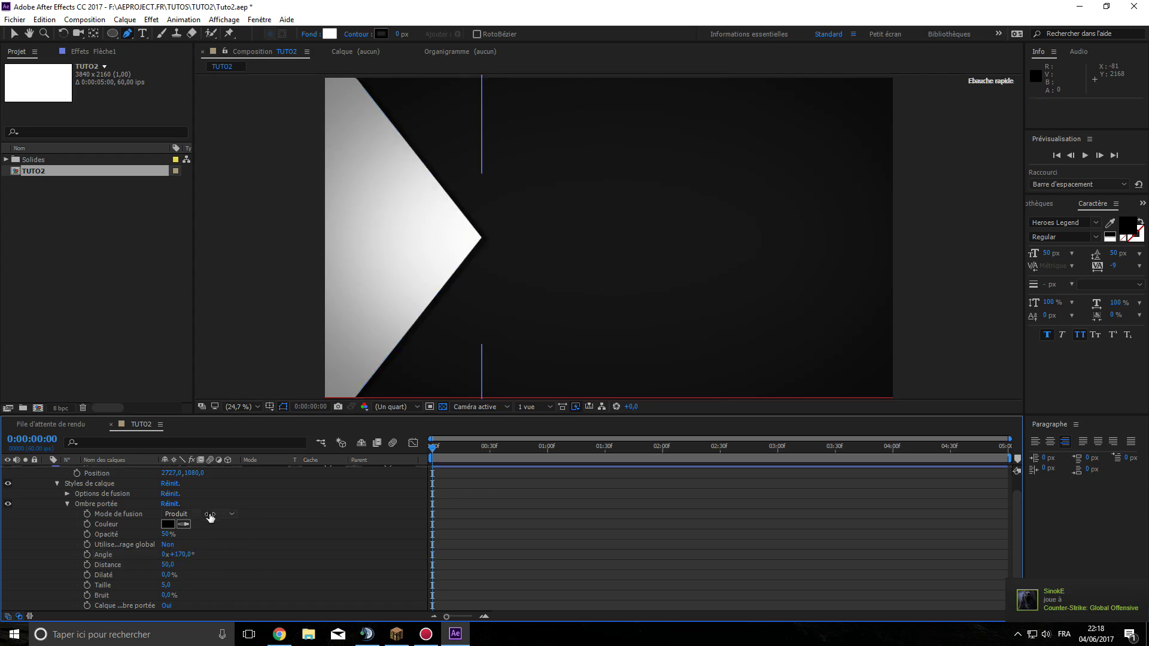
pyautogui.scroll(-1, 158, 523)
pyautogui.scroll(2, 94, 504)
pyautogui.hotkey('ctrl', 'a')
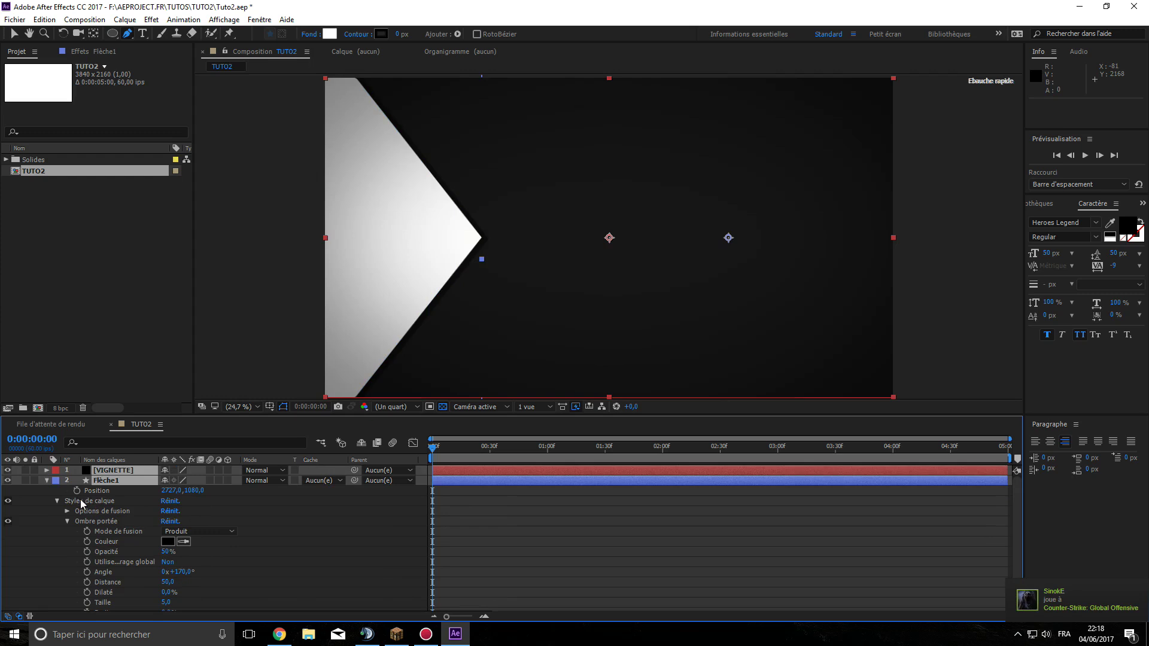
pyautogui.click(48, 481)
pyautogui.click(86, 516)
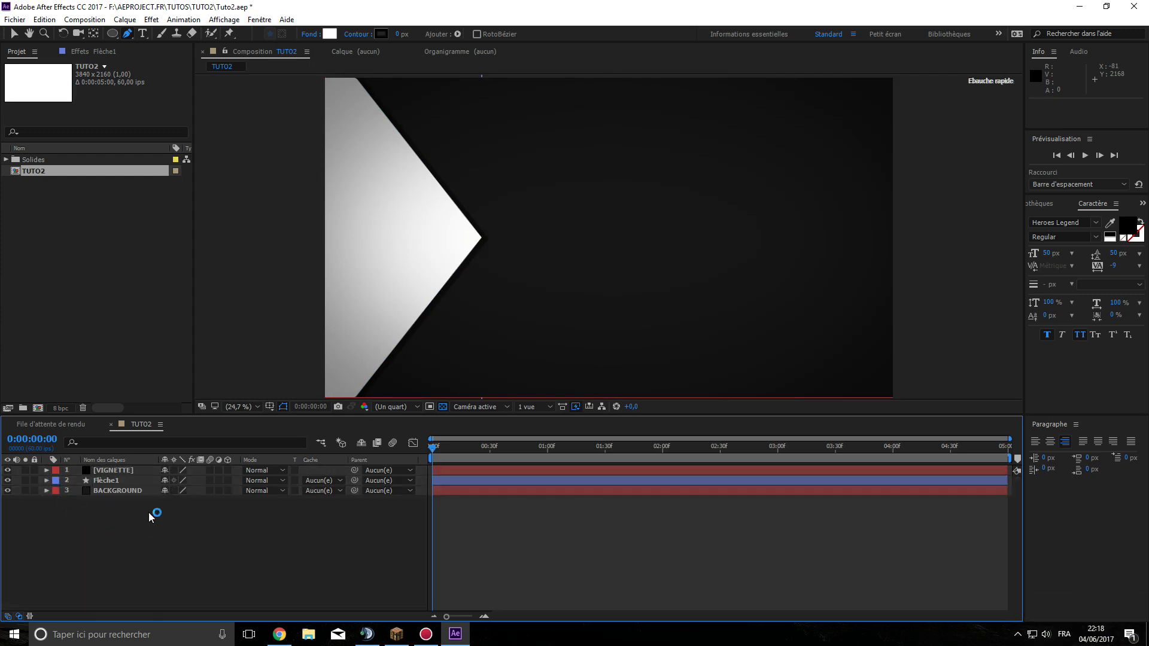
# - Move Flèche1 out of the frame to X position 1630 and start Position keyframing at 0:00:00:00
pyautogui.click(105, 481)
pyautogui.press('p')
pyautogui.moveTo(170, 490); pyautogui.dragTo(114, 491)
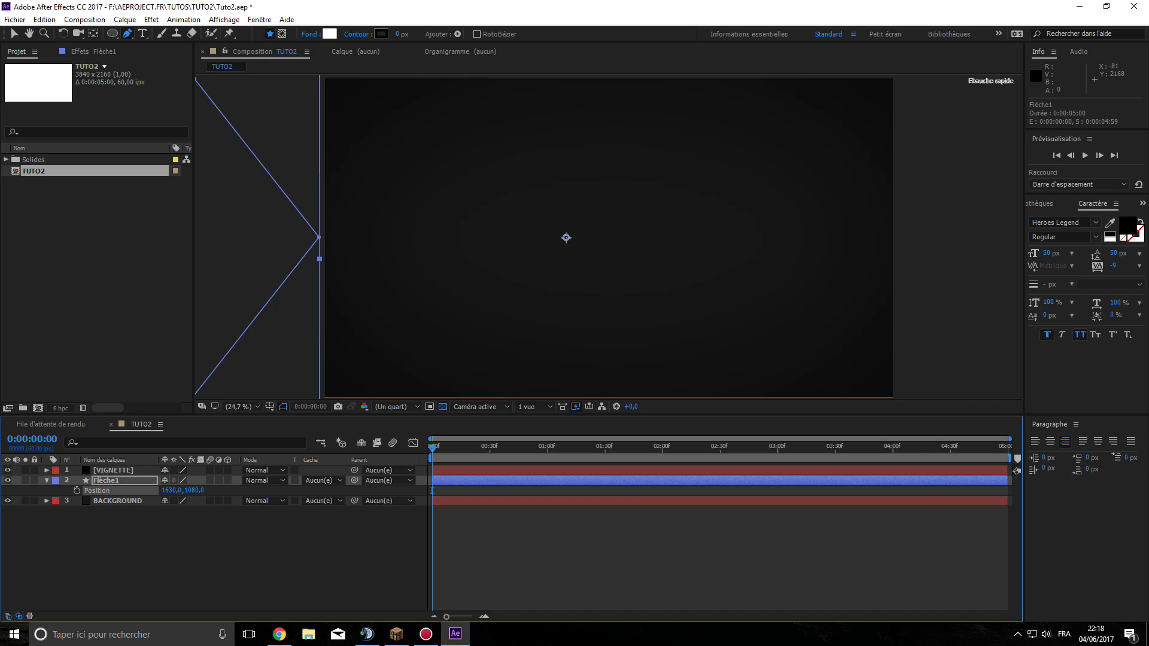
pyautogui.click(78, 491)
# - Add a Position keyframe at 0:00:00:30 with Flèche1 at X position 6412, so the arrow fills the frame
pyautogui.moveTo(444, 448); pyautogui.dragTo(489, 423)
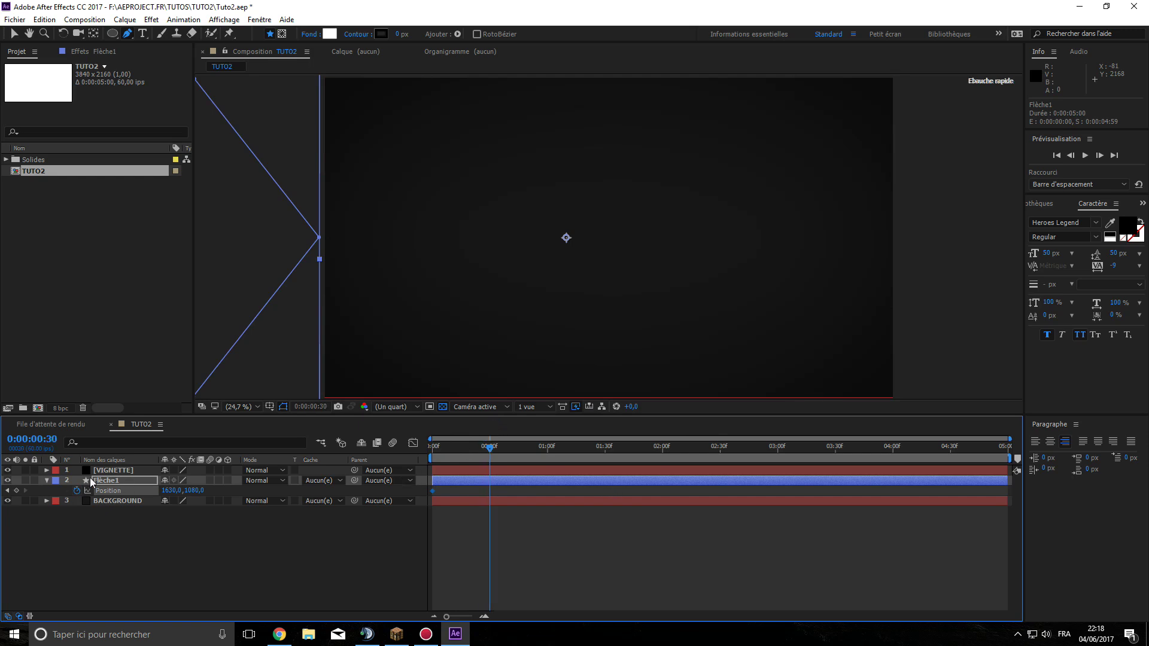
pyautogui.moveTo(171, 491); pyautogui.dragTo(419, 491)
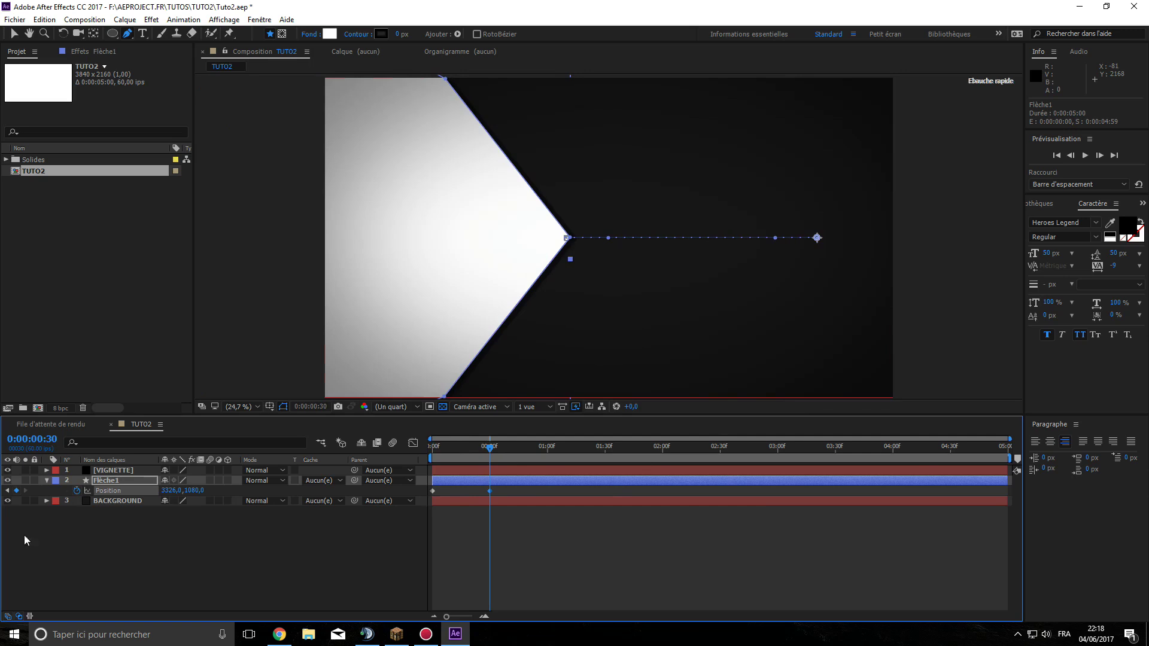
pyautogui.moveTo(171, 490); pyautogui.dragTo(400, 491)
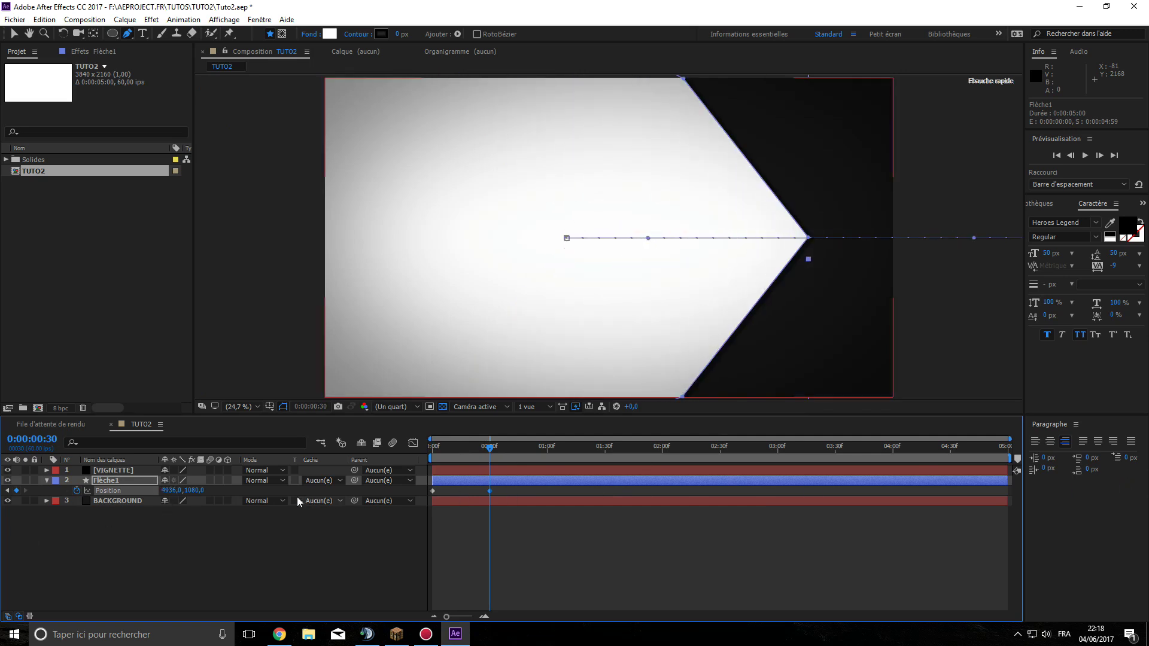
pyautogui.moveTo(168, 490); pyautogui.dragTo(996, 436)
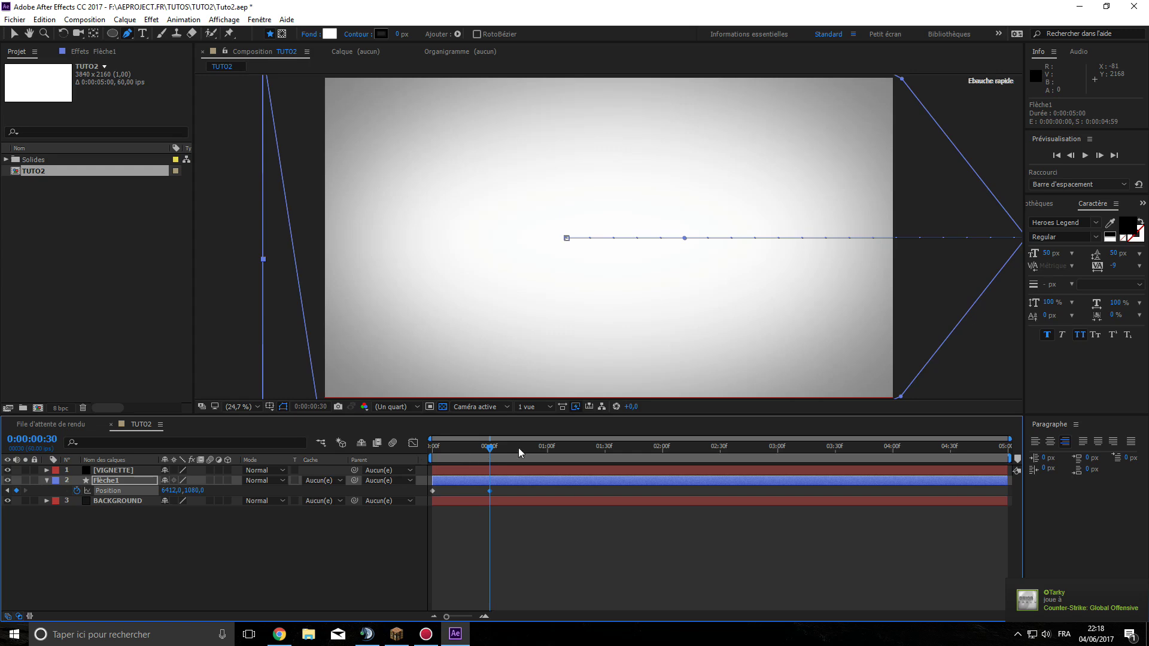
# - Preview the arrow animation from the start of the composition
pyautogui.moveTo(490, 453); pyautogui.dragTo(395, 467)
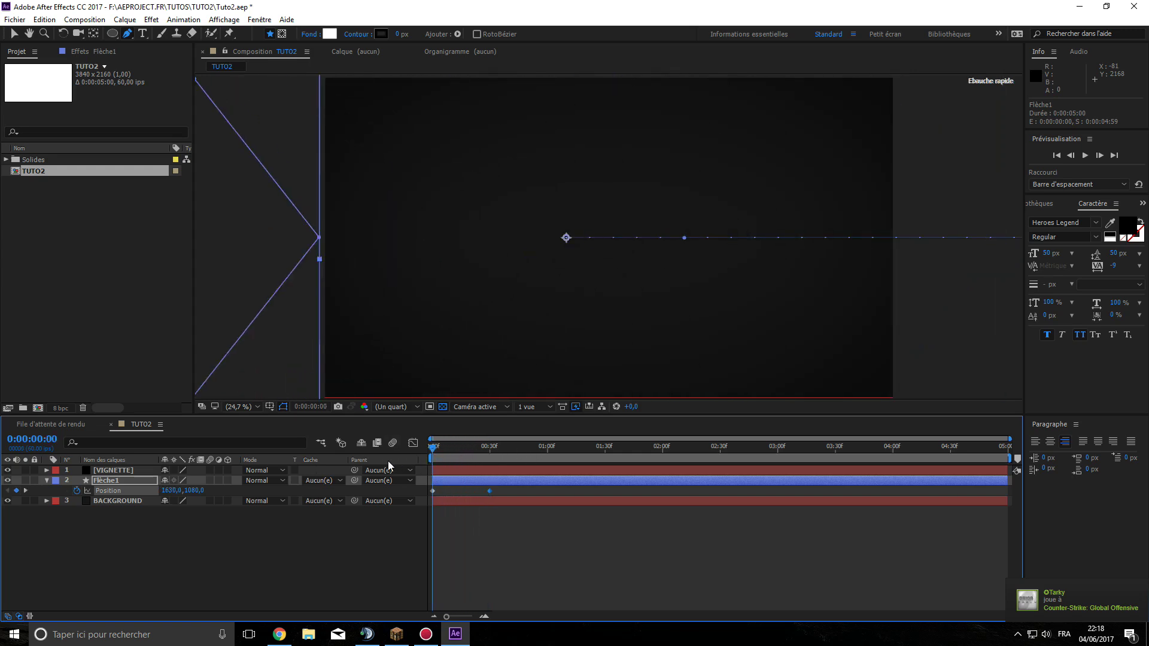
pyautogui.click(1087, 157)
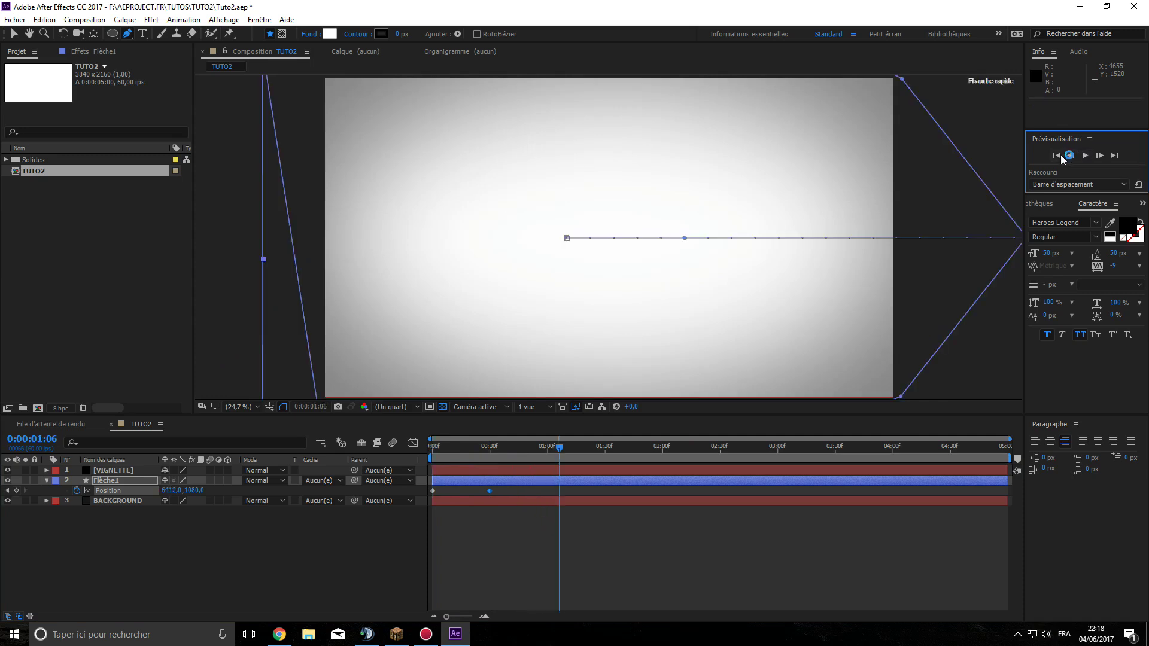
pyautogui.click(1085, 156)
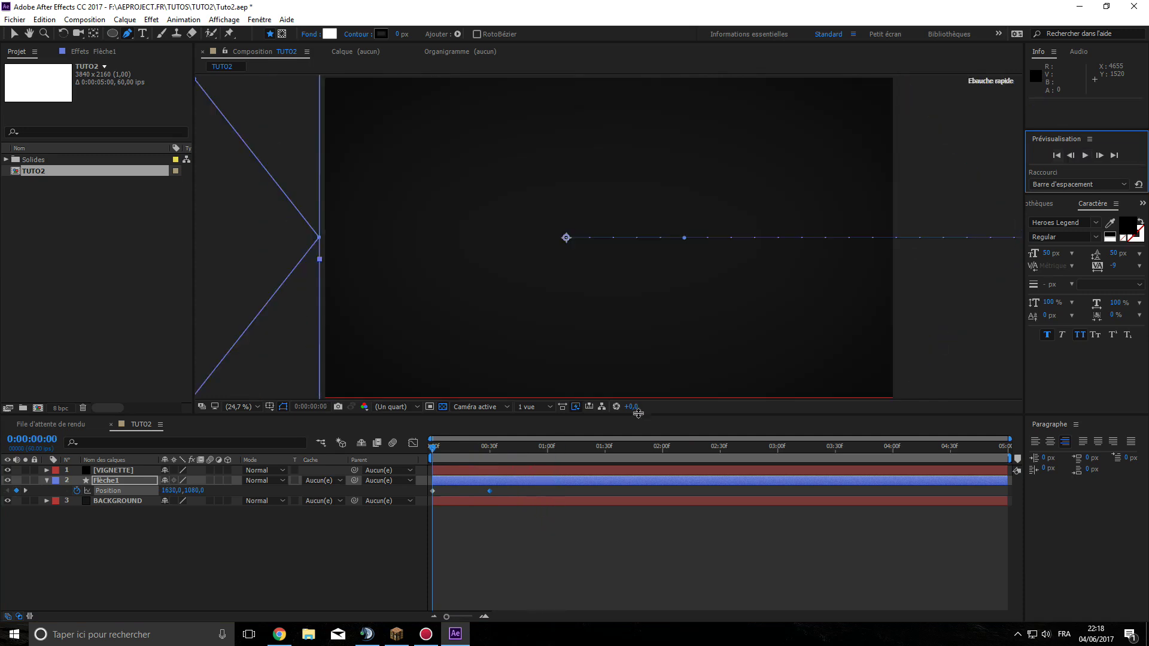
# - Enable motion blur for the composition and the Flèche1 layer, and check the blur at frame 6
pyautogui.click(394, 444)
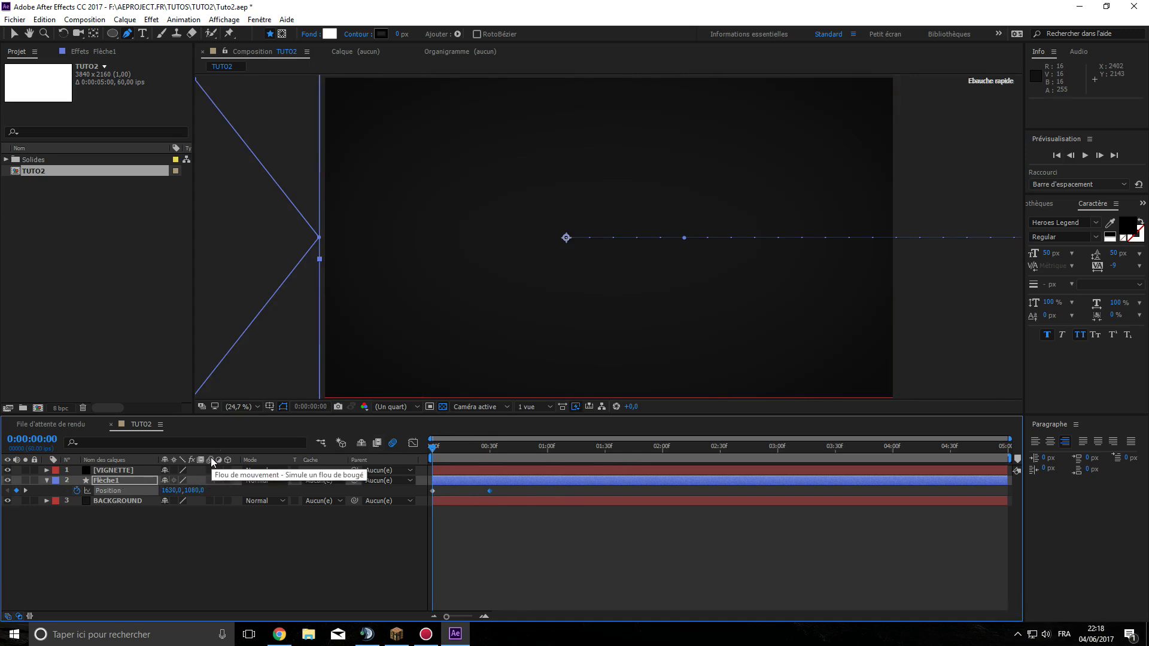
pyautogui.moveTo(433, 450); pyautogui.dragTo(444, 450)
pyautogui.click(333, 531)
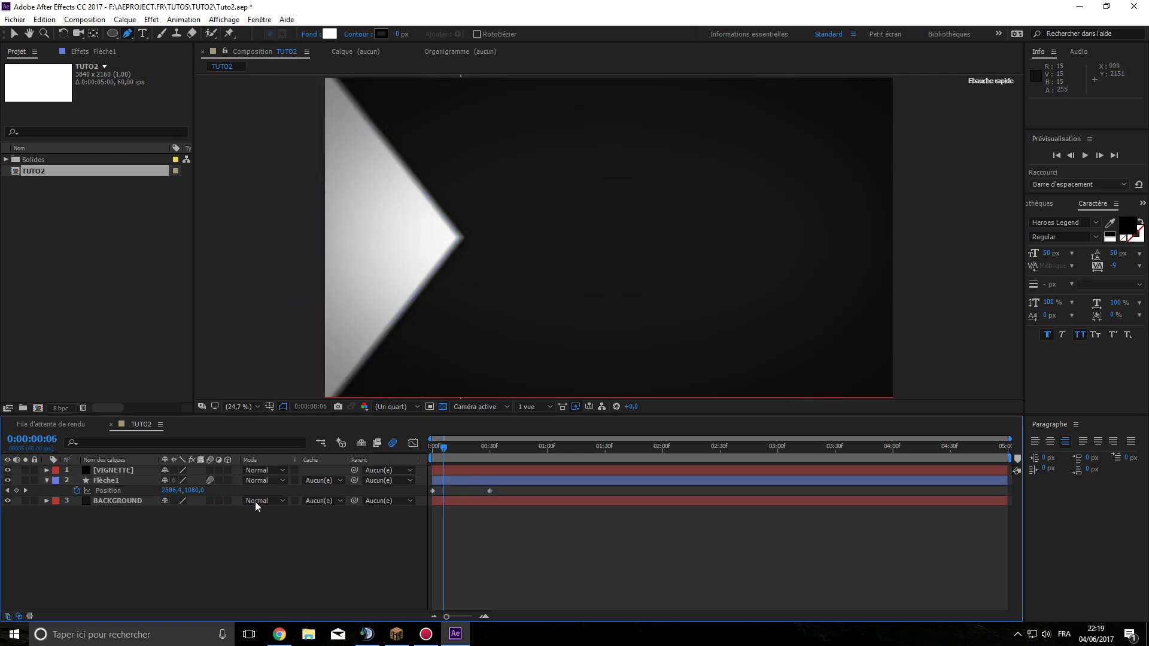
# - Show the Flèche1 Position speed curve in the graph editor and apply Easy Ease to both keyframes
pyautogui.click(414, 444)
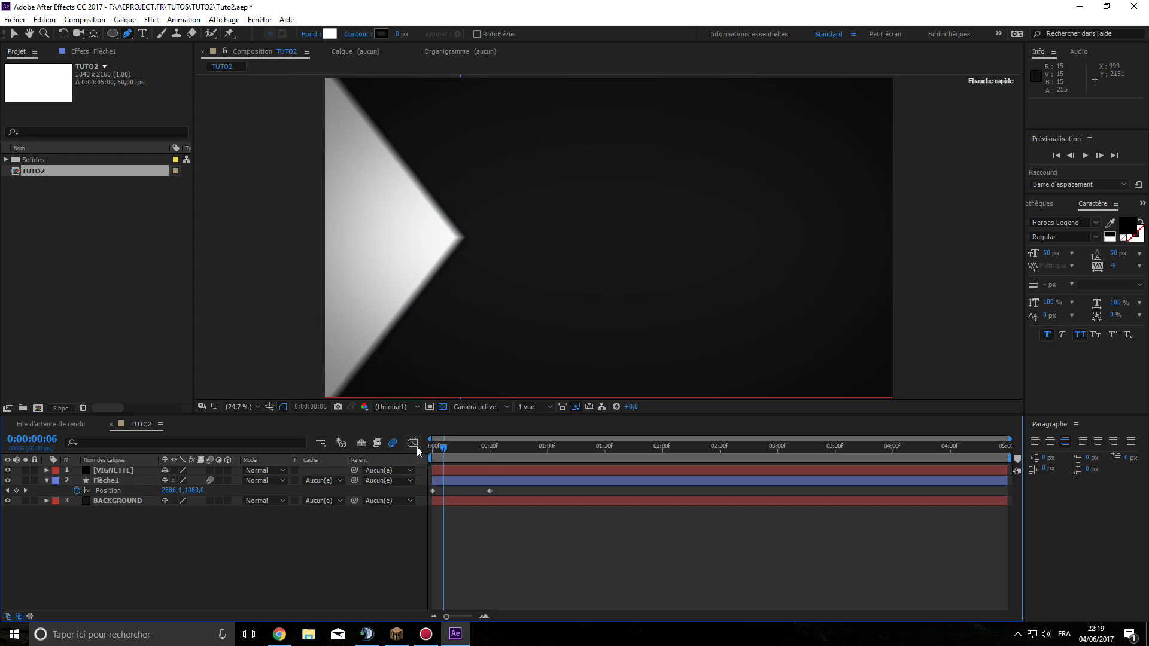
pyautogui.click(104, 492)
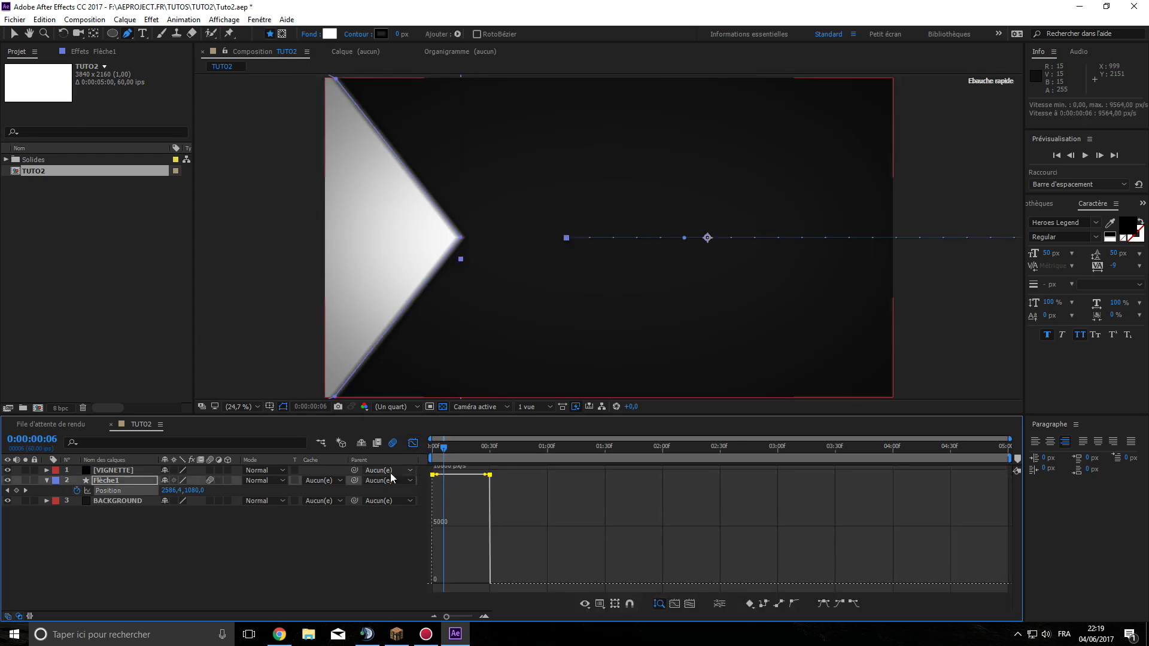
pyautogui.moveTo(444, 449); pyautogui.dragTo(461, 446)
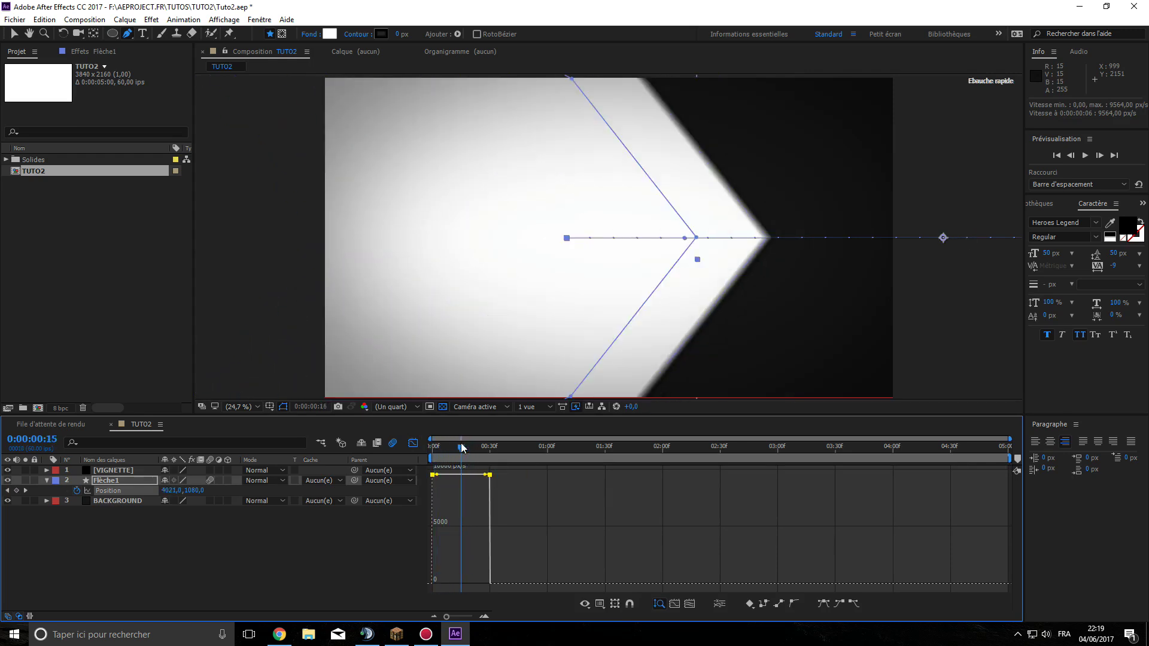
pyautogui.click(822, 605)
pyautogui.moveTo(475, 454); pyautogui.dragTo(427, 512)
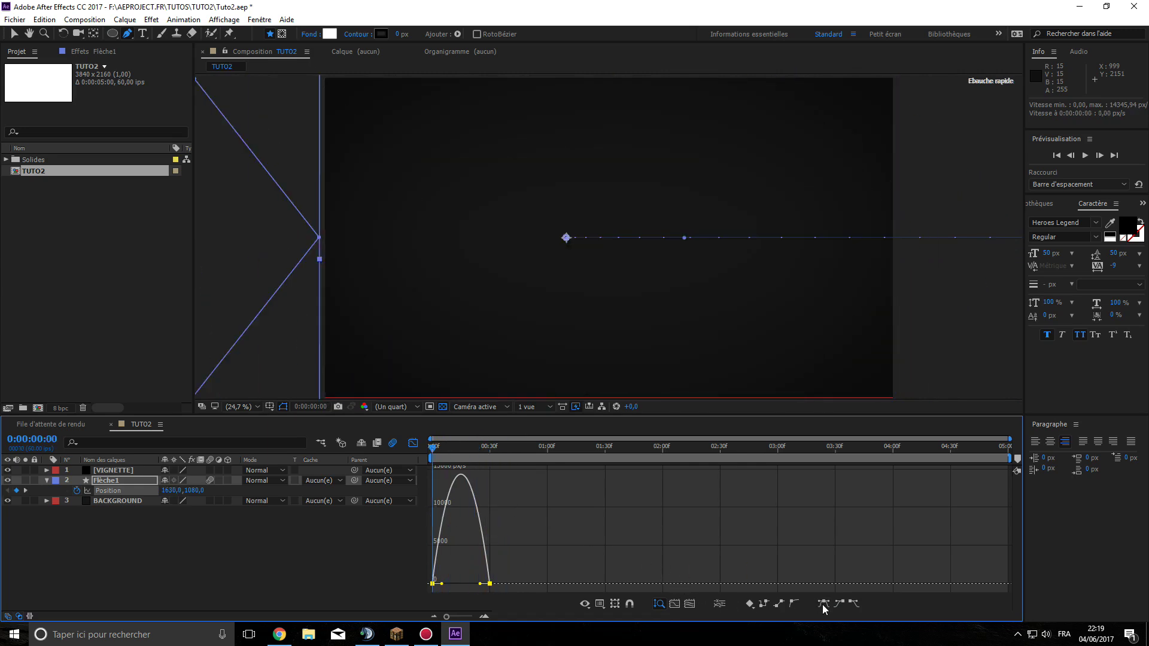
# - Extend the last Position keyframe's speed handle back to about frame 15 for a fast start and slow finish, and close the graph editor
pyautogui.click(672, 606)
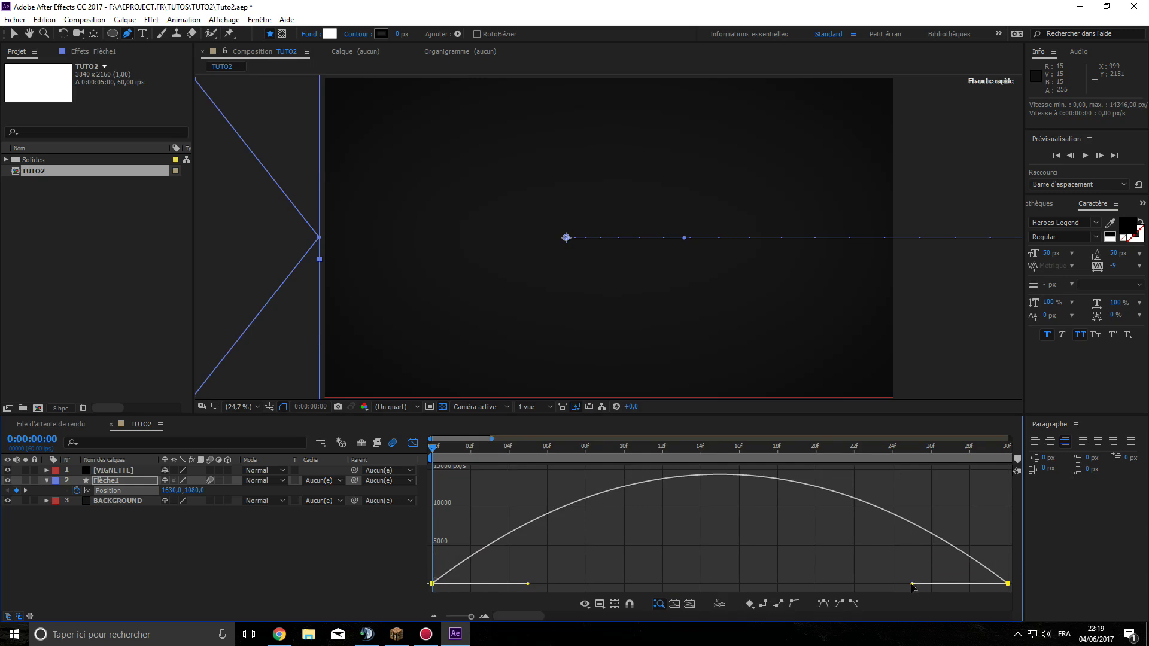
pyautogui.moveTo(900, 585); pyautogui.dragTo(594, 582)
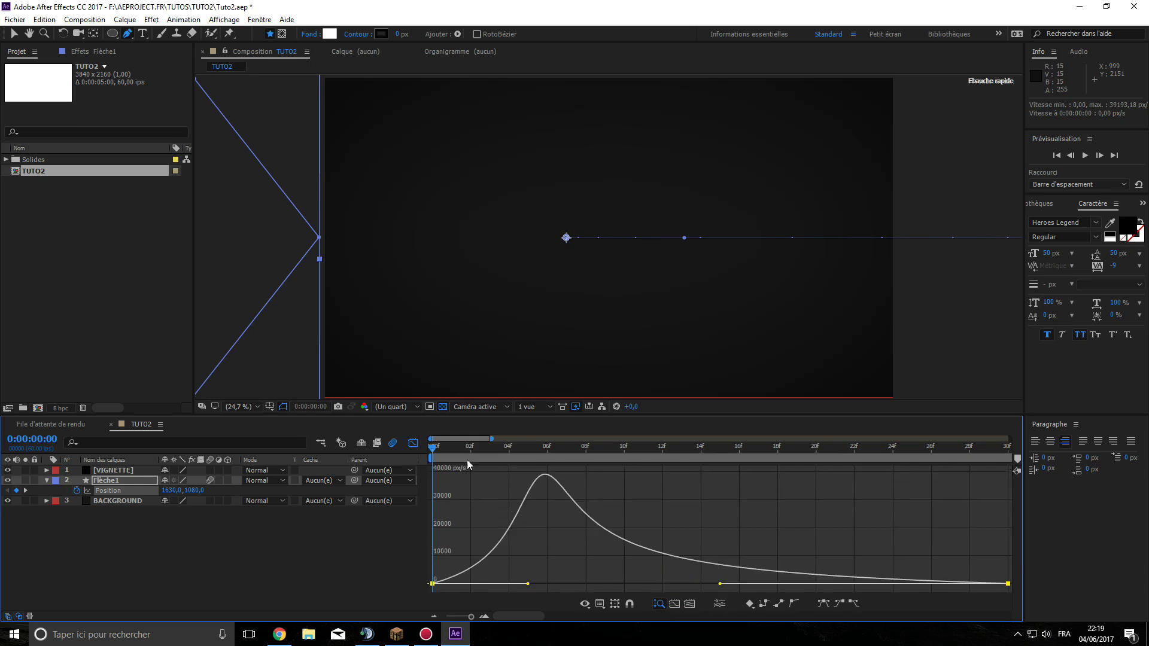
pyautogui.moveTo(446, 445); pyautogui.dragTo(362, 378)
pyautogui.click(412, 443)
# - Widen the visible timeline range and preview the eased arrow animation
pyautogui.moveTo(491, 439); pyautogui.dragTo(801, 438)
pyautogui.click(386, 517)
pyautogui.click(1086, 157)
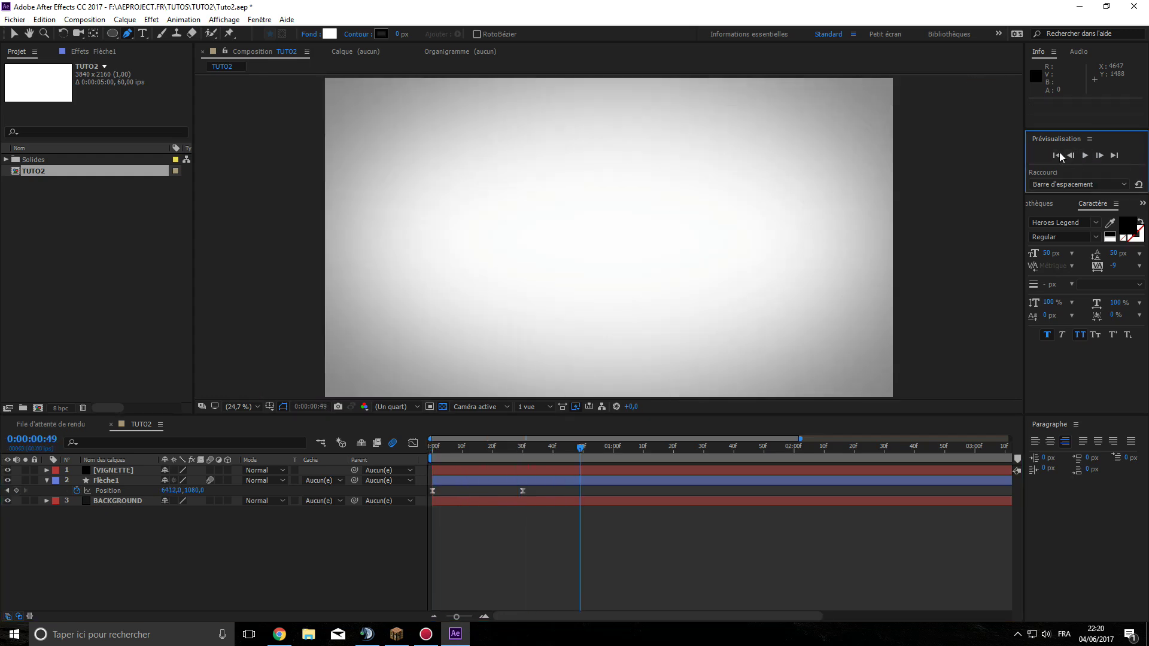
pyautogui.click(1085, 157)
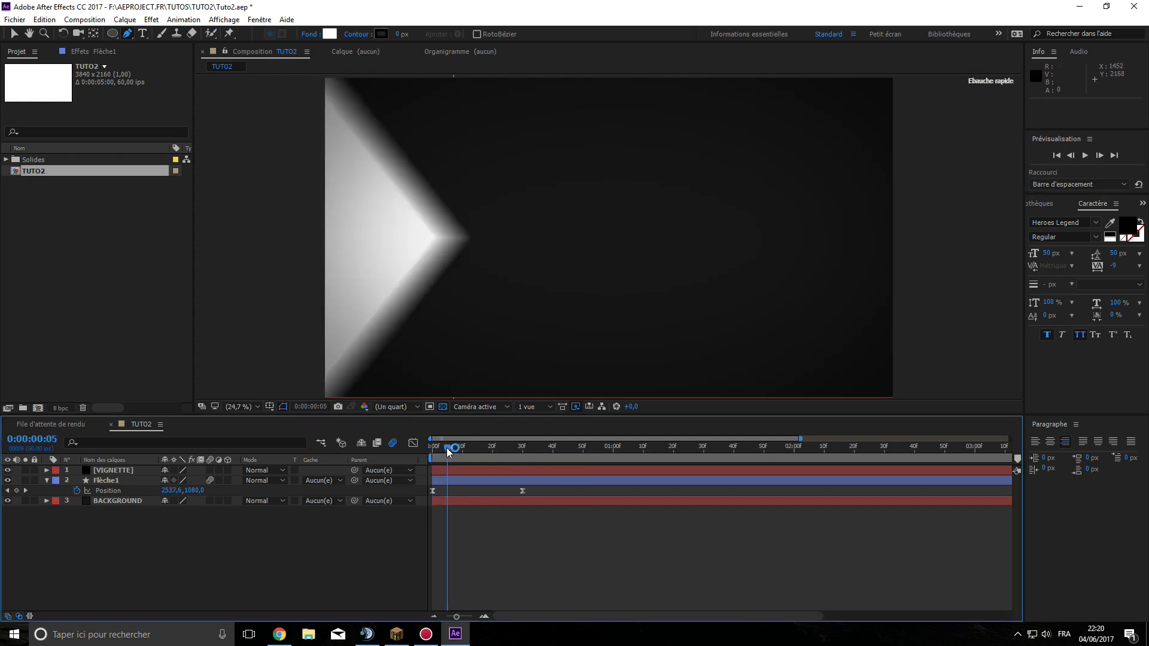
# - Collapse the Flèche1 layer's properties and duplicate the layer
pyautogui.click(100, 491)
pyautogui.click(107, 518)
pyautogui.click(108, 517)
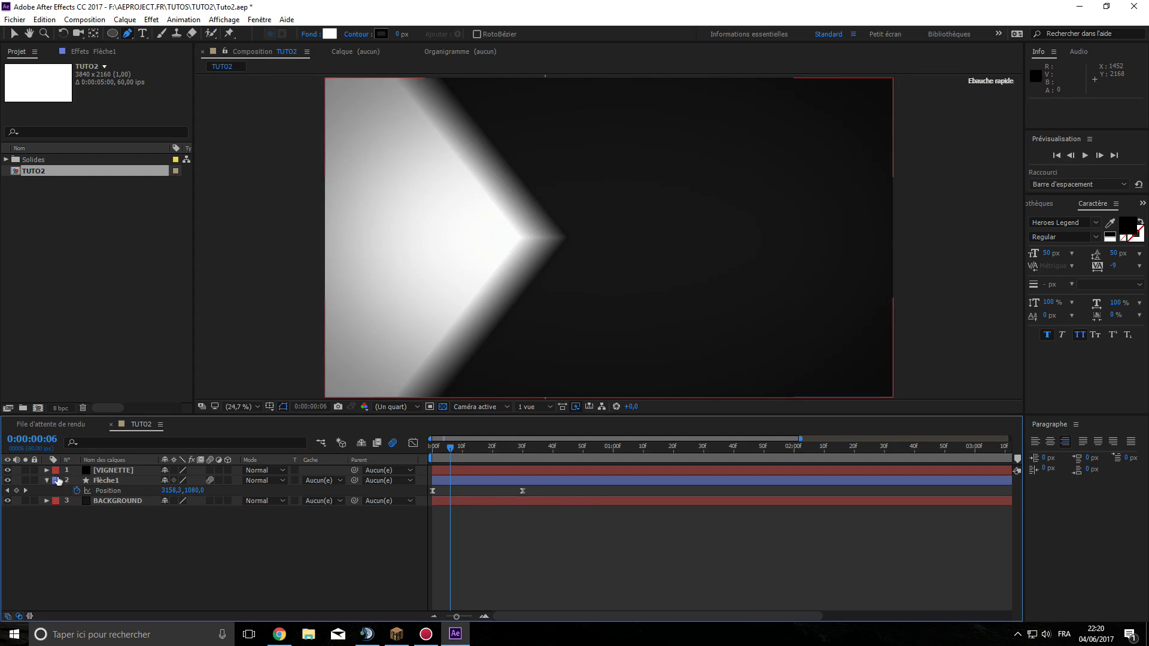
pyautogui.click(46, 481)
pyautogui.click(110, 480)
pyautogui.hotkey('ctrl', 'd')
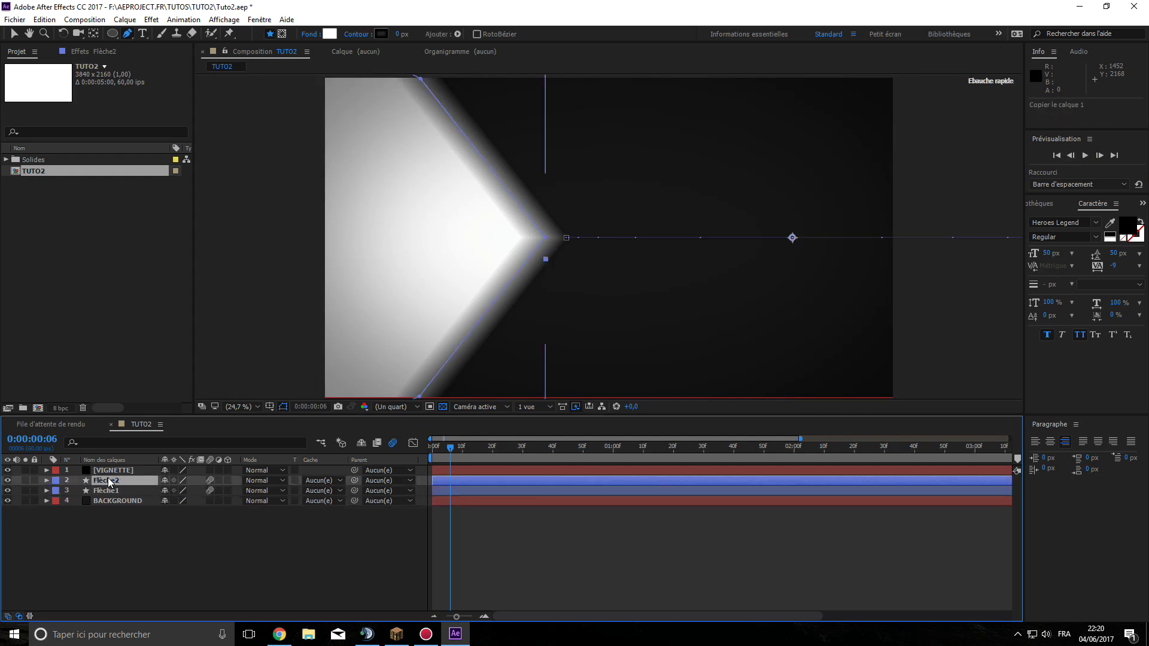
# - Duplicate Flèche2, then set Flèche2's fill to the background's dark grey, sampled with the vignette temporarily hidden
pyautogui.hotkey('ctrl', 'd')
pyautogui.click(110, 491)
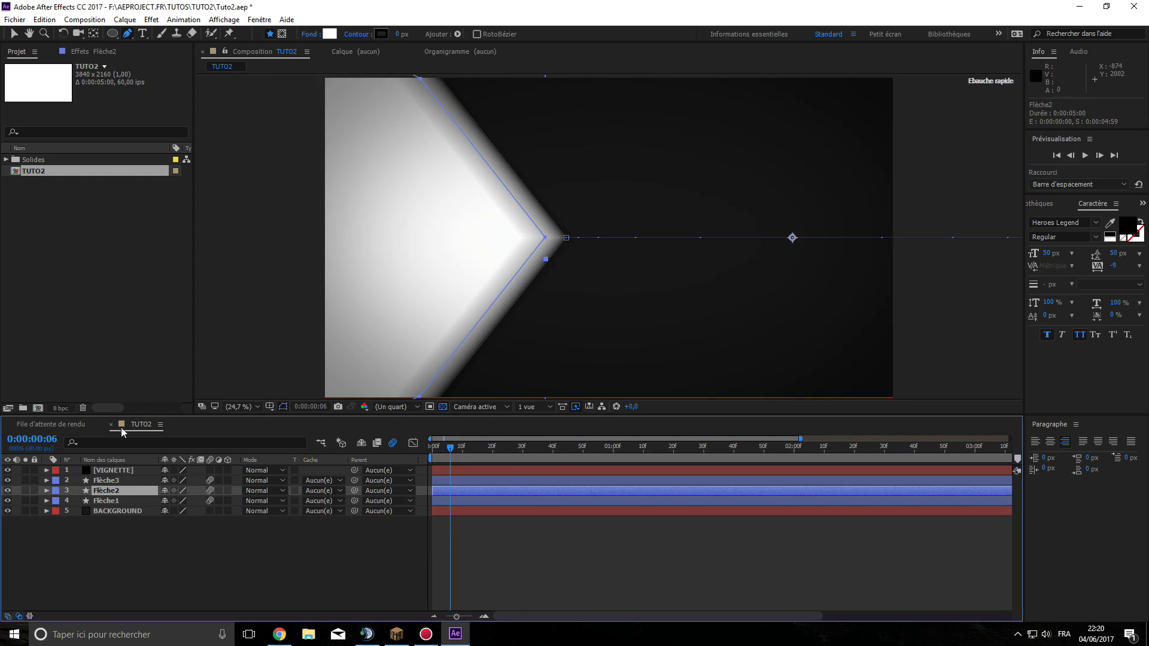
pyautogui.click(8, 471)
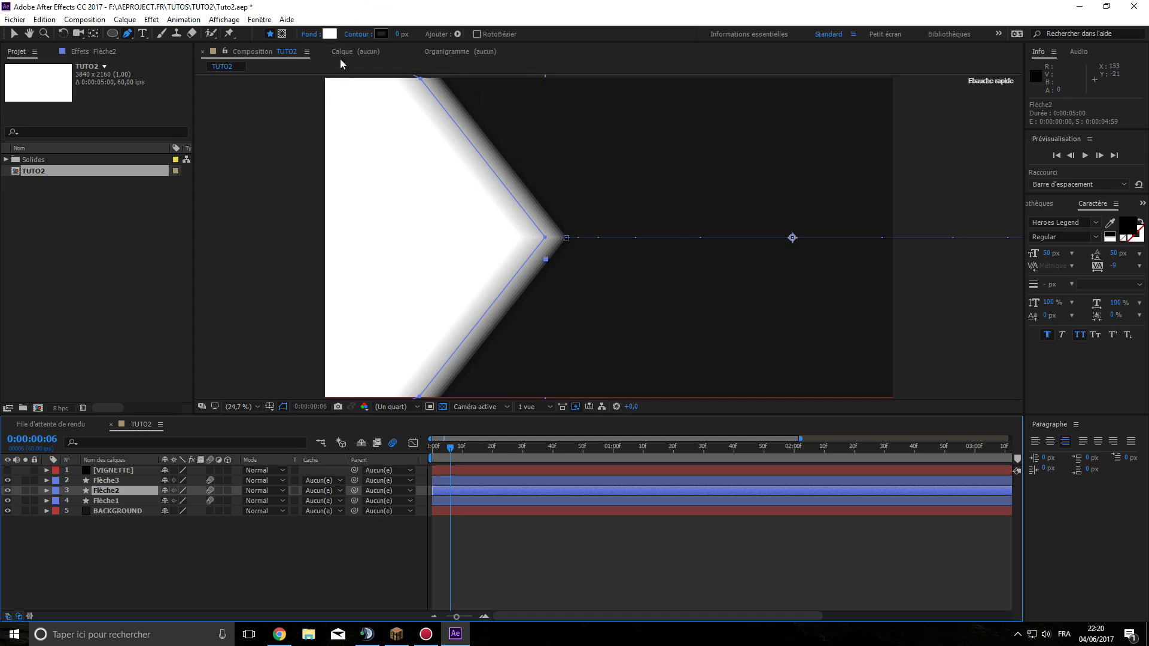
pyautogui.click(330, 34)
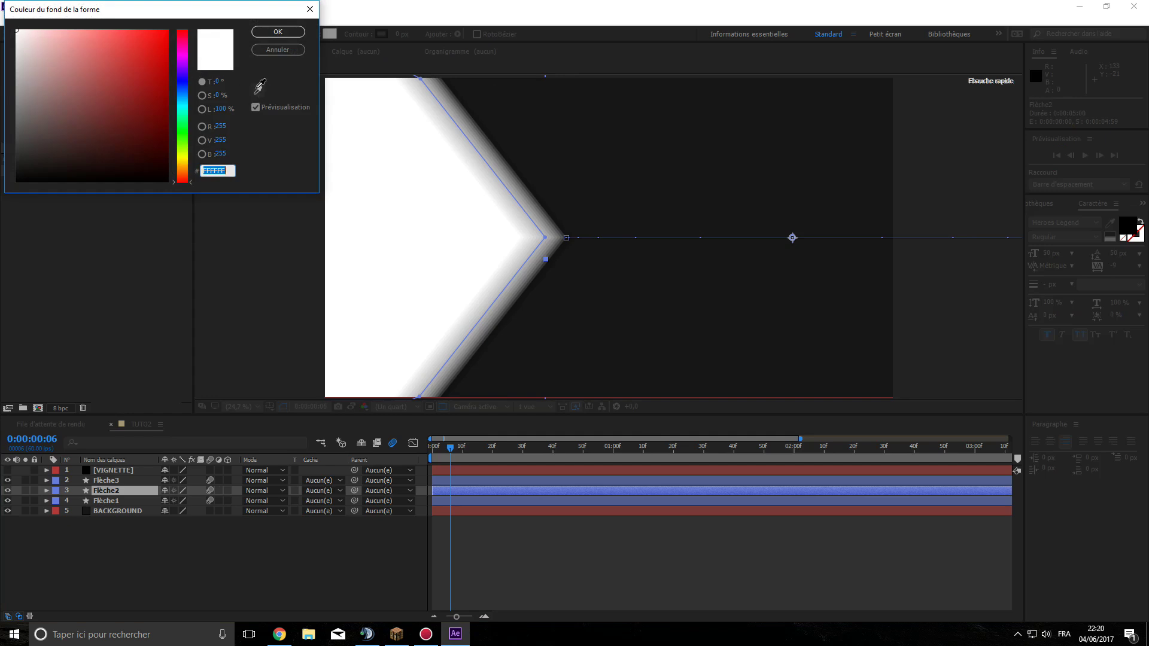
pyautogui.click(288, 33)
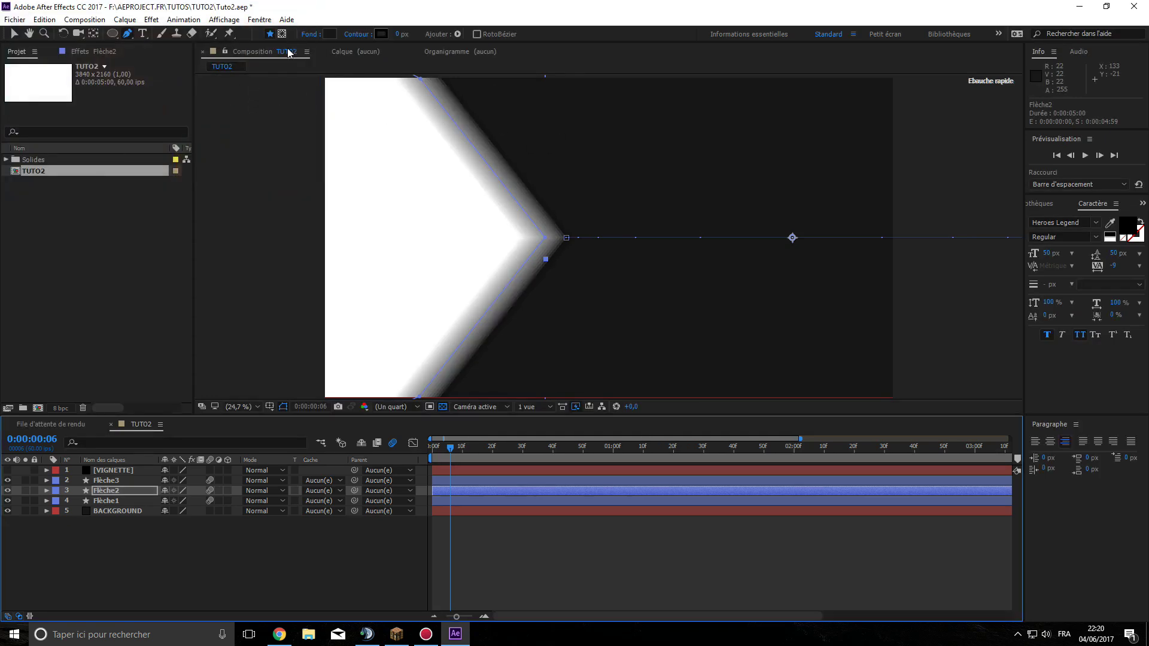
pyautogui.click(7, 471)
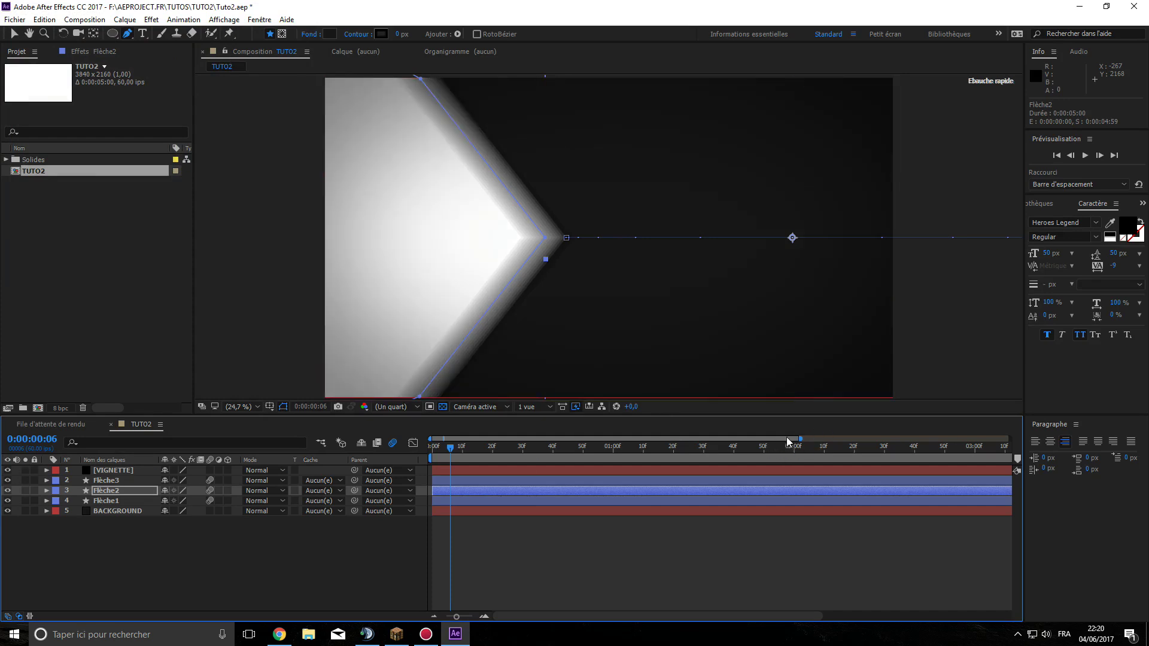
# - Stagger the arrow layers in time so Flèche2 starts at frame 5 and Flèche3 at frame 10
pyautogui.moveTo(800, 440); pyautogui.dragTo(538, 439)
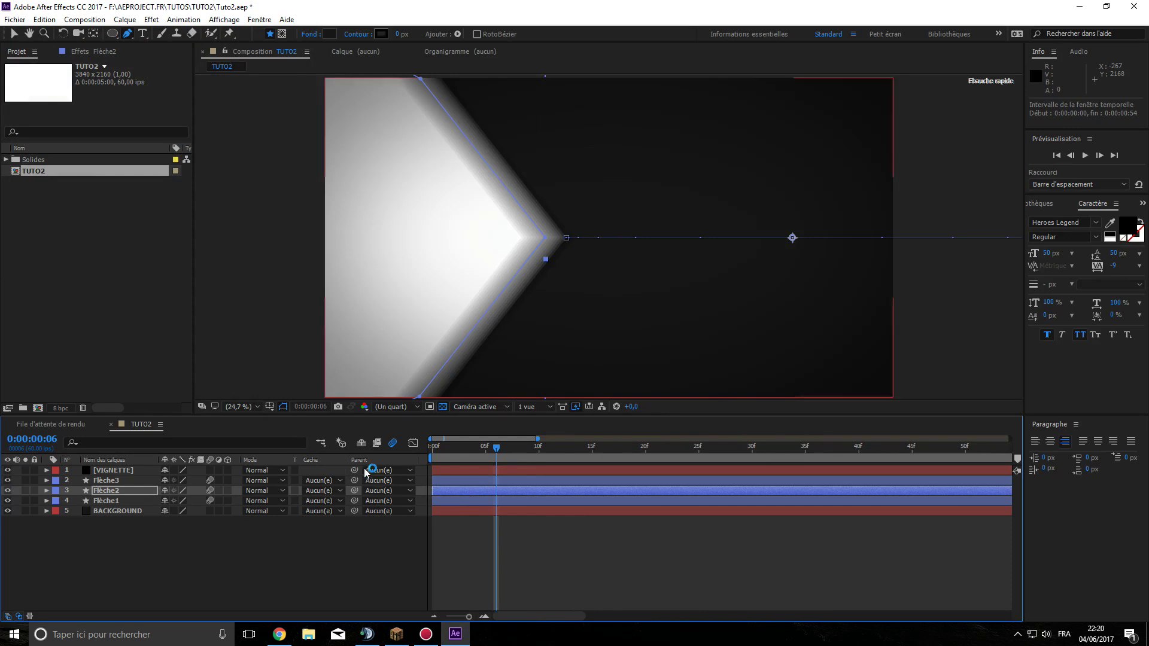
pyautogui.moveTo(446, 492); pyautogui.dragTo(490, 492)
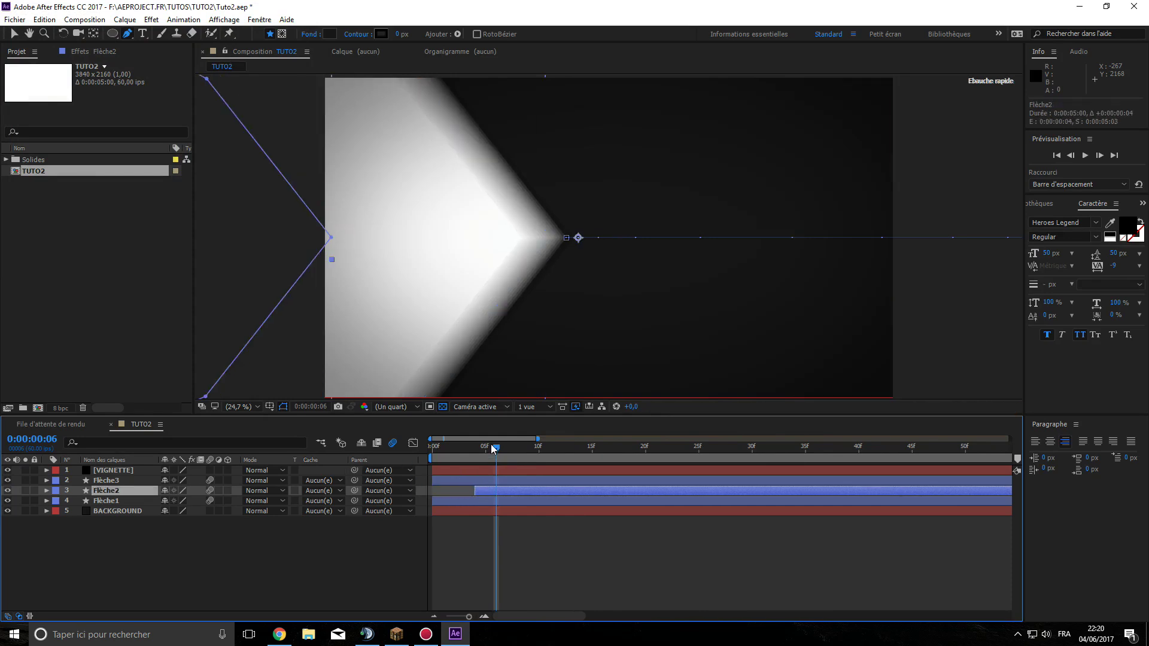
pyautogui.moveTo(492, 449); pyautogui.dragTo(484, 447)
pyautogui.moveTo(491, 488); pyautogui.dragTo(503, 489)
pyautogui.moveTo(486, 449); pyautogui.dragTo(539, 448)
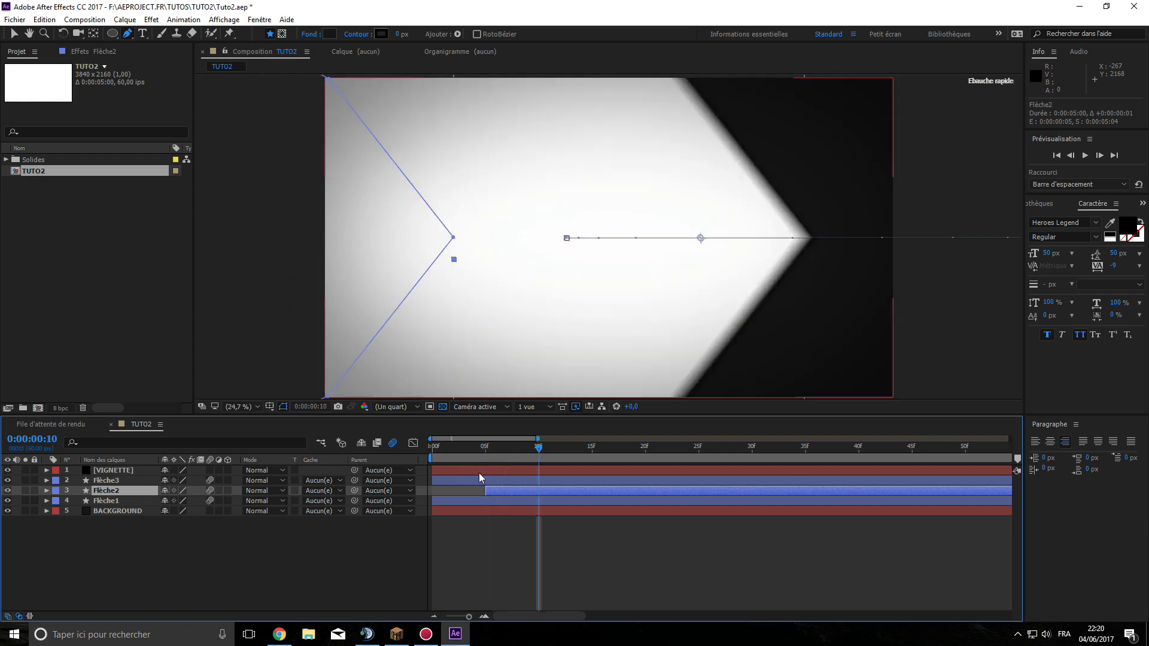
pyautogui.moveTo(487, 481); pyautogui.dragTo(599, 478)
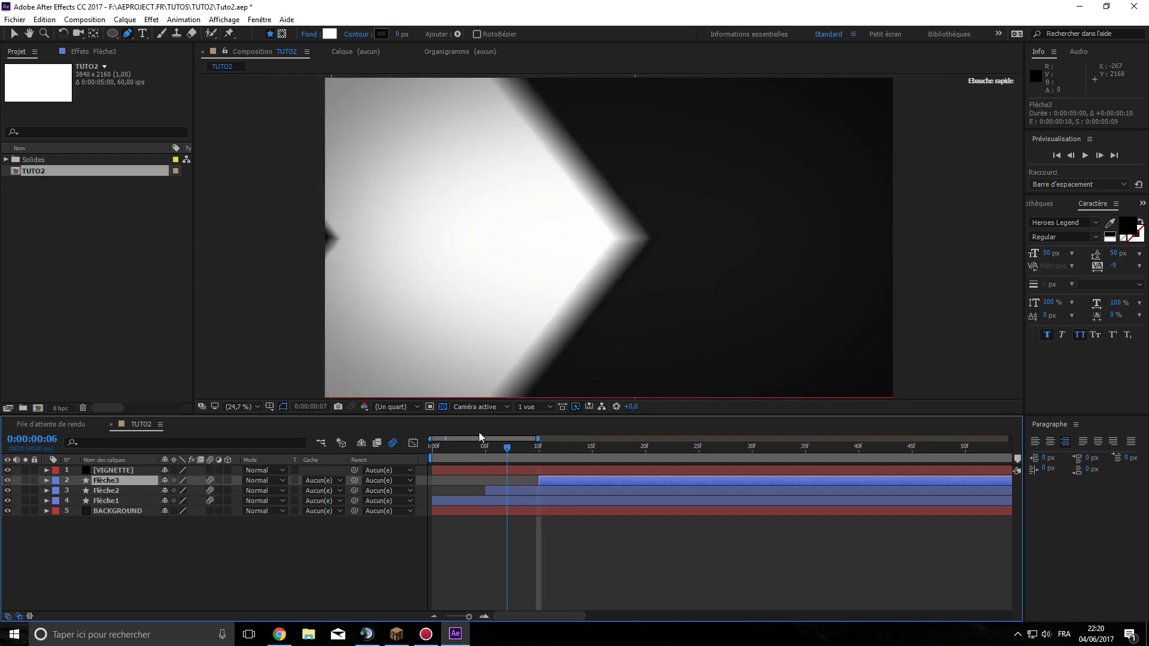
# - Preview the staggered three-arrow animation from the first frame several times
pyautogui.press('Home')
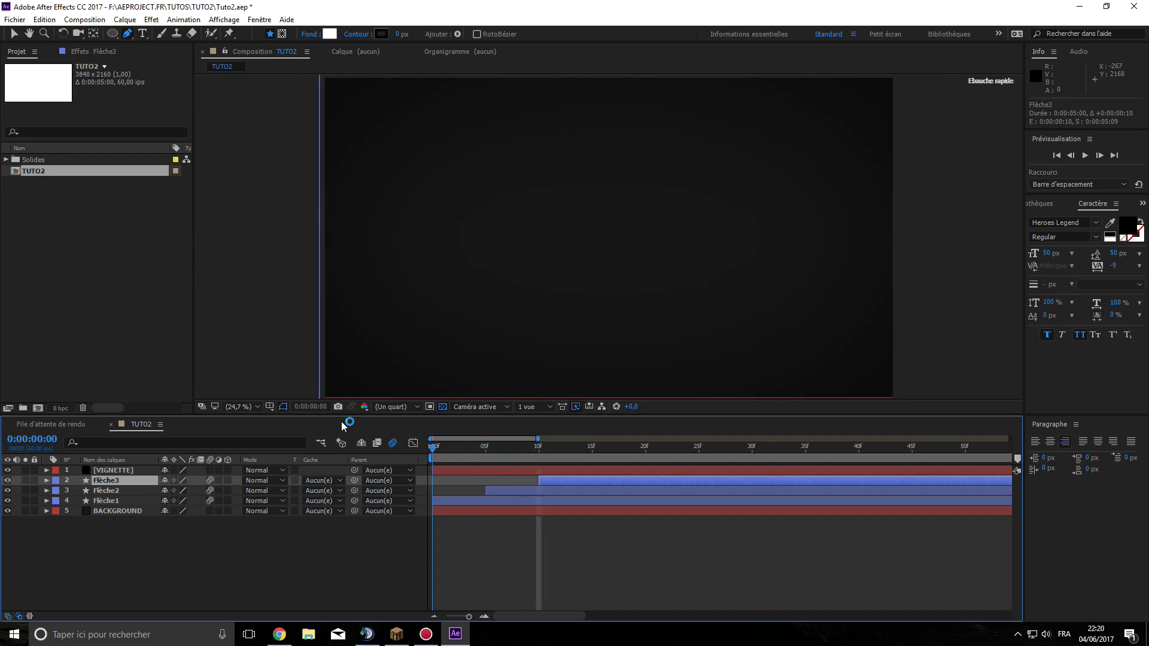
pyautogui.click(1083, 164)
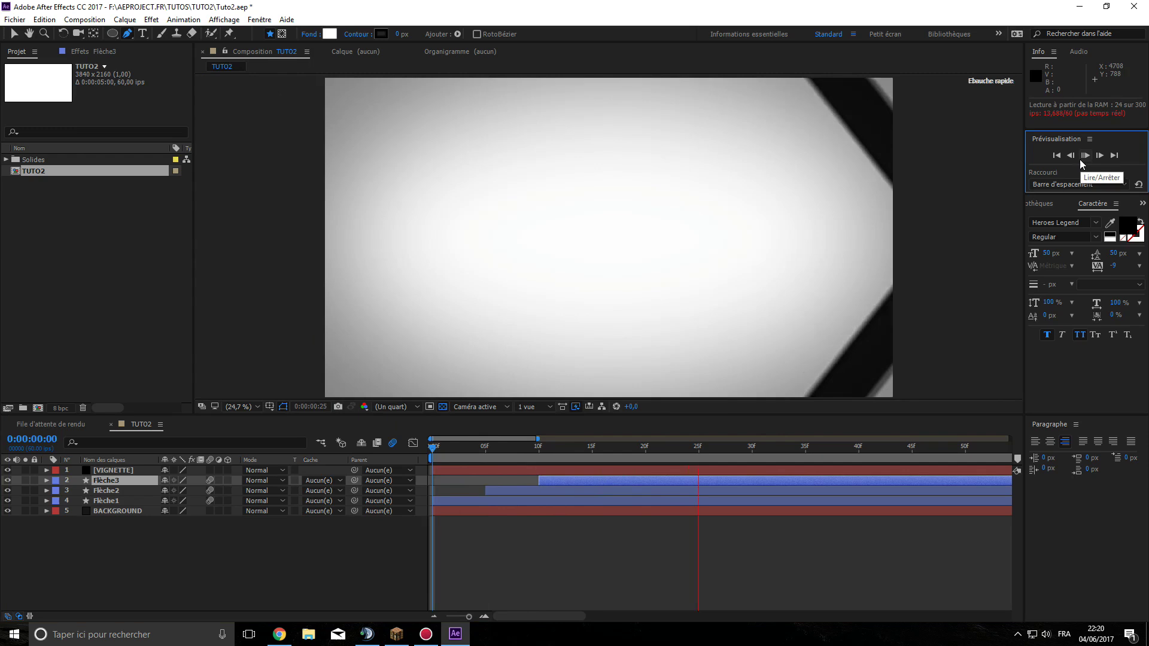
pyautogui.click(1084, 163)
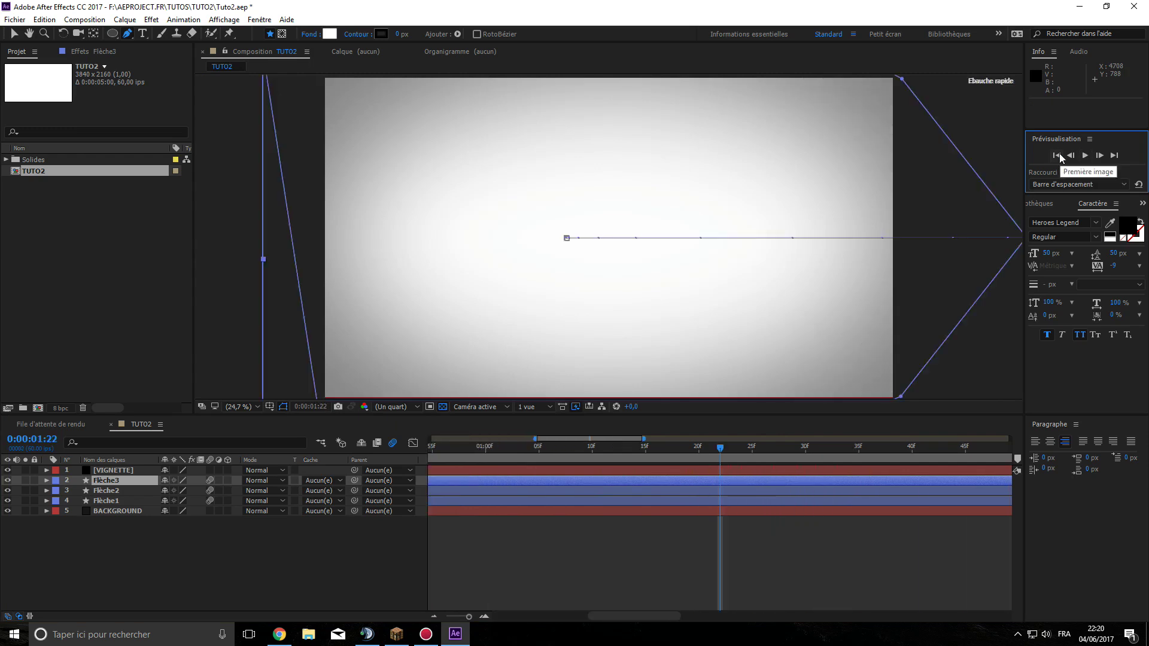
pyautogui.click(1060, 155)
pyautogui.click(1084, 157)
pyautogui.click(1084, 157)
pyautogui.click(1058, 156)
pyautogui.click(1085, 156)
pyautogui.click(1085, 157)
pyautogui.click(1059, 156)
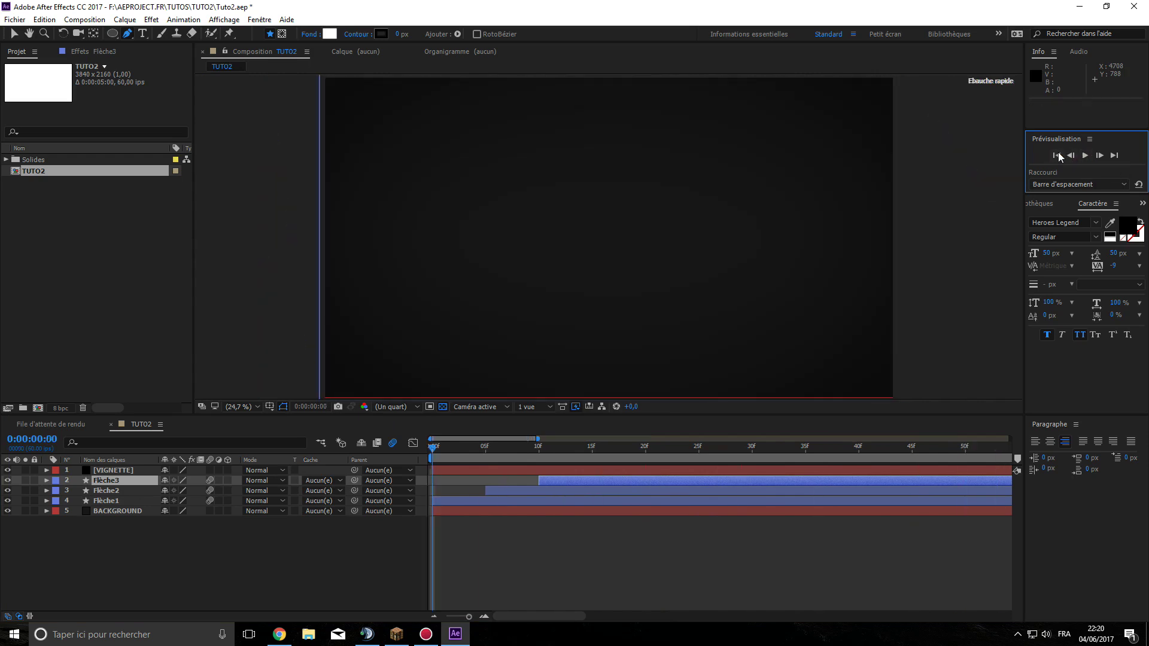
# - Precompose the Flèche1, Flèche2 and Flèche3 layers into a composition named Anim.Flèches, transferring all attributes
pyautogui.moveTo(538, 439); pyautogui.dragTo(670, 438)
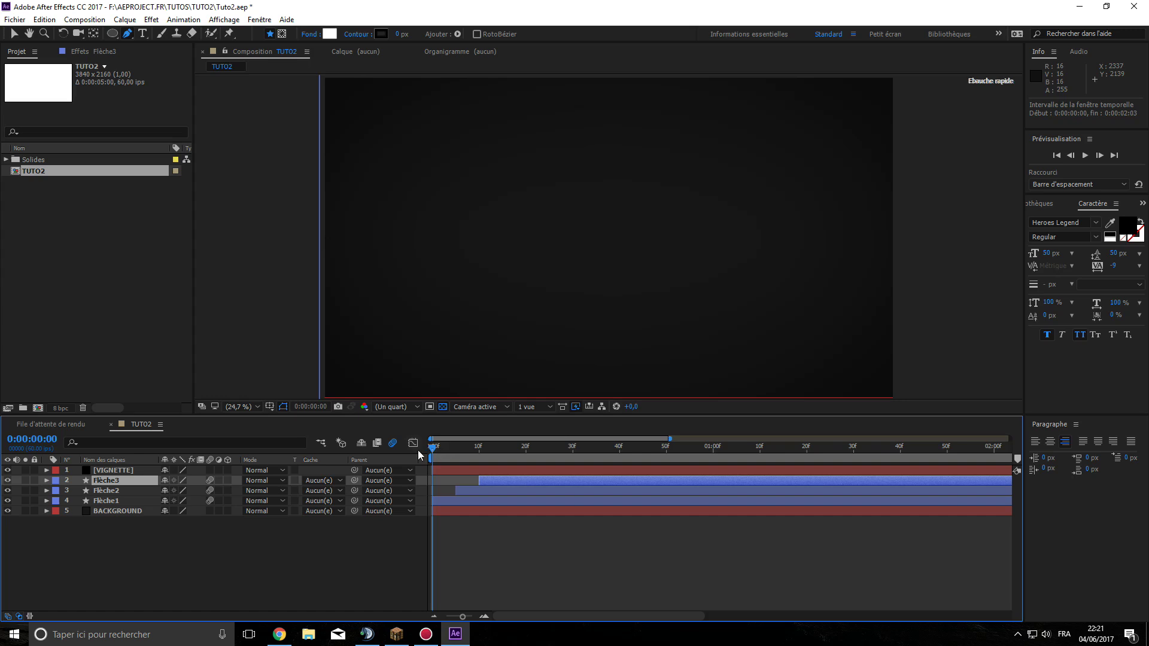
pyautogui.moveTo(432, 448); pyautogui.dragTo(605, 407)
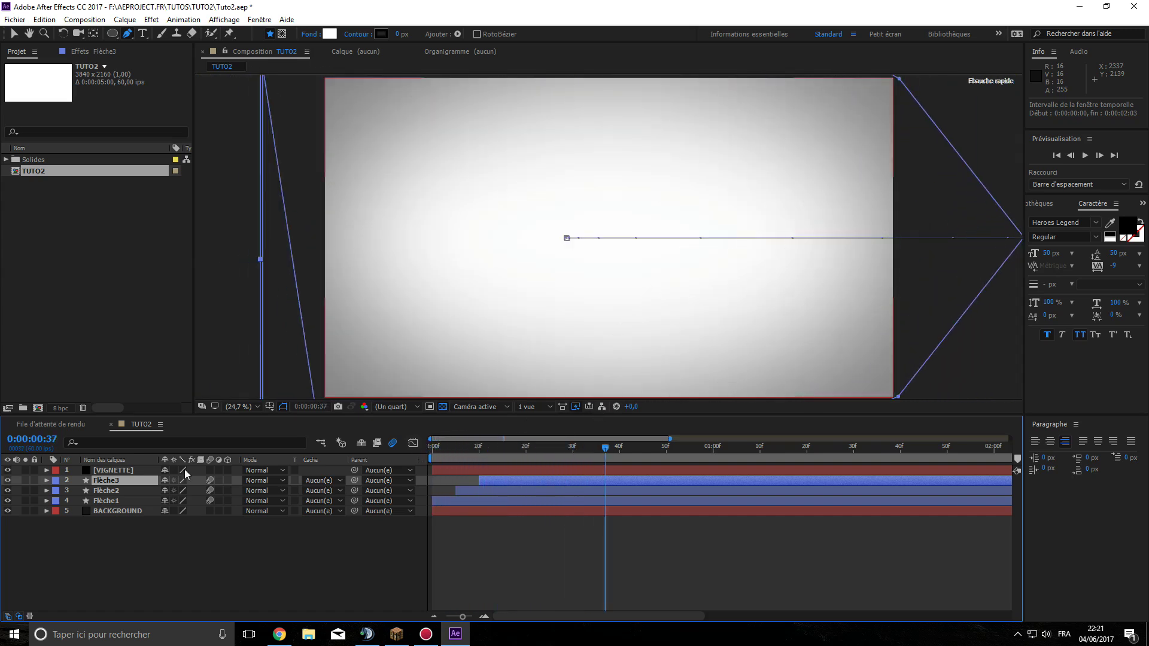
pyautogui.click(109, 546)
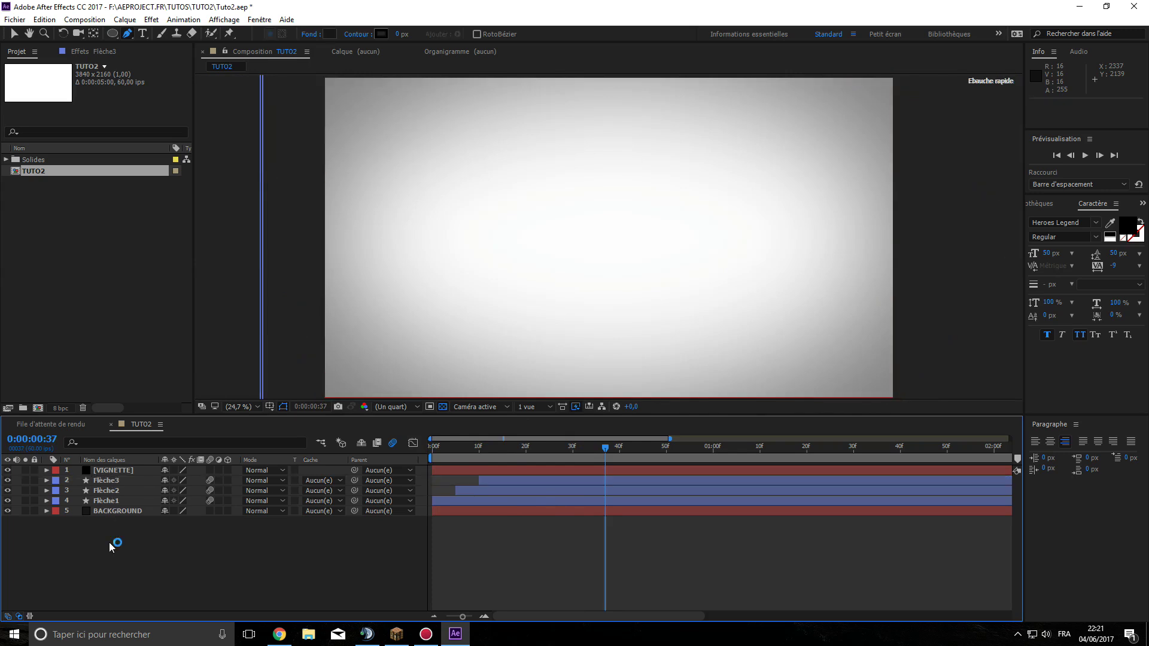
pyautogui.click(122, 502)
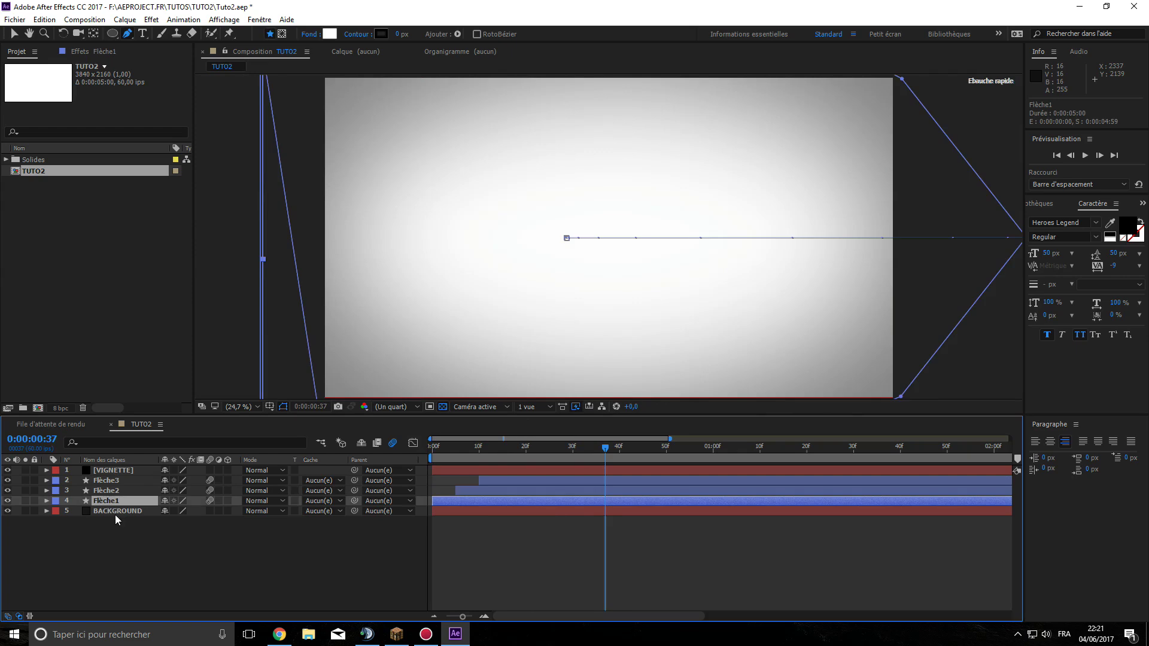
pyautogui.keyDown('ctrl'); pyautogui.click(107, 491); pyautogui.keyUp('ctrl')
pyautogui.keyDown('ctrl'); pyautogui.click(107, 480); pyautogui.keyUp('ctrl')
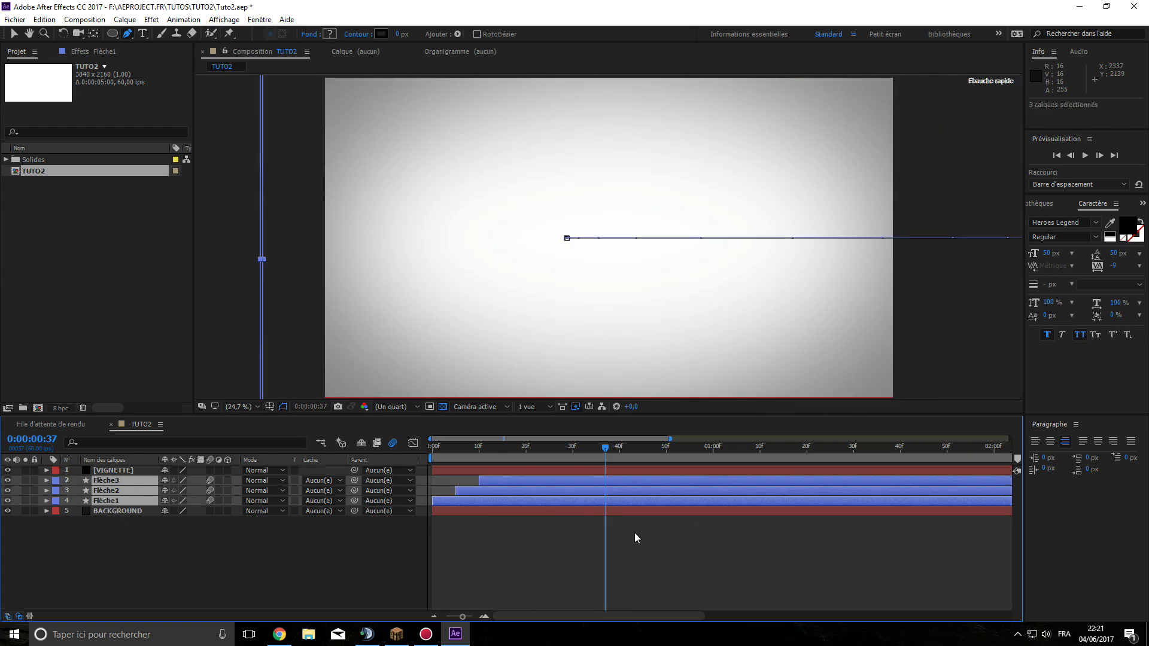
pyautogui.rightClick(122, 491)
pyautogui.click(161, 513)
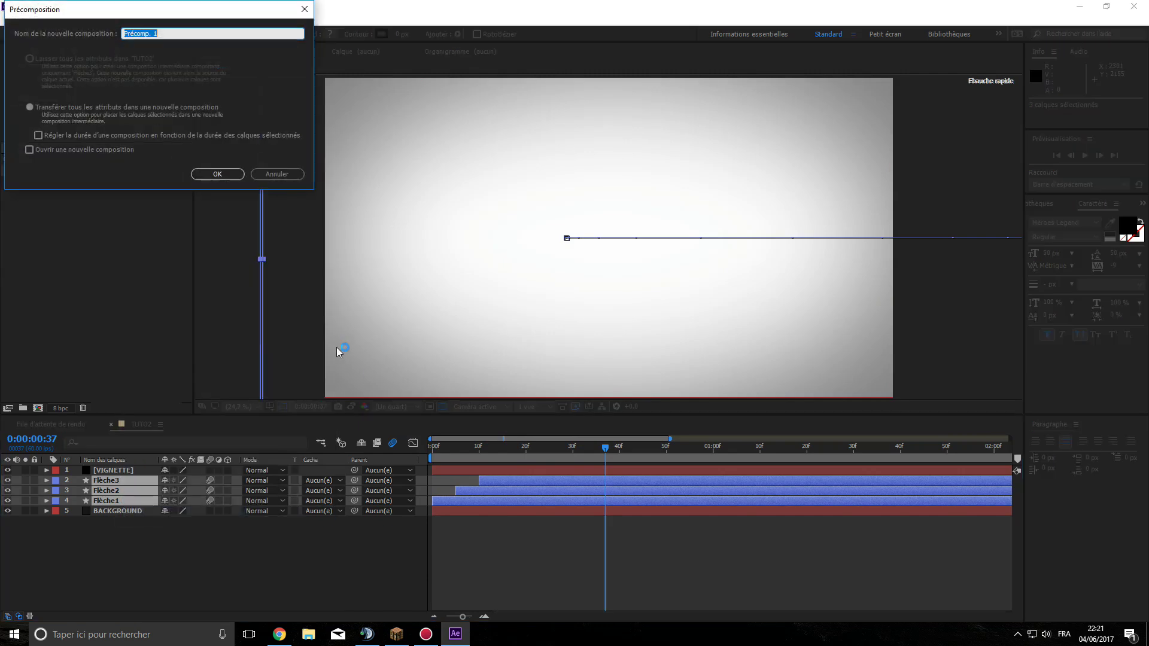
pyautogui.moveTo(160, 22); pyautogui.dragTo(557, 128)
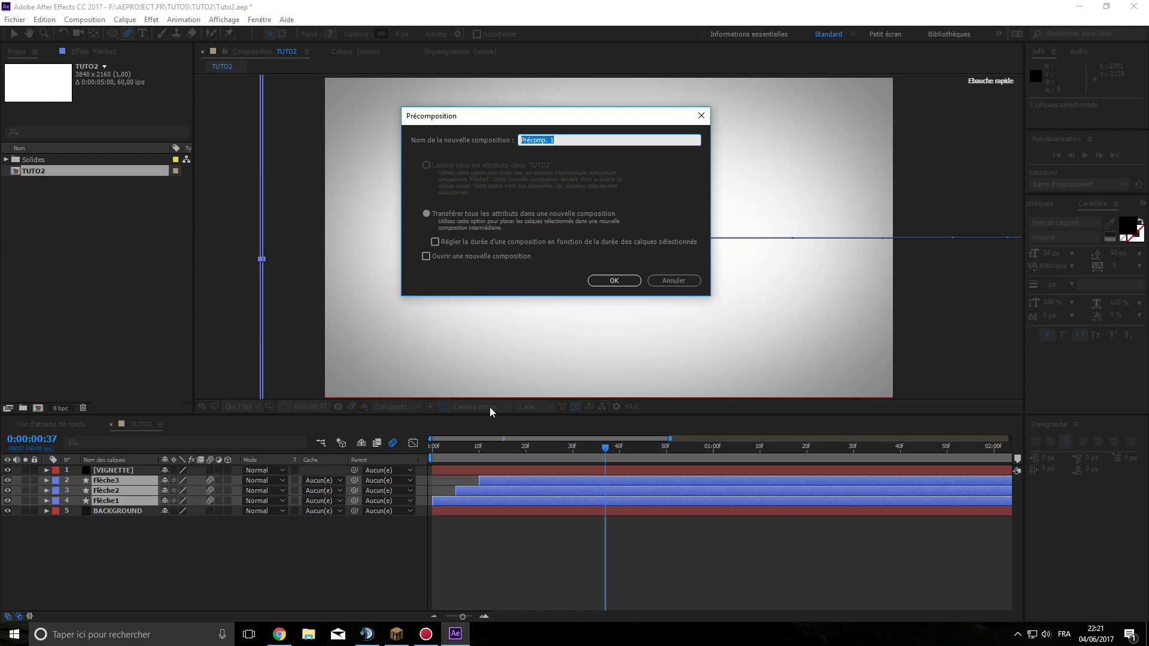
pyautogui.write('Anim.Flèches')
pyautogui.press('Return')
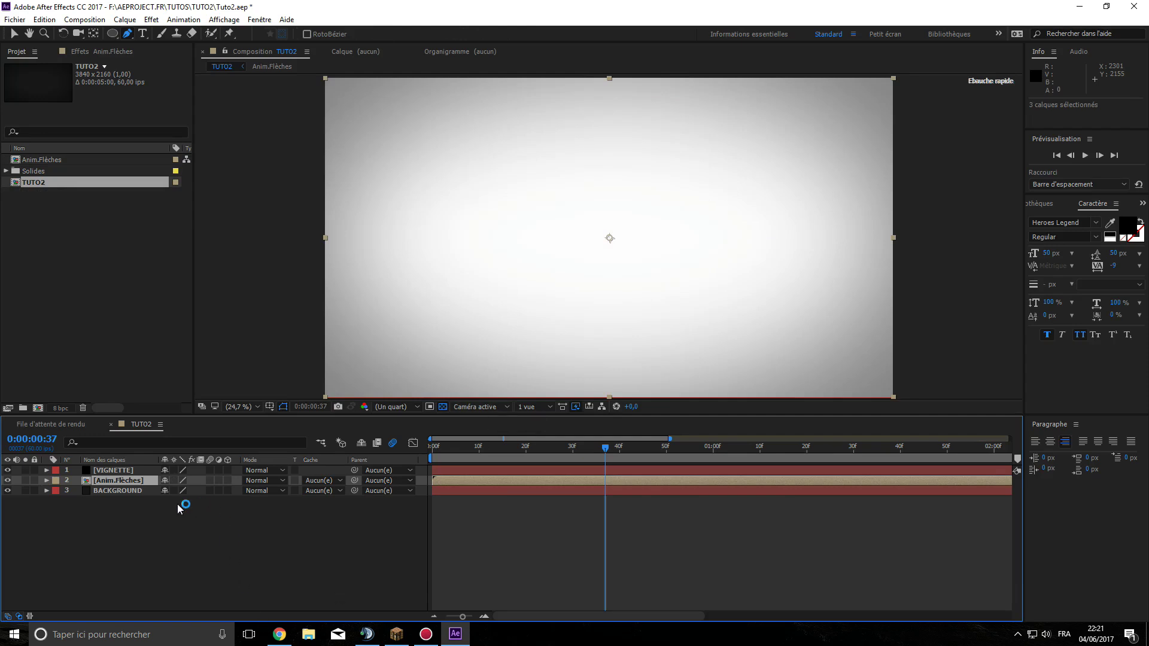
# - Open the Anim.Flèches precomposition to check its arrow layers, then return to TUTO2 and close it
pyautogui.moveTo(607, 446); pyautogui.dragTo(475, 453)
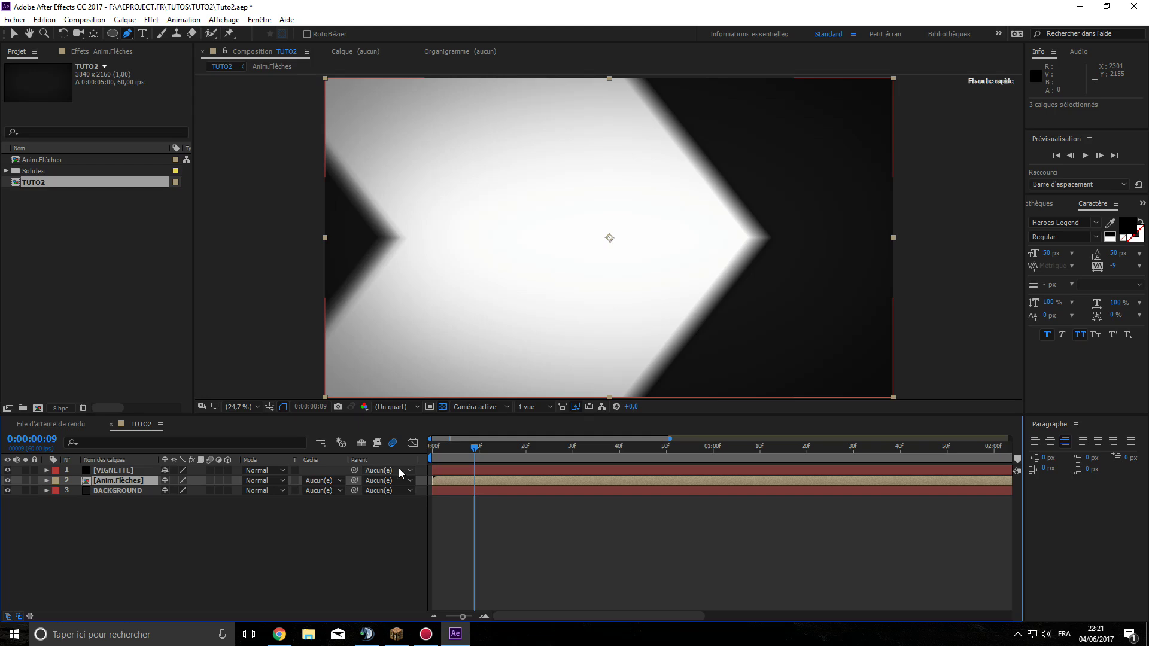
pyautogui.doubleClick(123, 481)
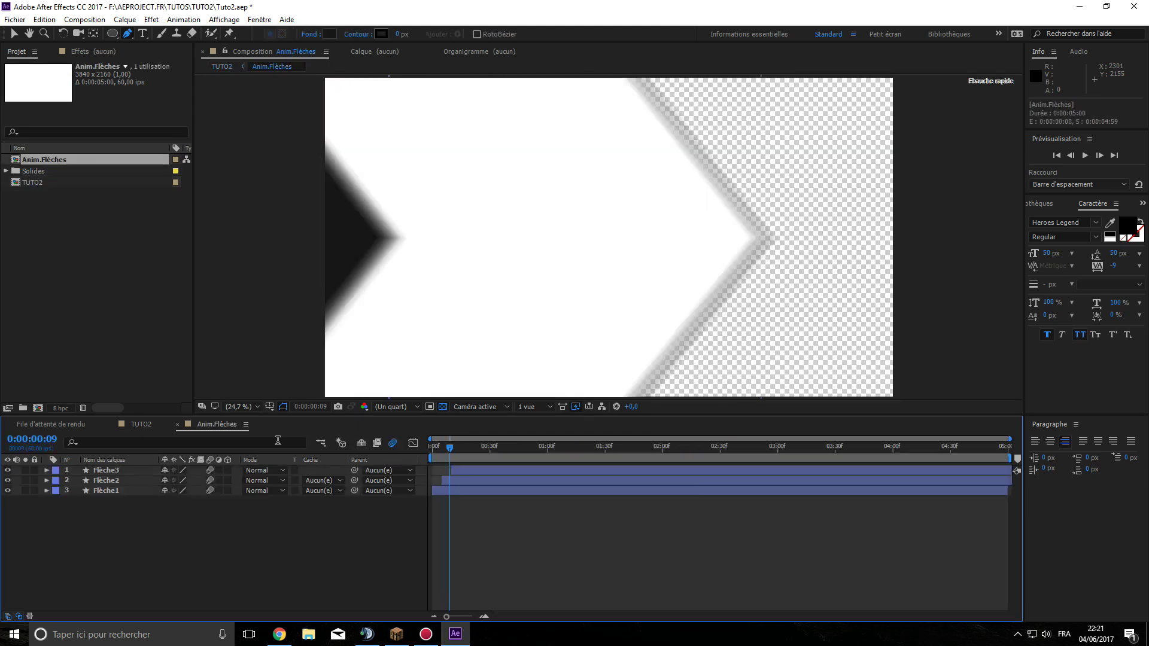
pyautogui.press('space')
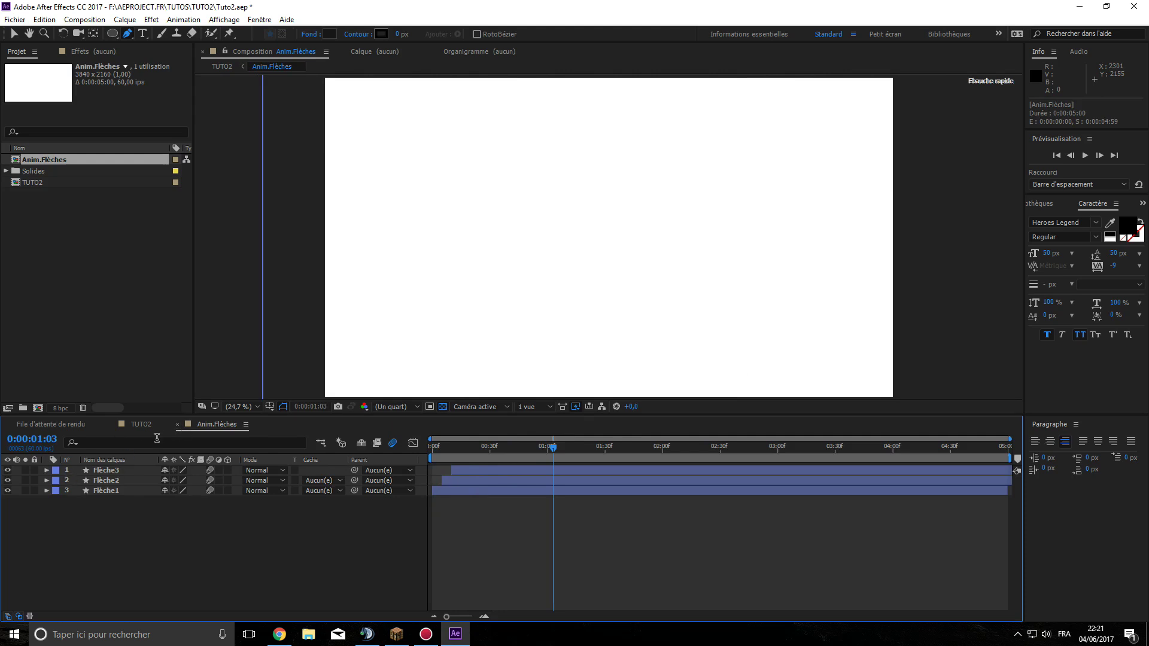
pyautogui.click(143, 425)
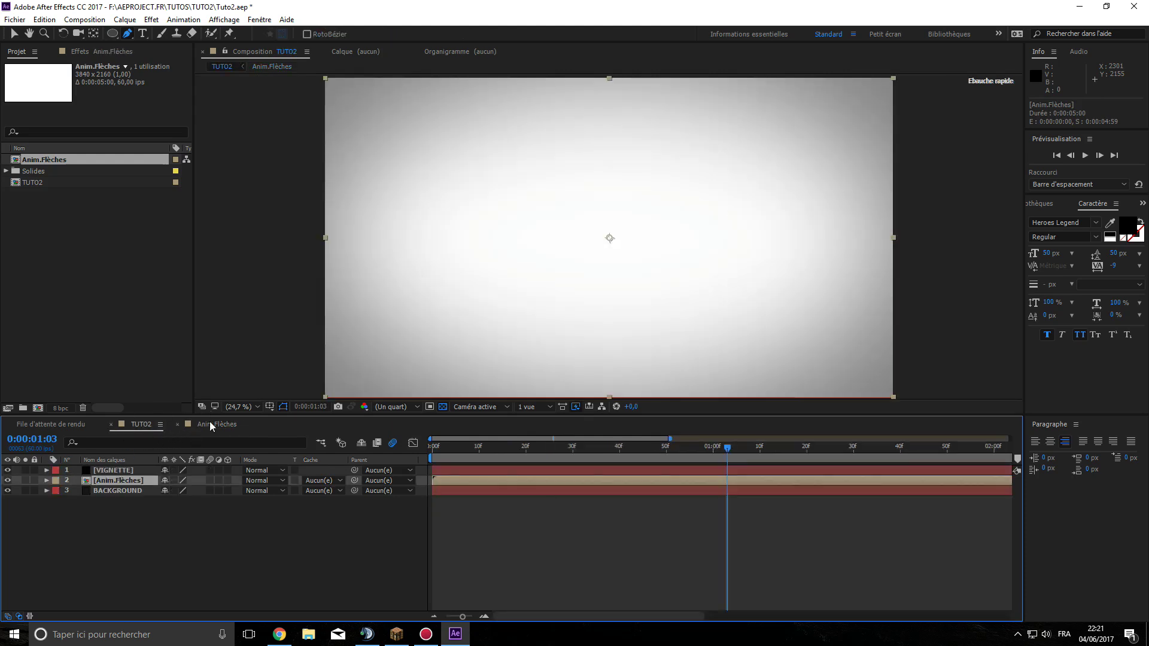
pyautogui.click(192, 426)
pyautogui.click(178, 423)
# - Change the Anim.Flèches layer's label colour to teal
pyautogui.click(129, 480)
pyautogui.click(57, 481)
pyautogui.click(77, 446)
pyautogui.click(339, 531)
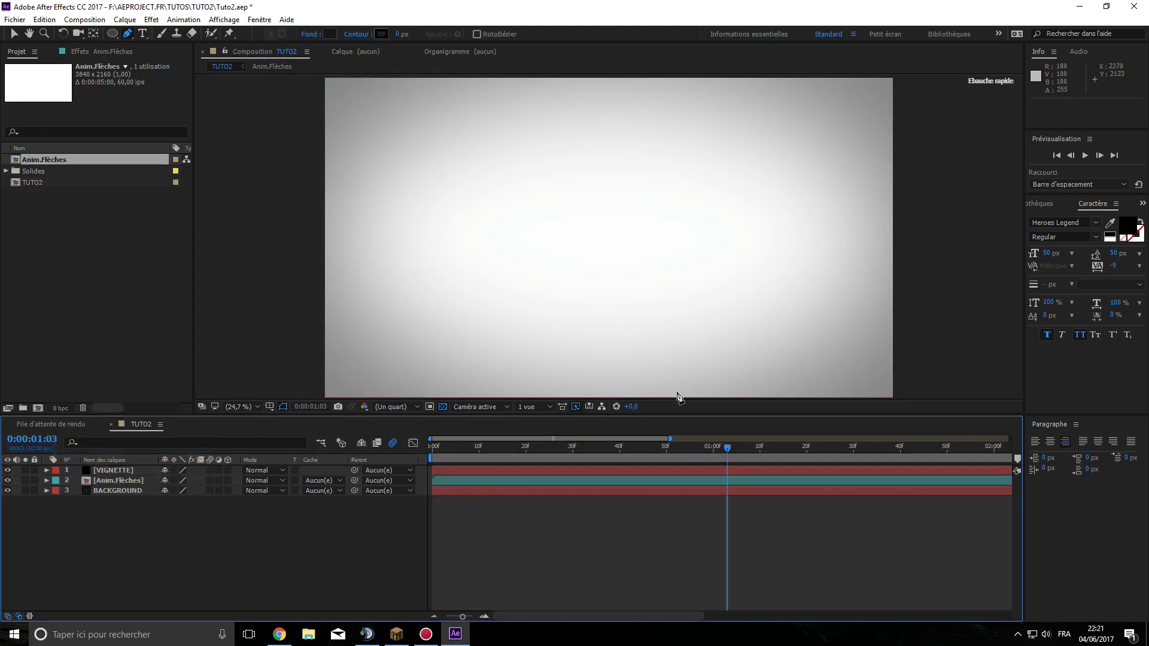
# - Duplicate the Anim.Flèches layer and flip the copy horizontally to a scale of -100%, 100%
pyautogui.moveTo(728, 448); pyautogui.dragTo(475, 447)
pyautogui.click(147, 483)
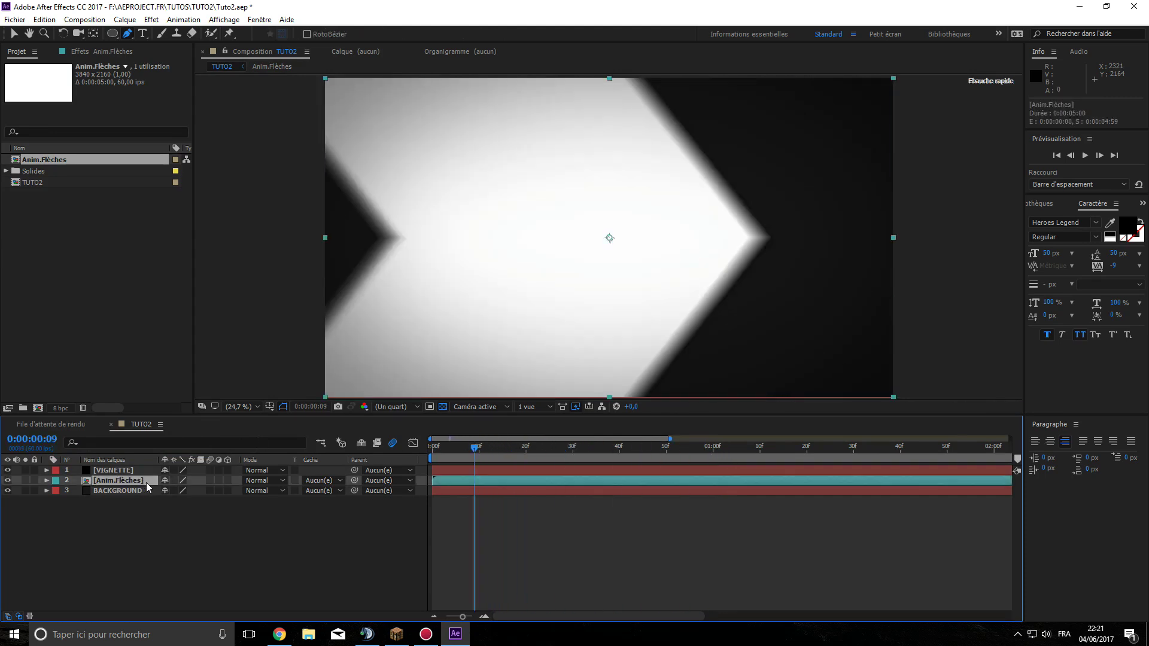
pyautogui.hotkey('ctrl', 'd')
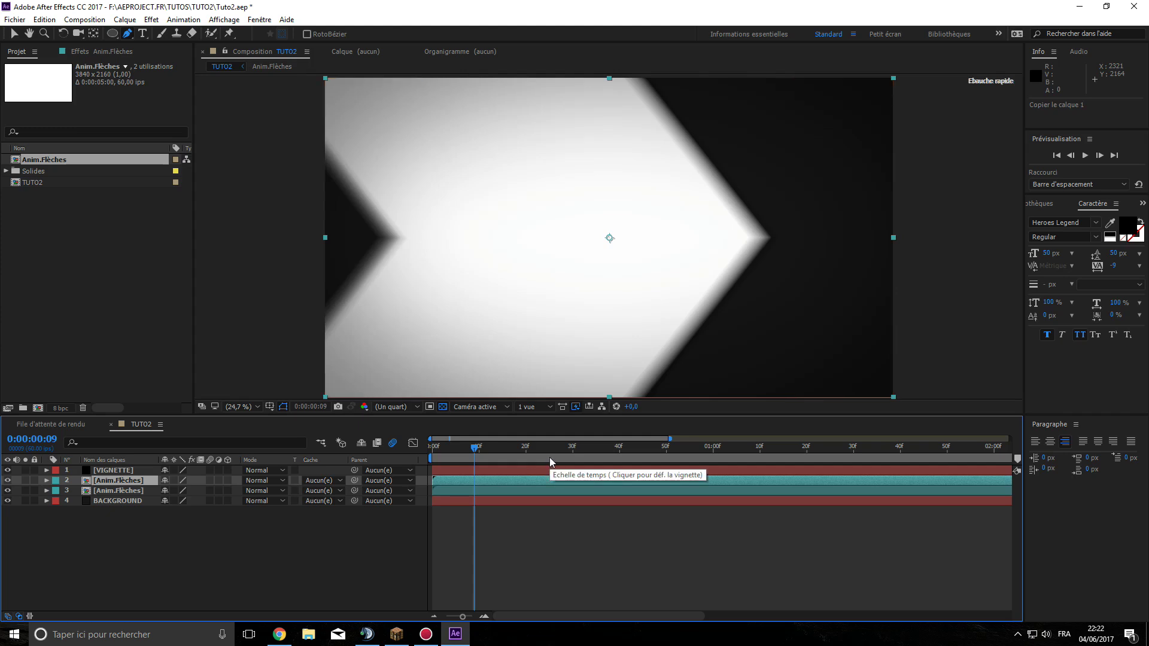
pyautogui.press('v')
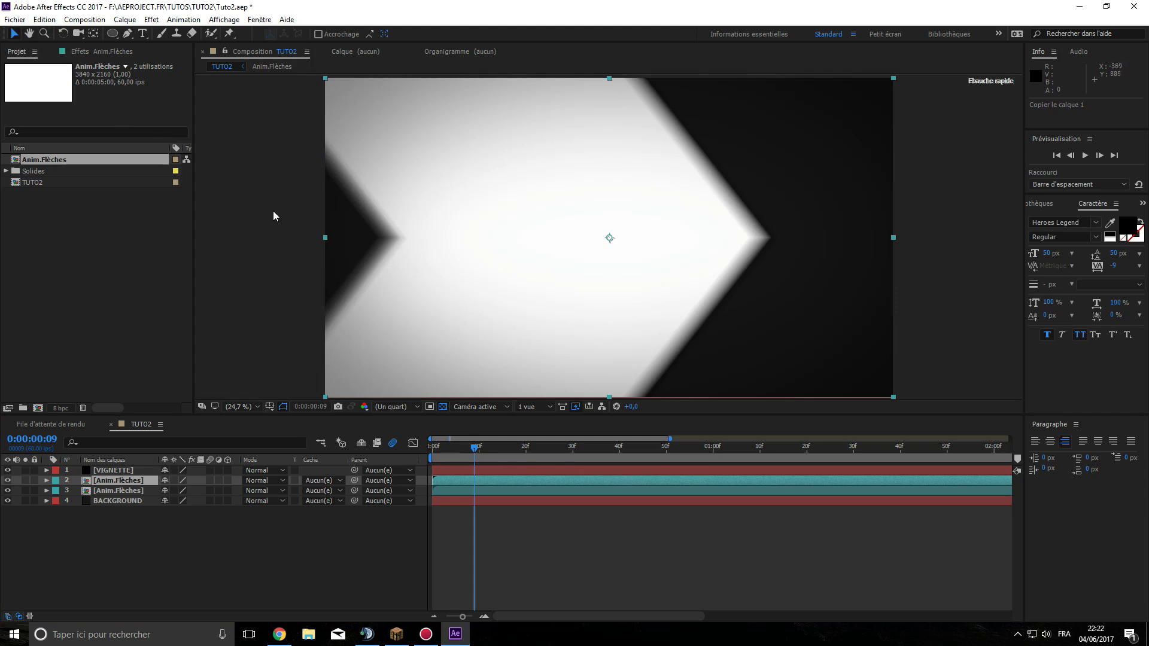
pyautogui.moveTo(326, 239); pyautogui.dragTo(893, 206)
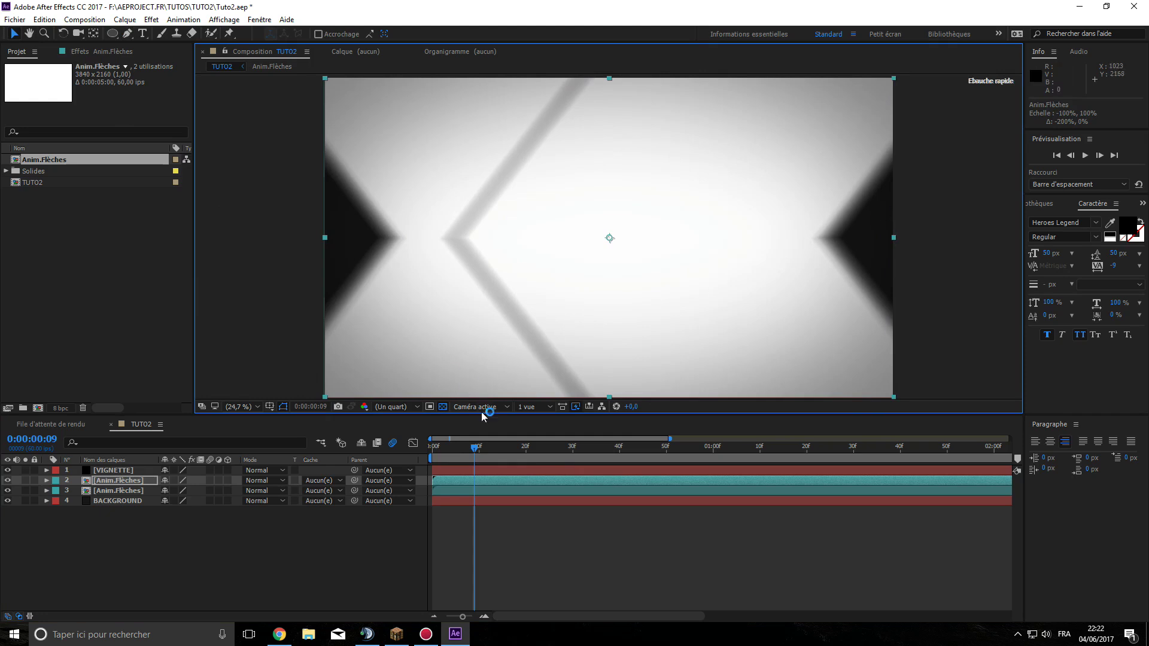
# - Shift the flipped Anim.Flèches copy in time so it starts at frame 10
pyautogui.moveTo(667, 438); pyautogui.dragTo(472, 438)
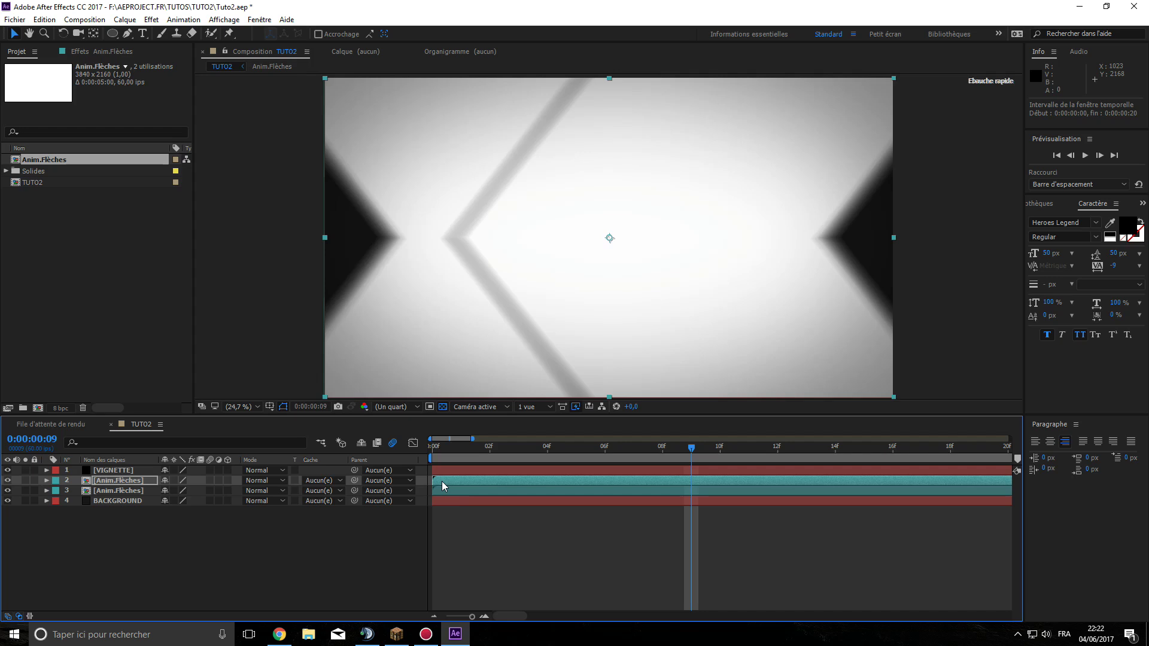
pyautogui.click(443, 482)
pyautogui.moveTo(453, 482); pyautogui.dragTo(798, 465)
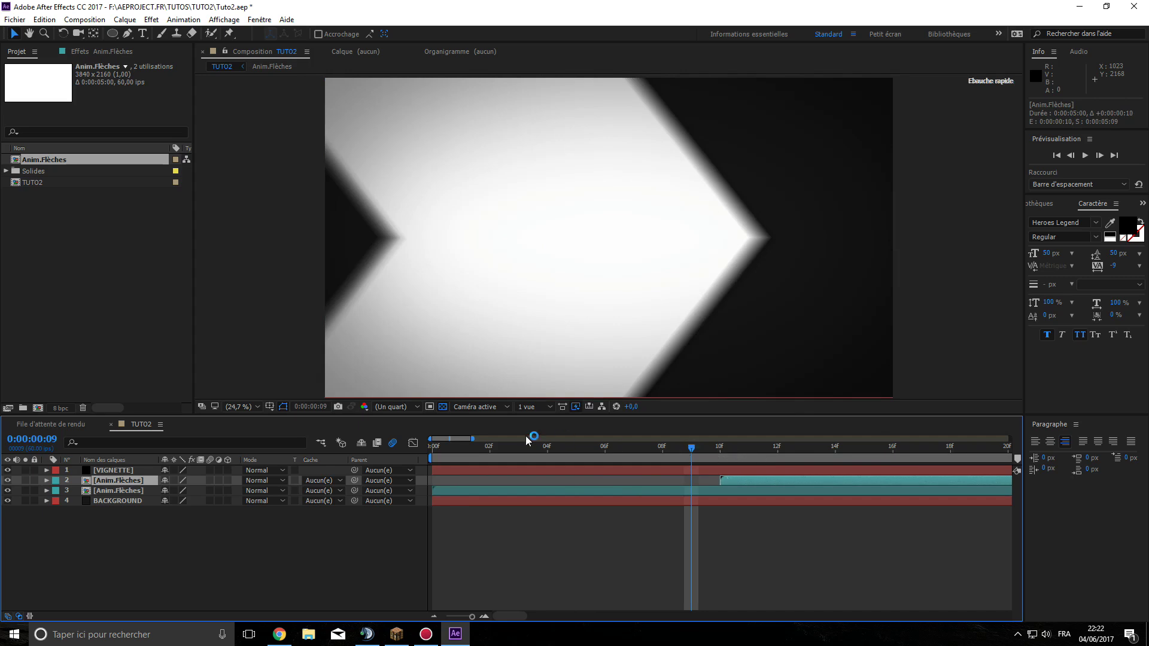
# - Widen the visible timeline range to two seconds and preview the opposing arrow animations from the start
pyautogui.moveTo(473, 438); pyautogui.dragTo(665, 440)
pyautogui.moveTo(475, 448); pyautogui.dragTo(431, 440)
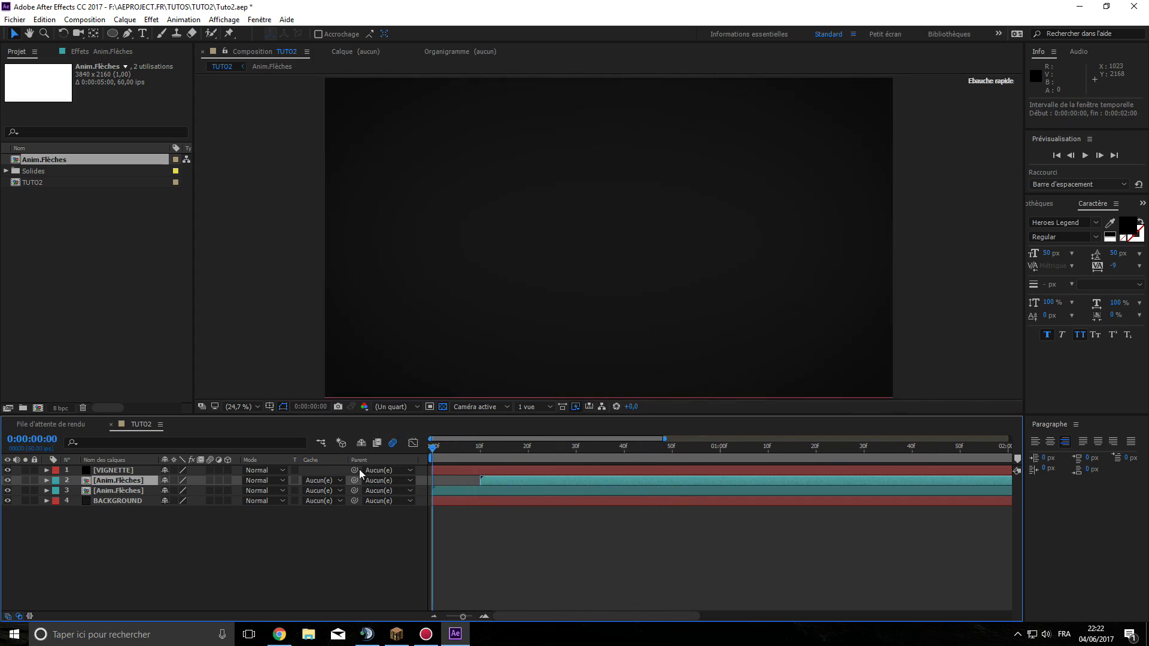
pyautogui.click(1088, 157)
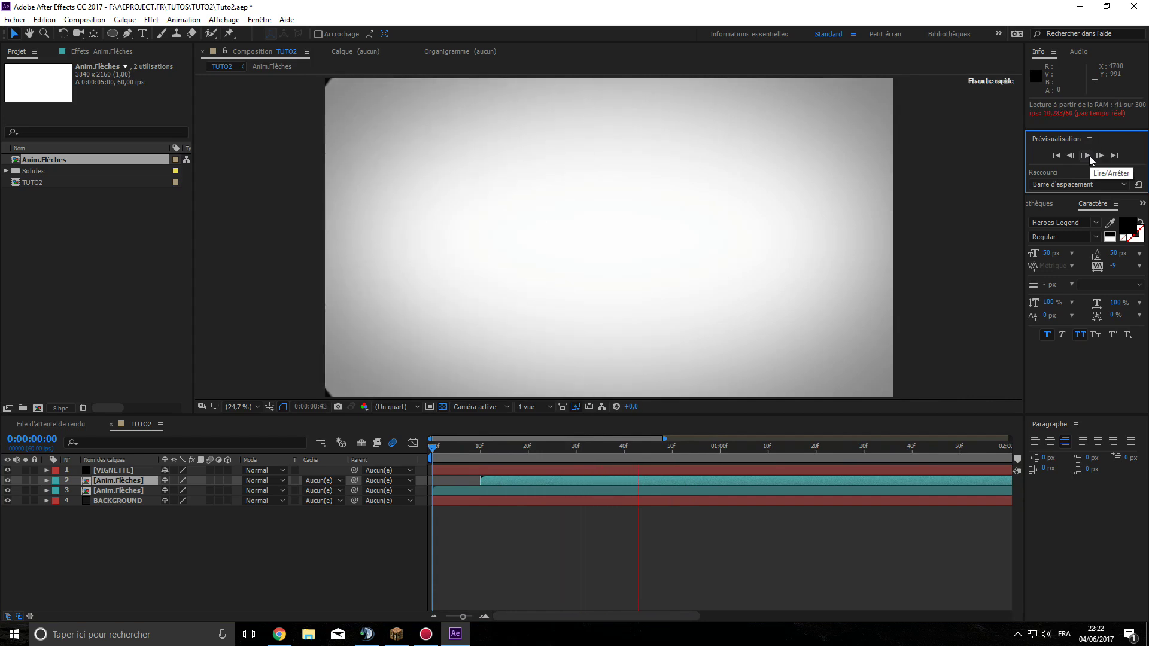
pyautogui.click(1085, 156)
pyautogui.click(1082, 157)
pyautogui.click(1072, 157)
pyautogui.click(1085, 157)
pyautogui.click(1085, 156)
pyautogui.click(1085, 156)
pyautogui.click(849, 350)
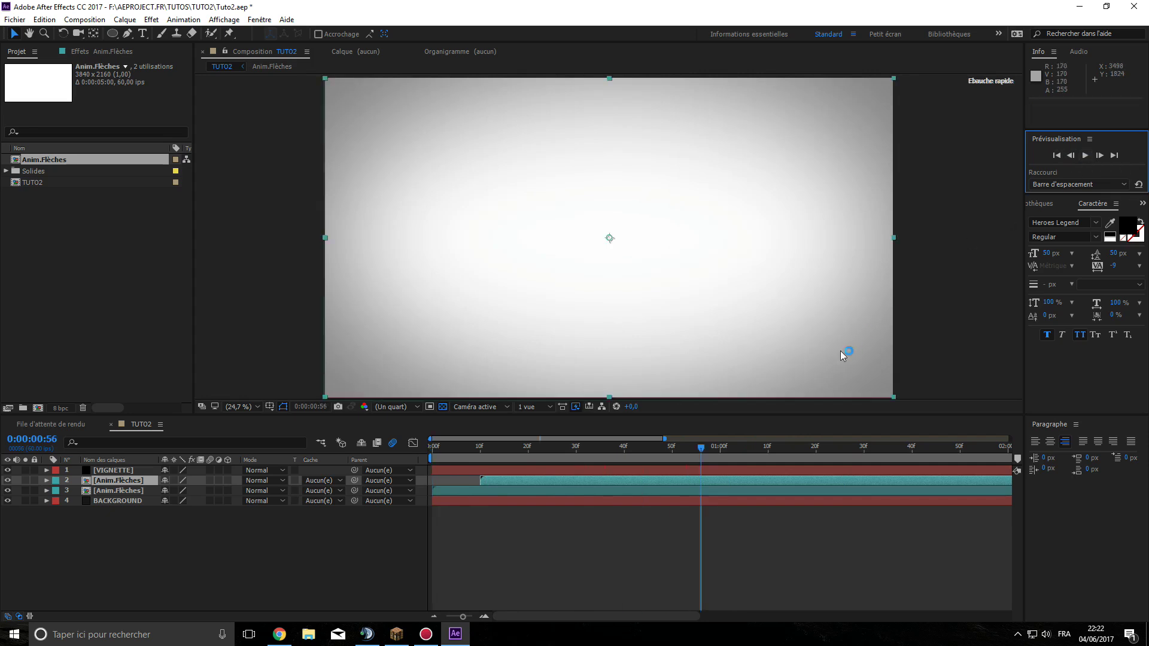
# - Narrow the visible timeline range to about 1 second 11 frames and place the playhead at frame 35
pyautogui.moveTo(664, 439); pyautogui.dragTo(750, 438)
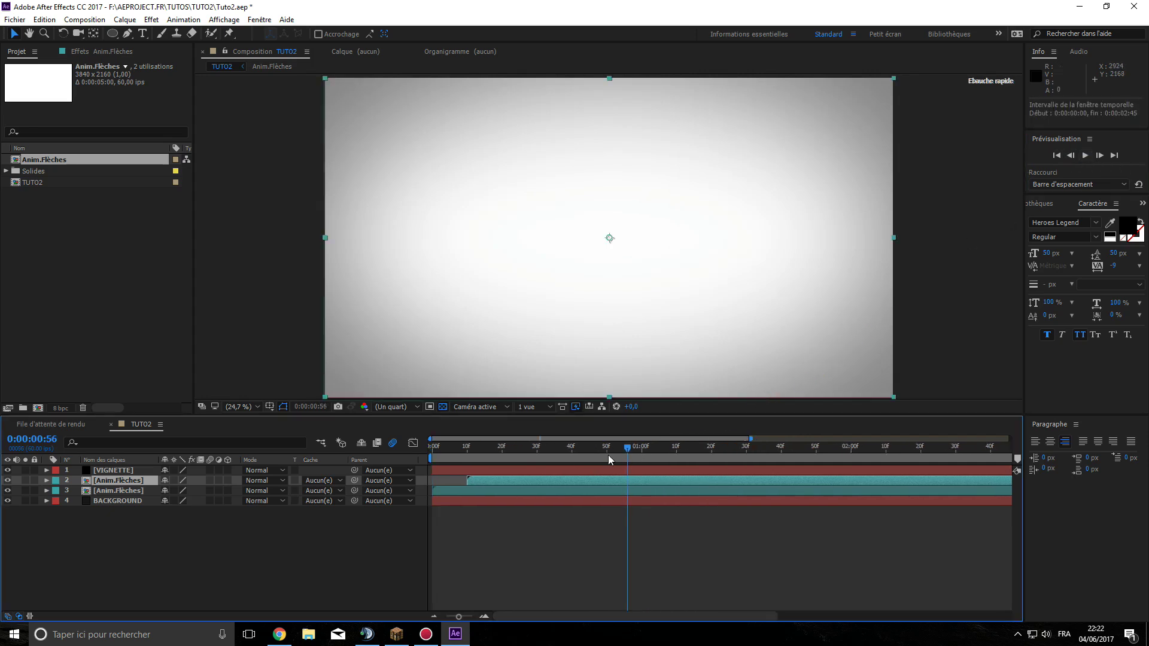
pyautogui.moveTo(628, 446); pyautogui.dragTo(572, 433)
pyautogui.moveTo(751, 439); pyautogui.dragTo(571, 427)
pyautogui.moveTo(755, 449); pyautogui.dragTo(716, 437)
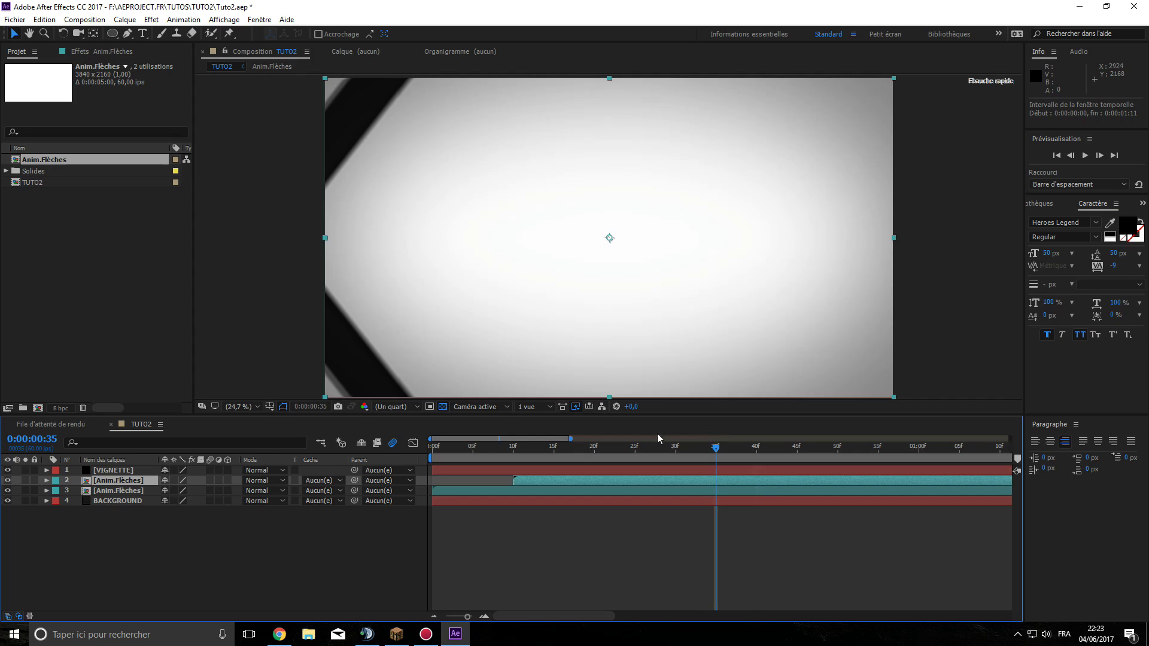
# - Draw an ellipse about 1796 by 1035 px as a new shape layer in the middle of the composition
pyautogui.click(177, 544)
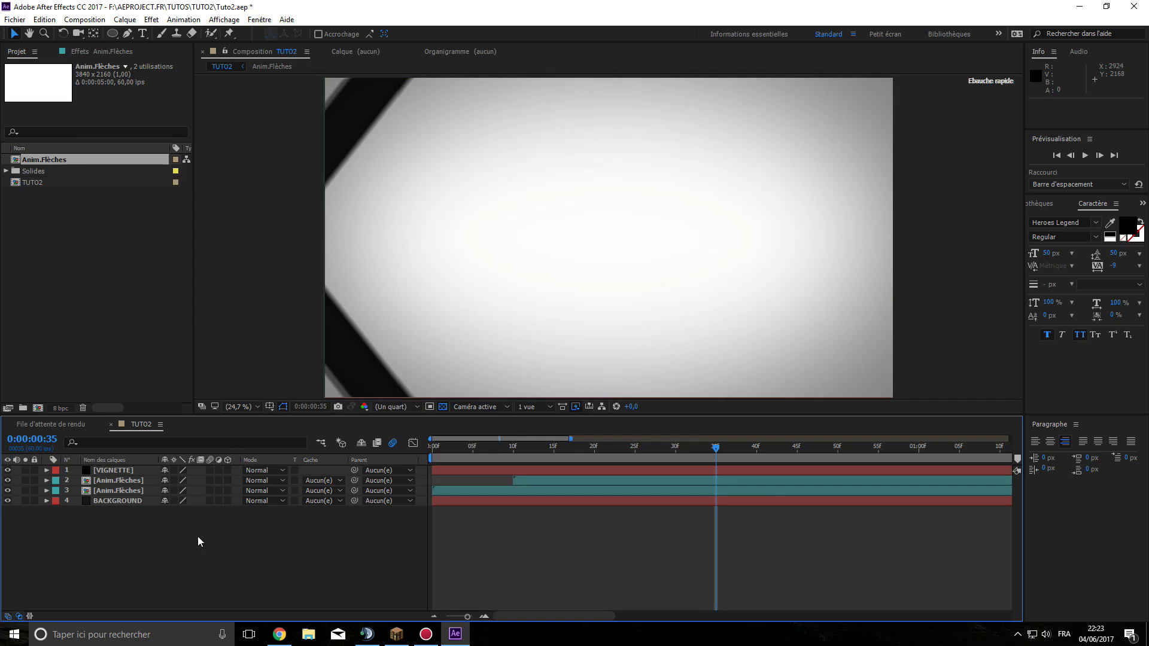
pyautogui.press('q')
pyautogui.moveTo(476, 160); pyautogui.dragTo(743, 313)
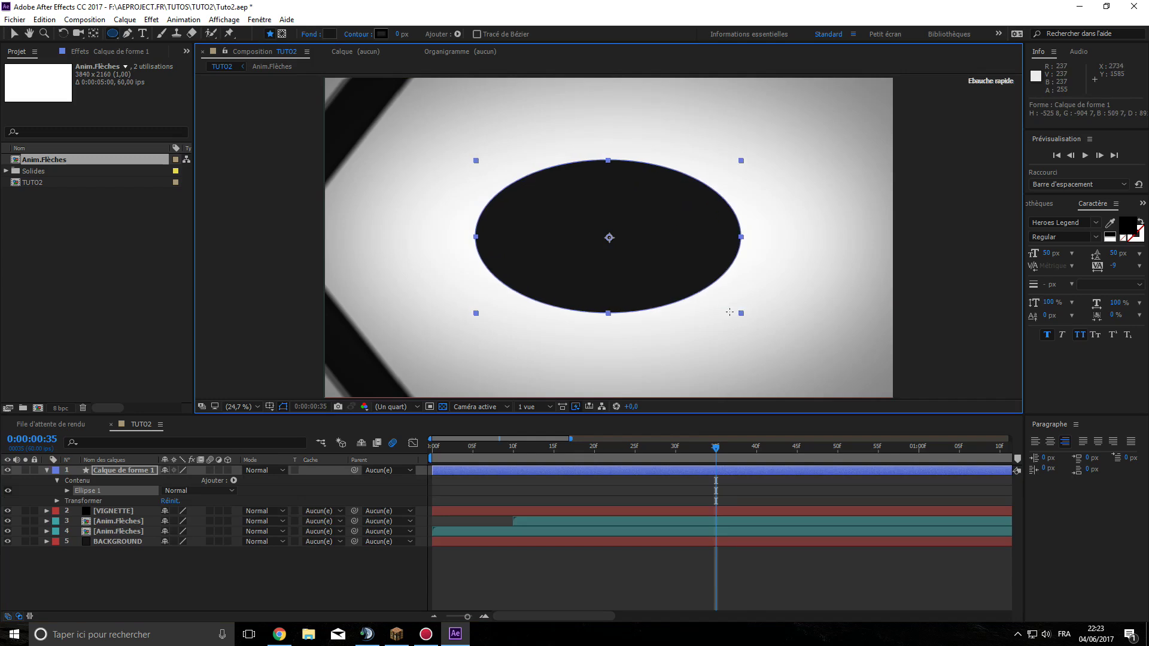
# - Unlink the ellipse path's size dimensions, set both to 1000 px, and relink them
pyautogui.click(66, 491)
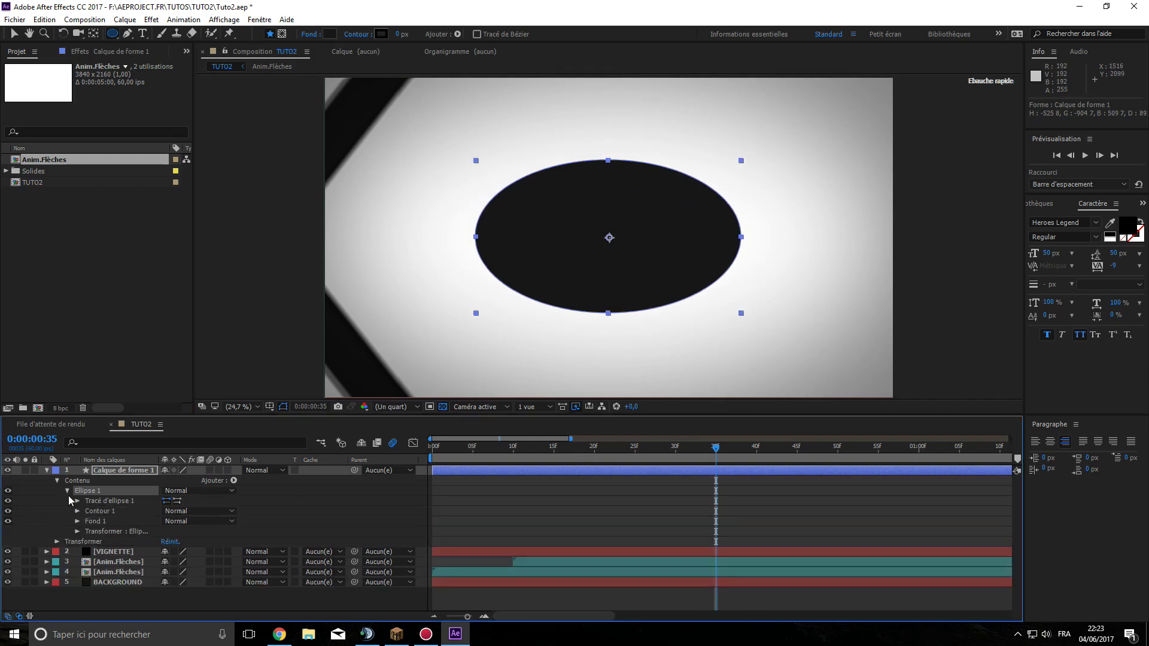
pyautogui.click(78, 502)
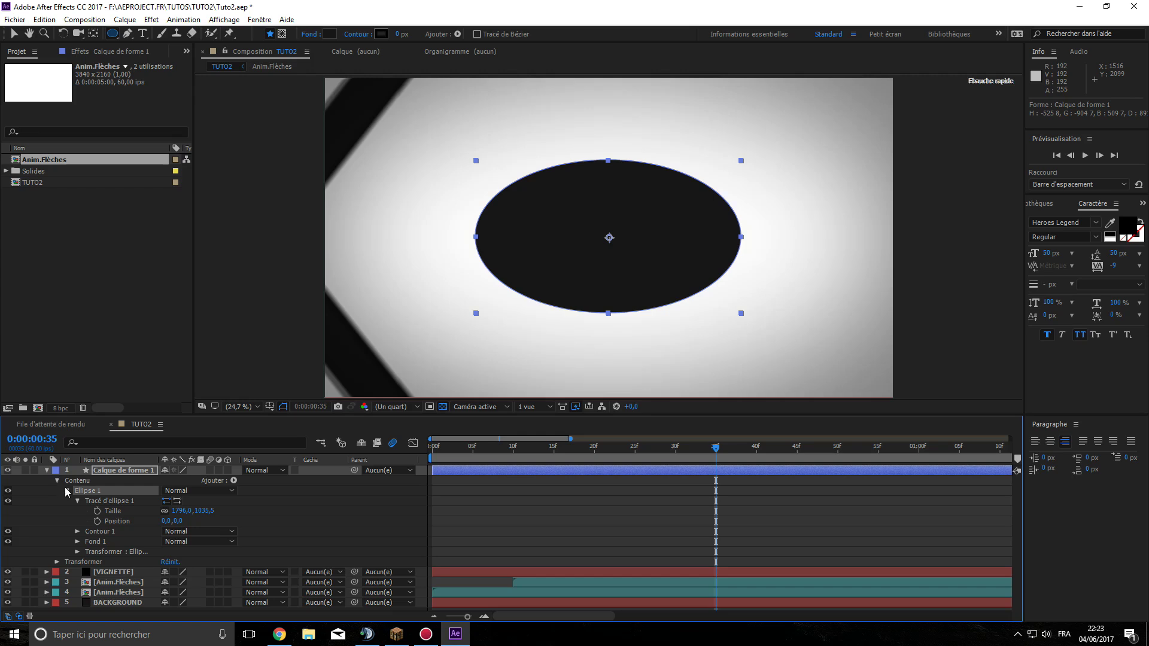
pyautogui.click(165, 511)
pyautogui.click(179, 512)
pyautogui.write('1000')
pyautogui.press('Return')
pyautogui.click(204, 510)
pyautogui.write('1000')
pyautogui.press('Return')
pyautogui.click(164, 510)
# - Set the circle path's linked size to 1500 by 1500 px
pyautogui.moveTo(180, 511); pyautogui.dragTo(548, 507)
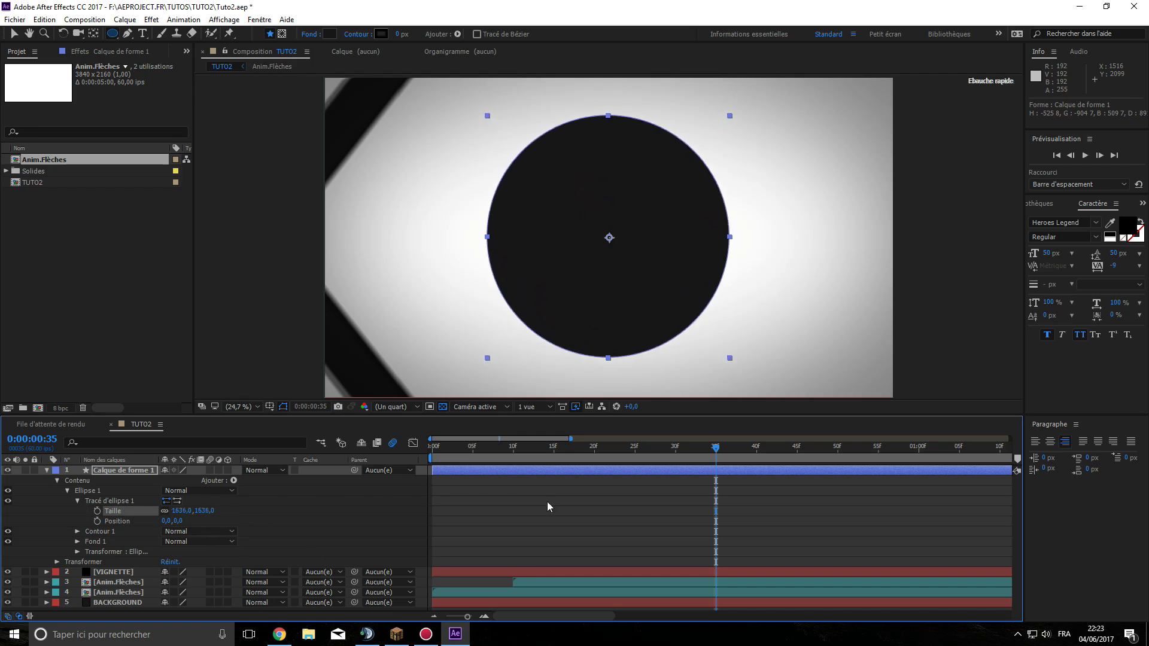
pyautogui.click(180, 510)
pyautogui.write('1500')
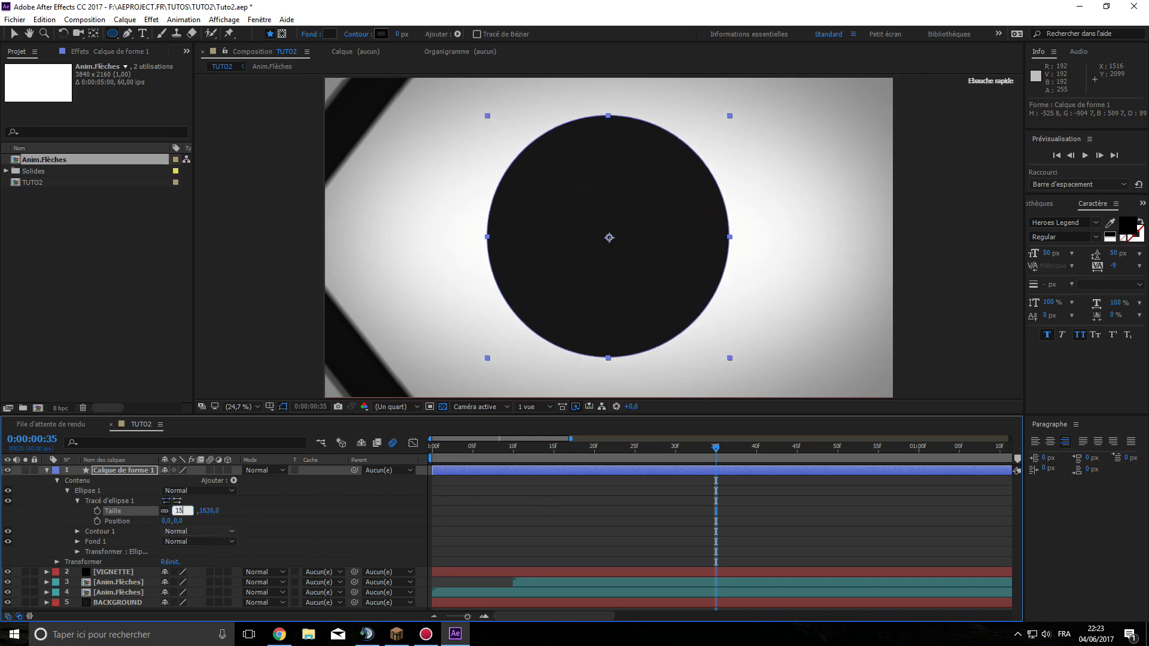
pyautogui.press('Return')
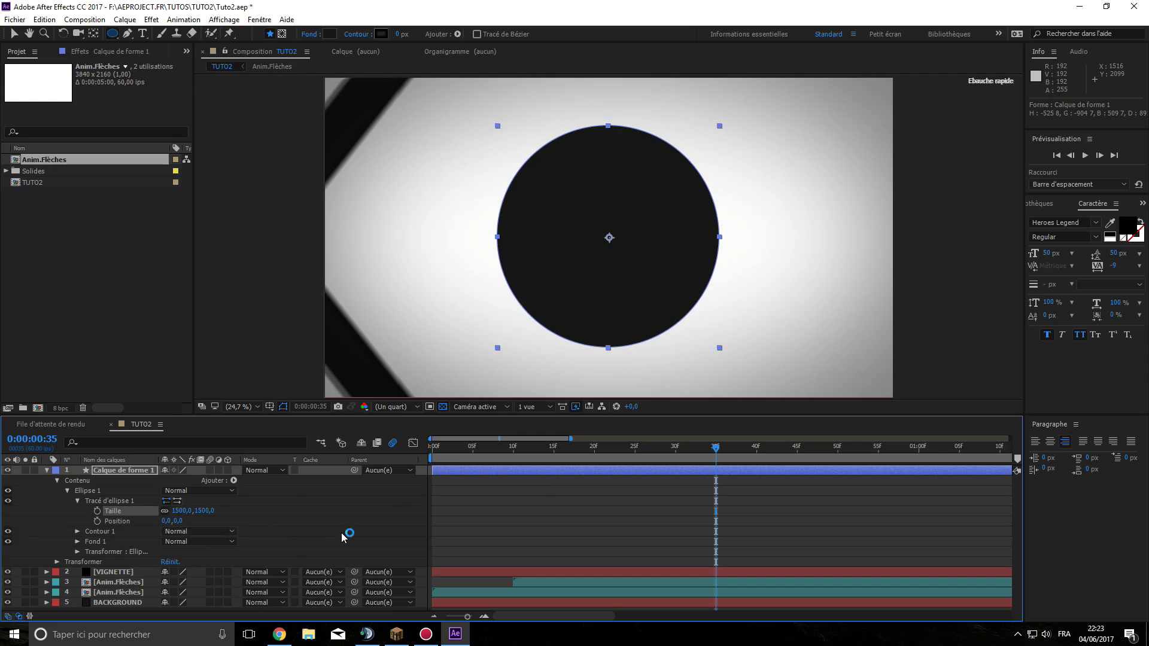
pyautogui.click(299, 537)
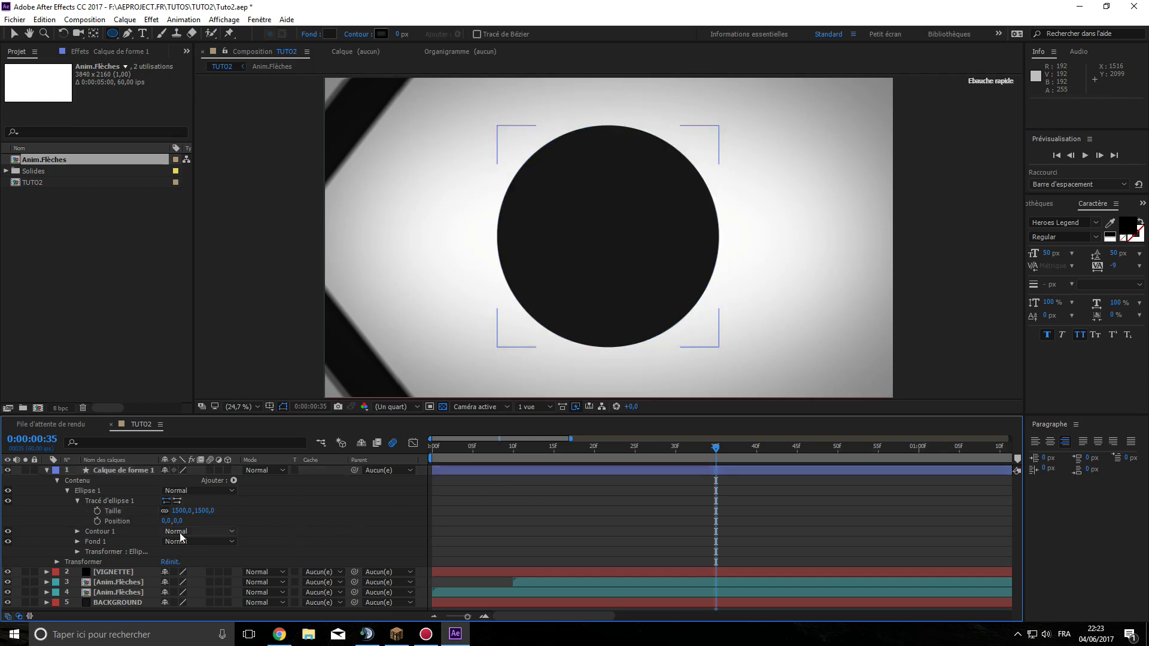
# - Move the circle's shape layer below the VIGNETTE layer and rename it Cercle1
pyautogui.click(48, 471)
pyautogui.moveTo(107, 472); pyautogui.dragTo(160, 530)
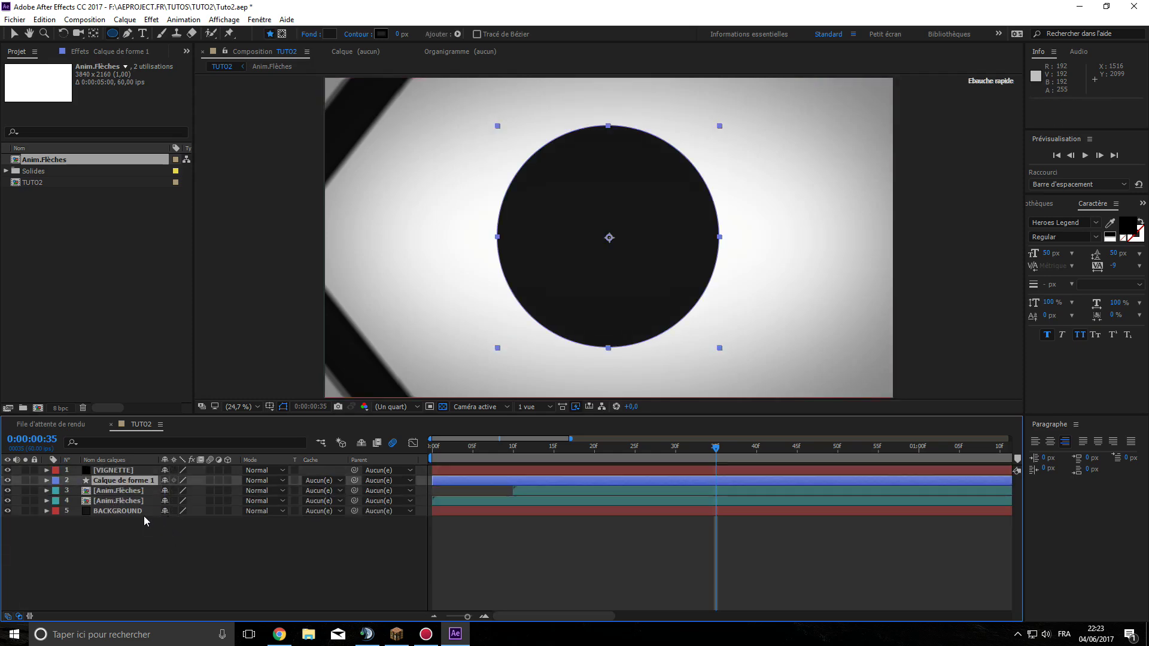
pyautogui.rightClick(108, 480)
pyautogui.click(147, 614)
pyautogui.write('Cercle1')
pyautogui.press('Return')
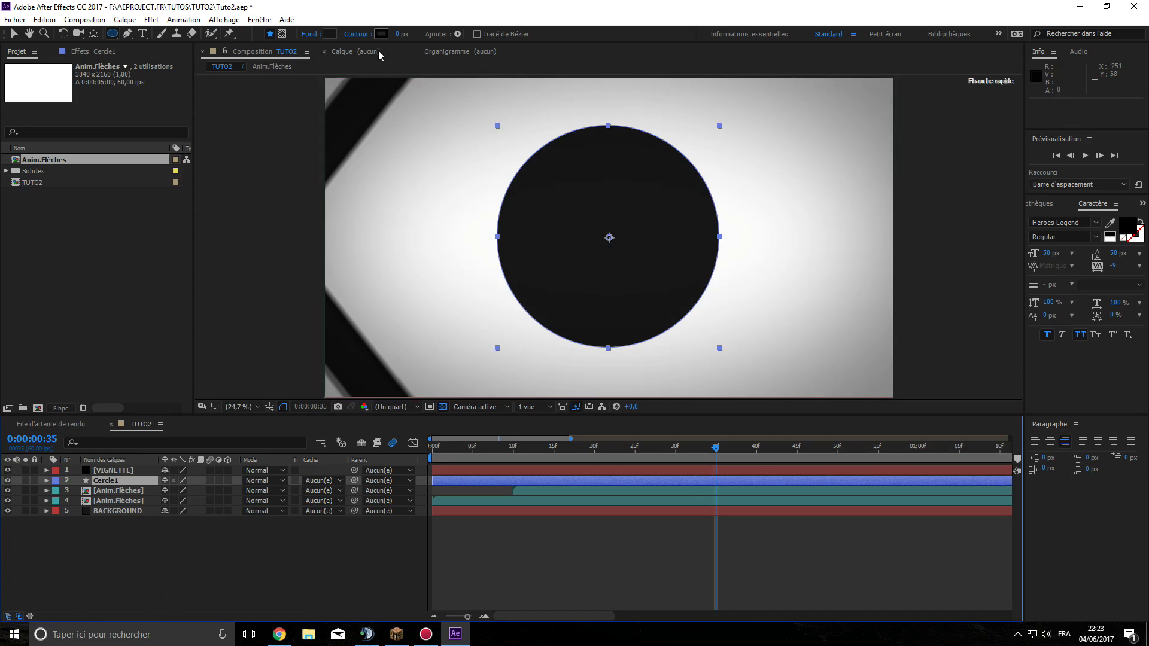
# - Set the fill of Cercle1 to none
pyautogui.click(330, 34)
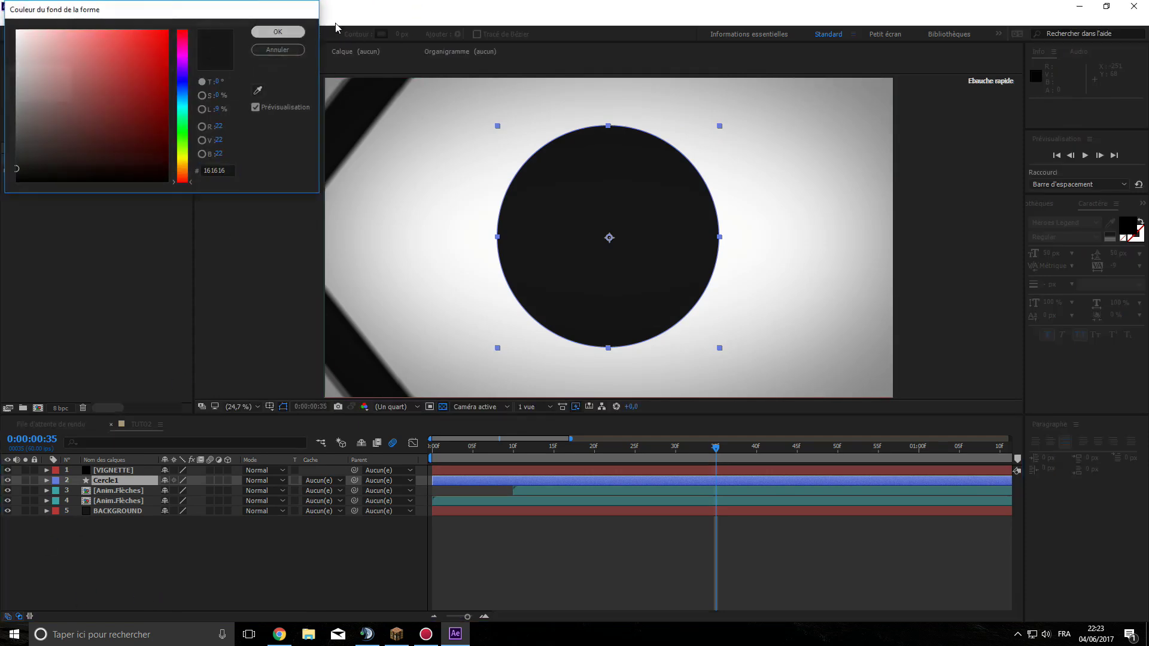
pyautogui.press('Return')
pyautogui.click(311, 34)
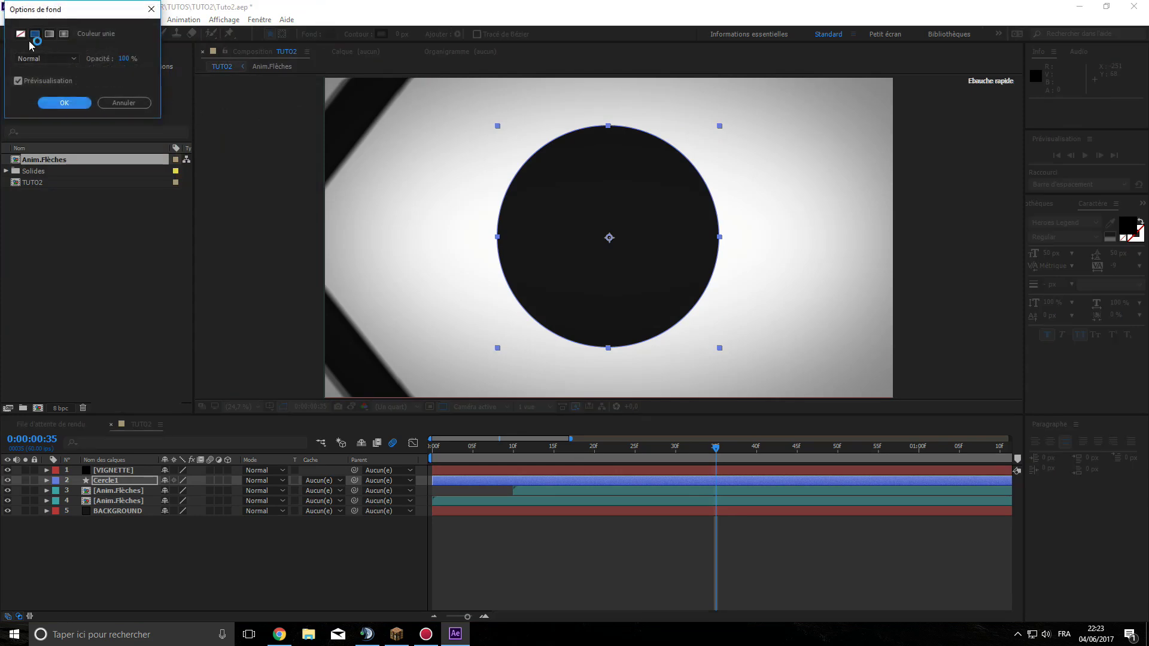
pyautogui.click(20, 33)
pyautogui.click(65, 103)
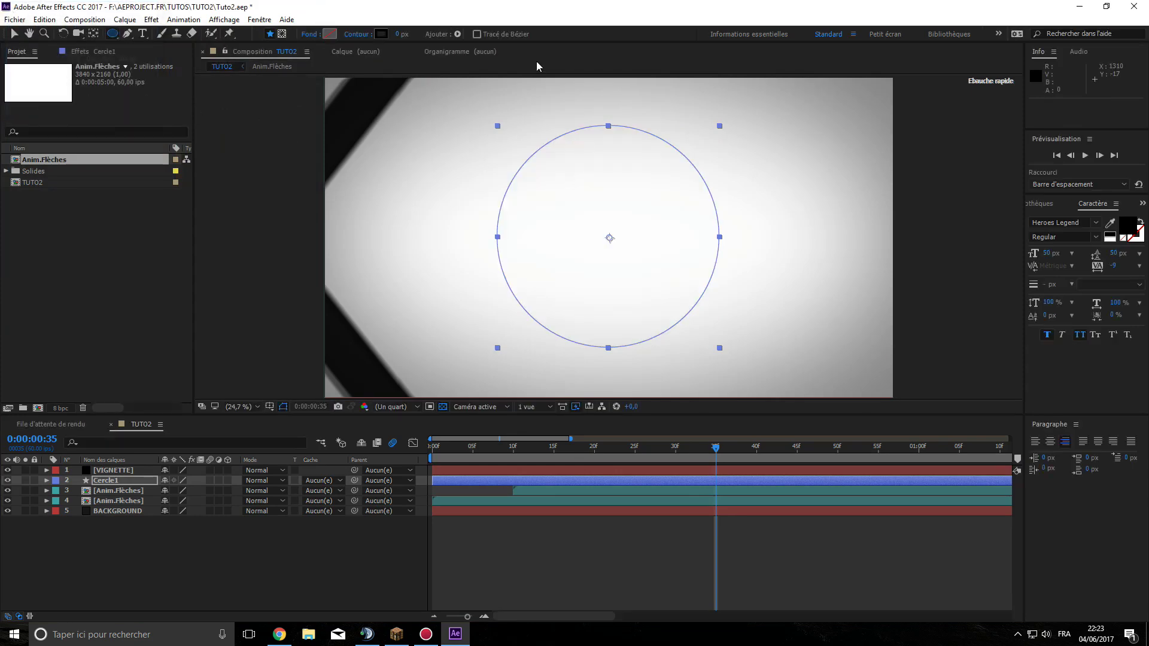
# - Set the stroke width of Cercle1 to 100 px and leave its stroke colour as is
pyautogui.write('20')
pyautogui.press('Return')
pyautogui.moveTo(401, 35); pyautogui.dragTo(459, 34)
pyautogui.click(402, 35)
pyautogui.write('100')
pyautogui.press('Return')
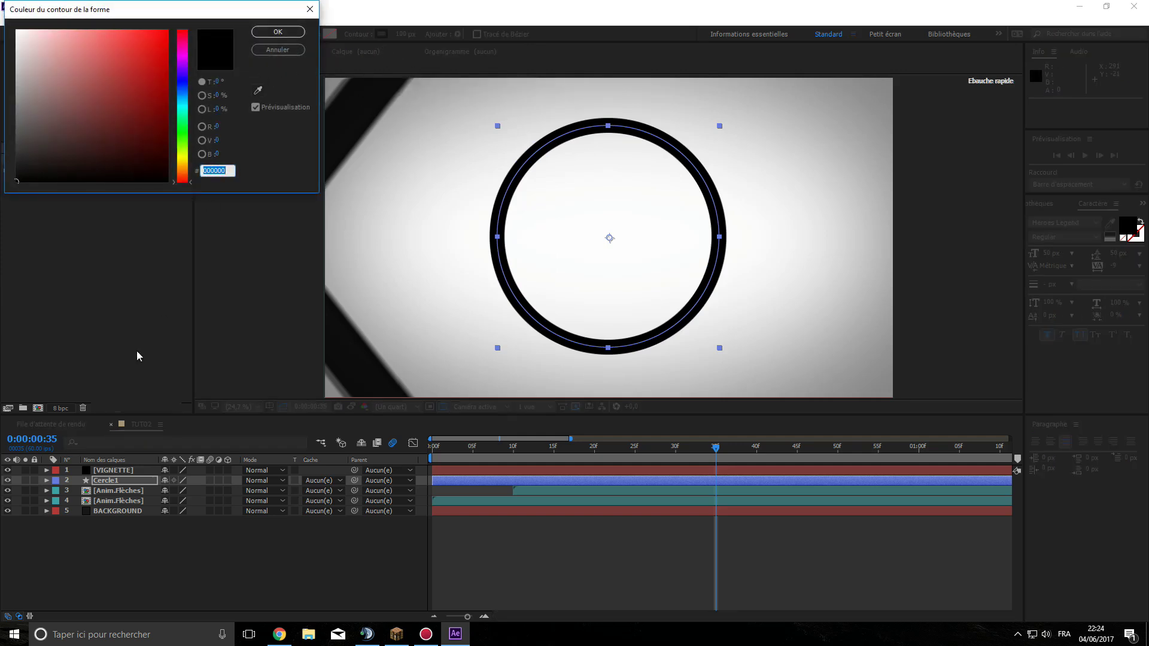
pyautogui.click(310, 9)
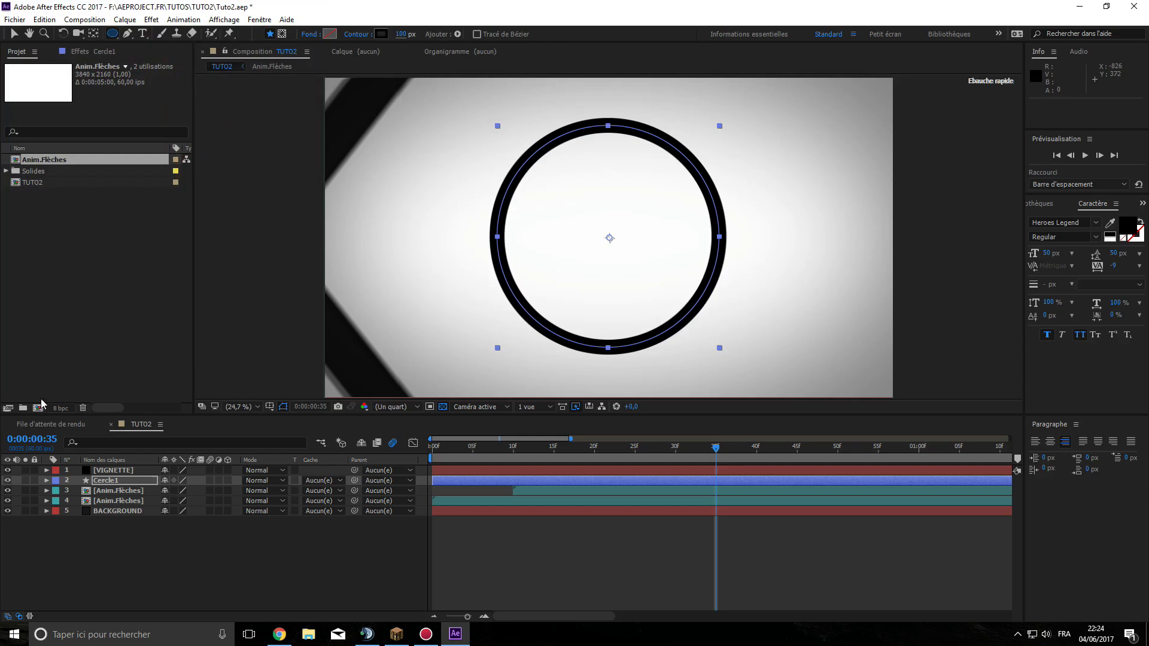
# - Try to match the circle's stroke colour to the arrow by sampling it with the eyedropper
pyautogui.click(5, 475)
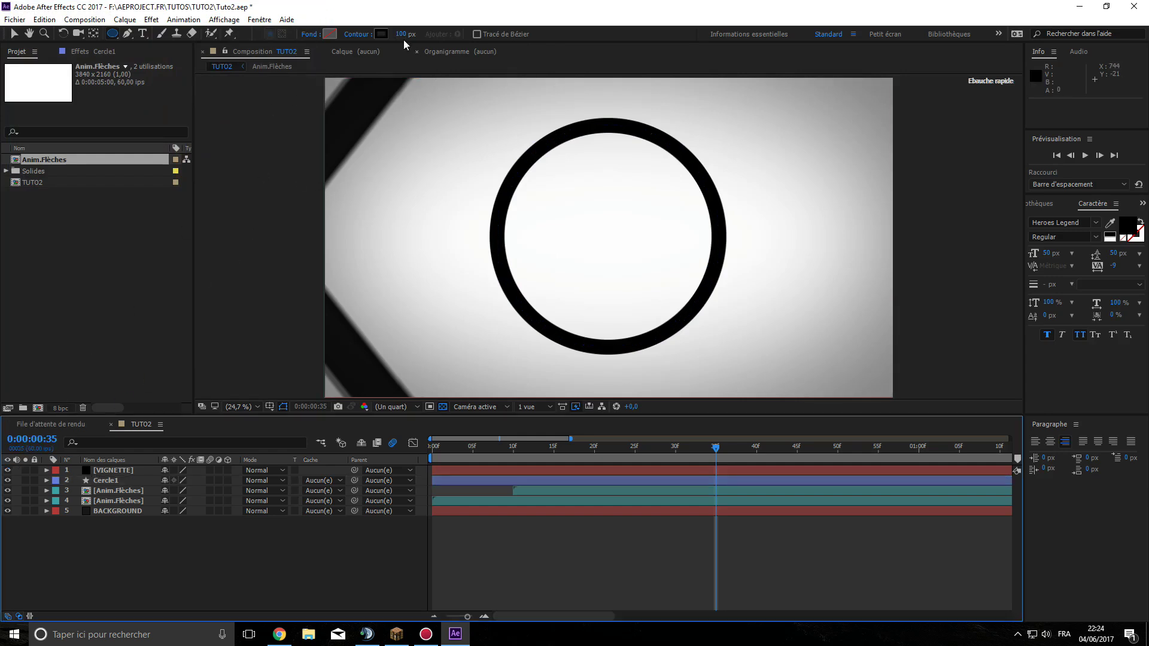
pyautogui.click(382, 36)
pyautogui.click(258, 90)
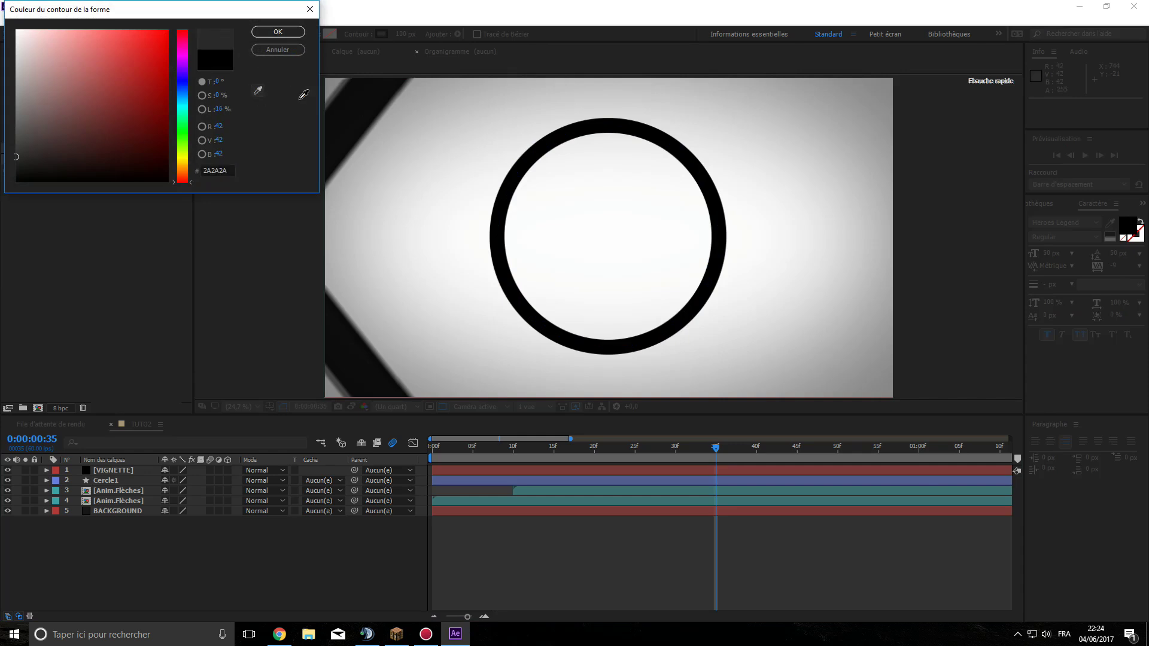
pyautogui.click(345, 102)
pyautogui.click(286, 34)
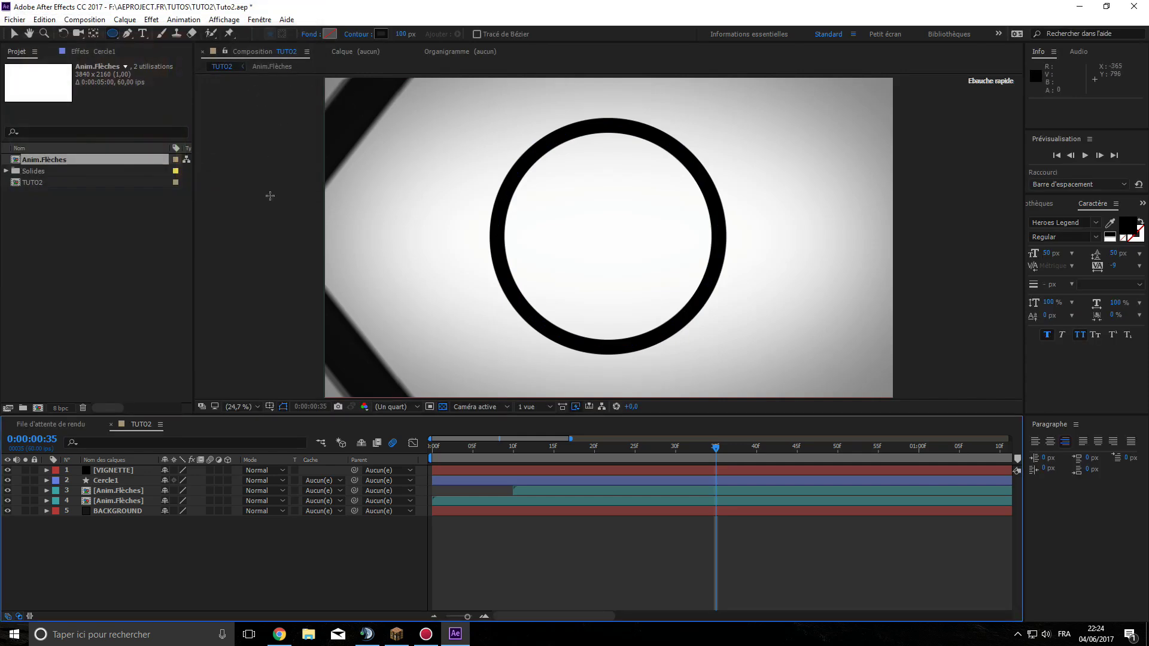
pyautogui.click(381, 34)
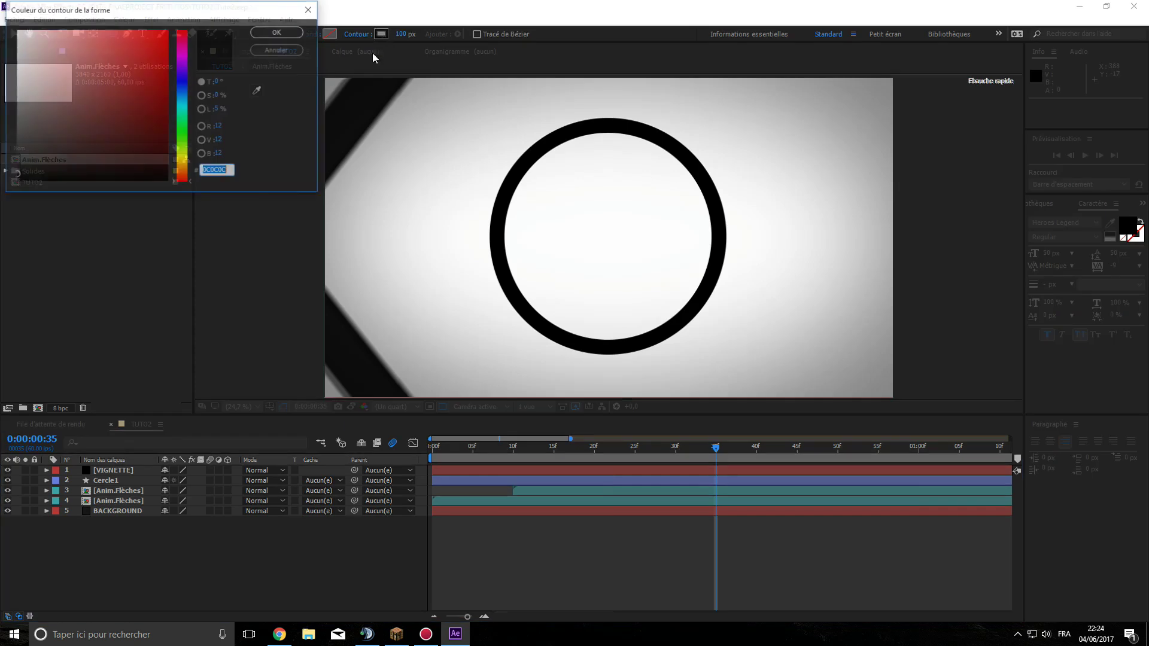
pyautogui.click(277, 33)
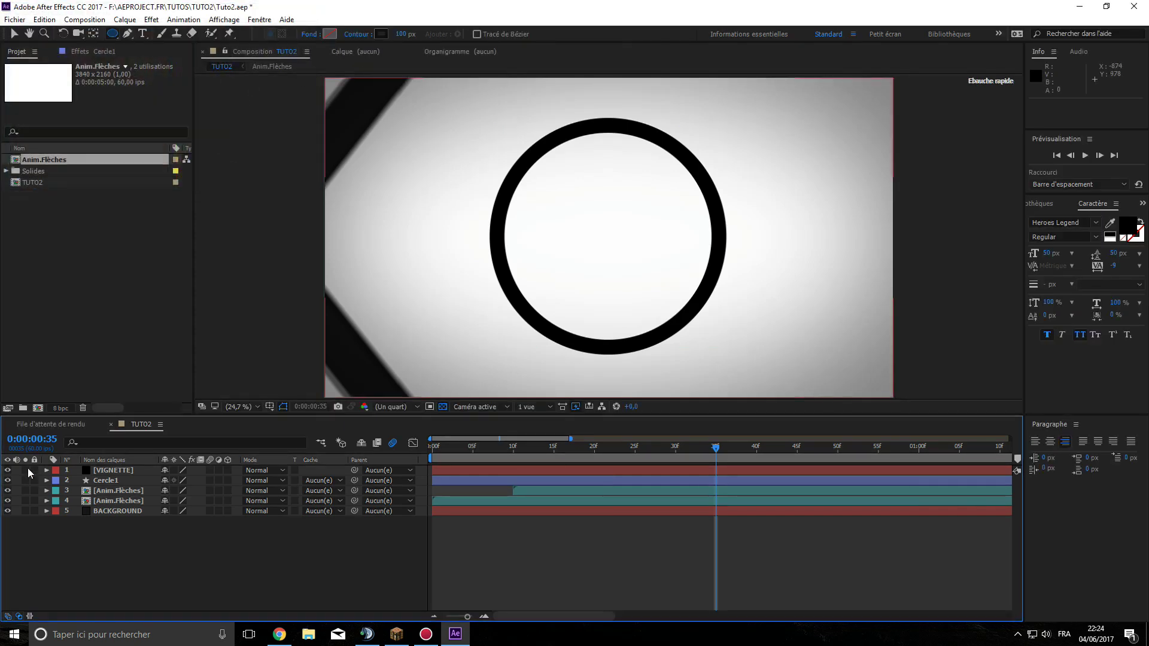
# - Try to sample the arrow's colour for the stroke with the VIGNETTE layer temporarily hidden
pyautogui.click(8, 471)
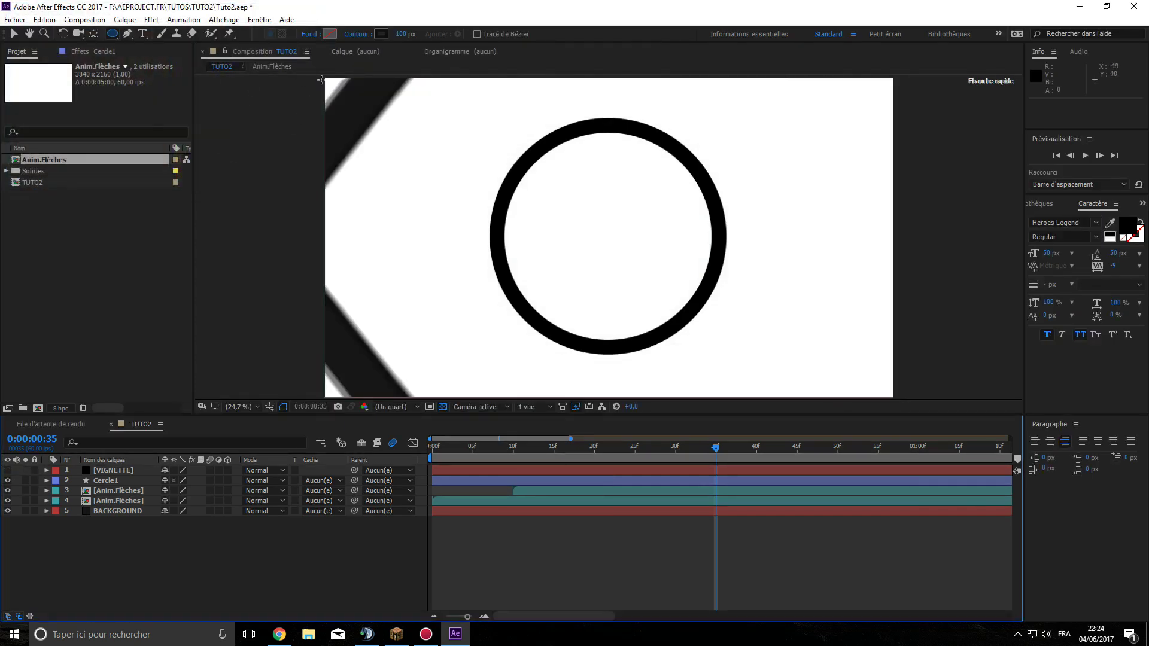
pyautogui.click(381, 34)
pyautogui.click(258, 90)
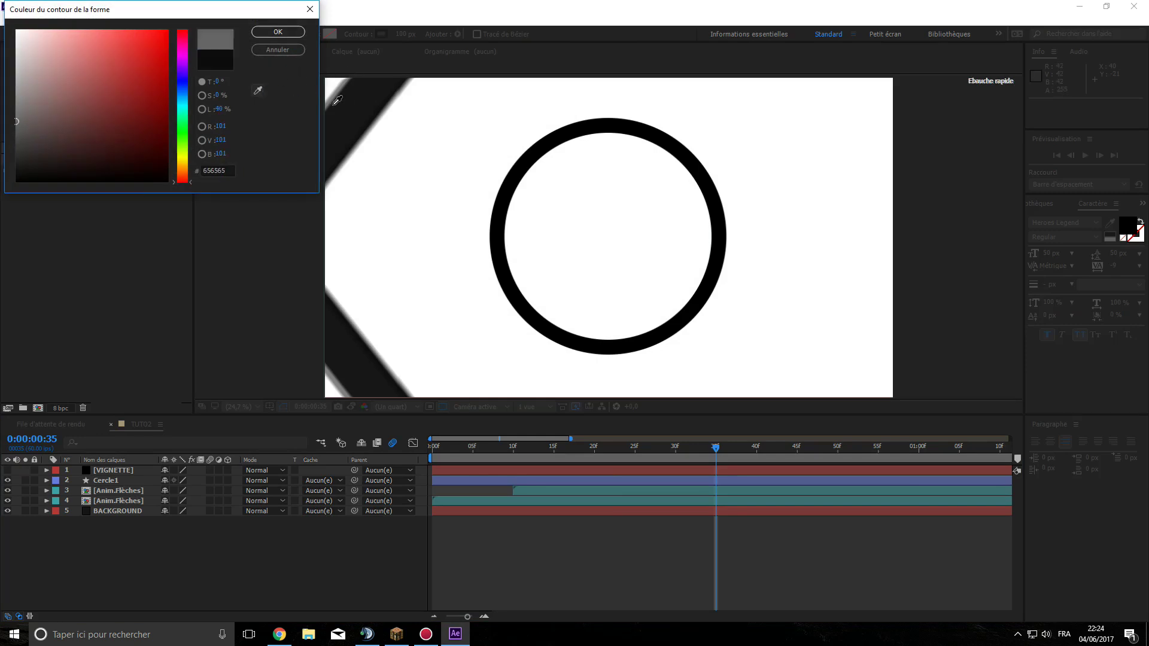
pyautogui.click(278, 32)
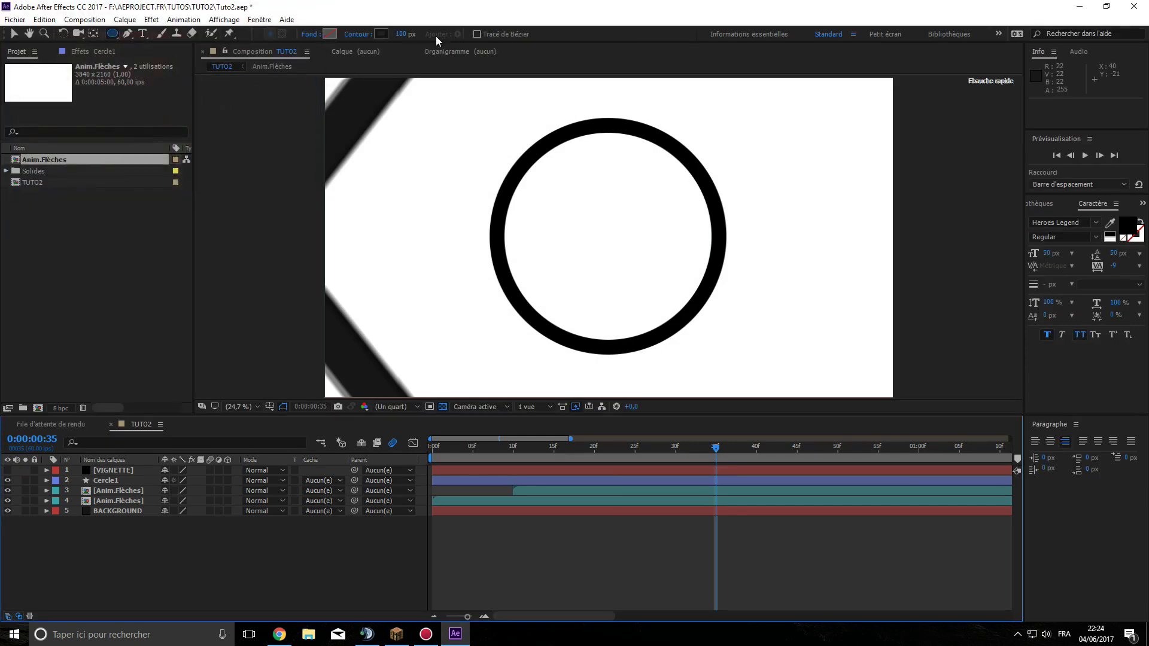
pyautogui.click(8, 471)
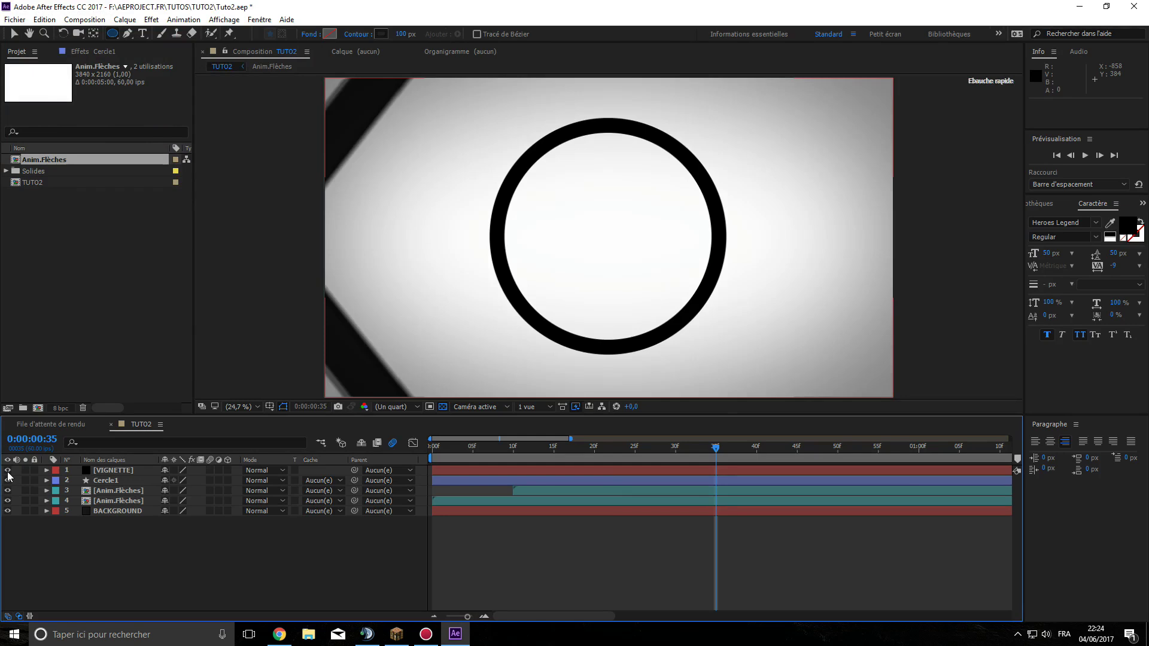
# - Hide VIGNETTE, set the stroke of Cercle1 to the arrow's colour 161616 by sampling it, and show VIGNETTE again
pyautogui.click(8, 470)
pyautogui.click(109, 481)
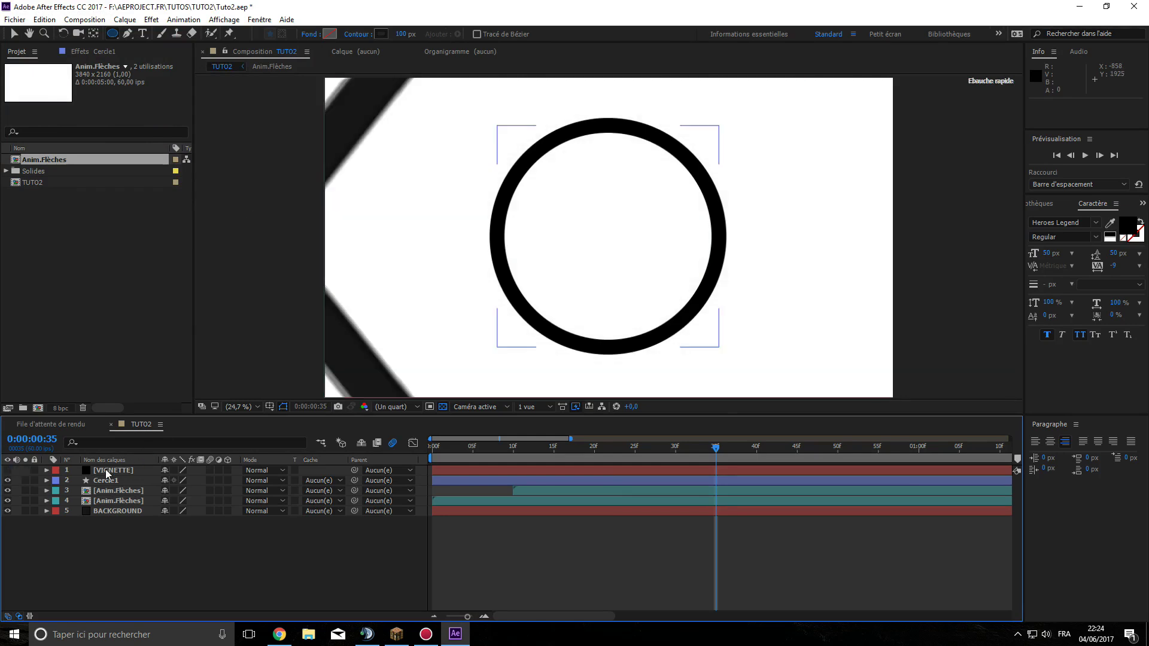
pyautogui.click(381, 34)
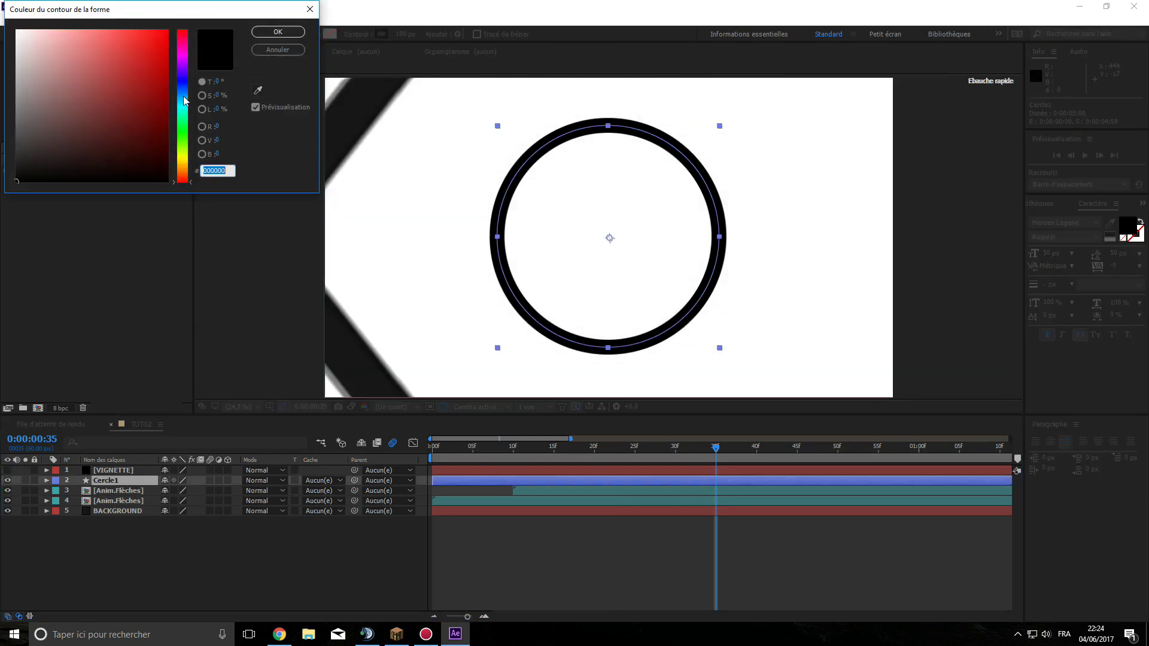
pyautogui.click(261, 89)
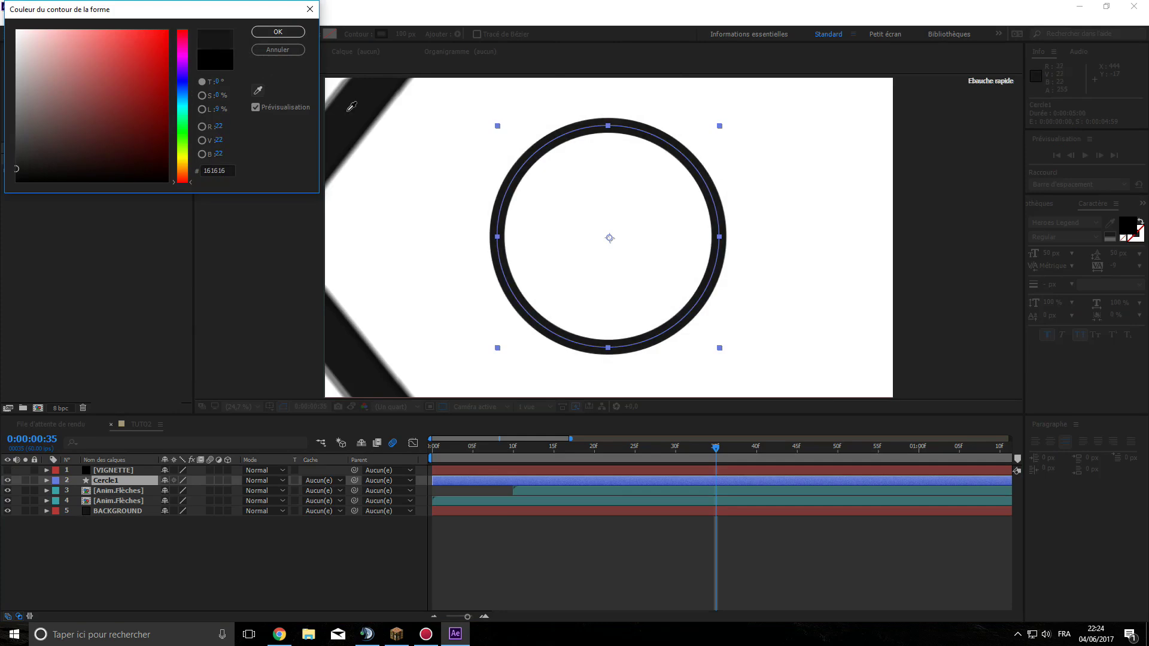
pyautogui.click(278, 31)
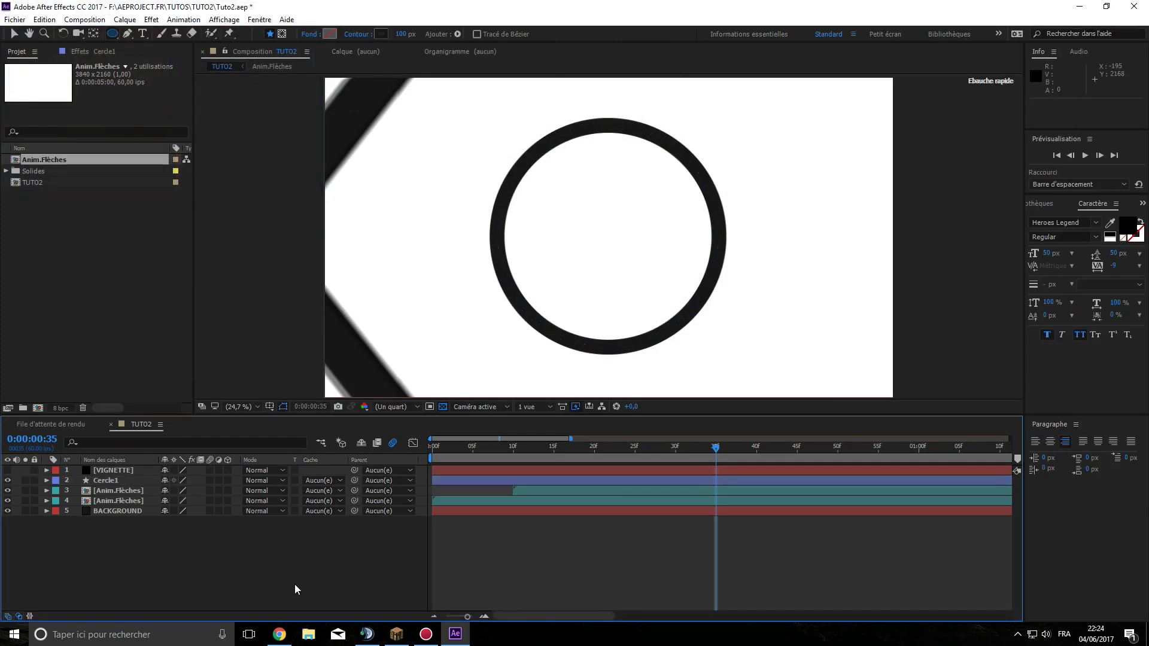
pyautogui.click(7, 471)
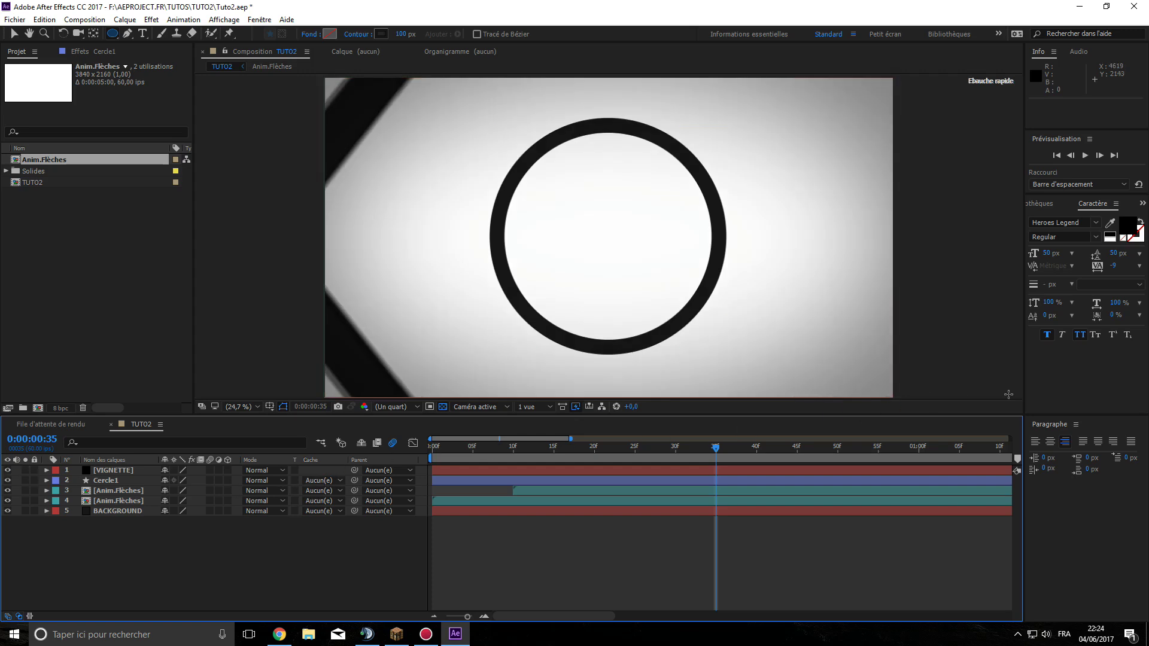
# - Add a Raccorder les tracés (Trim Paths) operation to the contents of the Cercle1 layer
pyautogui.click(101, 481)
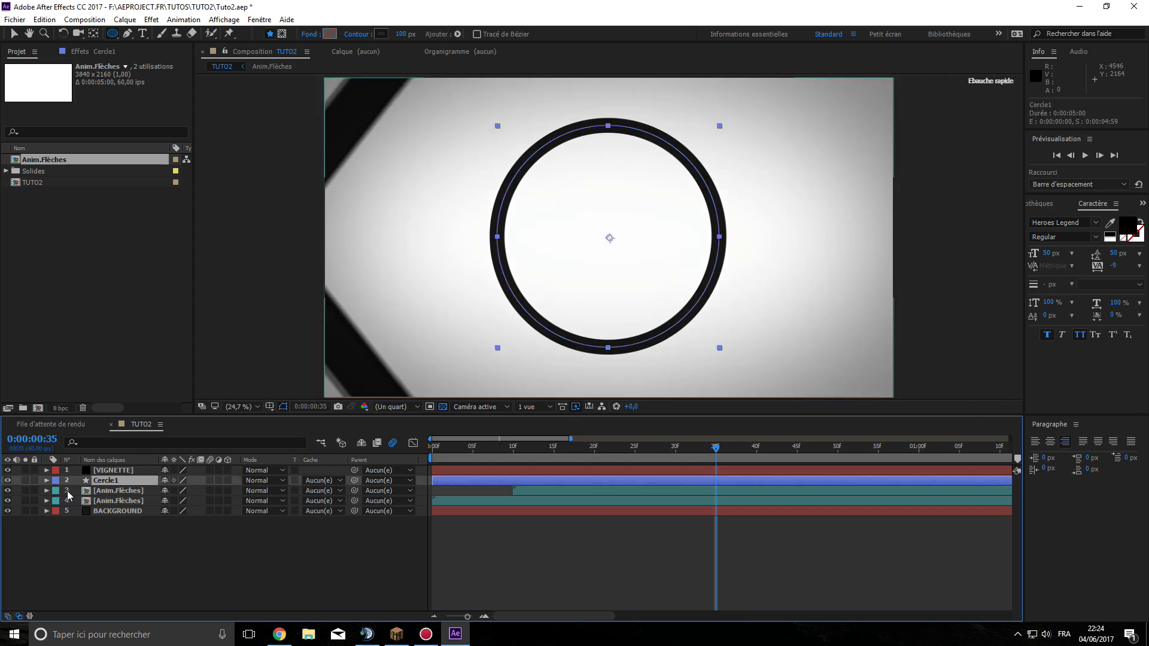
pyautogui.click(46, 480)
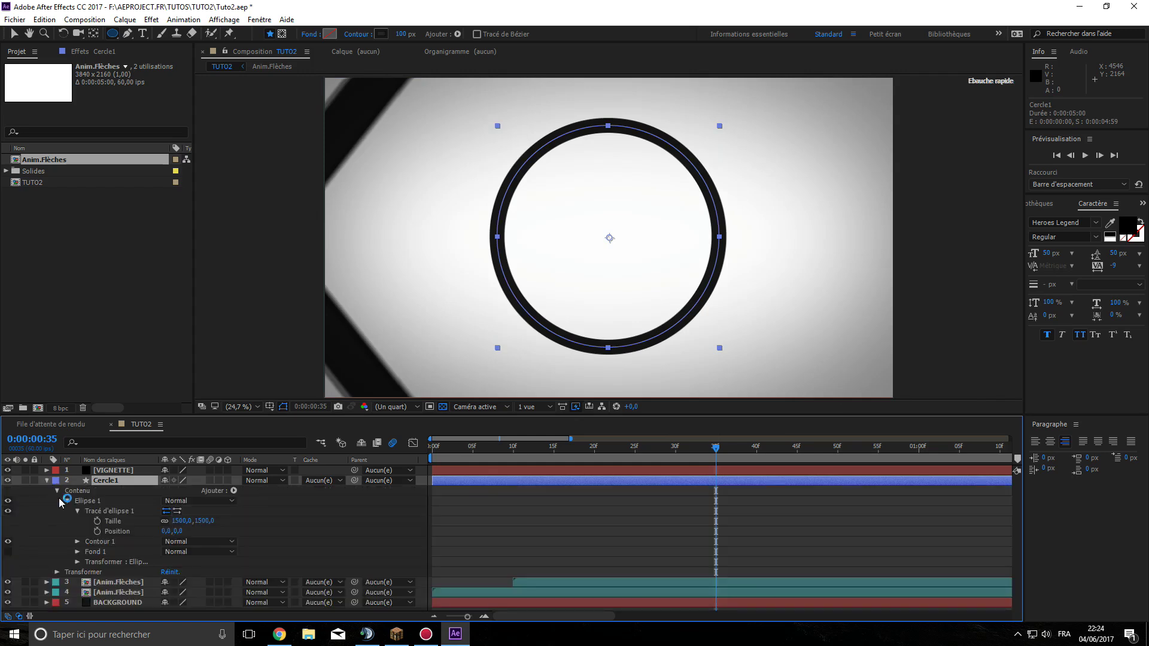
pyautogui.click(62, 501)
pyautogui.click(57, 491)
pyautogui.click(233, 491)
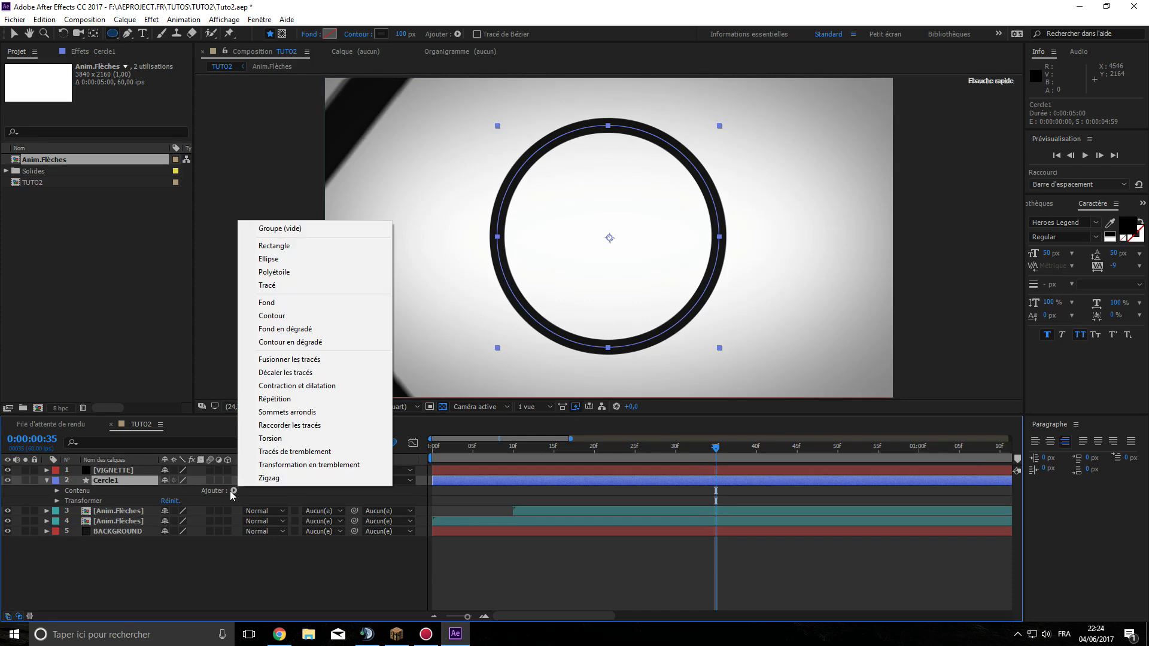
pyautogui.click(285, 420)
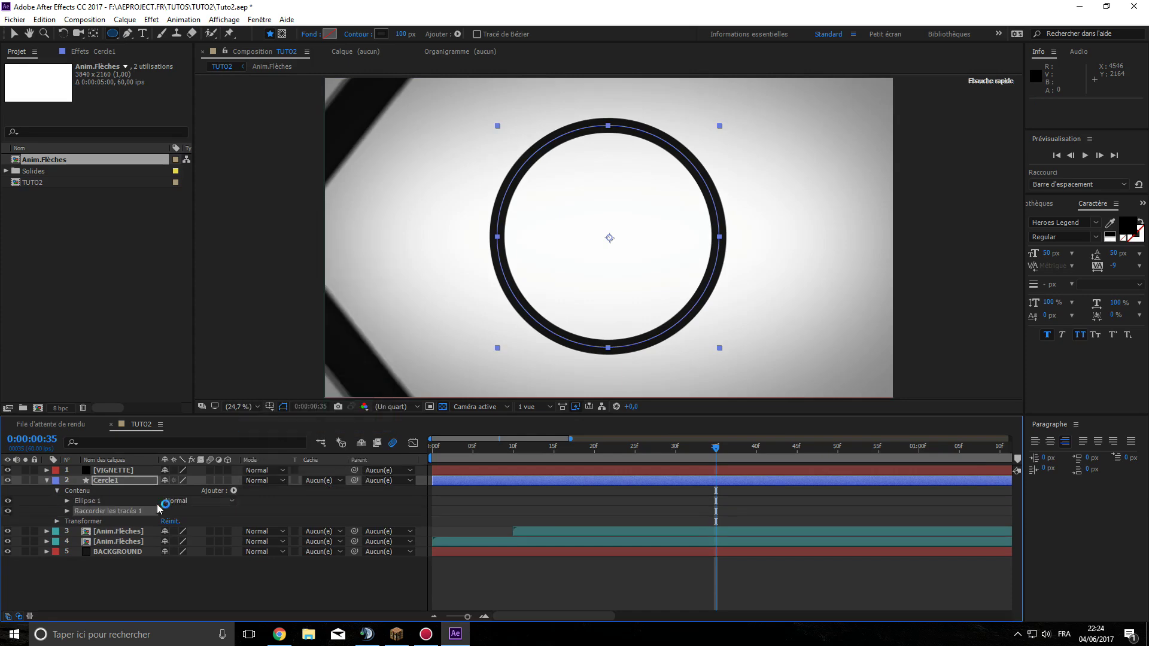
# - Set Début and Fin of Cercle1's Trim Paths to 100% and start keyframing both at frame 35
pyautogui.click(66, 512)
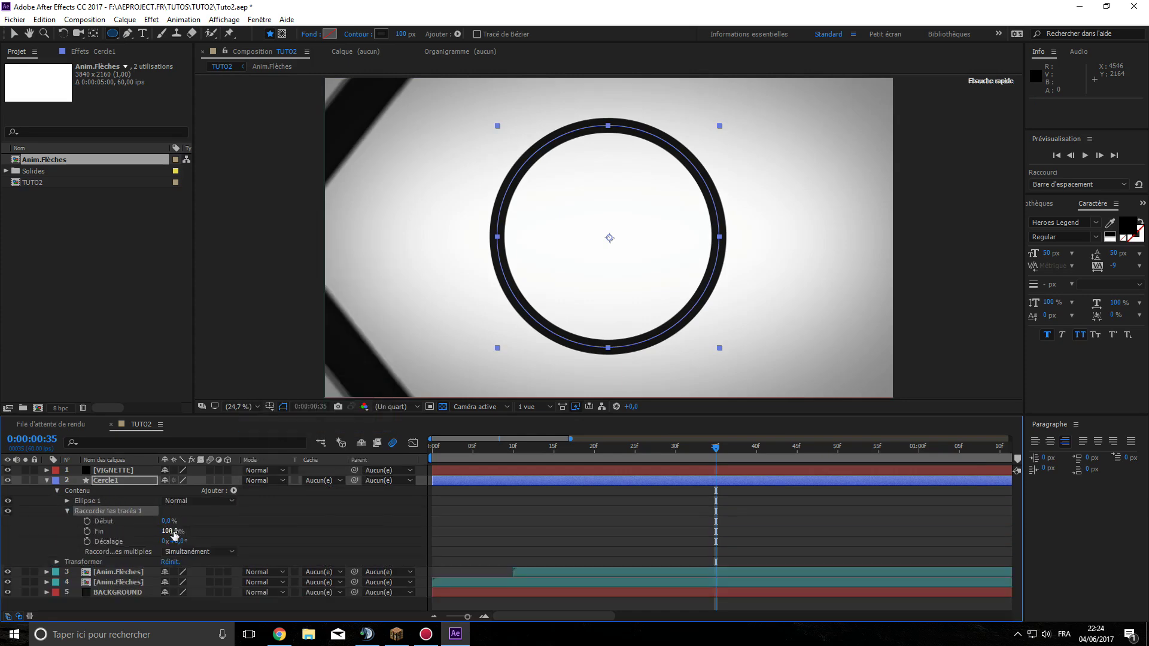
pyautogui.moveTo(166, 532)
pyautogui.mouseDown()
pyautogui.moveTo(231, 518)
pyautogui.moveTo(183, 532)
pyautogui.moveTo(263, 526)
pyautogui.mouseUp()
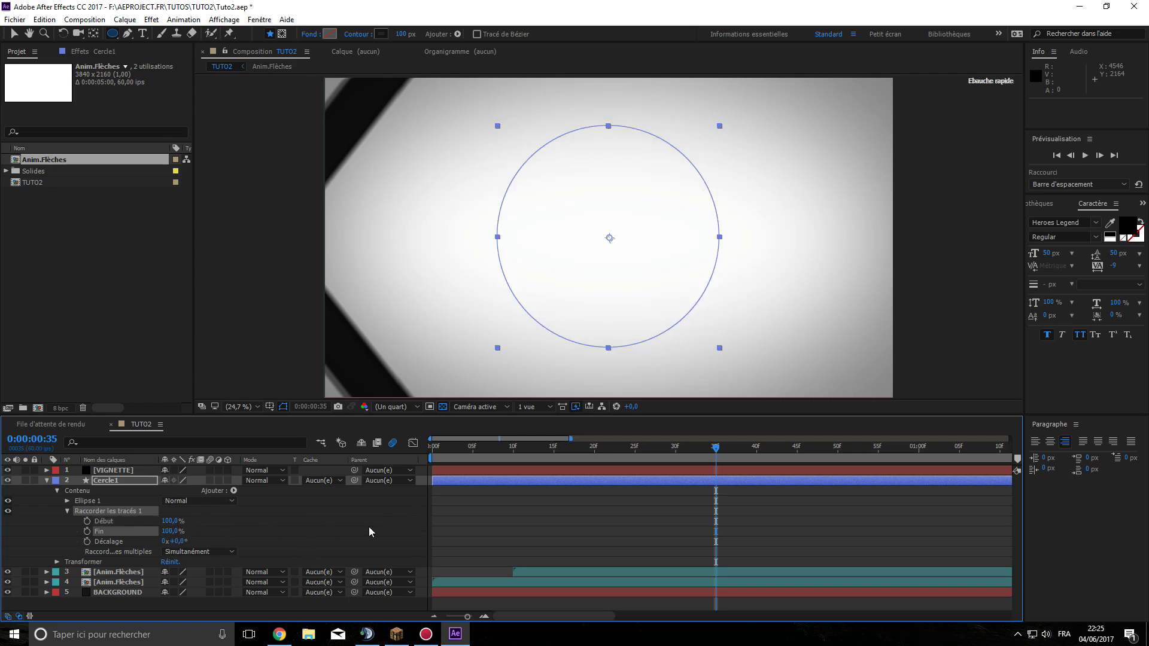
pyautogui.click(88, 531)
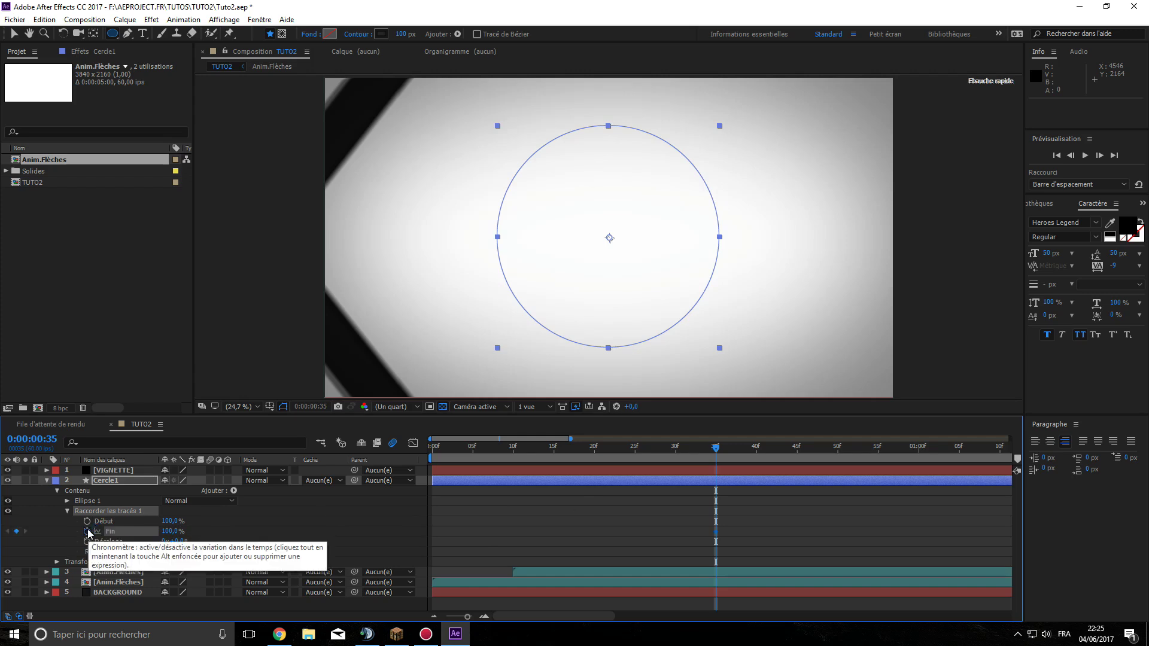
pyautogui.click(88, 521)
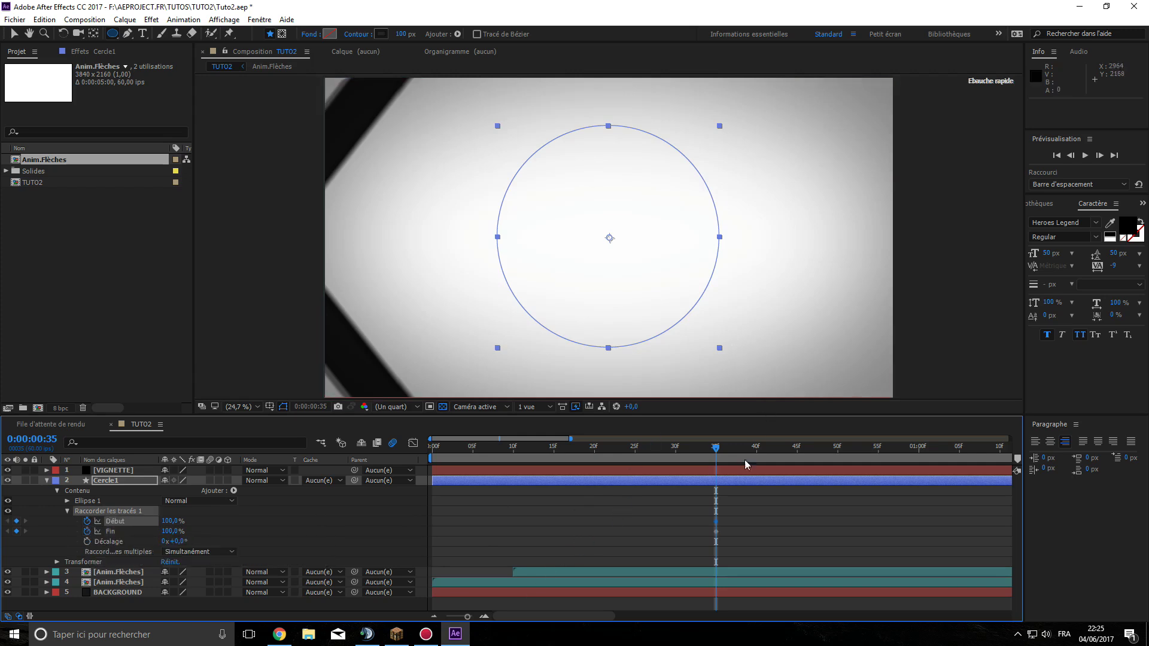
# - At frame 45, keyframe Fin at 0% and add a holding keyframe of 100% for Début
pyautogui.moveTo(717, 450); pyautogui.dragTo(798, 426)
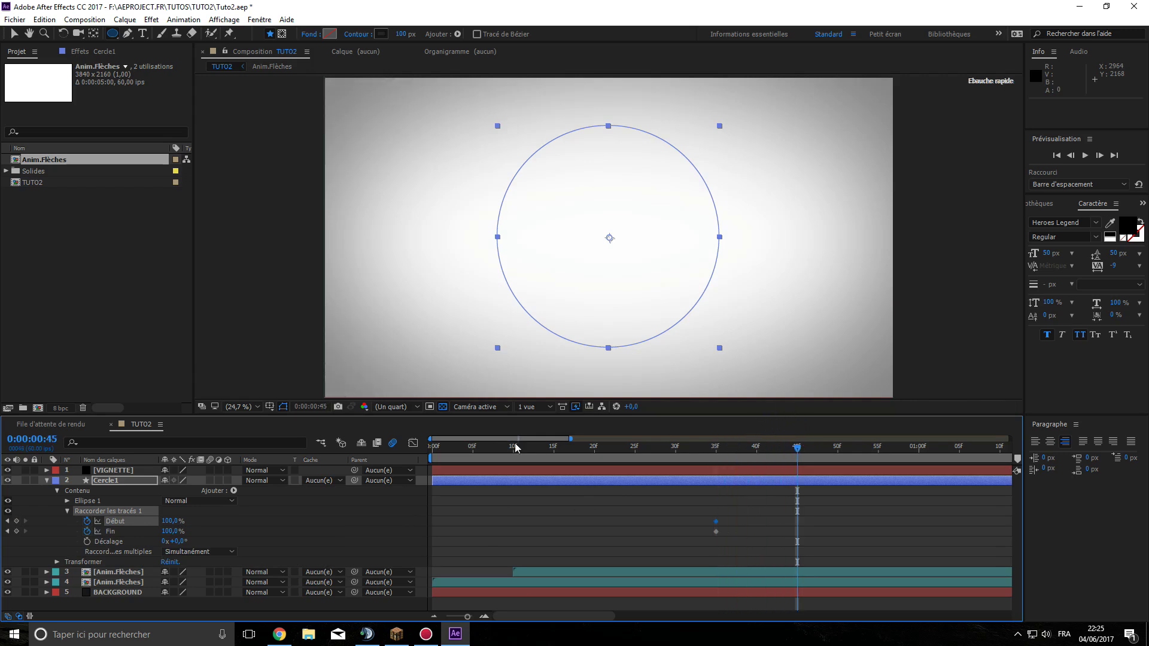
pyautogui.moveTo(167, 531)
pyautogui.mouseDown()
pyautogui.moveTo(100, 542)
pyautogui.moveTo(136, 554)
pyautogui.mouseUp()
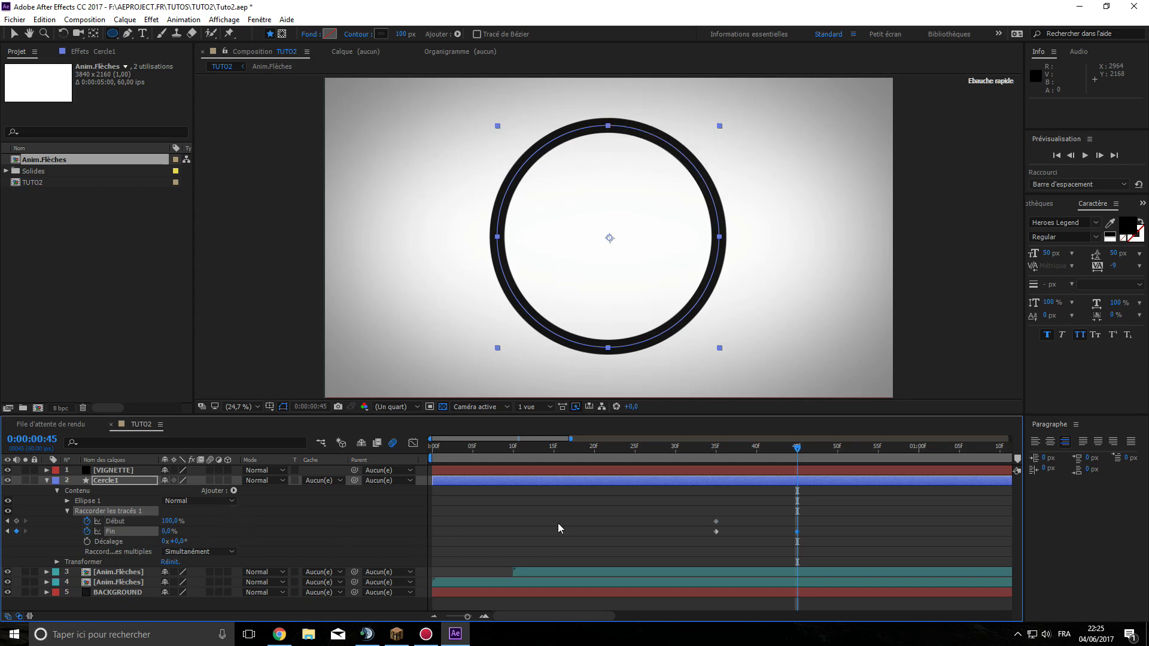
pyautogui.click(17, 522)
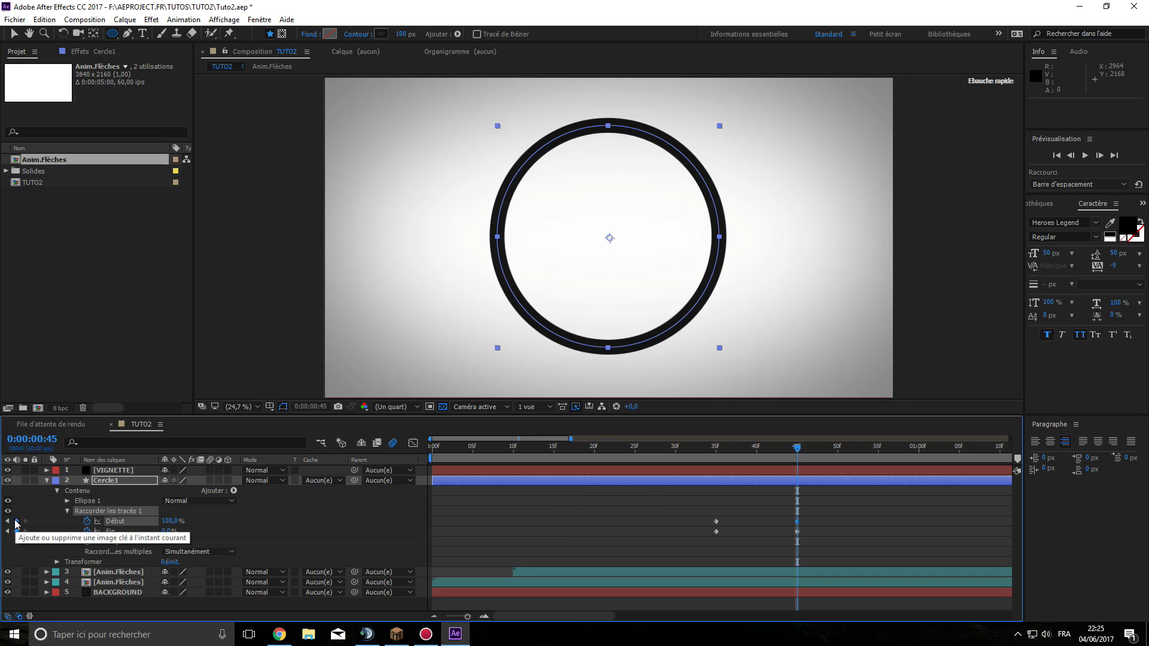
# - Keyframe Début at 0% at frame 55 and check the circle's drawing animation
pyautogui.moveTo(796, 451); pyautogui.dragTo(879, 443)
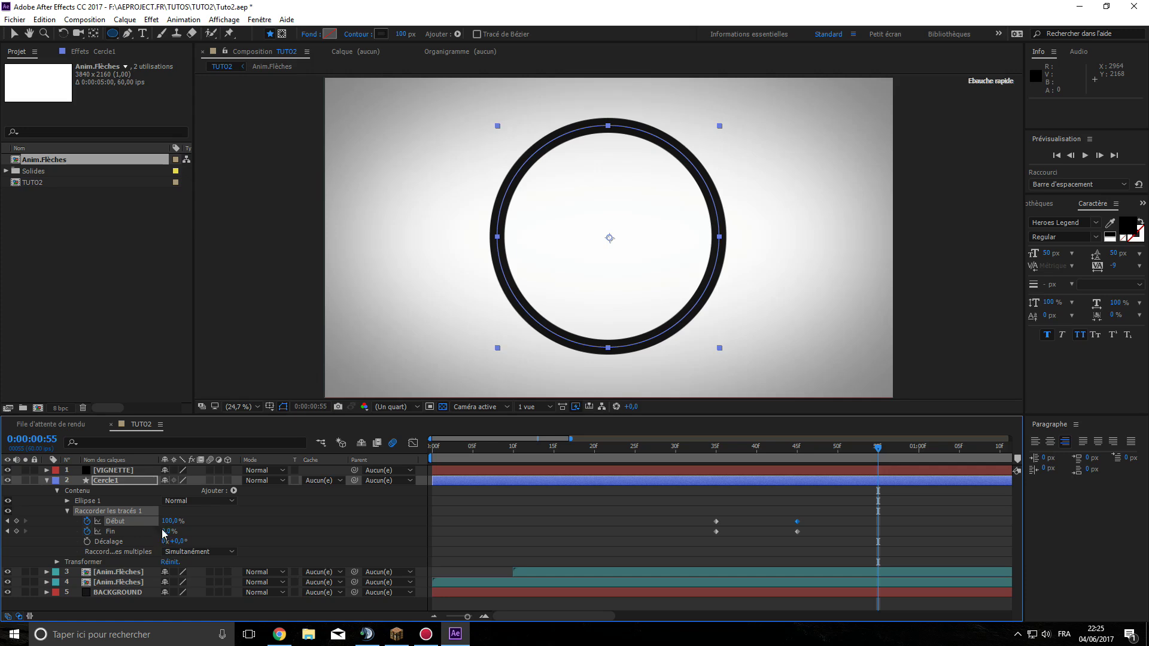
pyautogui.moveTo(169, 522)
pyautogui.mouseDown()
pyautogui.moveTo(108, 521)
pyautogui.moveTo(684, 502)
pyautogui.mouseUp()
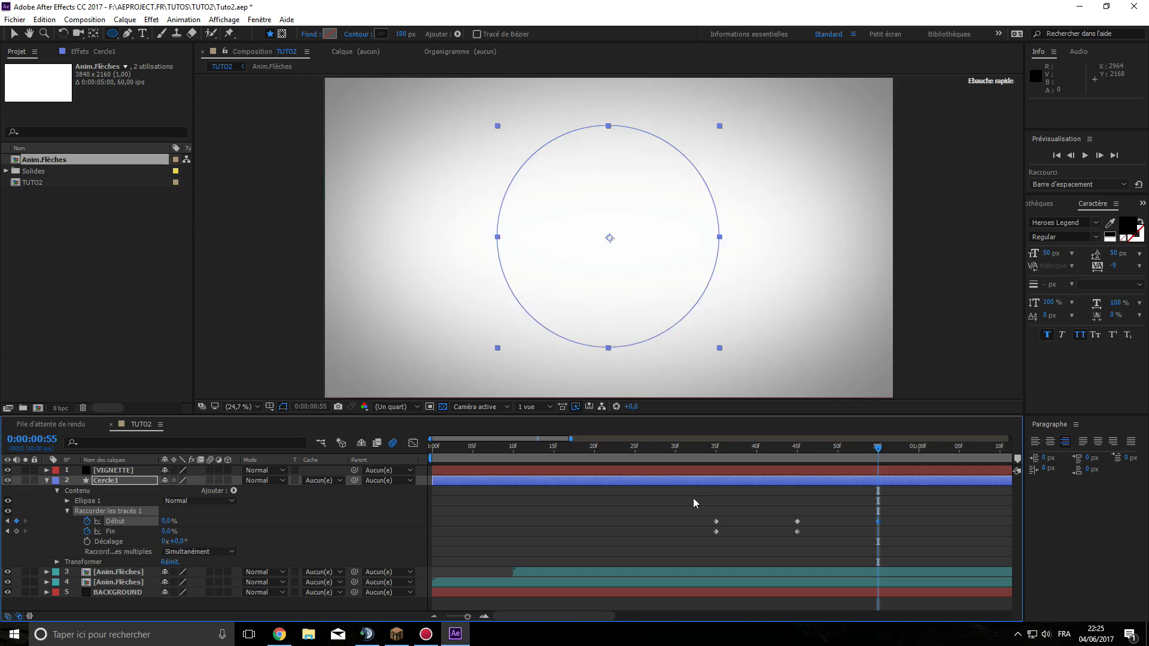
pyautogui.moveTo(870, 449)
pyautogui.mouseDown()
pyautogui.moveTo(664, 455)
pyautogui.moveTo(855, 444)
pyautogui.moveTo(722, 446)
pyautogui.moveTo(746, 450)
pyautogui.mouseUp()
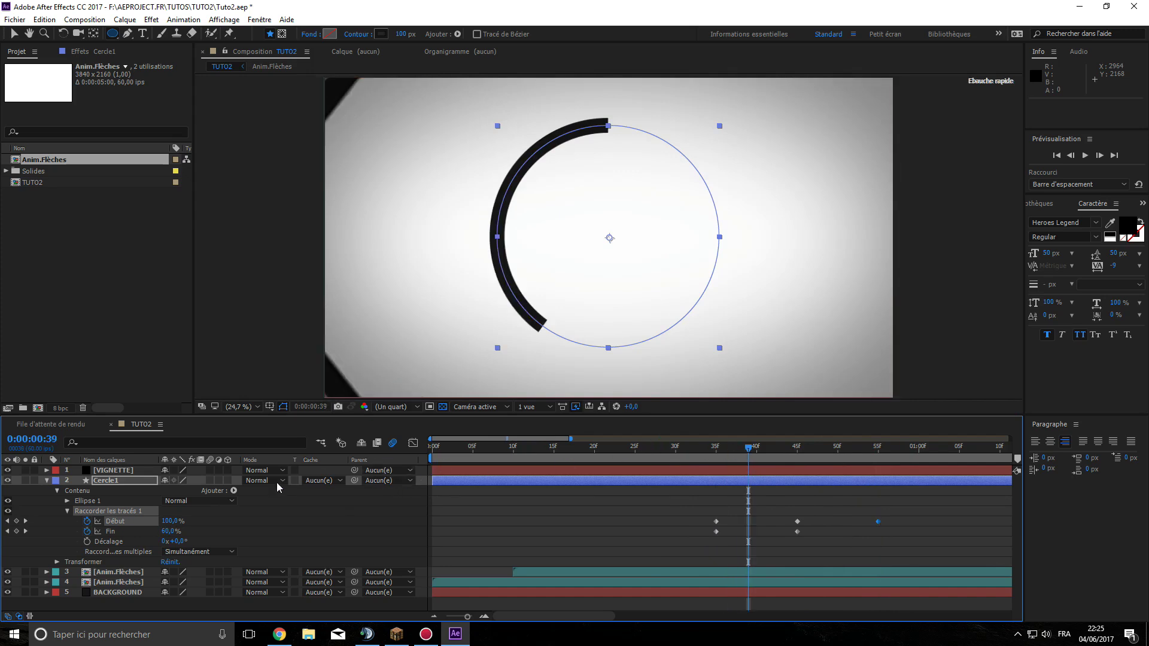
# - Enable motion blur on the Cercle1 layer and show only its keyframed properties
pyautogui.moveTo(748, 446); pyautogui.dragTo(806, 440)
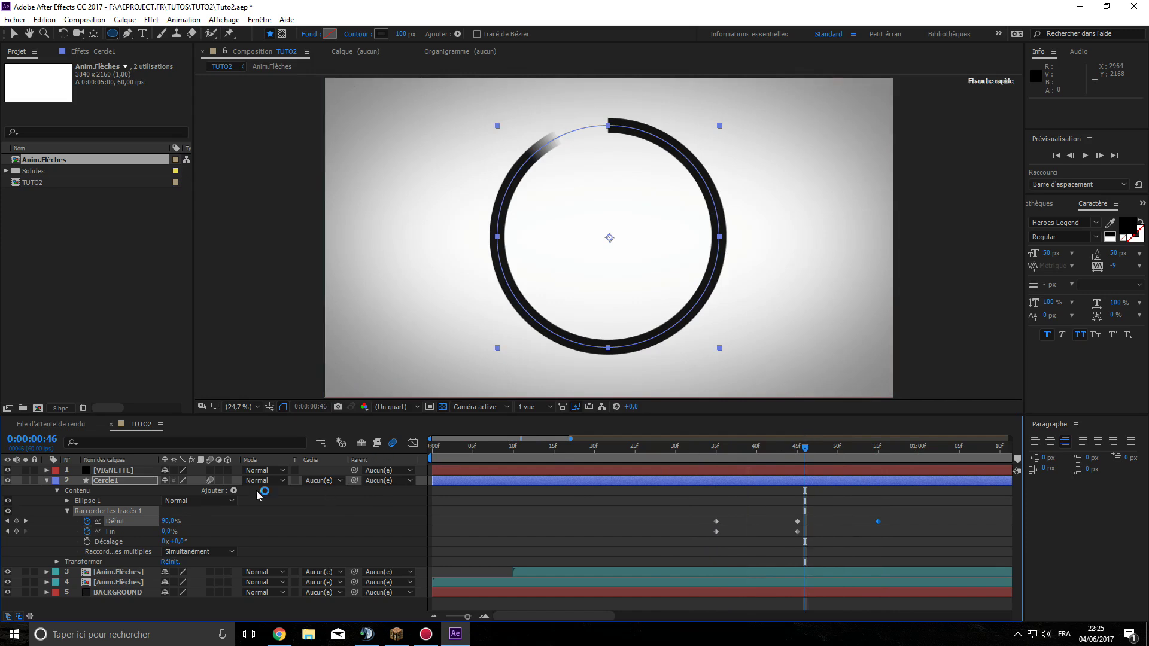
pyautogui.click(130, 481)
pyautogui.press('y')
pyautogui.press('u')
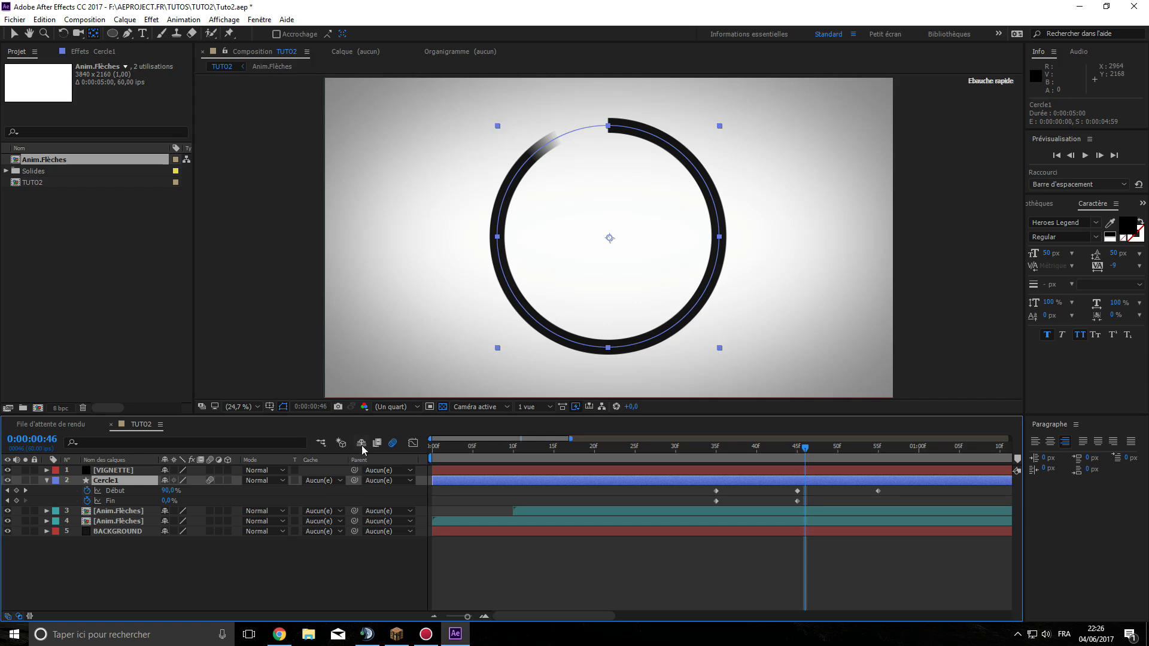
# - Ease the Fin keyframes and lengthen the last keyframe's incoming influence back to frame 40 in the speed graph
pyautogui.click(410, 444)
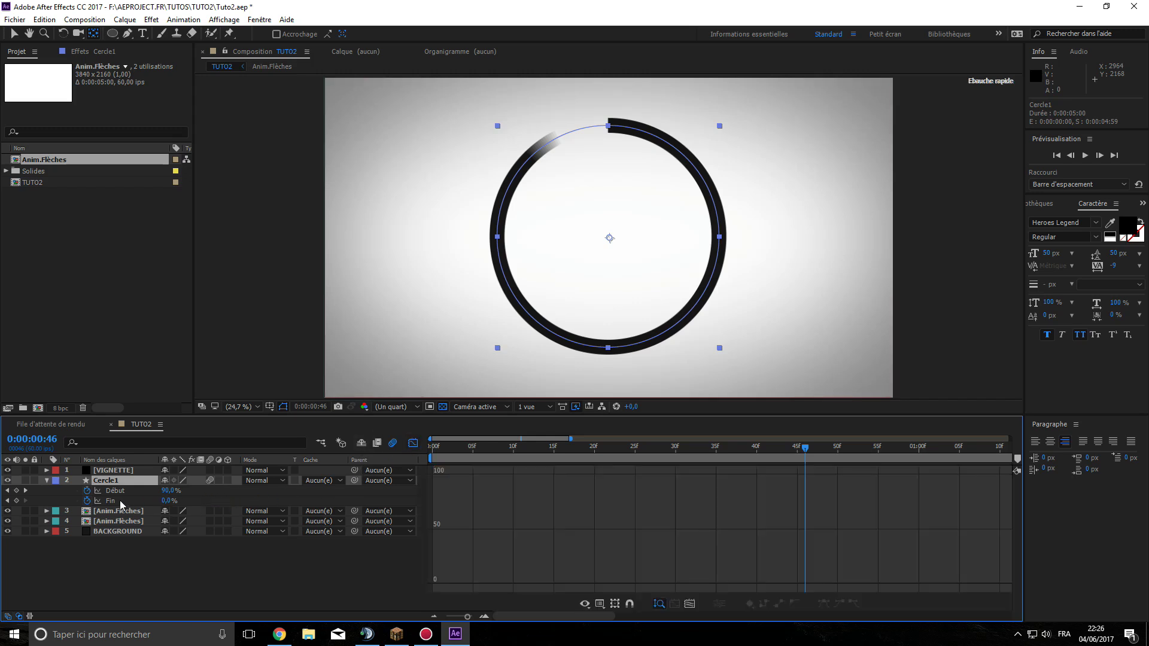
pyautogui.click(413, 444)
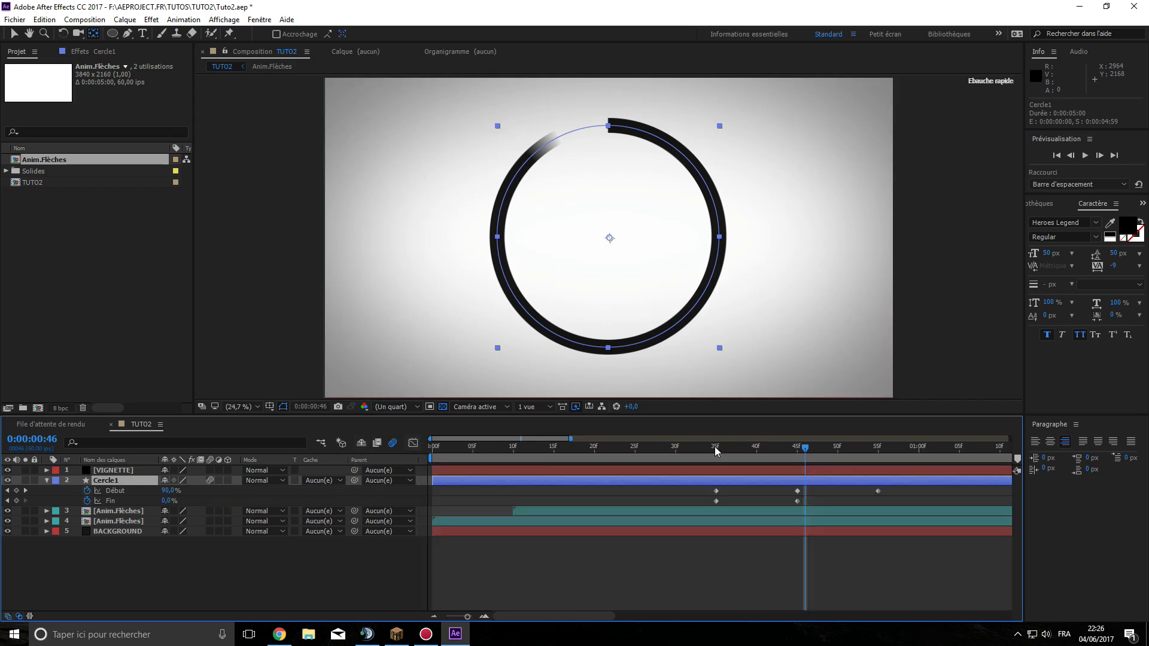
pyautogui.moveTo(801, 446)
pyautogui.mouseDown()
pyautogui.moveTo(714, 446)
pyautogui.moveTo(803, 444)
pyautogui.moveTo(723, 436)
pyautogui.moveTo(903, 437)
pyautogui.moveTo(757, 446)
pyautogui.mouseUp()
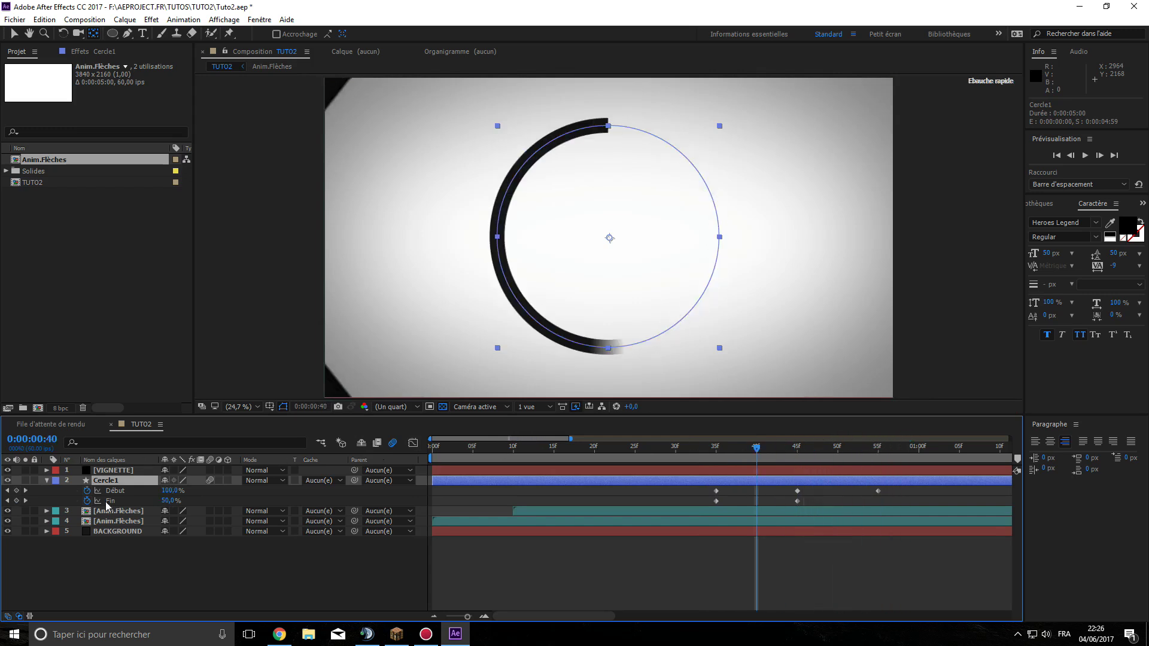
pyautogui.click(413, 444)
pyautogui.click(136, 502)
pyautogui.click(824, 604)
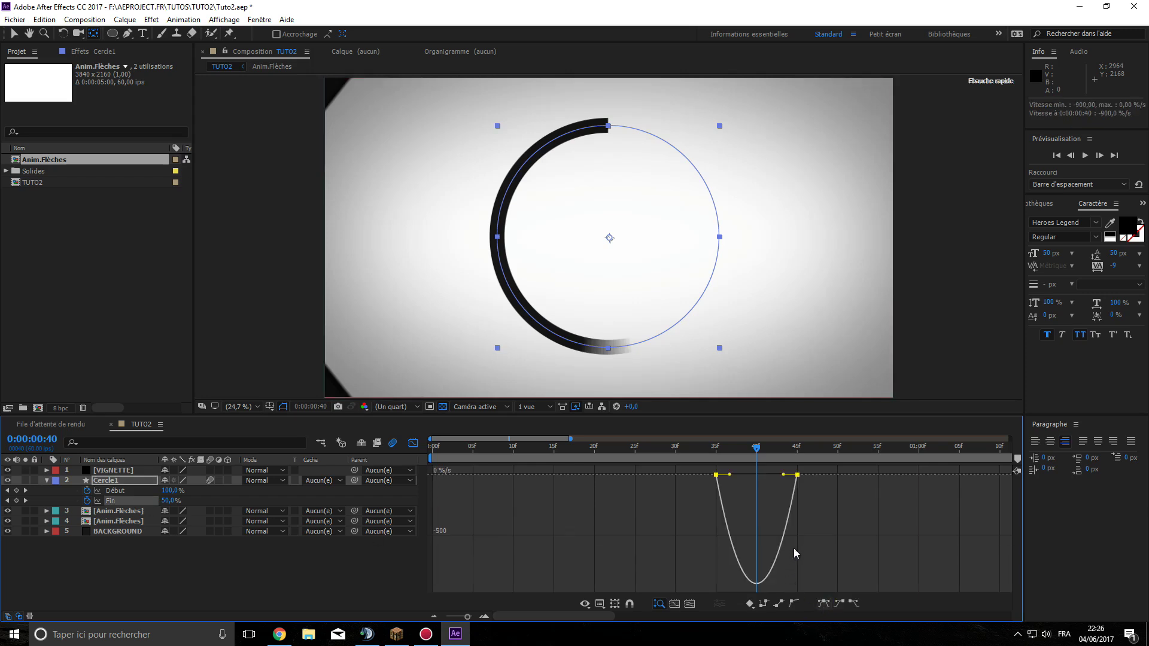
pyautogui.click(664, 606)
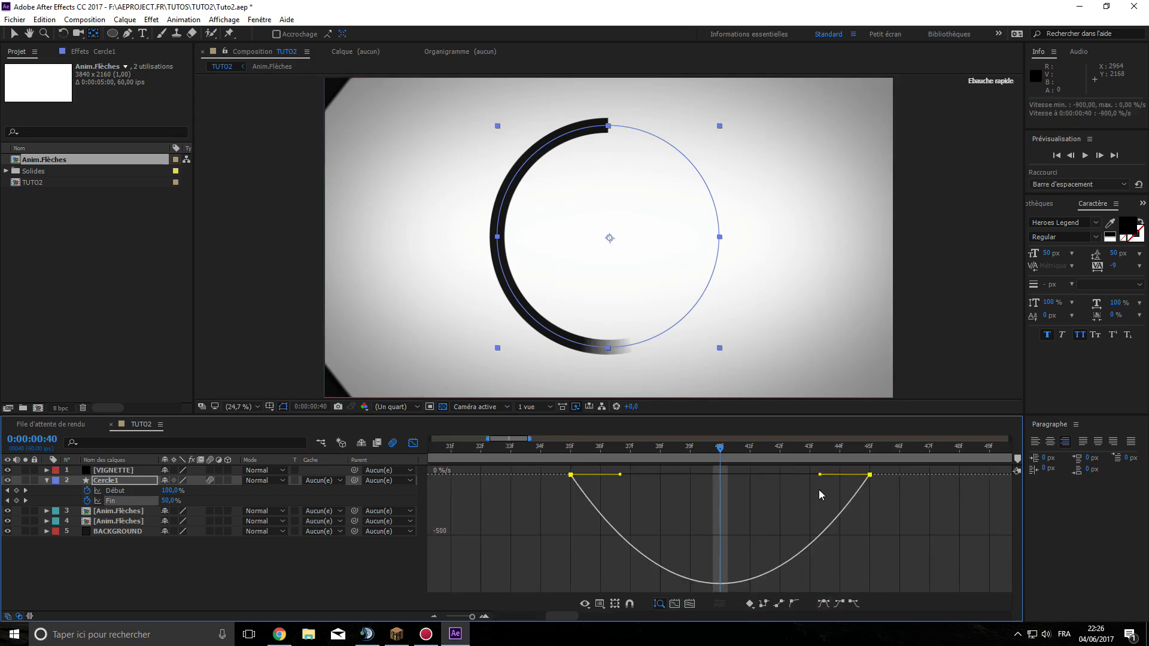
pyautogui.moveTo(820, 476); pyautogui.dragTo(720, 475)
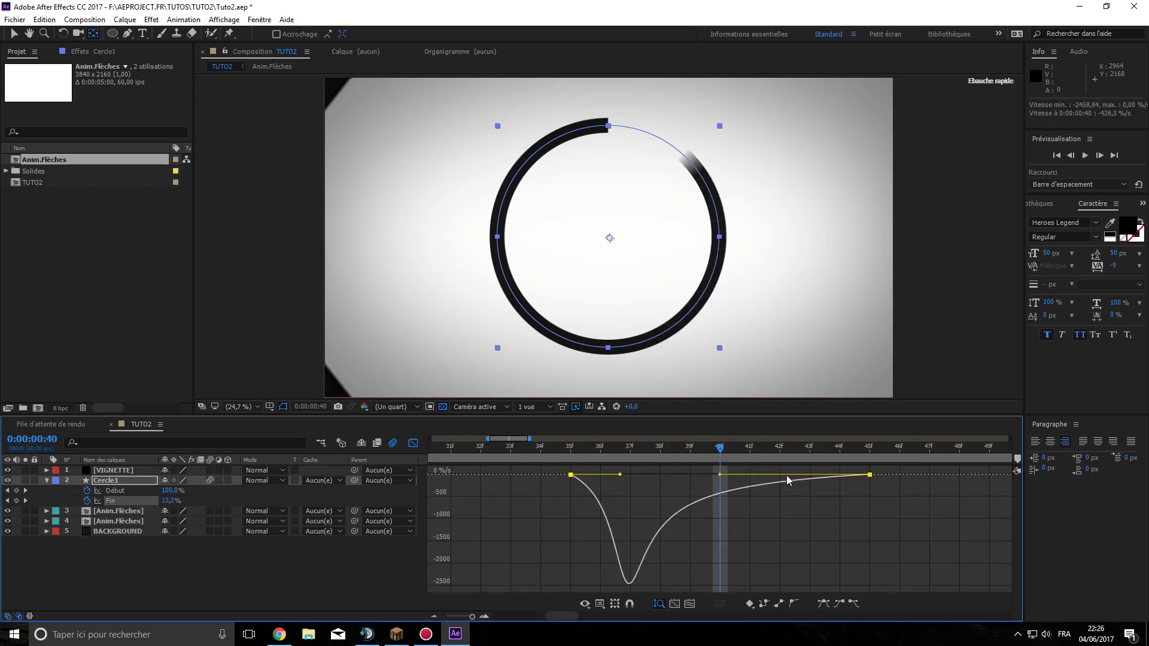
# - Ease the Début keyframes and lengthen the outgoing influence of the frame 45 keyframe to about frame 50
pyautogui.click(128, 490)
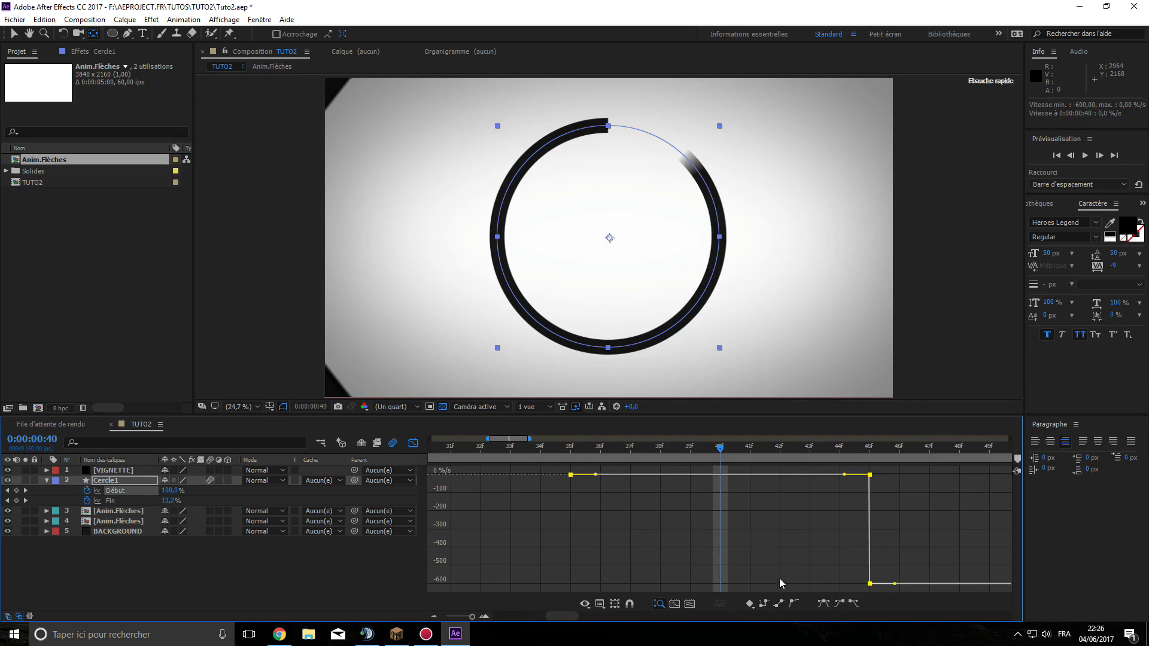
pyautogui.click(822, 604)
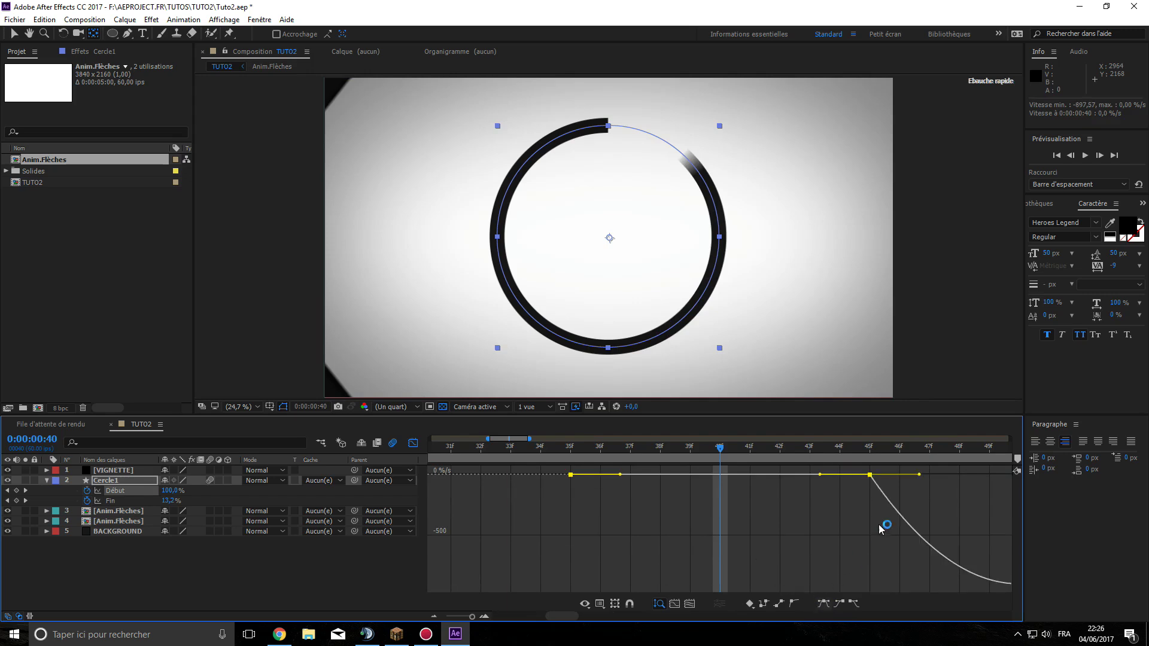
pyautogui.click(677, 605)
pyautogui.moveTo(813, 478); pyautogui.dragTo(952, 480)
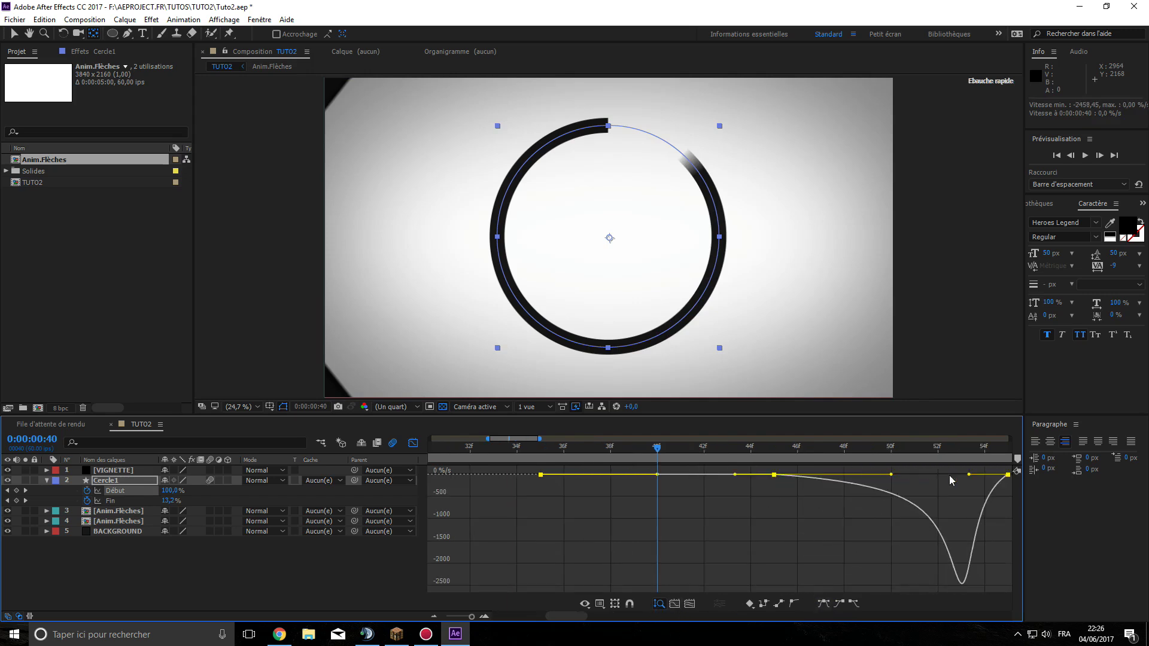
pyautogui.click(413, 443)
# - Preview the arrow and circle animation from the start of the composition
pyautogui.moveTo(537, 439); pyautogui.dragTo(791, 439)
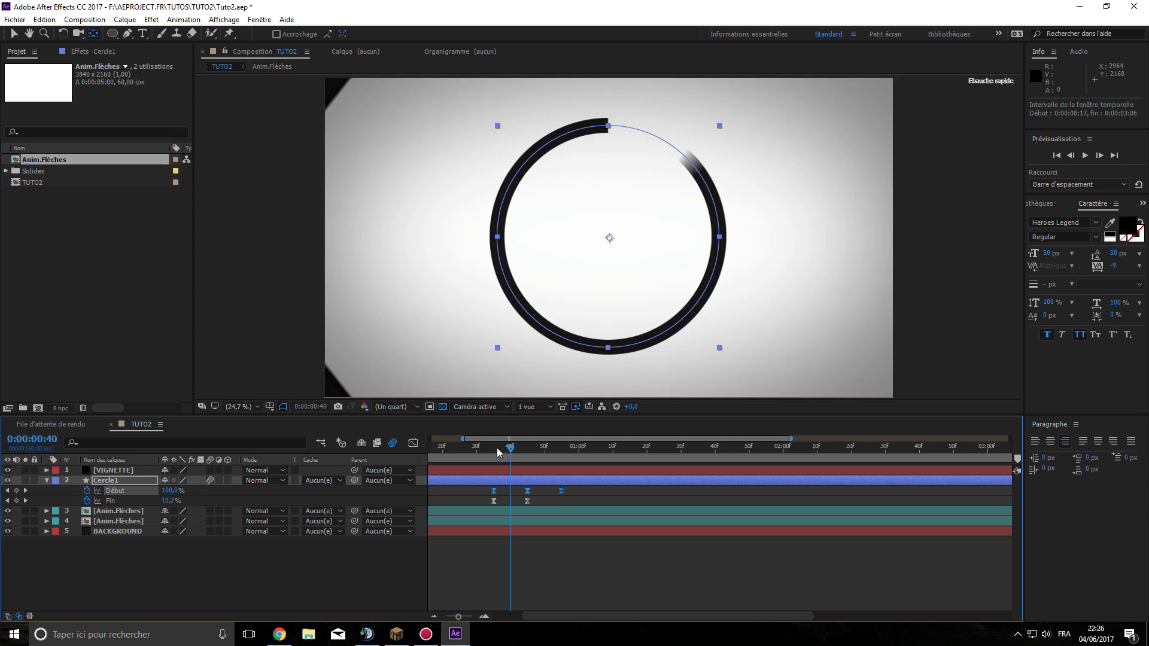
pyautogui.moveTo(464, 440)
pyautogui.mouseDown()
pyautogui.moveTo(430, 450)
pyautogui.moveTo(537, 450)
pyautogui.moveTo(523, 449)
pyautogui.mouseUp()
pyautogui.click(1085, 155)
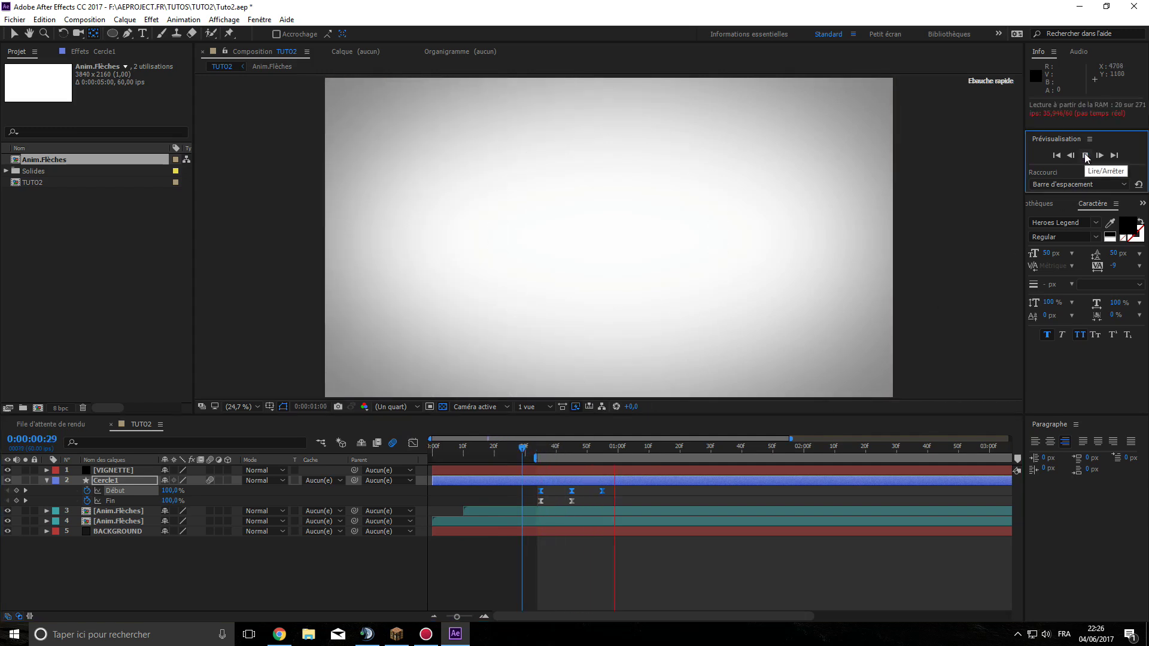
pyautogui.click(1085, 155)
pyautogui.click(1060, 156)
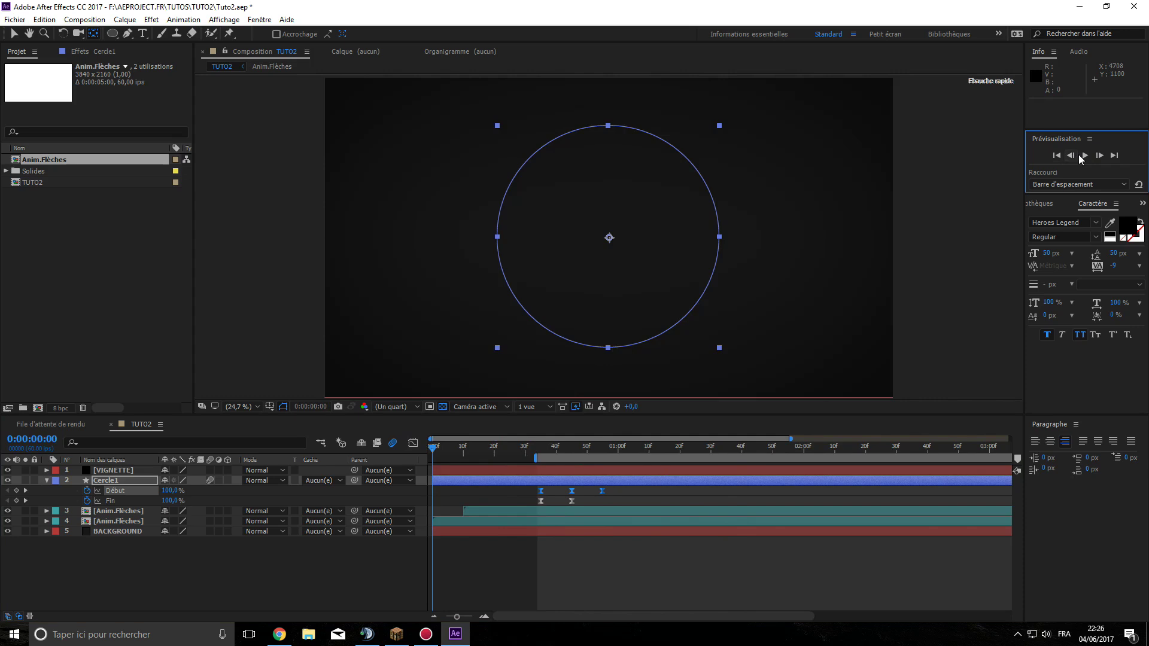
pyautogui.click(1086, 156)
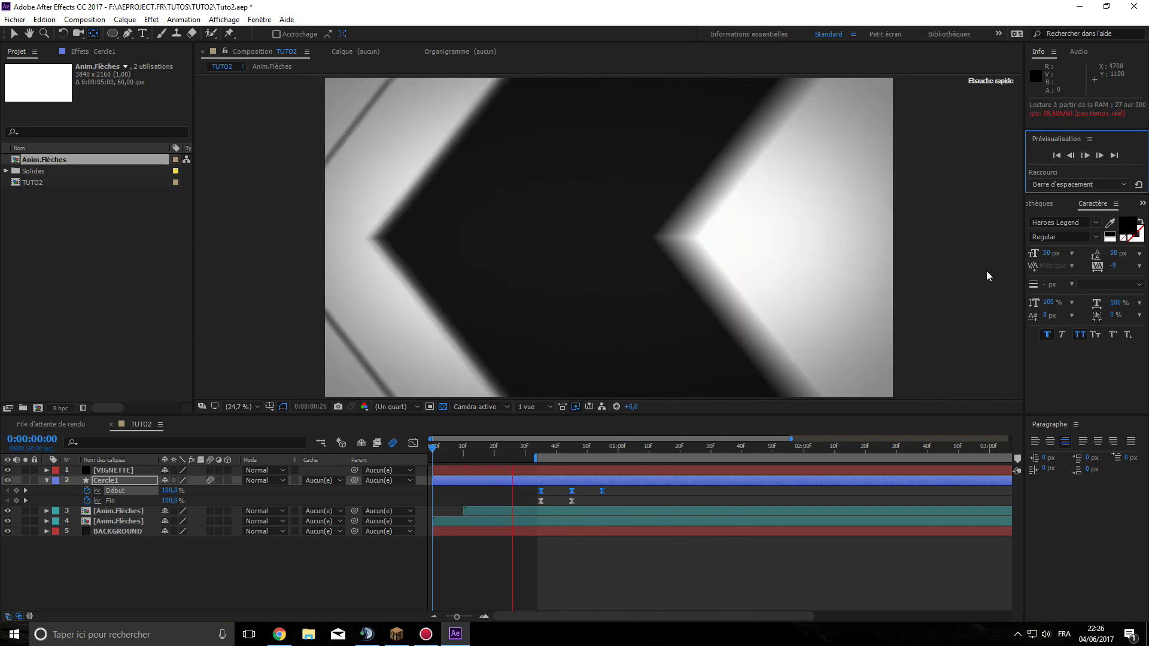
pyautogui.click(1086, 157)
pyautogui.click(1087, 157)
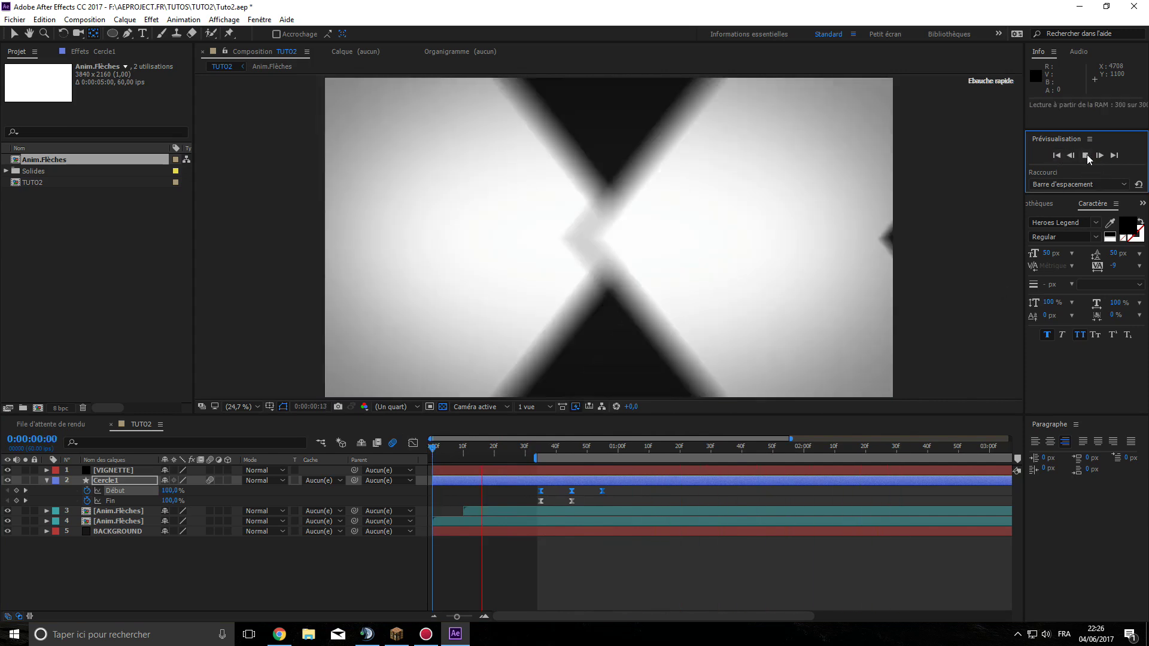
pyautogui.click(1087, 156)
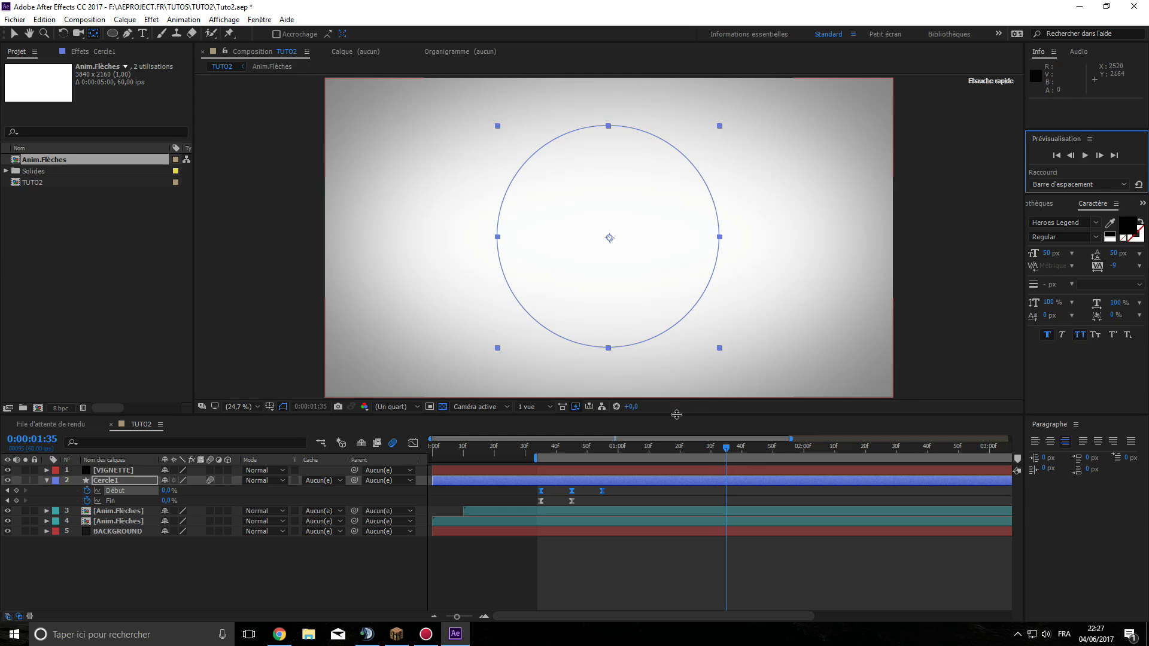
# - Move the work area's start back to 0:00:00:00 and deselect the Début keyframes
pyautogui.moveTo(725, 453); pyautogui.dragTo(385, 448)
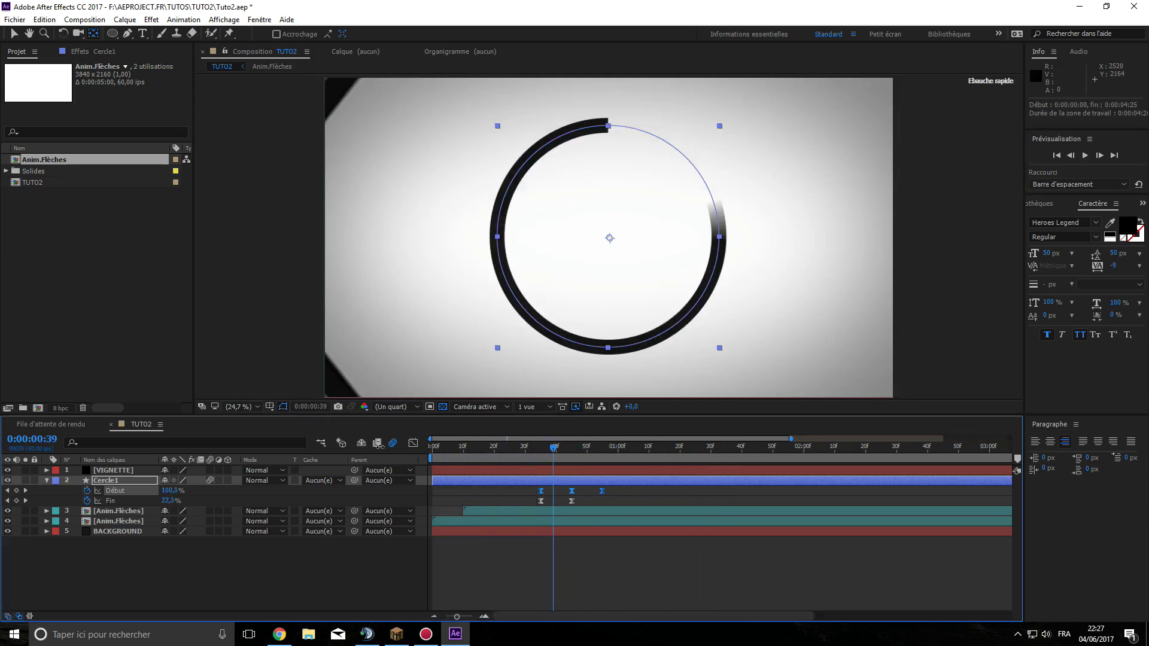
pyautogui.moveTo(789, 438); pyautogui.dragTo(563, 440)
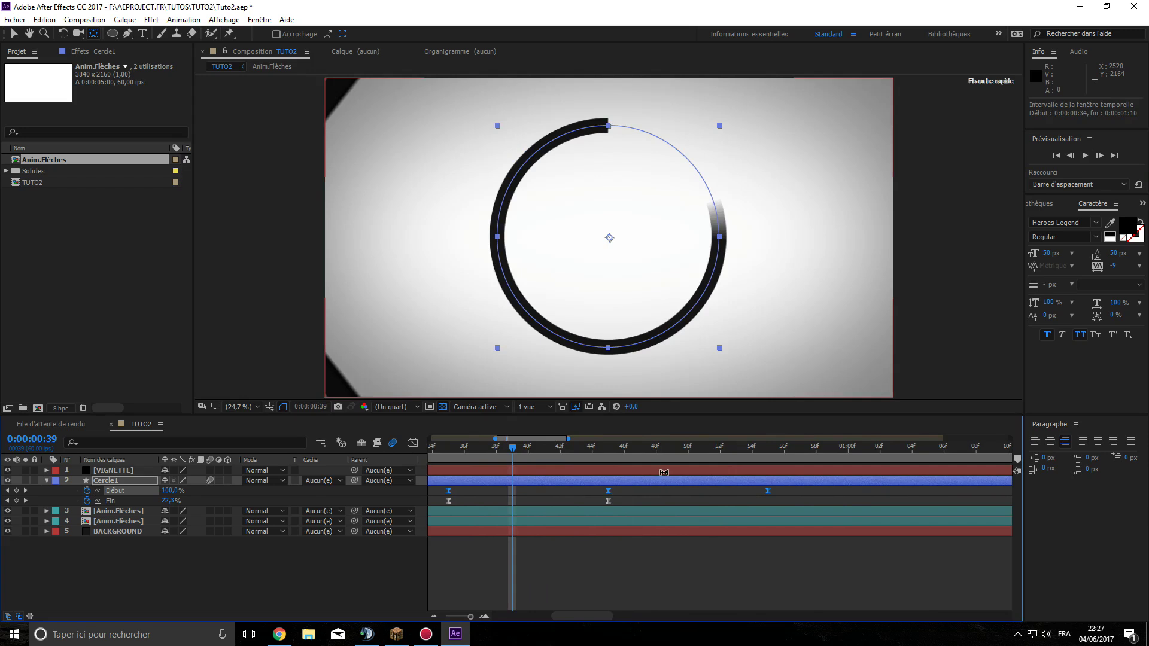
pyautogui.click(626, 493)
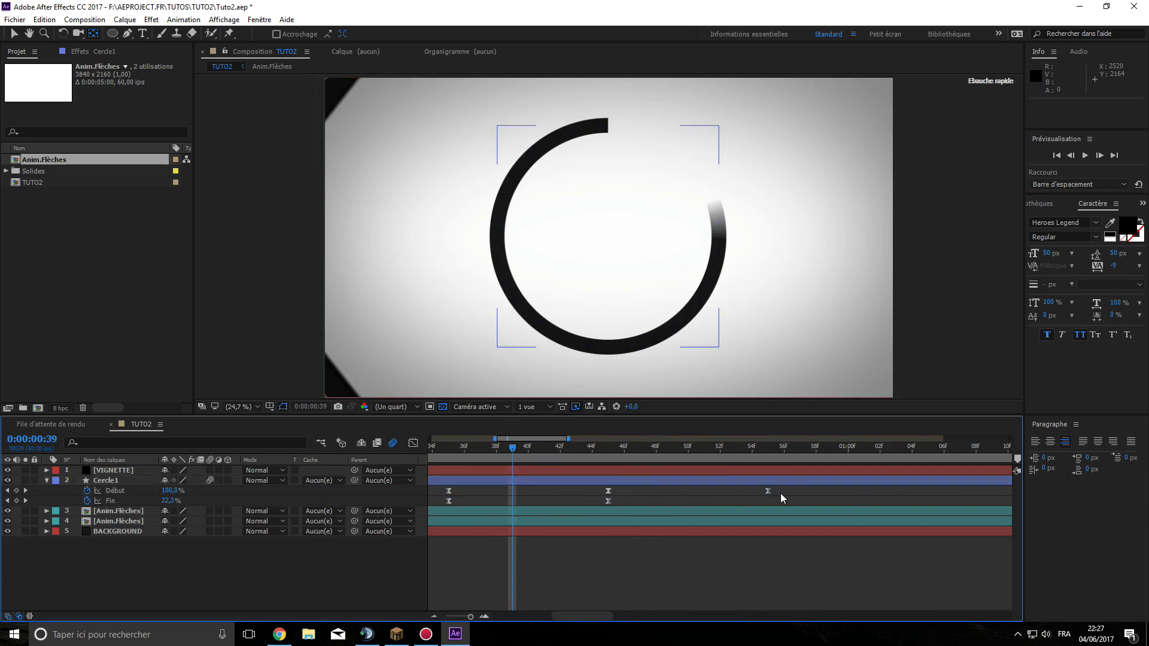
# - Slow the circle by moving Début's second and Fin's last keyframes to 0:00:00:55 and Début's last keyframe to 0:00:01:15
pyautogui.moveTo(568, 439); pyautogui.dragTo(576, 439)
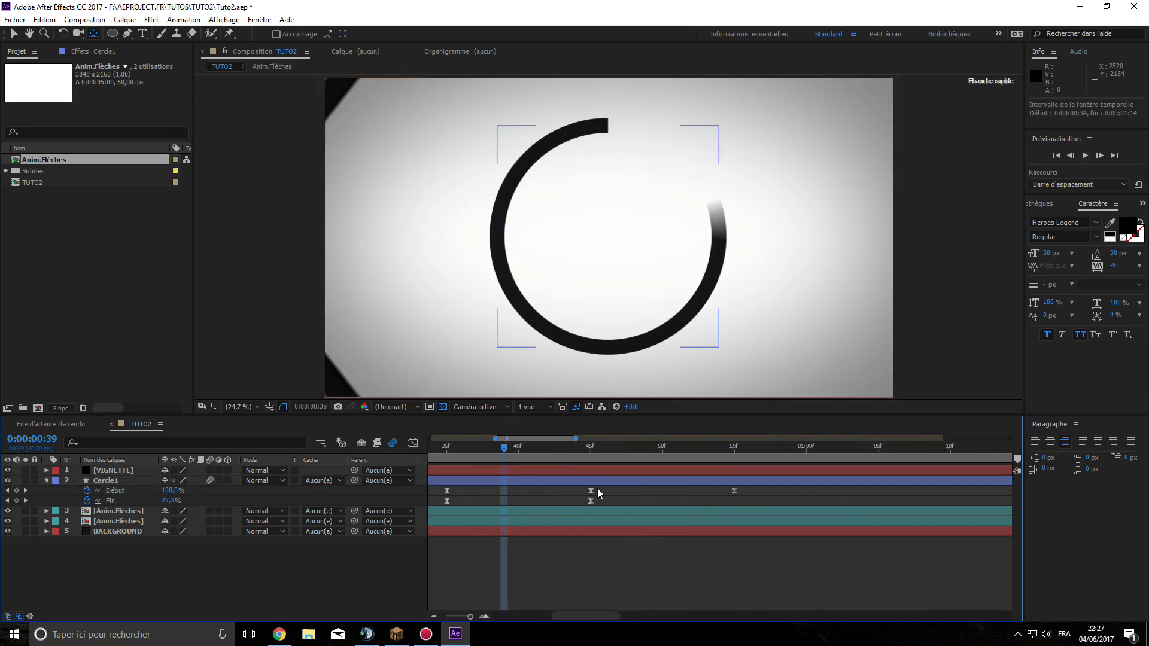
pyautogui.moveTo(737, 496)
pyautogui.moveTo(734, 490); pyautogui.dragTo(878, 491)
pyautogui.click(736, 492)
pyautogui.moveTo(591, 506); pyautogui.dragTo(735, 502)
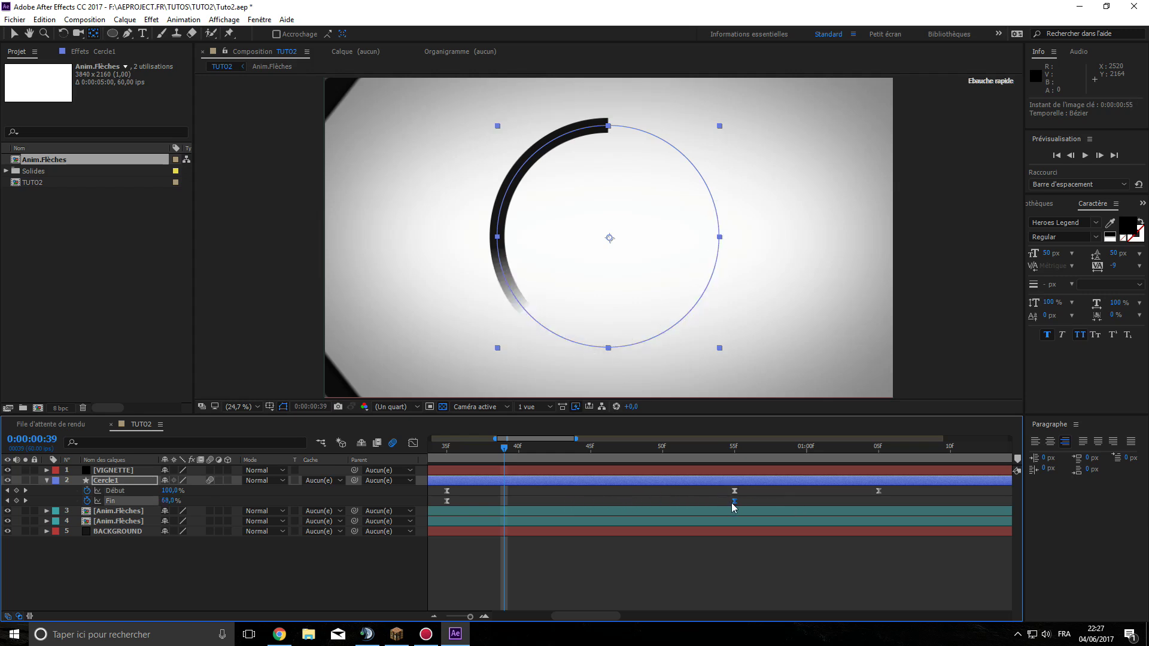
pyautogui.moveTo(578, 440); pyautogui.dragTo(612, 440)
pyautogui.moveTo(739, 494); pyautogui.dragTo(832, 488)
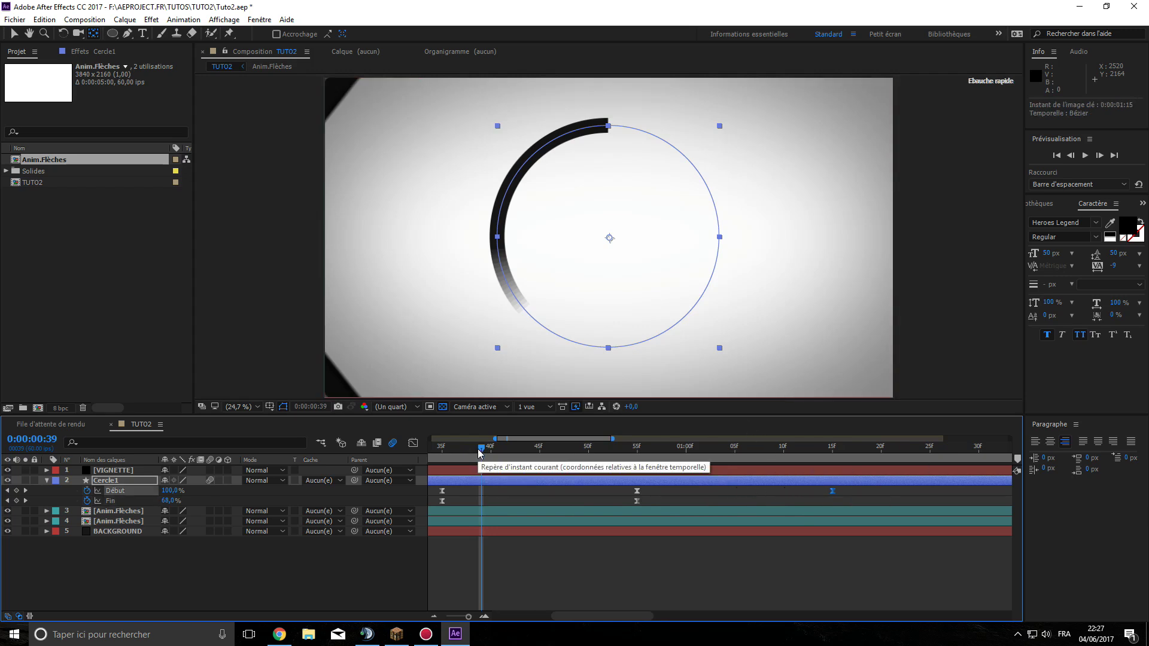
# - Preview the retimed circle animation from the start of the composition
pyautogui.moveTo(495, 439); pyautogui.dragTo(430, 438)
pyautogui.click(1081, 156)
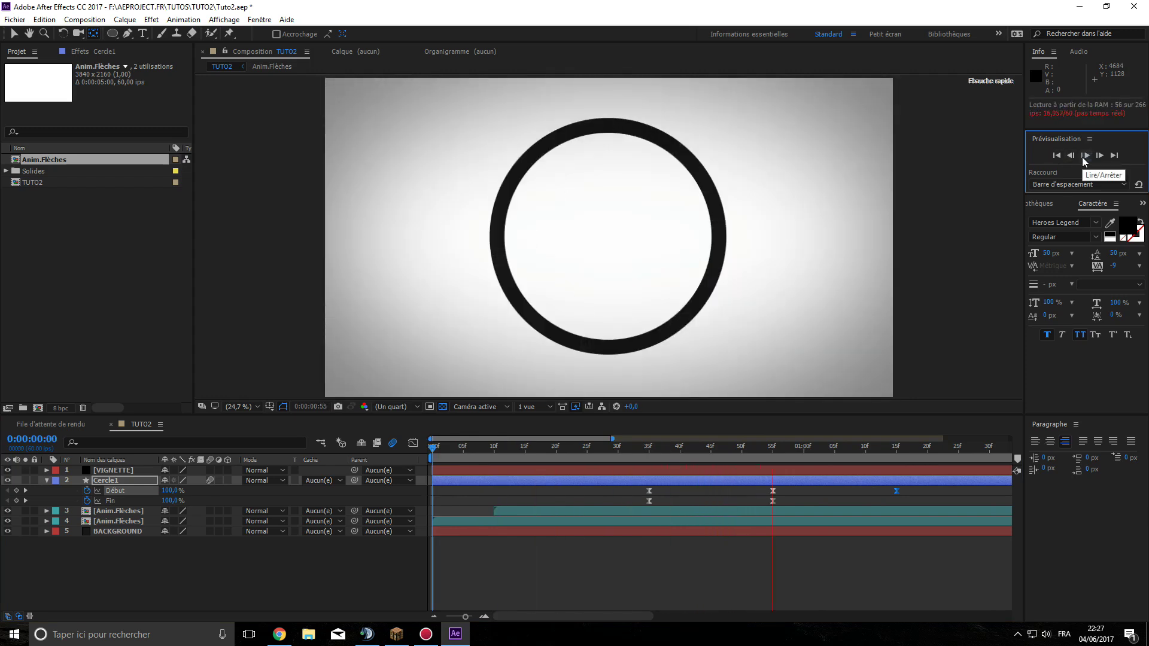
pyautogui.click(1085, 156)
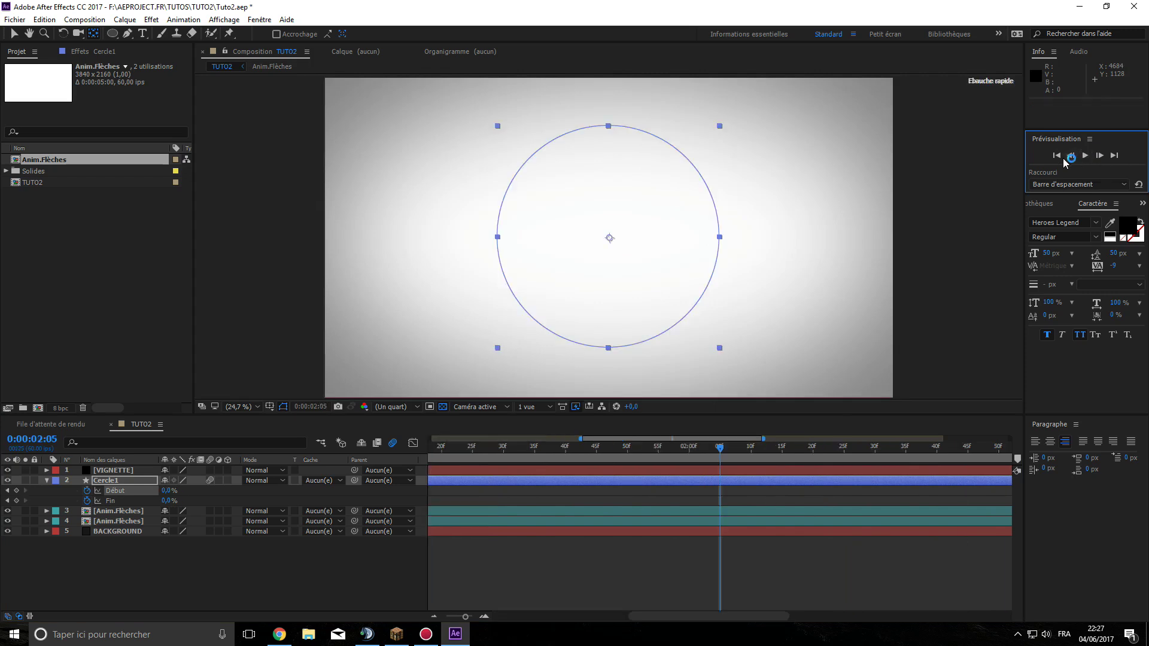
# - Play back the composition again to check the circle's new timing, then stop the playback
pyautogui.click(1085, 155)
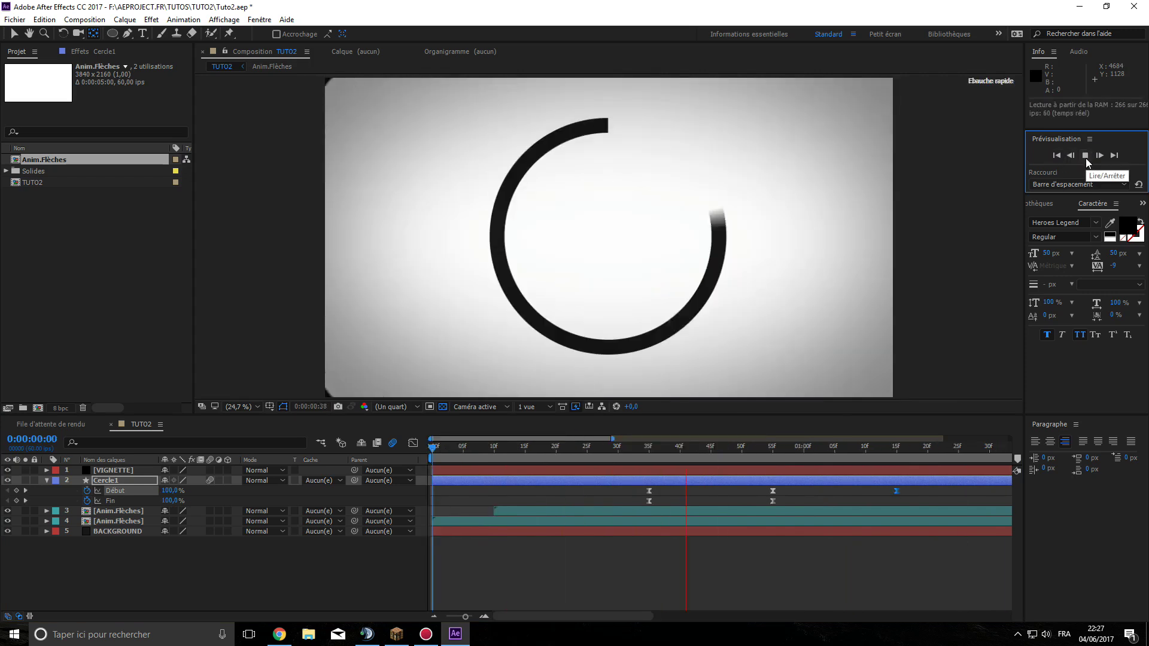
pyautogui.press('space')
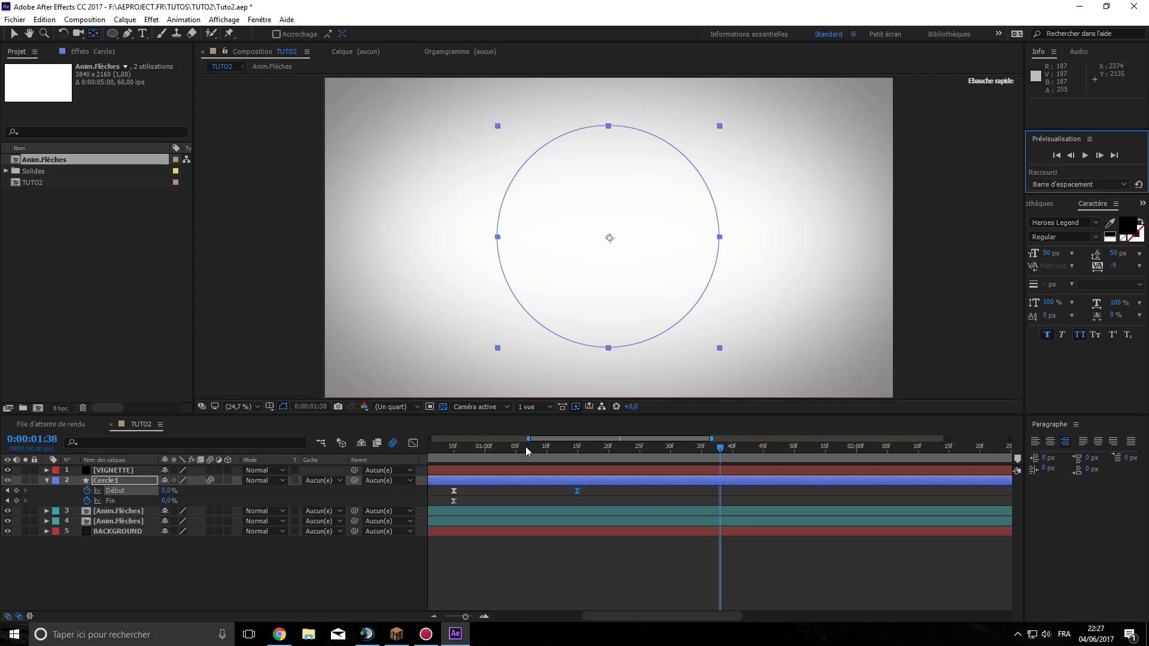
# - Move the current time to 0:00:01:05 and add an Ombre portée layer style to the Cercle1 layer
pyautogui.moveTo(529, 440); pyautogui.dragTo(482, 440)
pyautogui.click(270, 545)
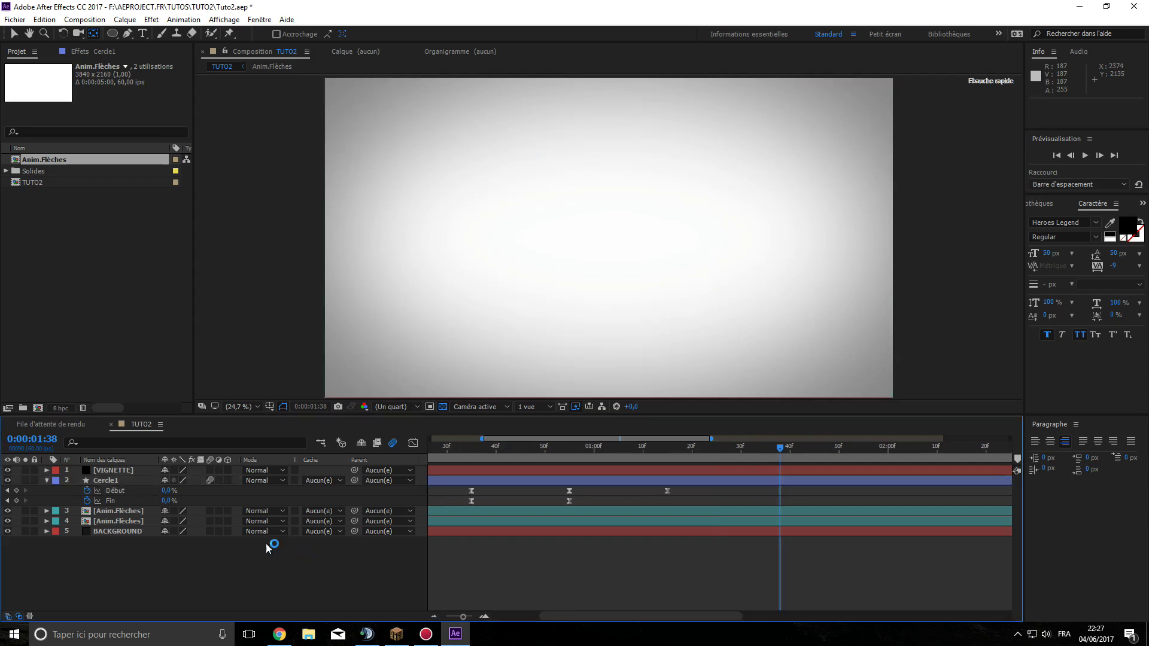
pyautogui.click(111, 481)
pyautogui.moveTo(782, 450)
pyautogui.mouseDown()
pyautogui.moveTo(550, 448)
pyautogui.moveTo(623, 441)
pyautogui.mouseUp()
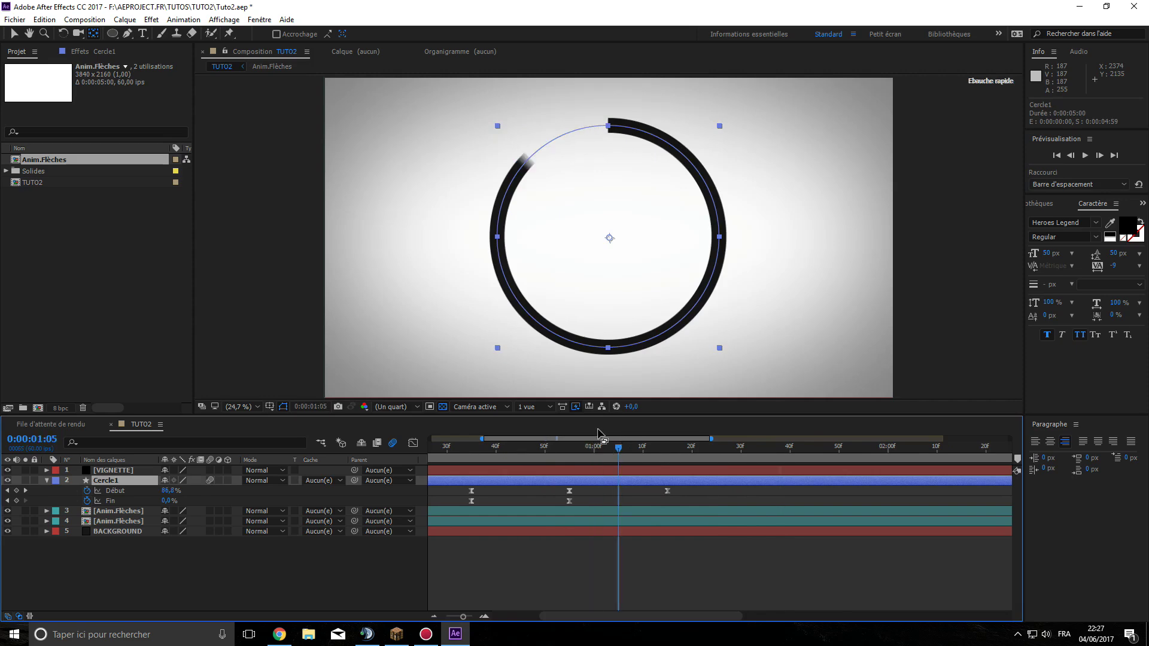
pyautogui.rightClick(129, 481)
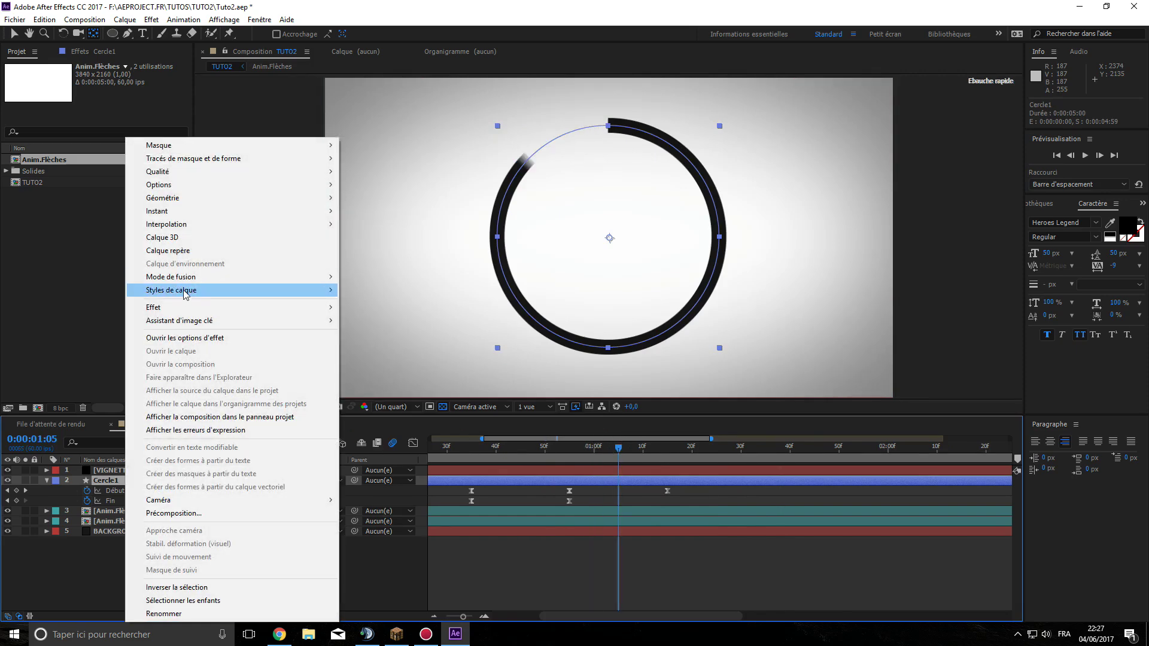
pyautogui.moveTo(185, 292)
pyautogui.click(374, 333)
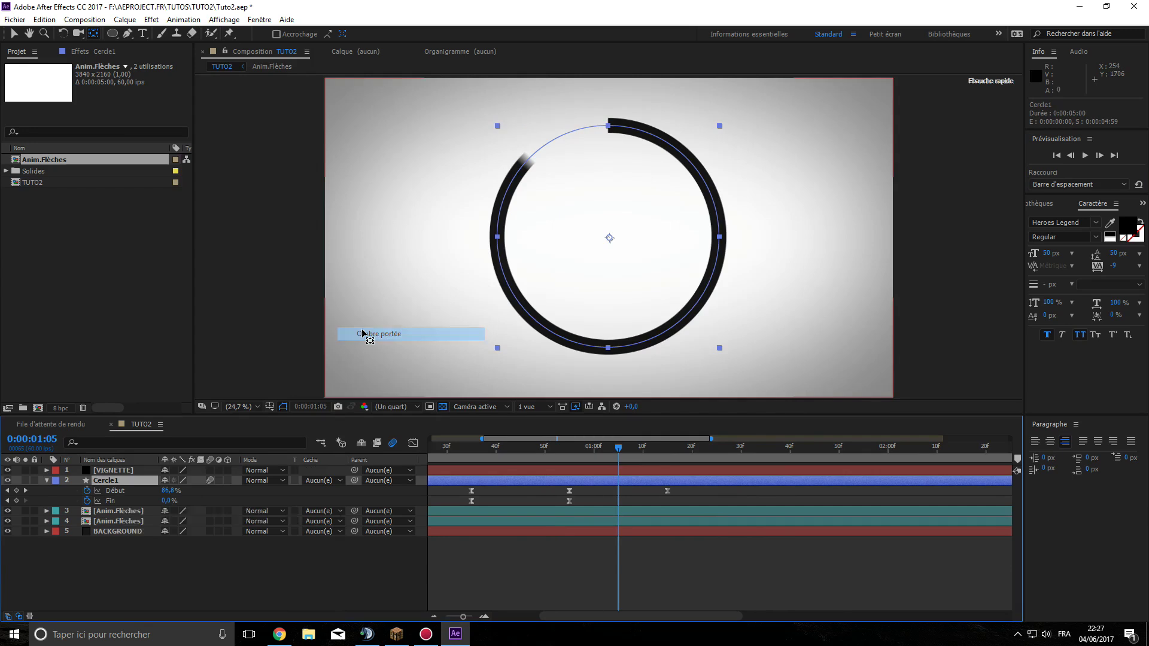
# - Set the drop shadow on Cercle1 to 50% opacity, a distance of 50 and an angle of 170°
pyautogui.click(67, 533)
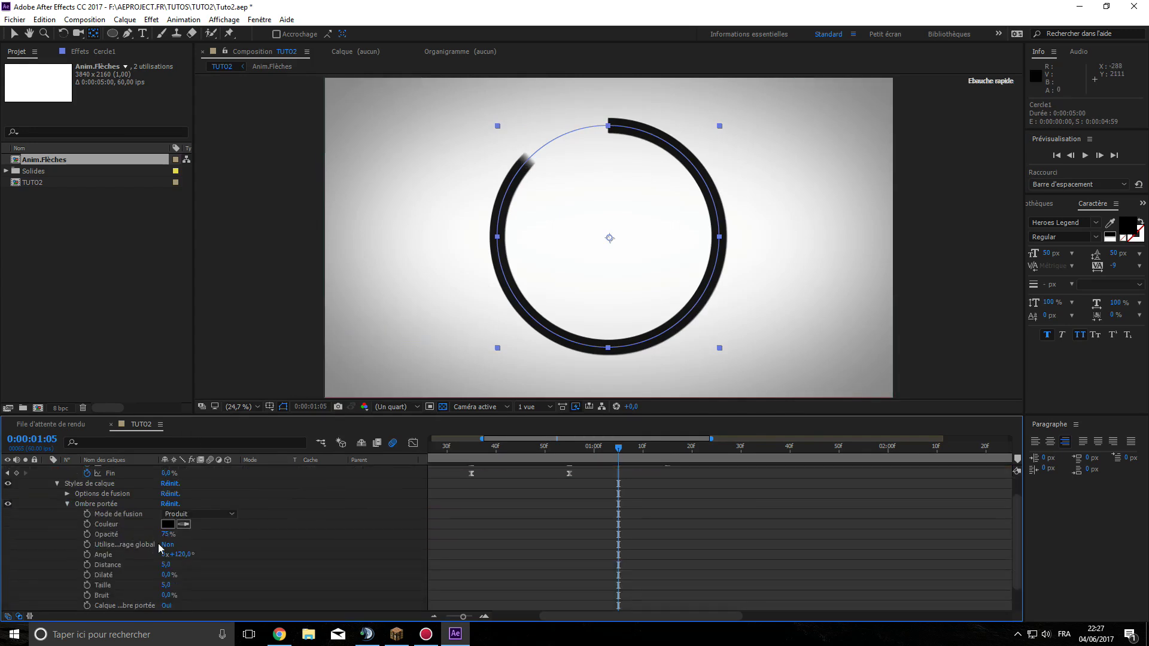
pyautogui.write('50')
pyautogui.press('Return')
pyautogui.write('1')
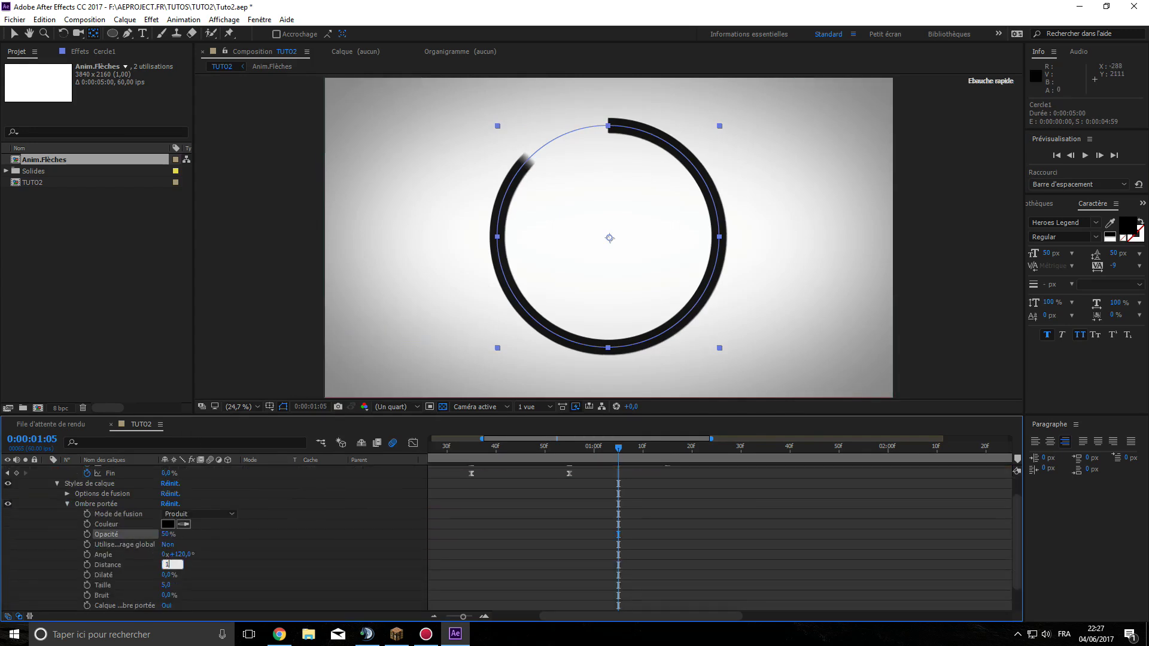
pyautogui.write('50')
pyautogui.press('Return')
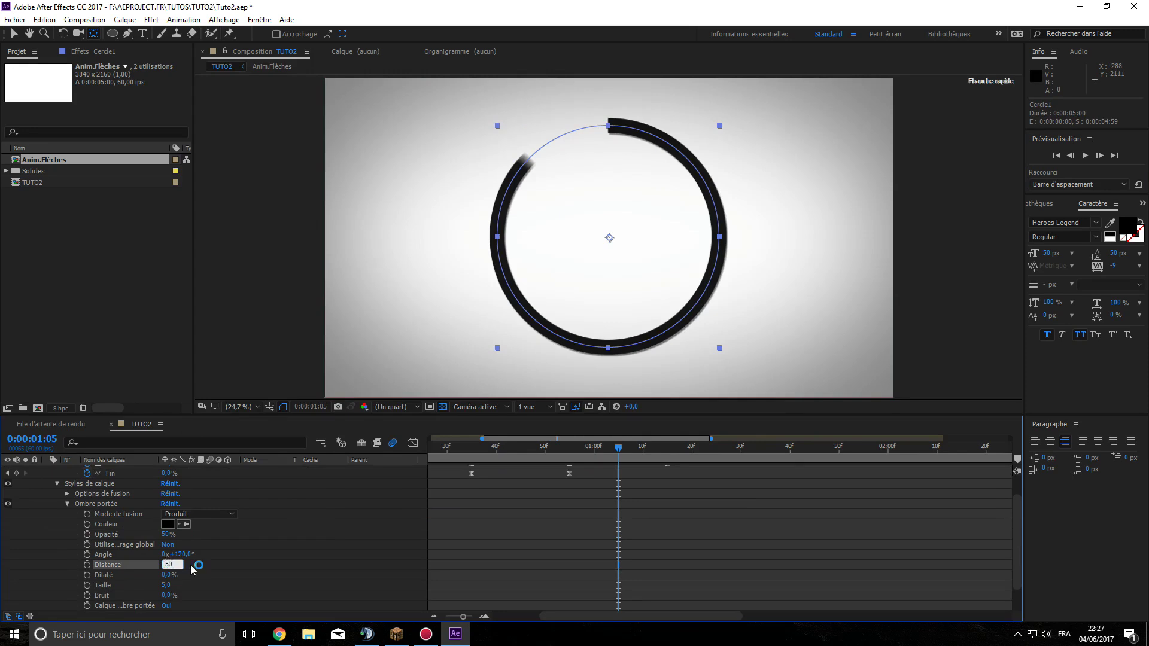
pyautogui.press('Return')
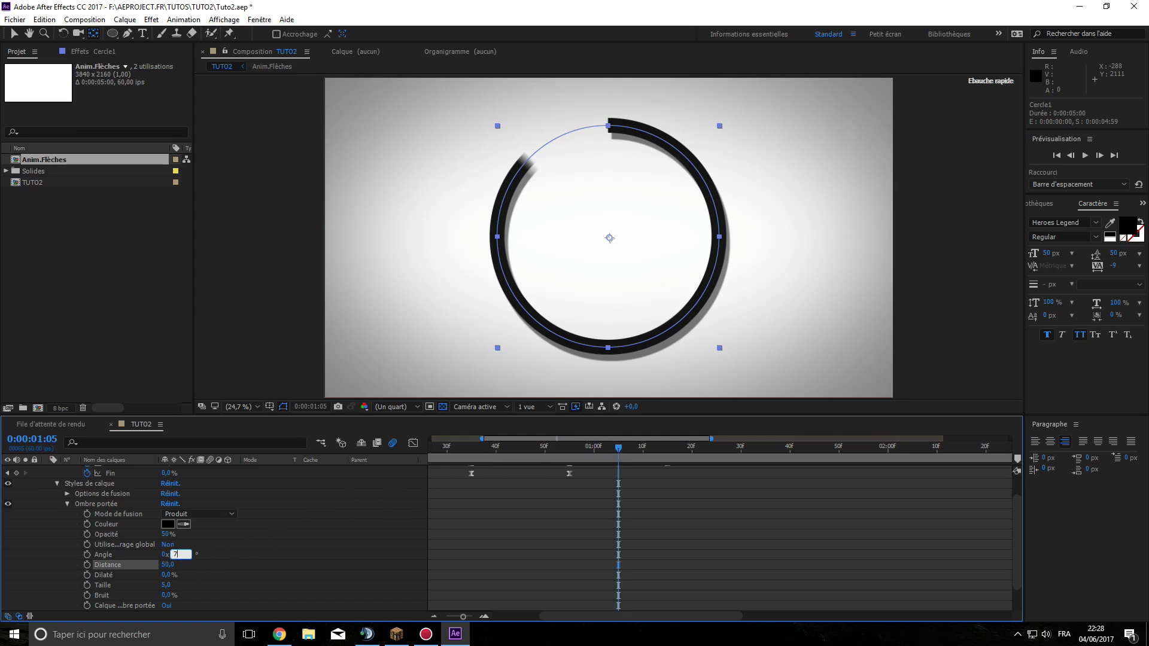
pyautogui.write('70')
pyautogui.press('Return')
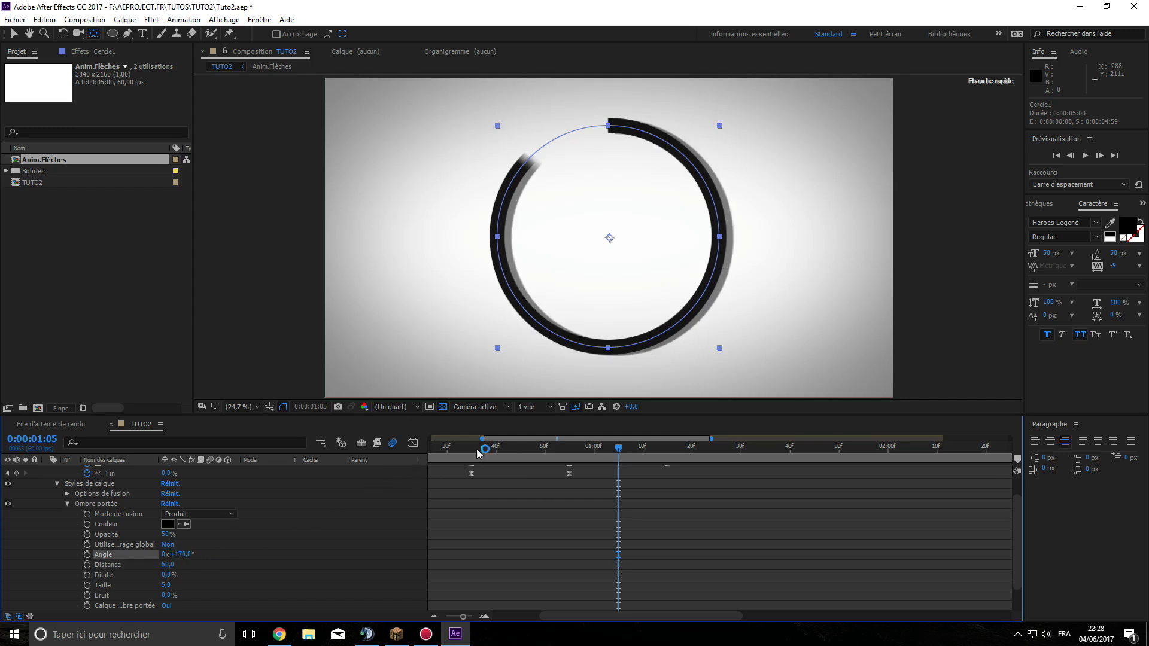
# - Move the playhead to 0:00:00:52 and collapse the properties of the Cercle1 layer
pyautogui.moveTo(618, 456); pyautogui.dragTo(557, 446)
pyautogui.scroll(3, 203, 497)
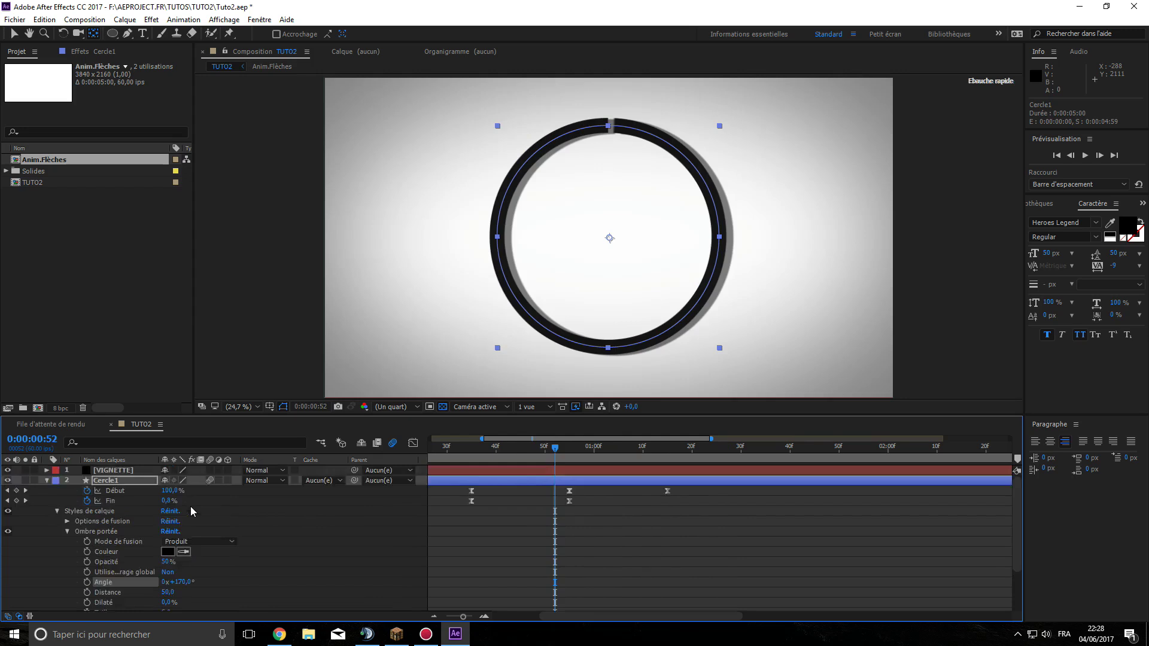
pyautogui.scroll(-5, 151, 529)
pyautogui.hotkey('ctrl', 'a')
pyautogui.scroll(2, 108, 498)
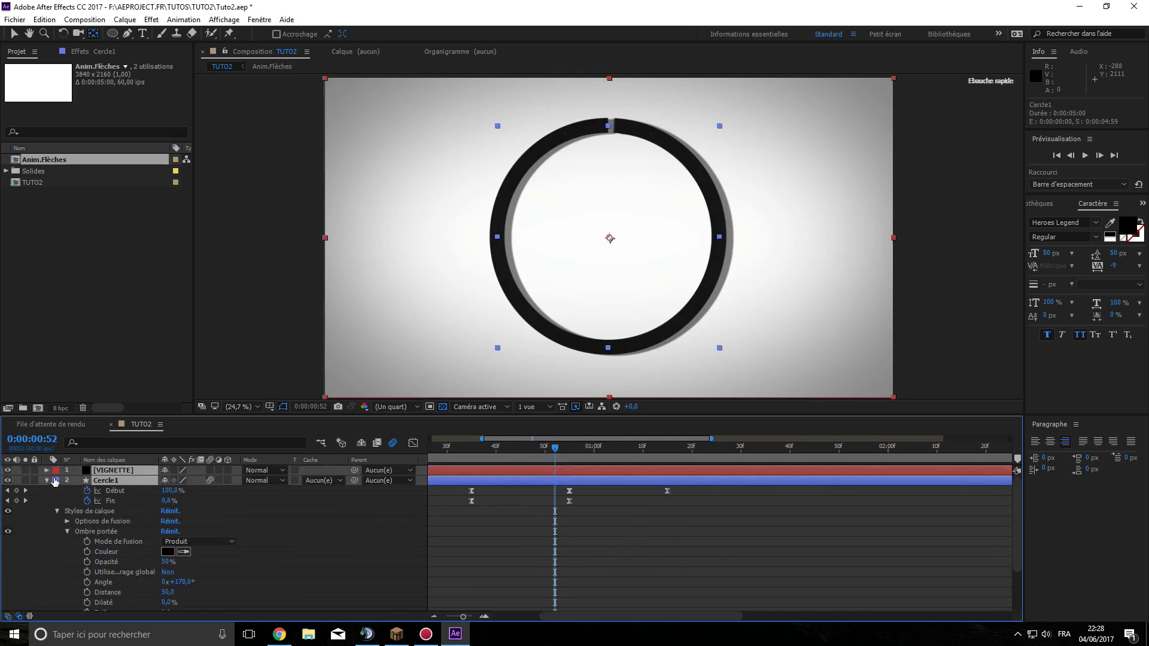
pyautogui.click(47, 480)
pyautogui.click(102, 546)
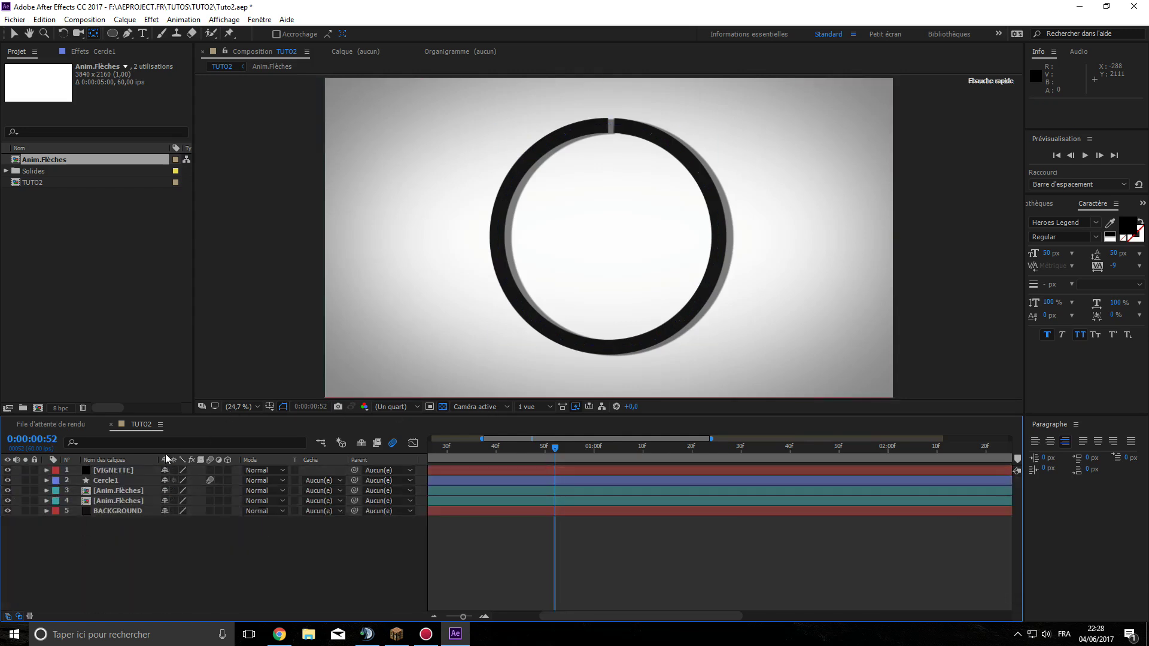
# - Duplicate the Cercle1 layer directly above the original
pyautogui.click(138, 481)
pyautogui.hotkey('ctrl', 'c')
pyautogui.hotkey('ctrl', 'v')
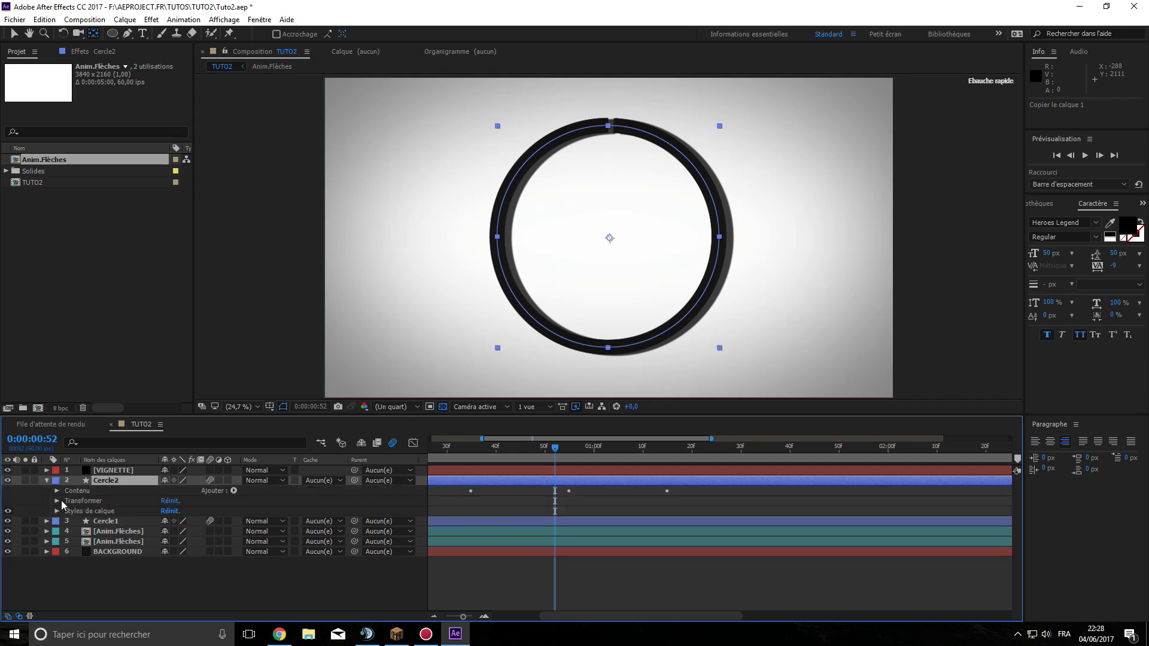
# - Scale the Cercle2 layer to 125% so that it forms a larger ring around Cercle1
pyautogui.click(57, 501)
pyautogui.moveTo(178, 532)
pyautogui.mouseDown()
pyautogui.moveTo(193, 517)
pyautogui.moveTo(182, 532)
pyautogui.mouseUp()
pyautogui.write('125')
pyautogui.press('Return')
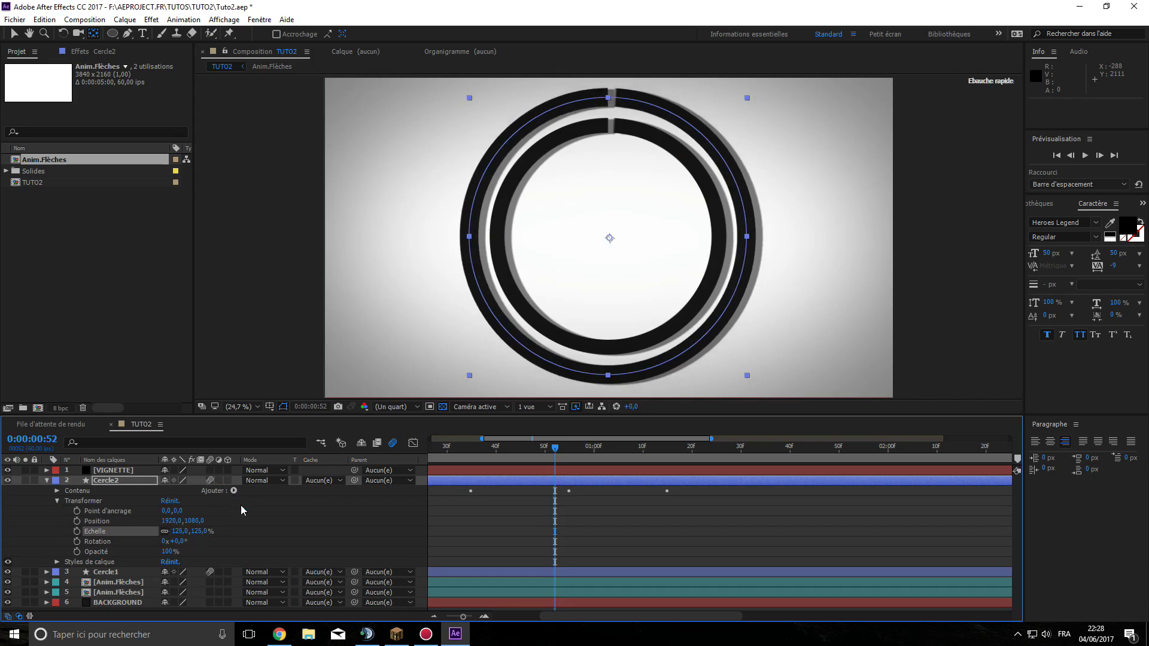
pyautogui.click(119, 478)
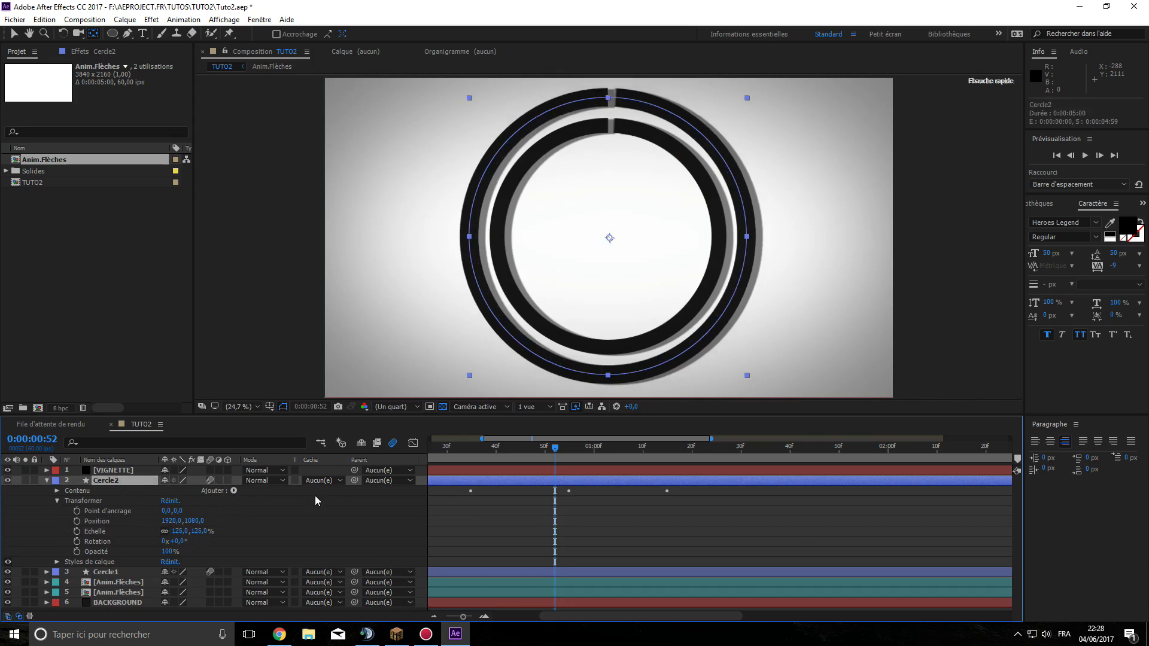
pyautogui.click(340, 523)
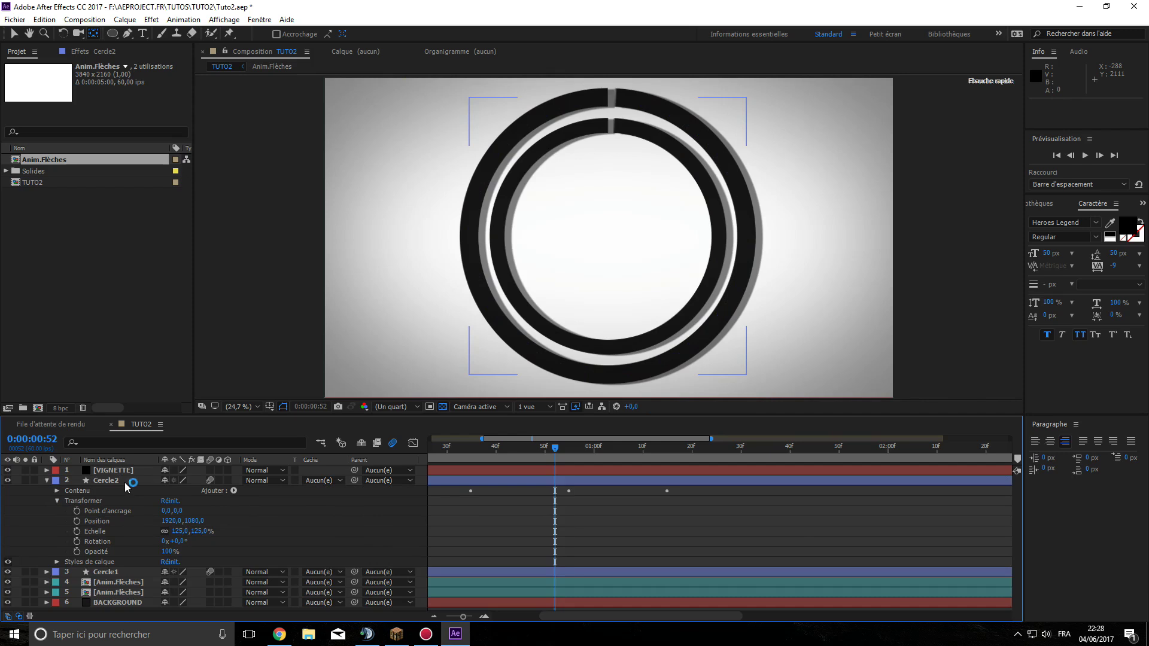
# - Set the stroke width of the Cercle2 ring to 85 px
pyautogui.click(125, 482)
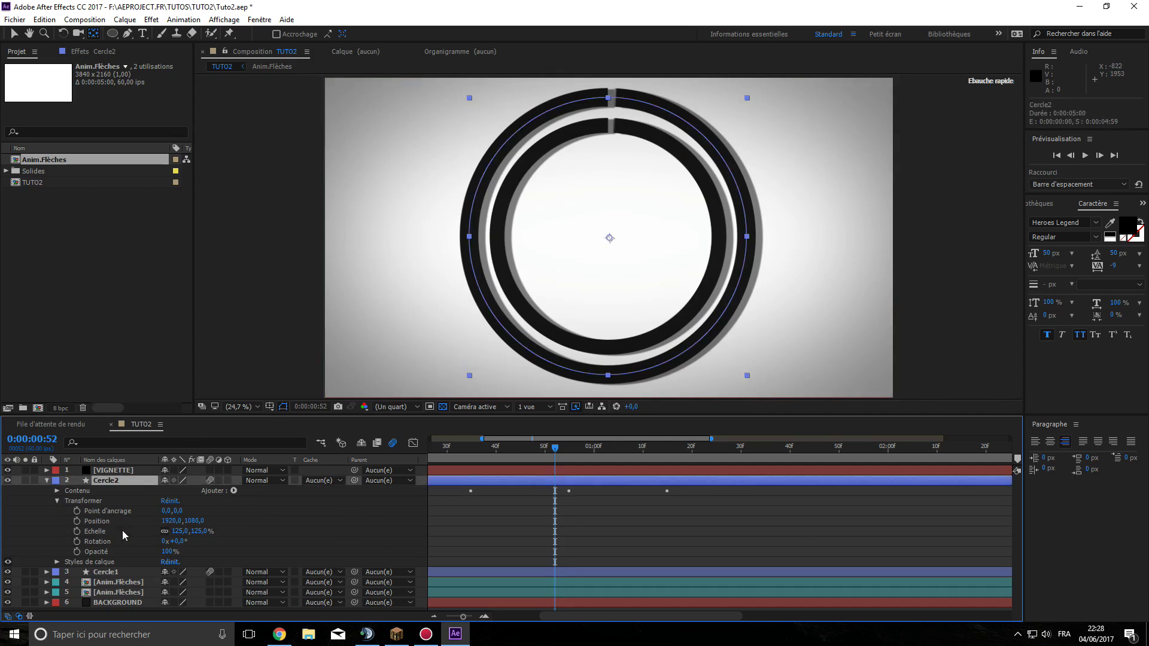
pyautogui.click(56, 500)
pyautogui.click(111, 36)
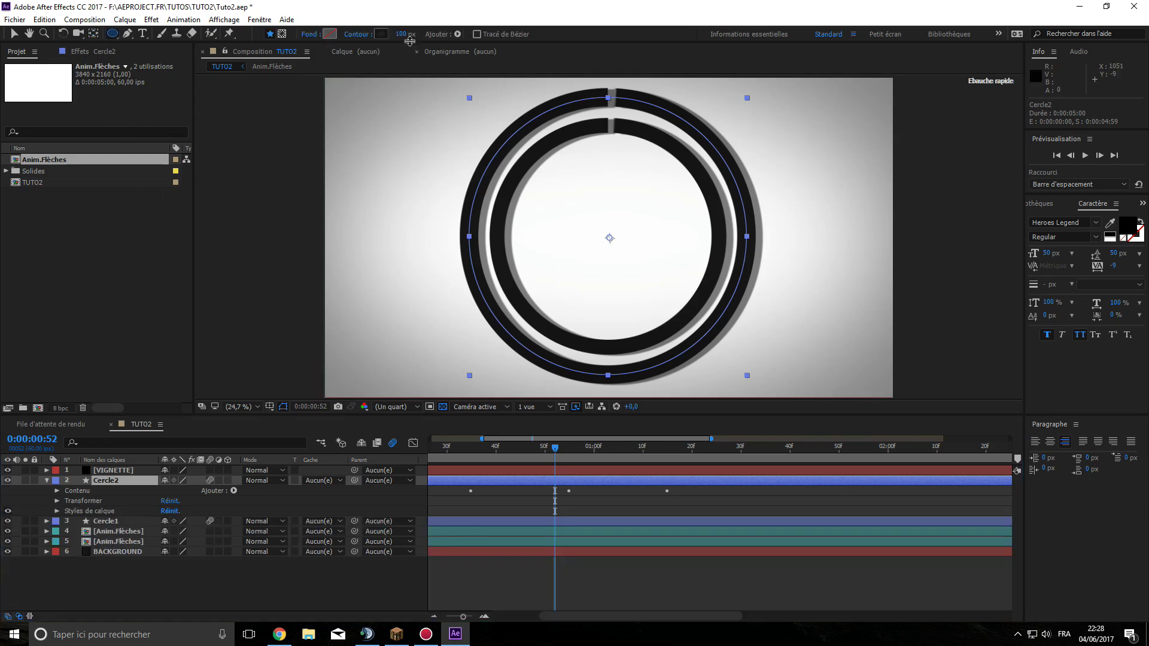
pyautogui.moveTo(406, 34); pyautogui.dragTo(396, 40)
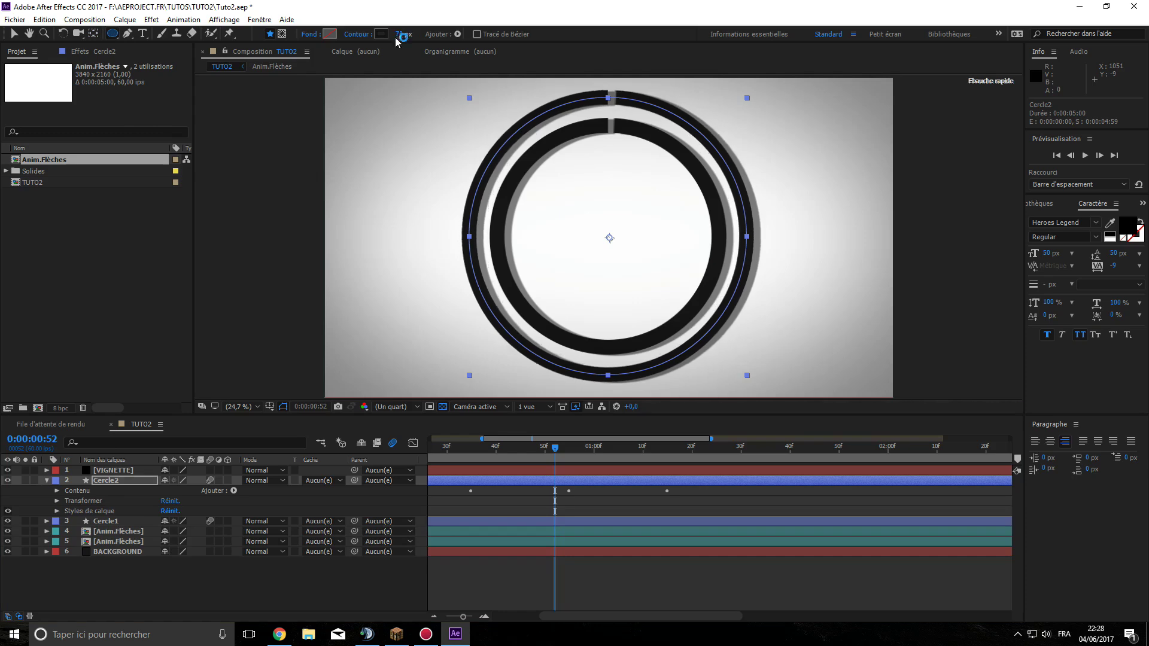
pyautogui.click(398, 35)
pyautogui.write('80')
pyautogui.press('Return')
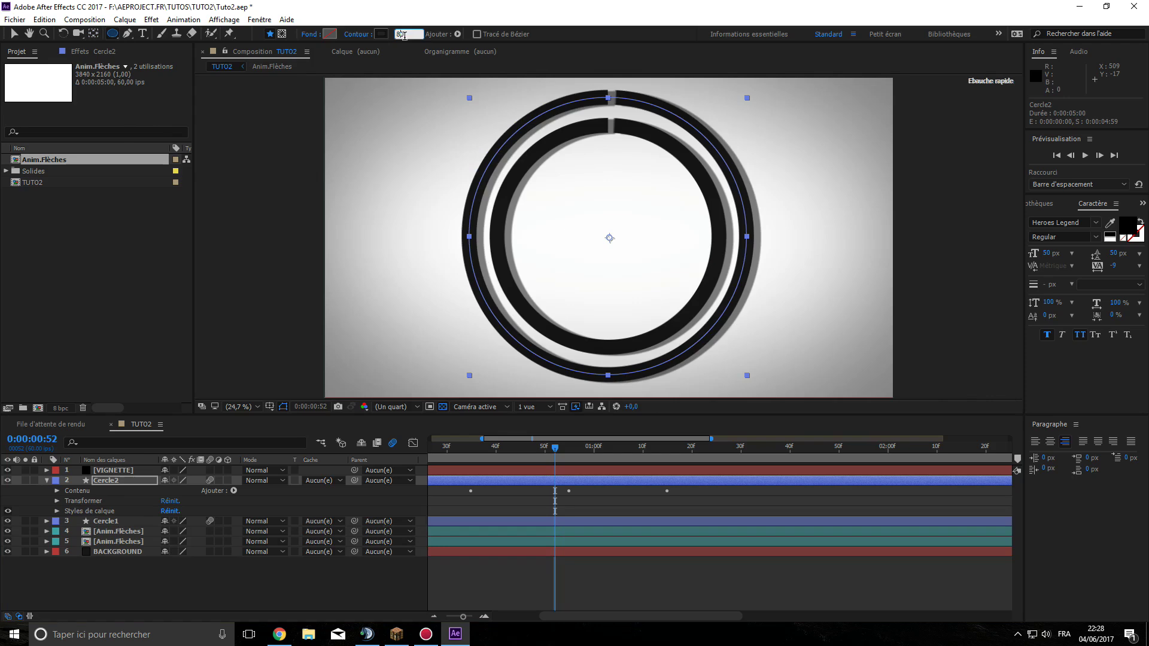
pyautogui.press('BackSpace')
pyautogui.write('5')
pyautogui.press('Return')
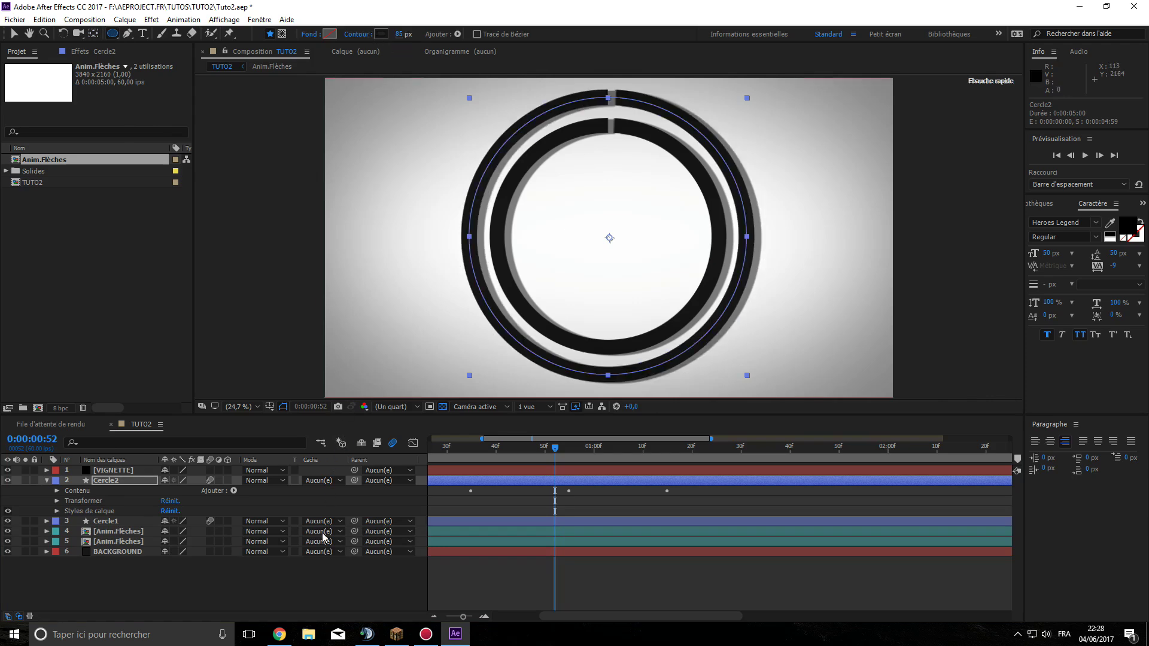
pyautogui.click(304, 563)
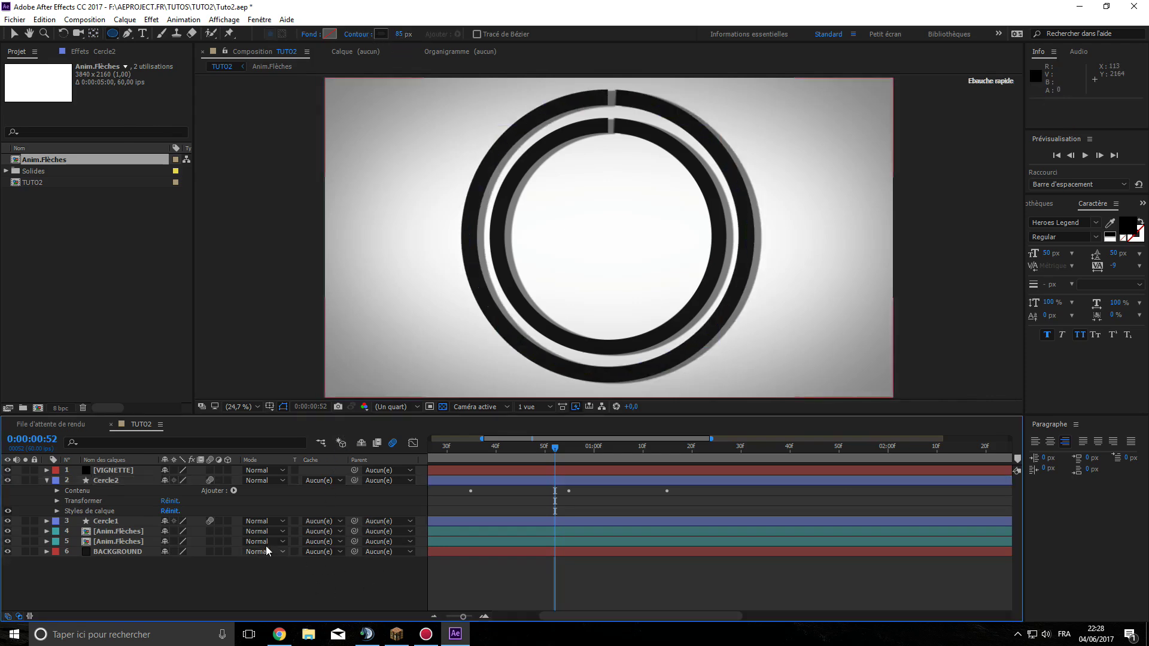
# - Apply the Store vénitien transition effect to Cercle2 and set its percentage to 25%
pyautogui.rightClick(100, 487)
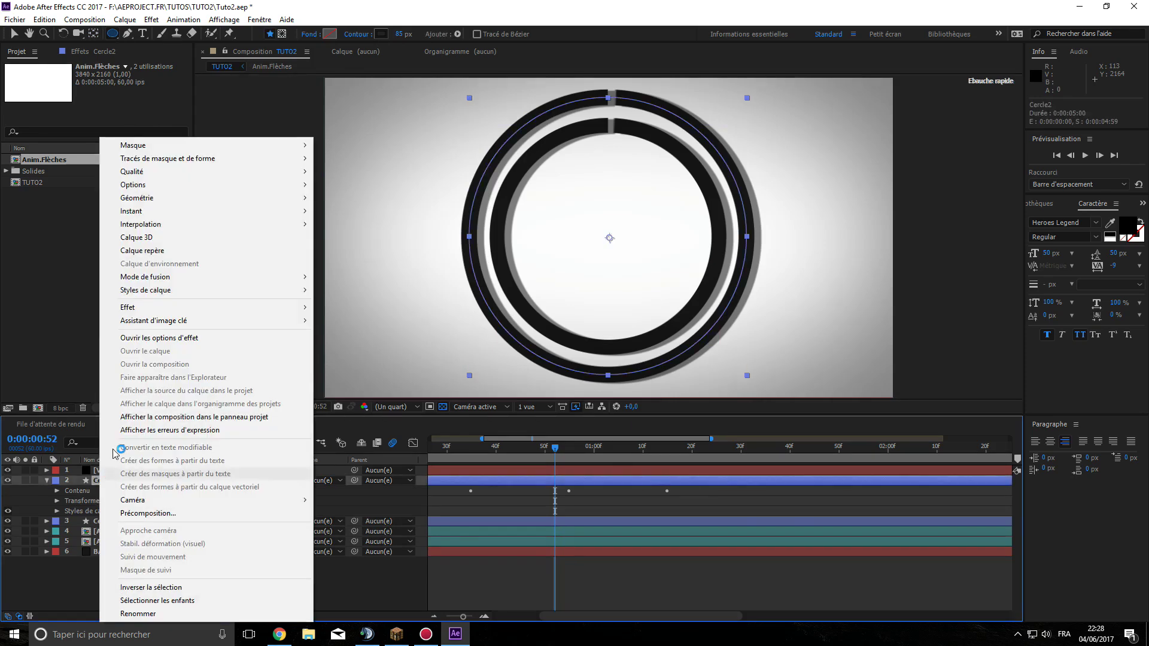
pyautogui.moveTo(129, 308)
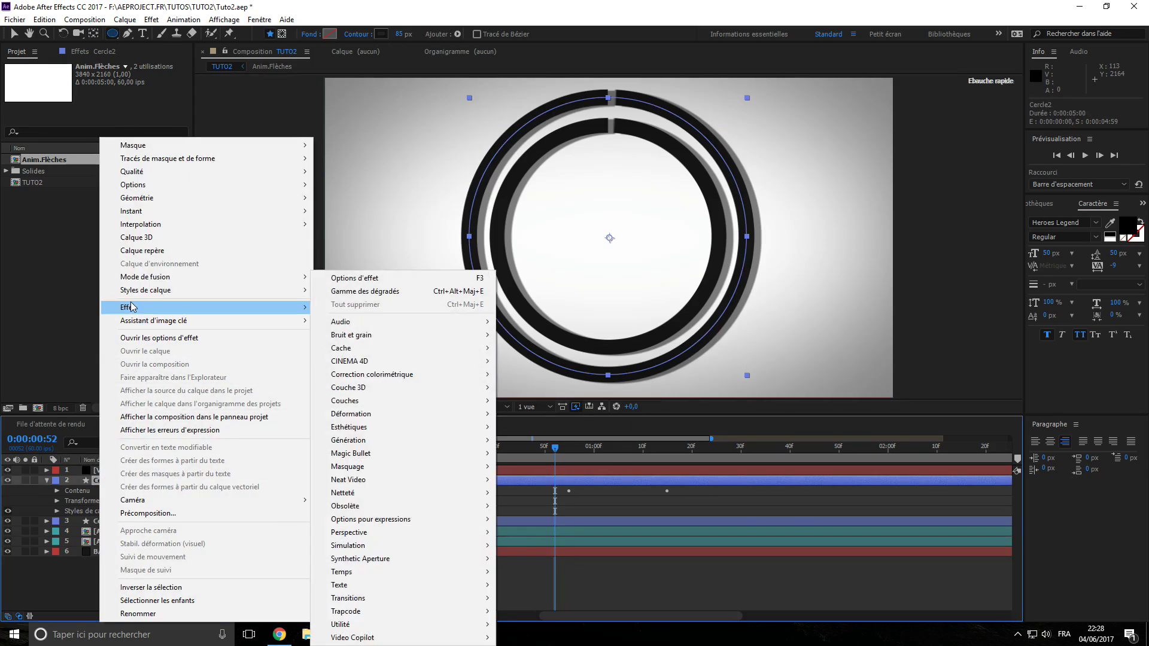
pyautogui.moveTo(387, 602)
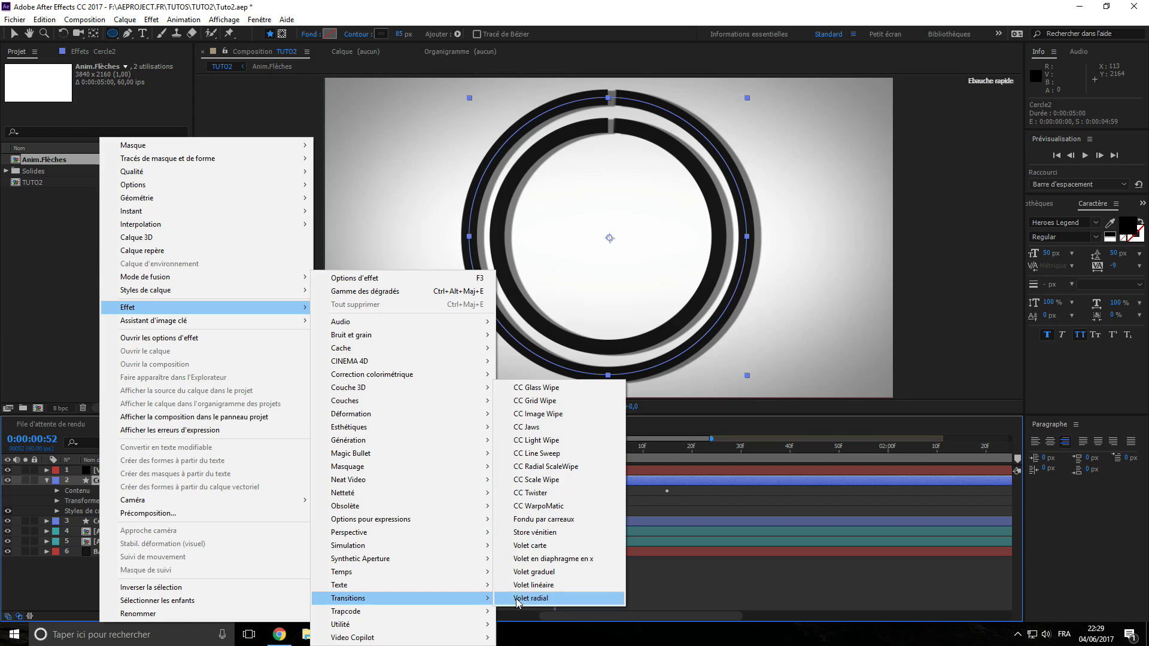
pyautogui.click(516, 533)
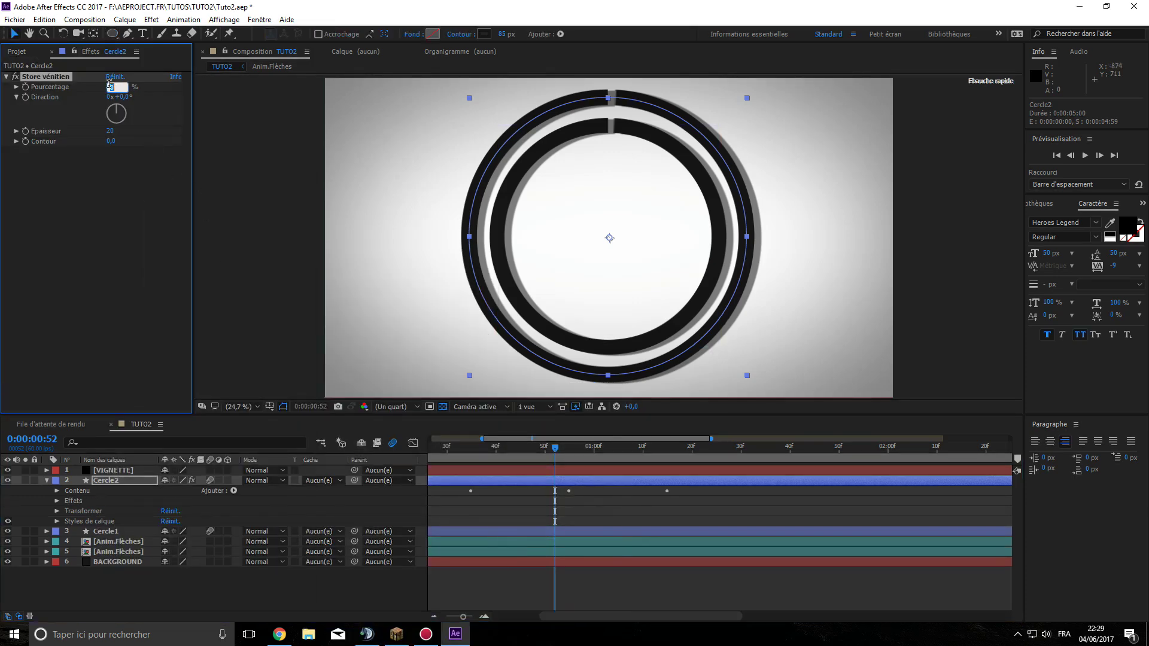
pyautogui.write('50')
pyautogui.press('Return')
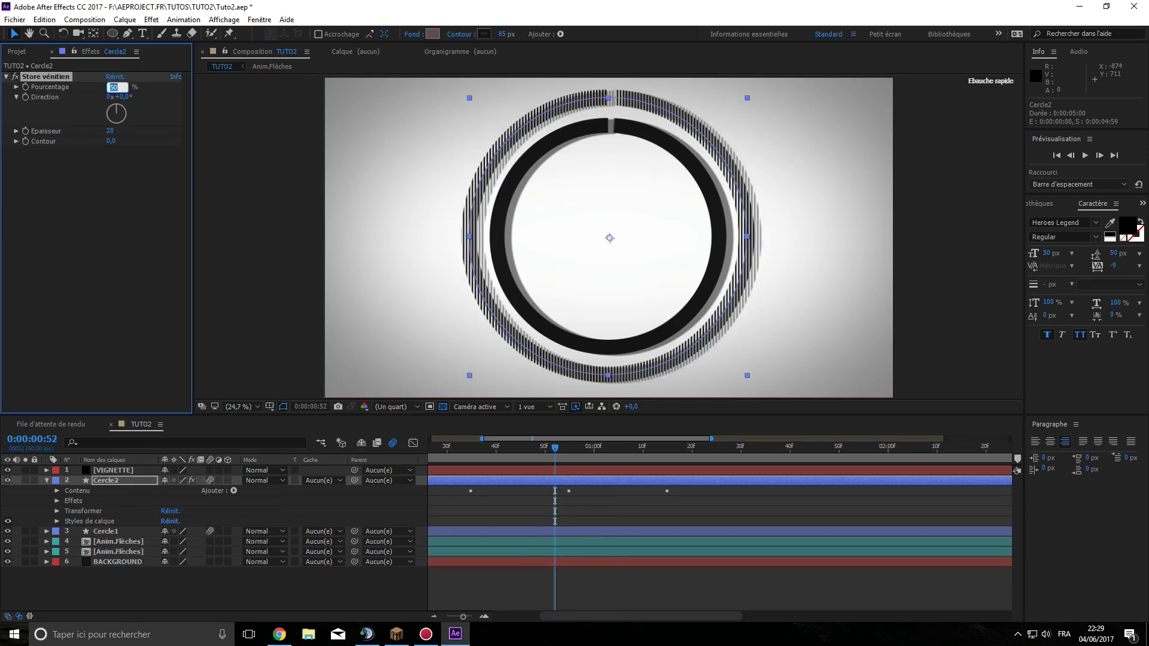
pyautogui.write('25')
pyautogui.press('Return')
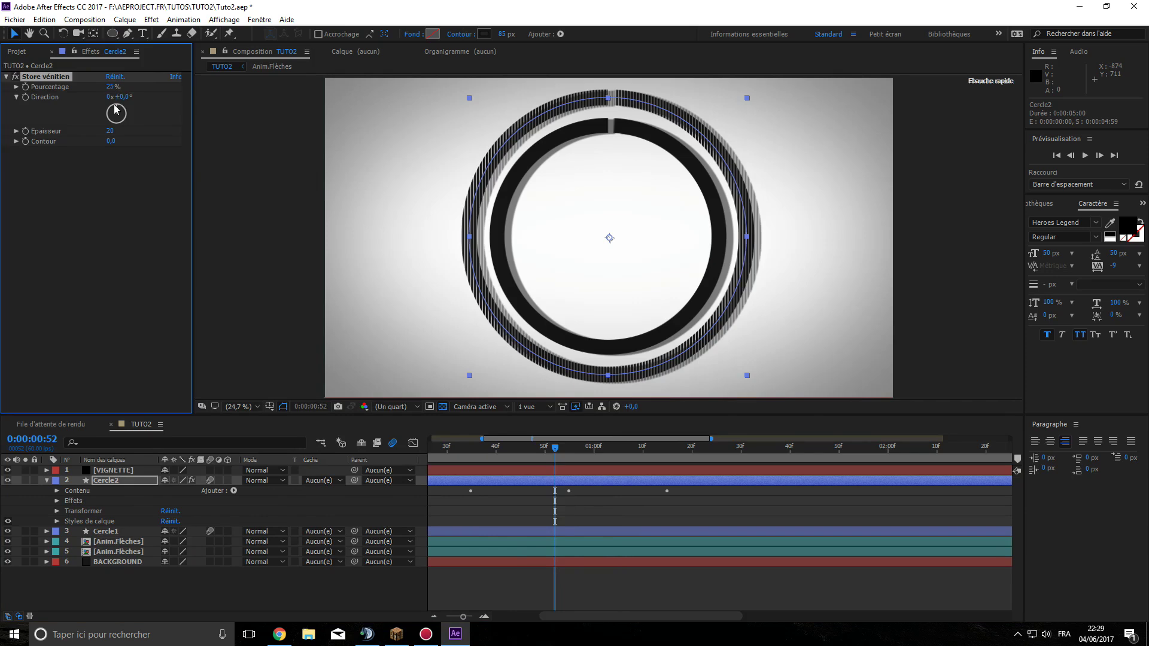
# - Set the thickness of the Store vénitien effect on Cercle2 to 50 and its direction to -15°
pyautogui.moveTo(116, 128); pyautogui.dragTo(126, 125)
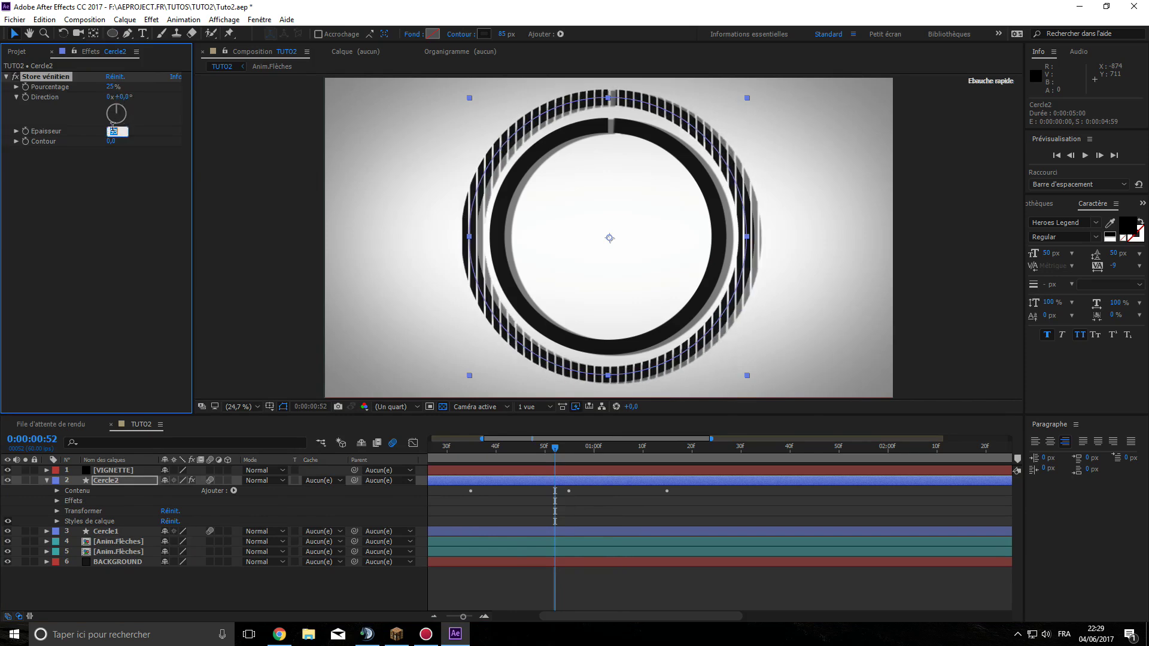
pyautogui.click(128, 100)
pyautogui.write('33')
pyautogui.press('Return')
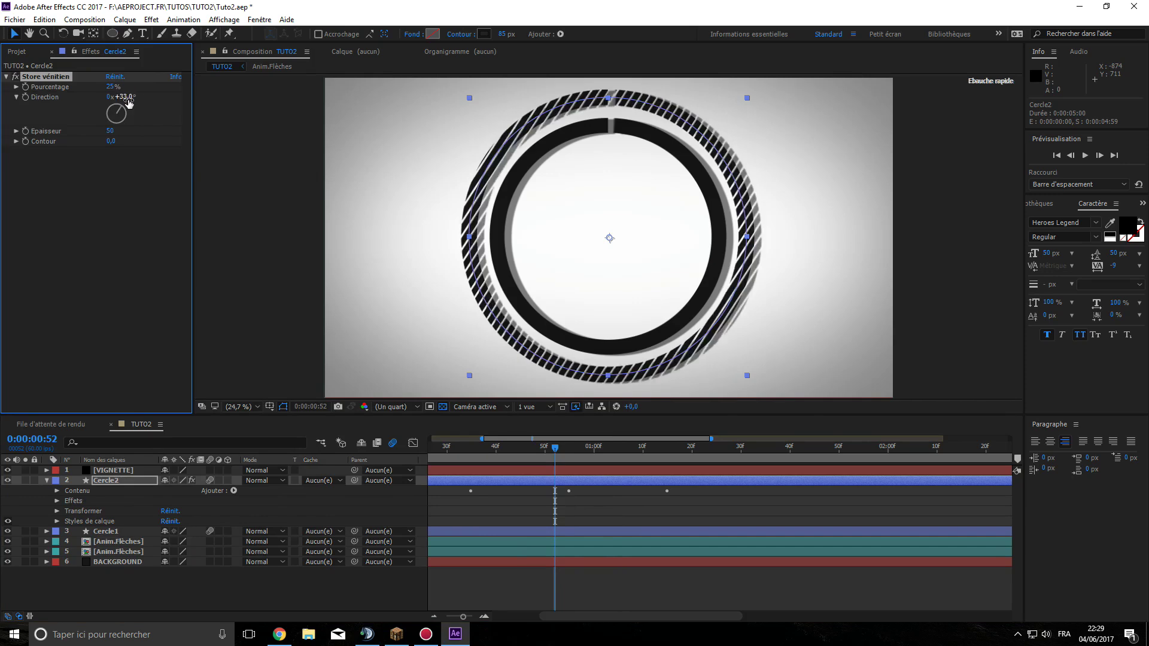
pyautogui.moveTo(126, 97); pyautogui.dragTo(111, 111)
pyautogui.click(121, 101)
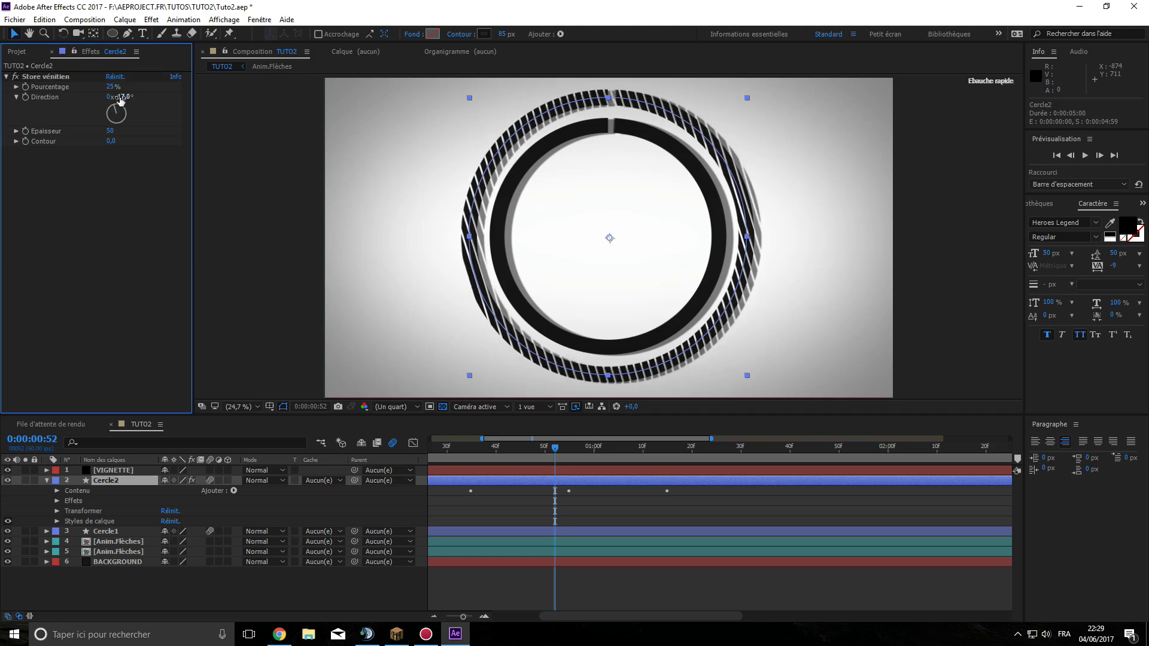
pyautogui.write('-15')
pyautogui.press('Return')
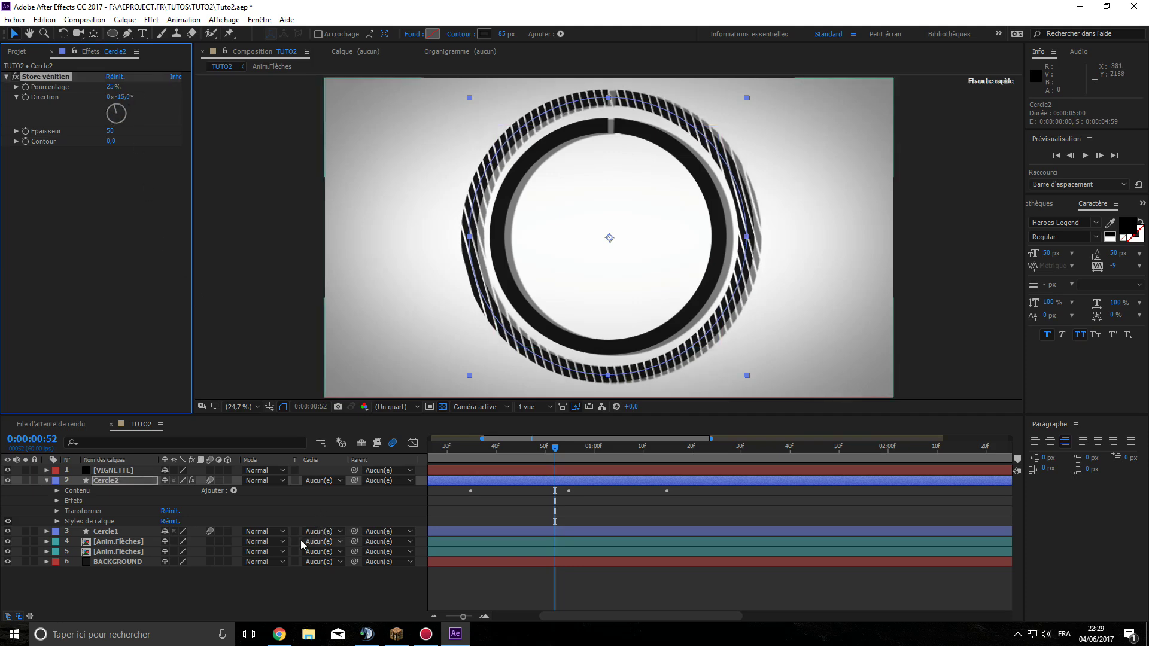
pyautogui.click(316, 591)
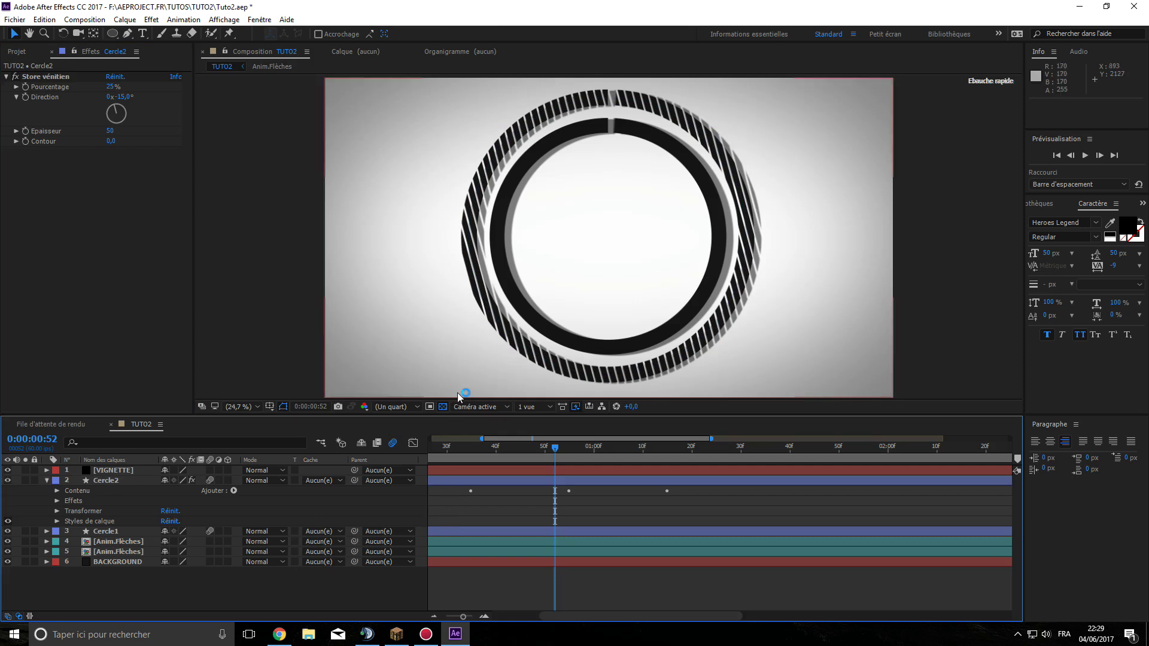
# - Collapse Cercle2 and shift its layer bar 10 frames later in the timeline
pyautogui.click(62, 479)
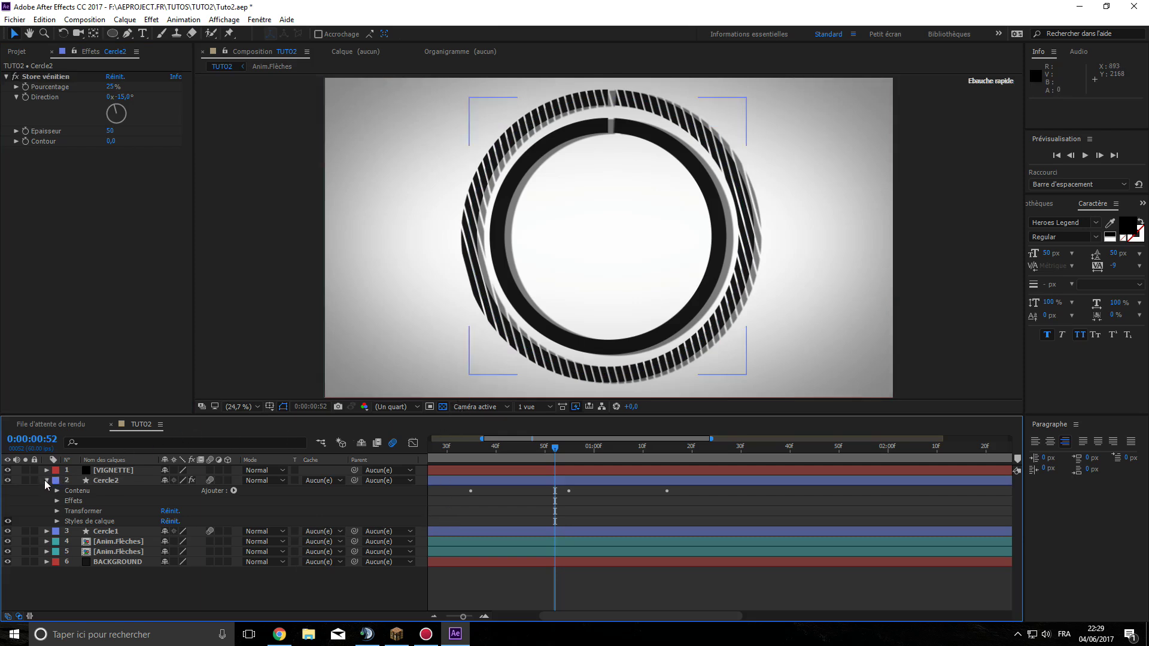
pyautogui.click(46, 481)
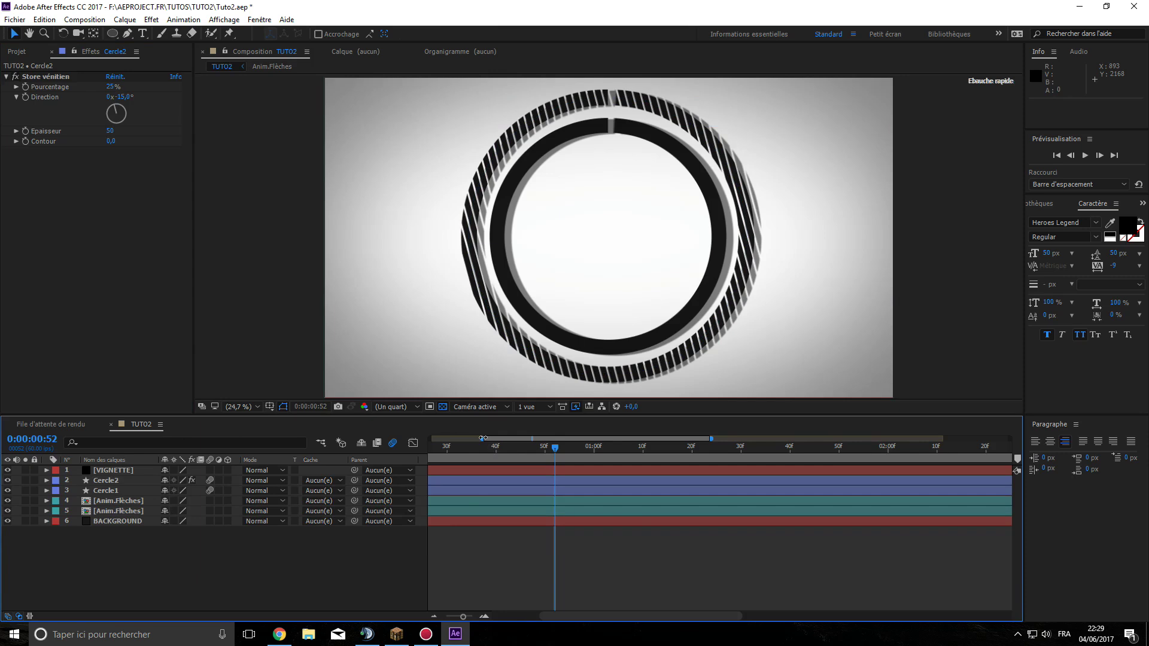
pyautogui.moveTo(483, 439); pyautogui.dragTo(443, 437)
pyautogui.moveTo(715, 443); pyautogui.dragTo(556, 440)
pyautogui.click(469, 488)
pyautogui.moveTo(469, 485); pyautogui.dragTo(560, 485)
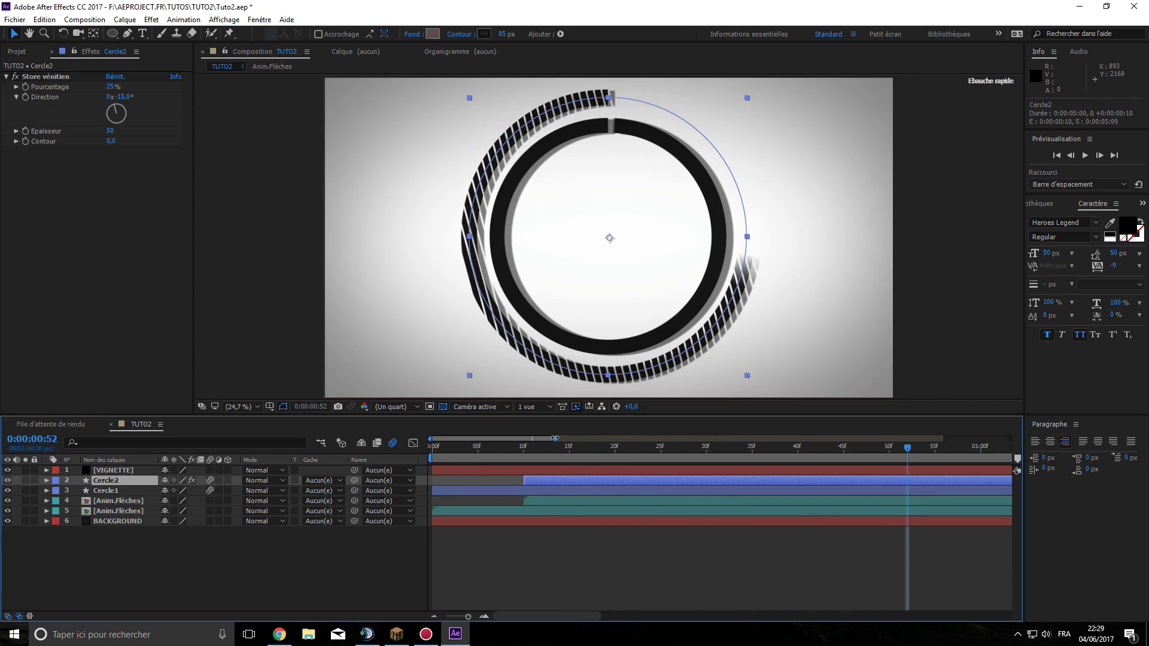
# - Rotate the Cercle2 layer to 152°, then collapse its properties and deselect it
pyautogui.click(47, 480)
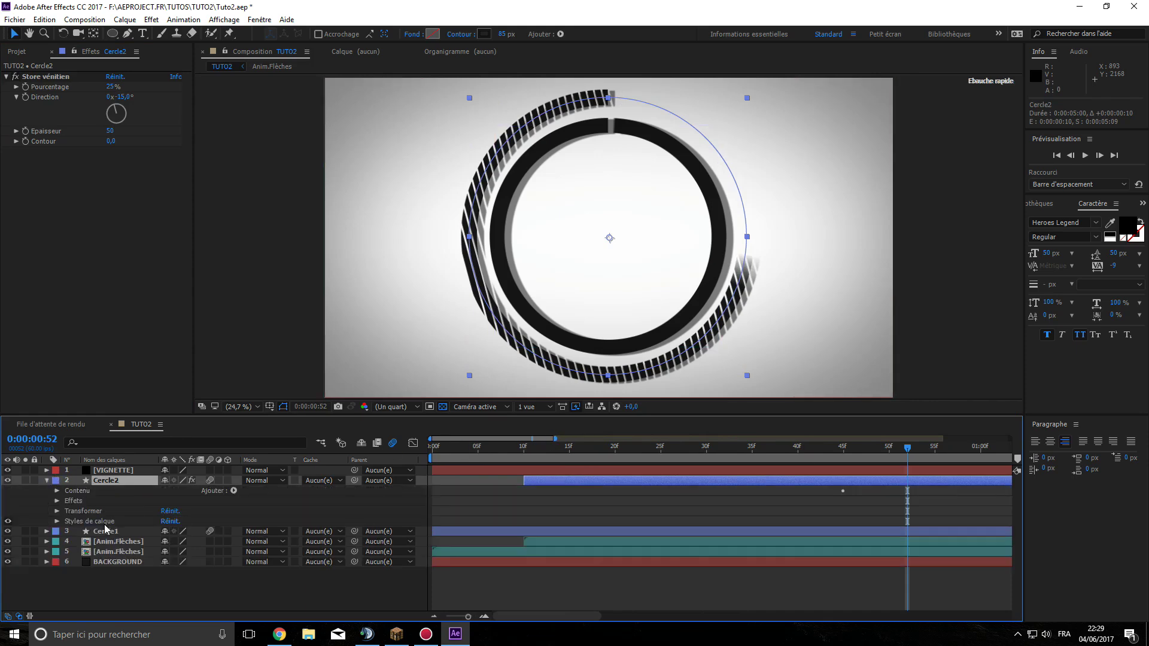
pyautogui.click(57, 511)
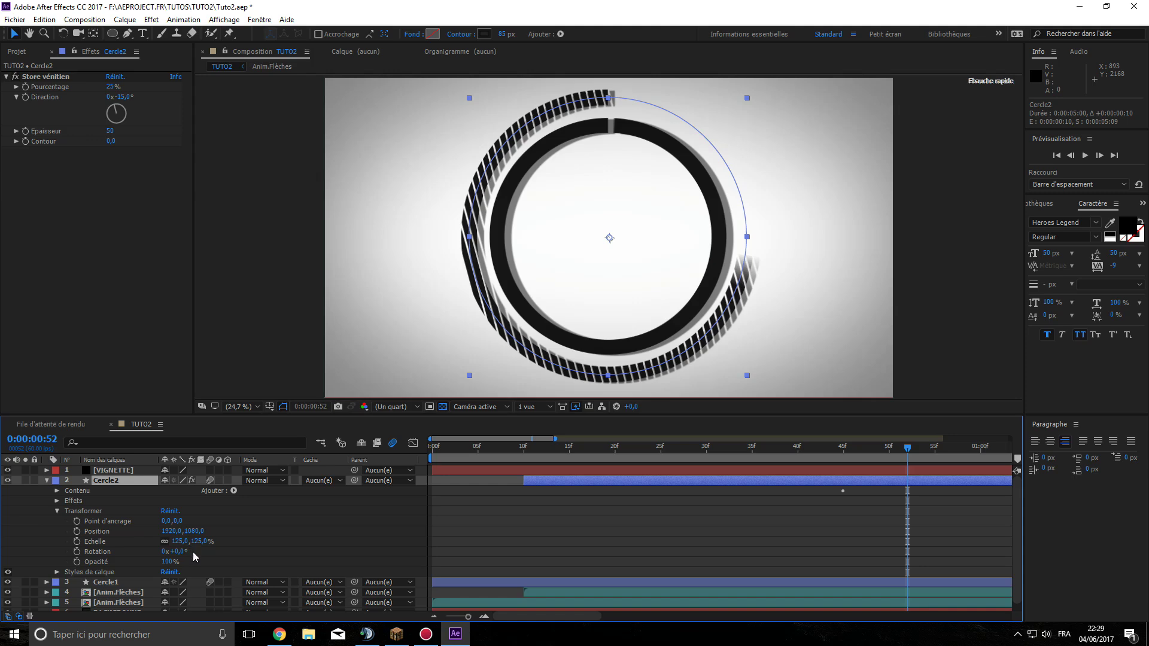
pyautogui.moveTo(908, 449)
pyautogui.mouseDown()
pyautogui.moveTo(801, 454)
pyautogui.moveTo(888, 453)
pyautogui.mouseUp()
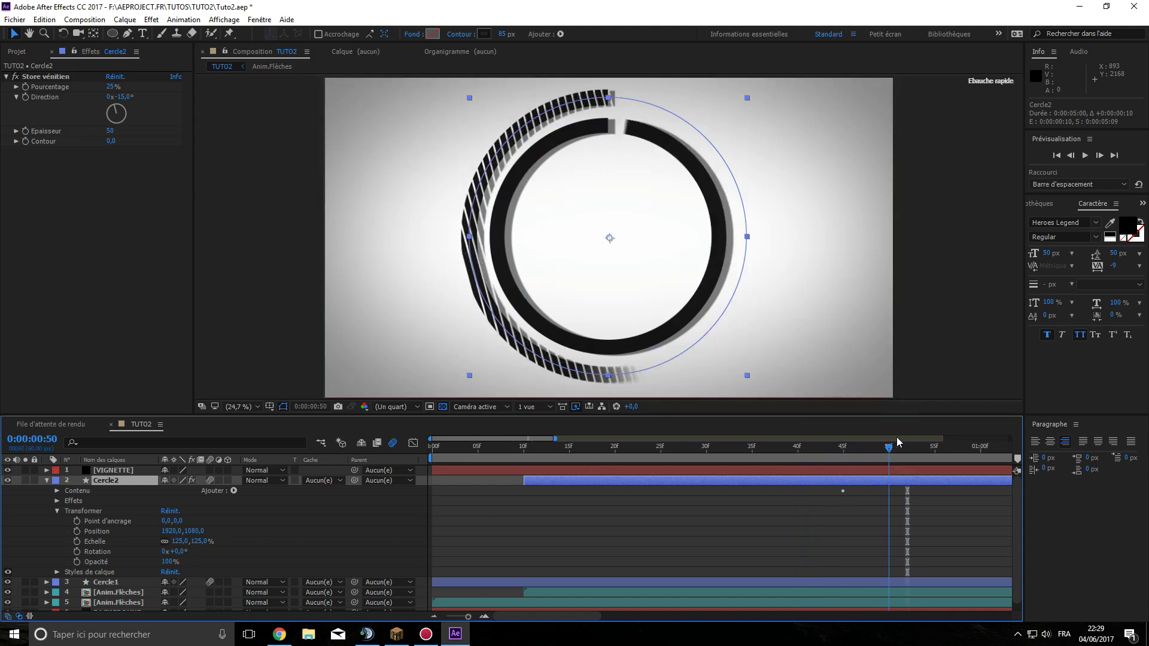
pyautogui.moveTo(555, 438); pyautogui.dragTo(645, 450)
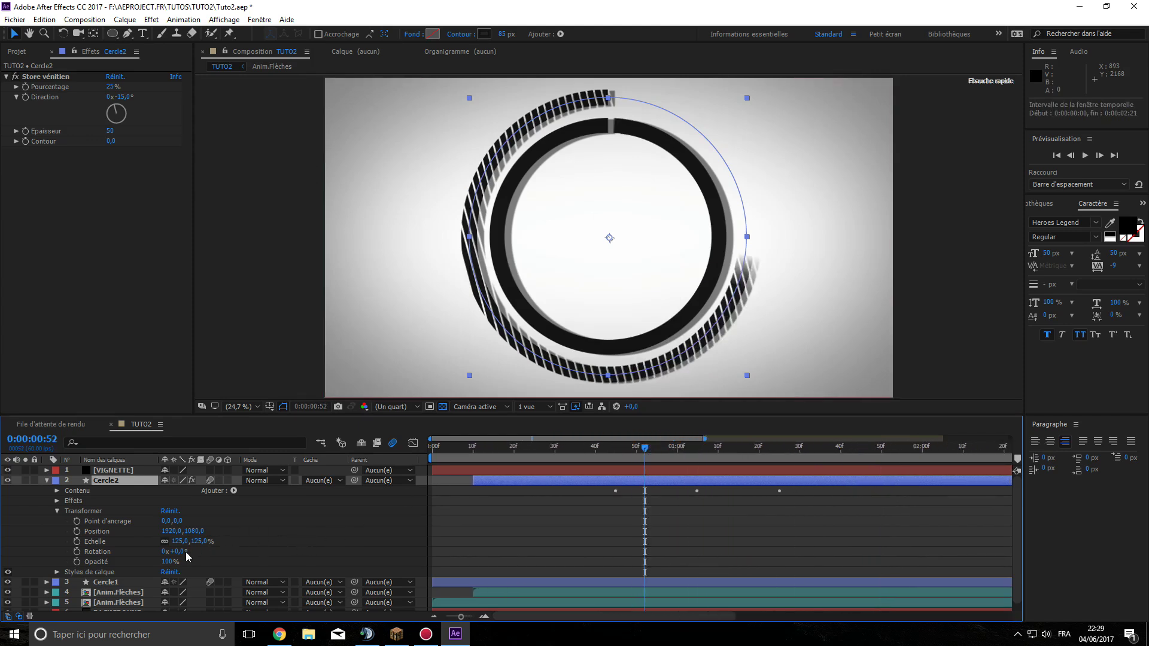
pyautogui.moveTo(181, 552); pyautogui.dragTo(249, 526)
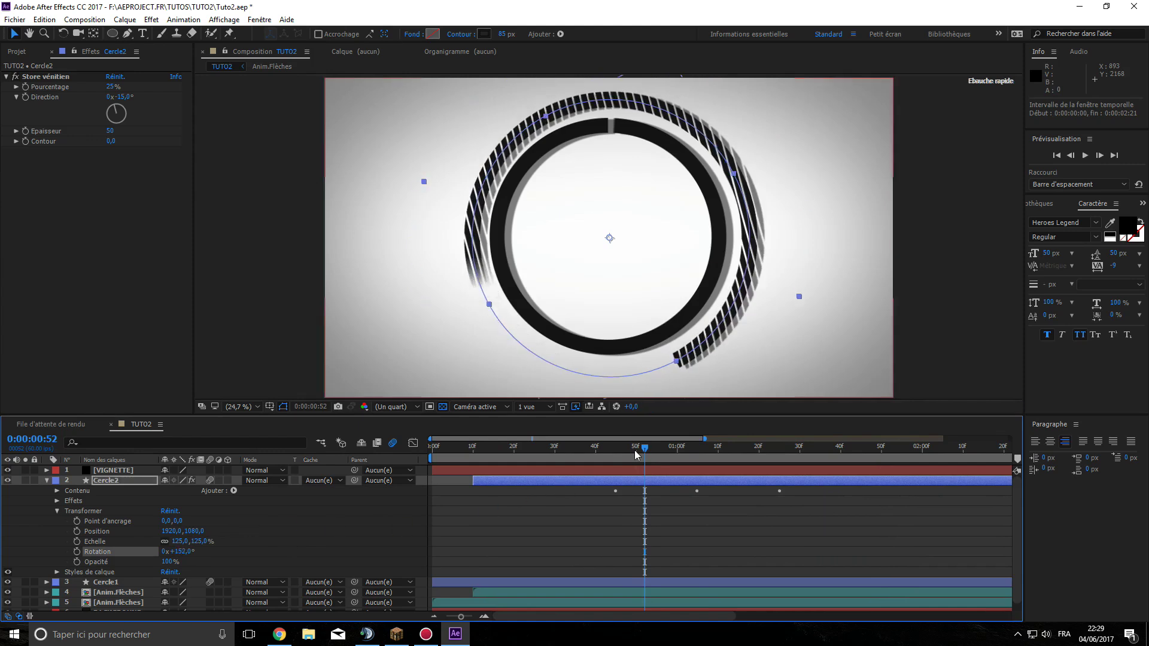
pyautogui.moveTo(647, 450); pyautogui.dragTo(1010, 438)
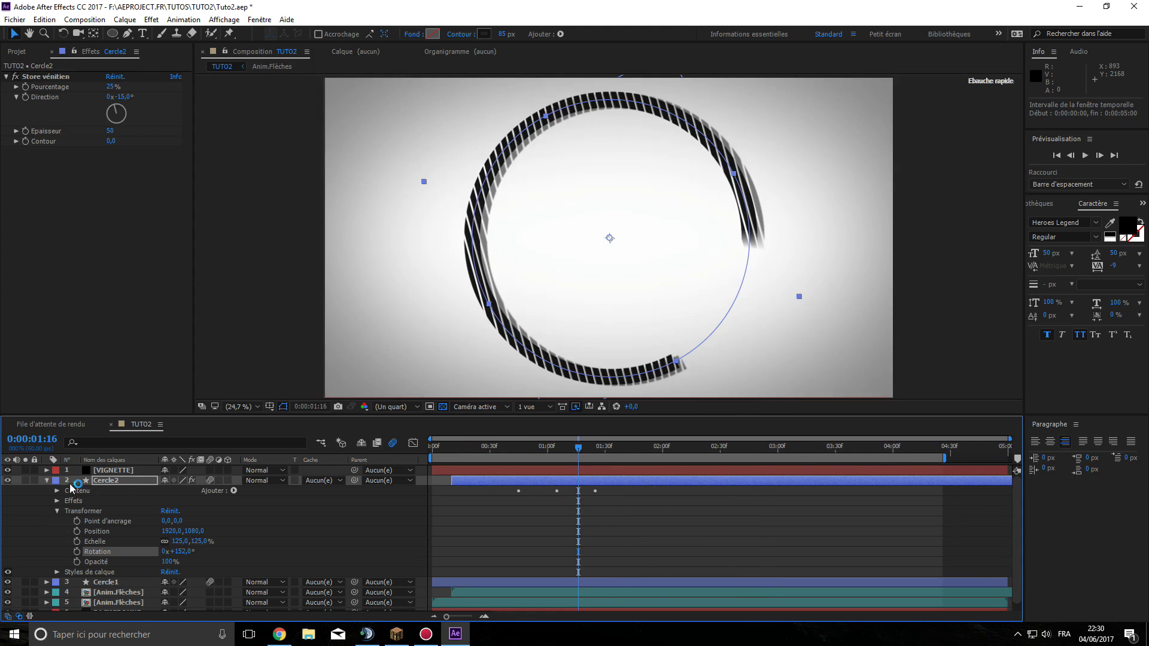
pyautogui.click(47, 481)
pyautogui.click(164, 565)
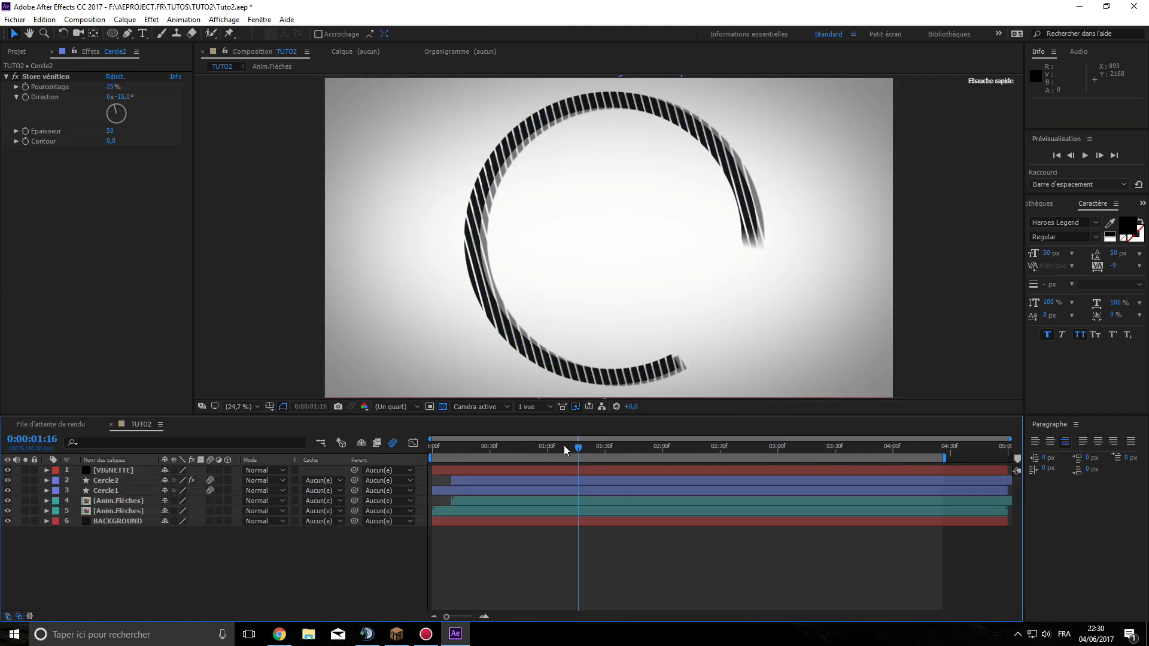
# - Preview the animation of both rings from the first frame, replay it once and stop playback
pyautogui.moveTo(539, 451); pyautogui.dragTo(359, 443)
pyautogui.click(1086, 155)
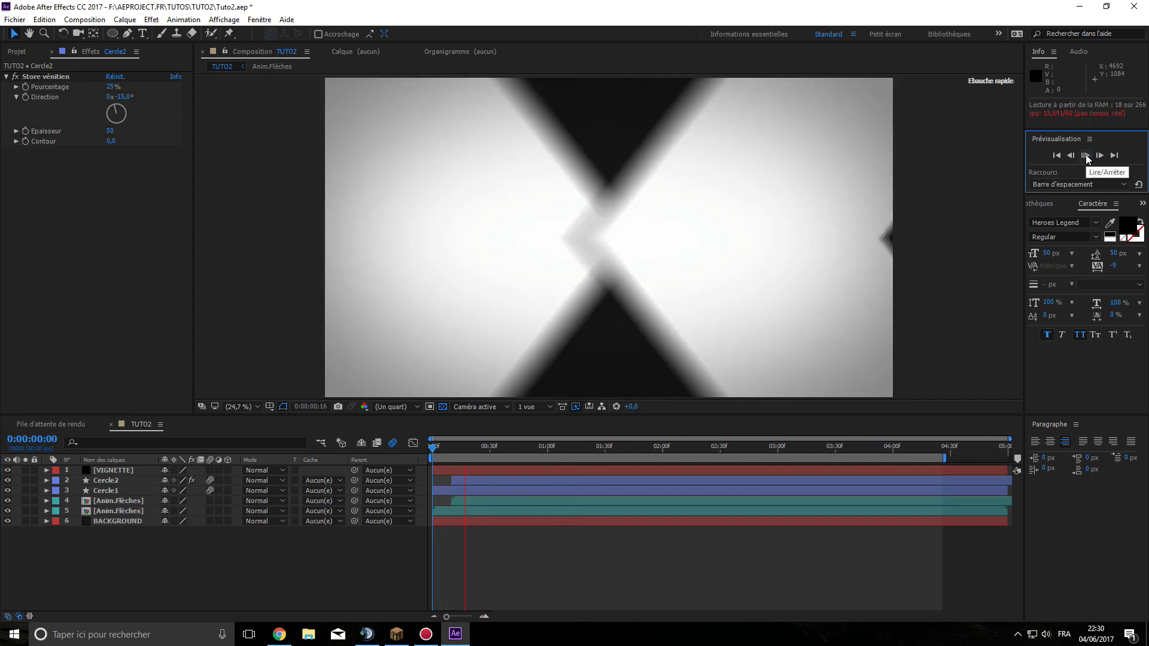
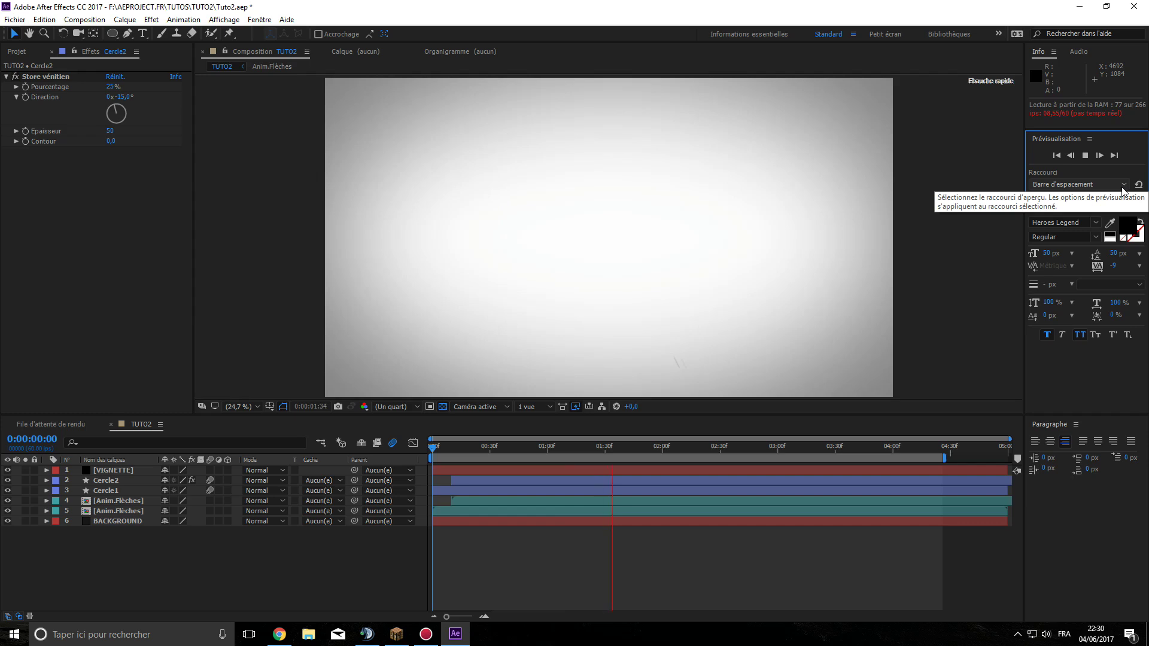
pyautogui.click(1085, 157)
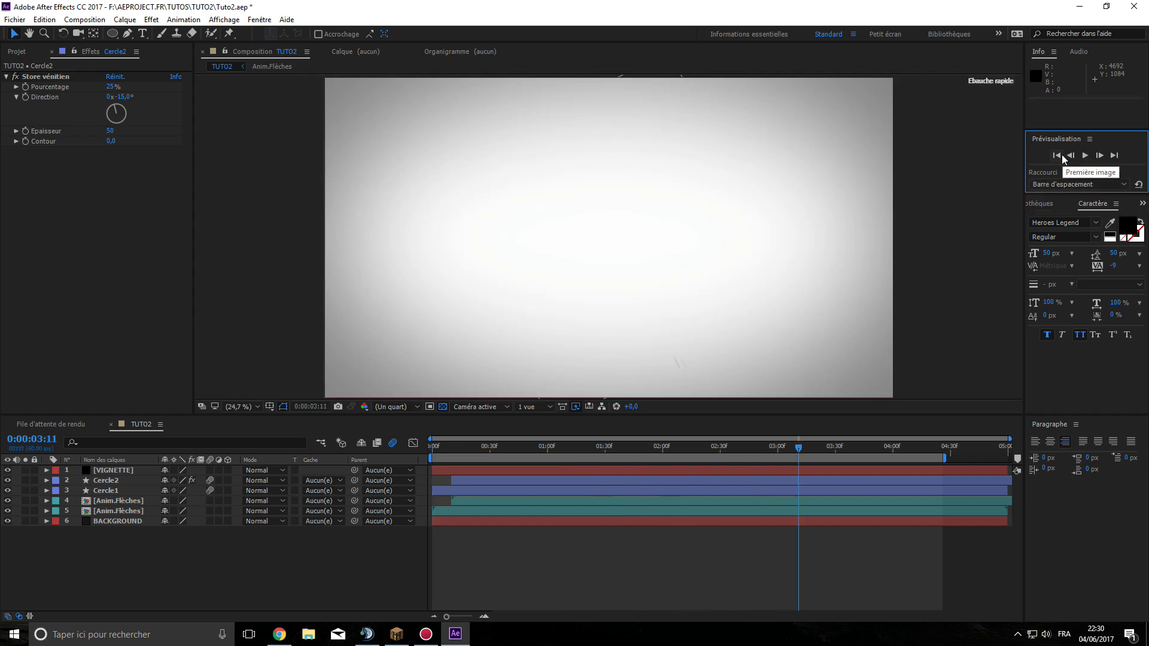
pyautogui.click(1058, 156)
pyautogui.click(1085, 157)
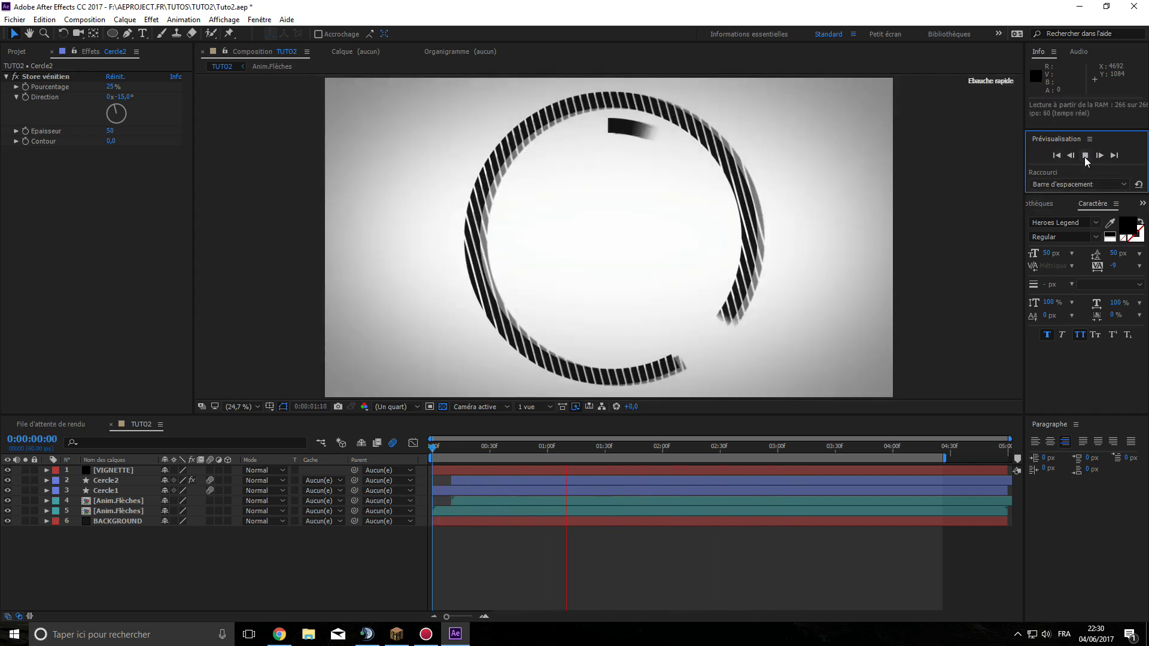
pyautogui.press('space')
# - Set the current time to 0:00:01:00, then switch to File Explorer and open the folder F:\AEPROJECT.FR\AEPROJECT
pyautogui.moveTo(648, 449); pyautogui.dragTo(547, 440)
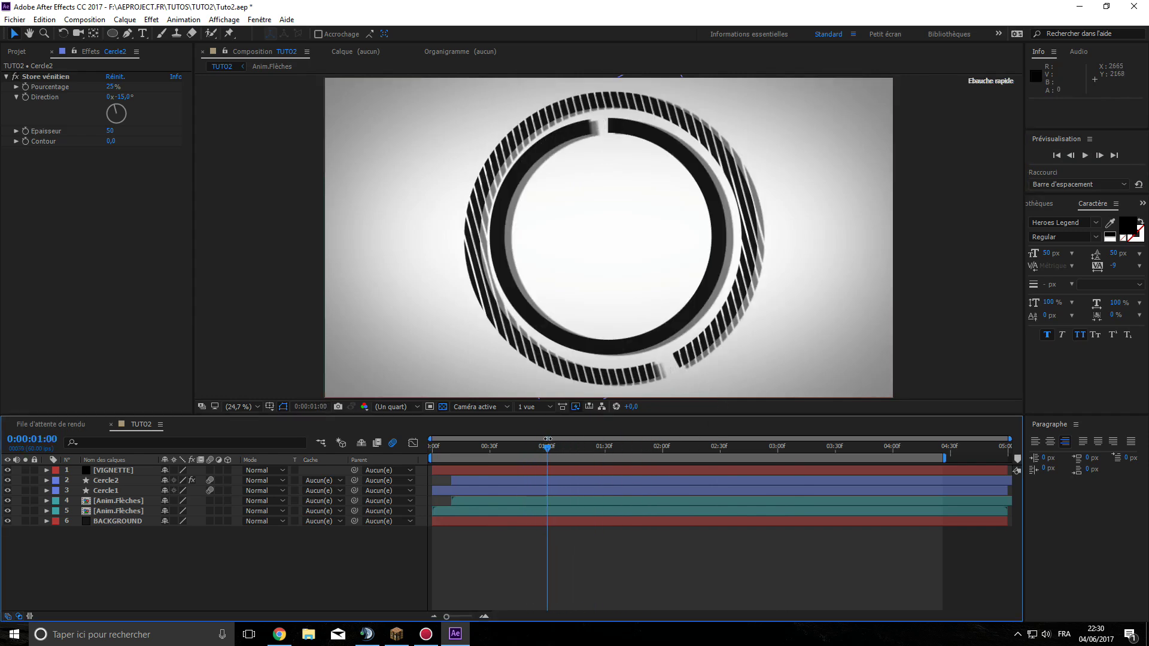
pyautogui.click(21, 54)
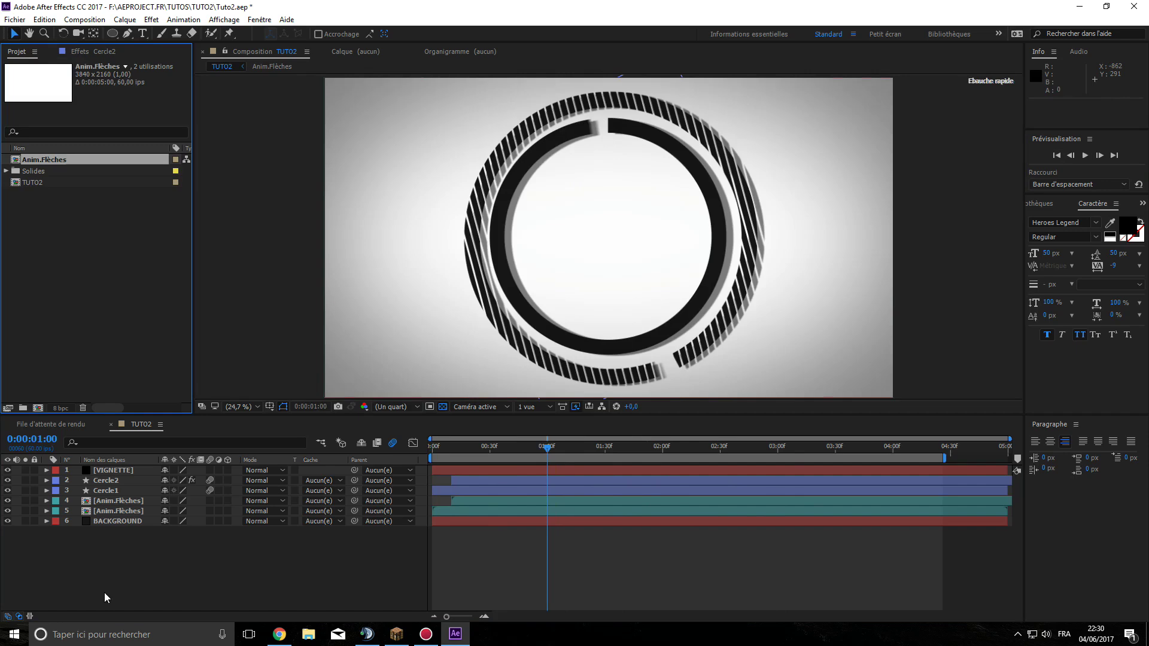
pyautogui.click(302, 635)
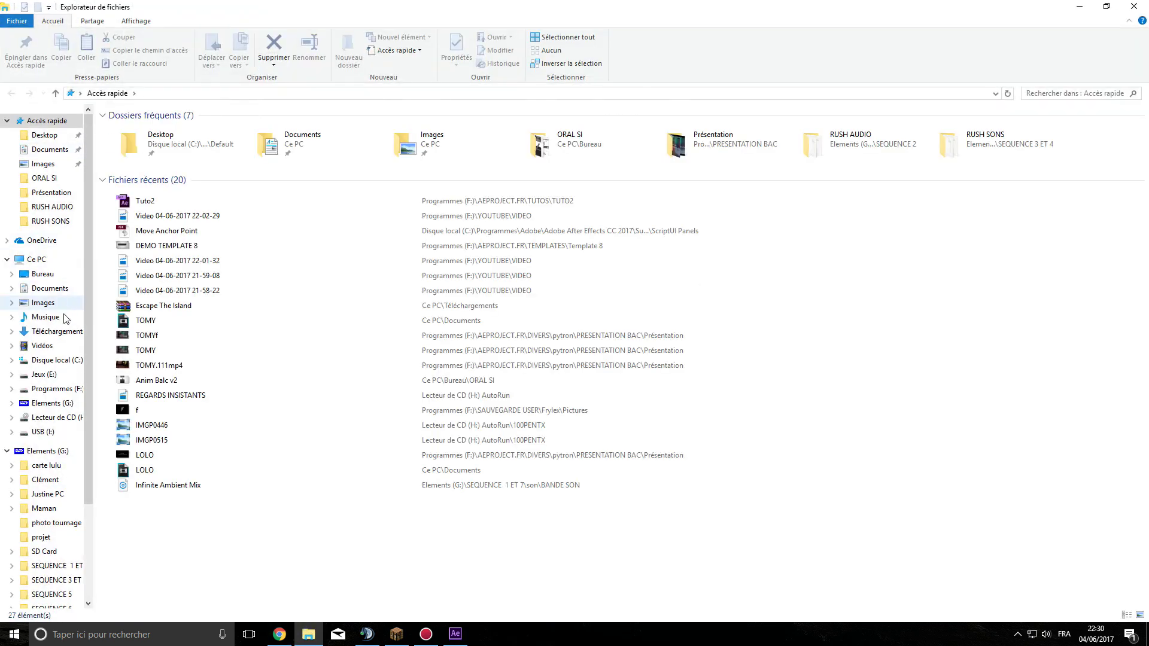
pyautogui.click(54, 389)
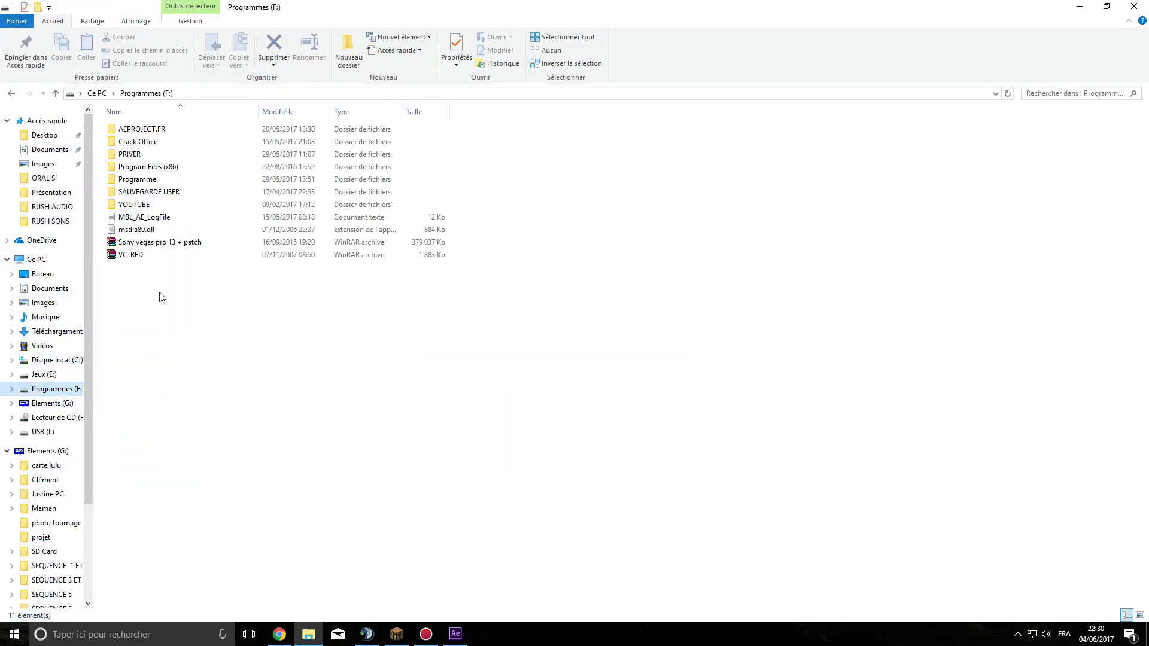
pyautogui.doubleClick(144, 129)
pyautogui.doubleClick(146, 130)
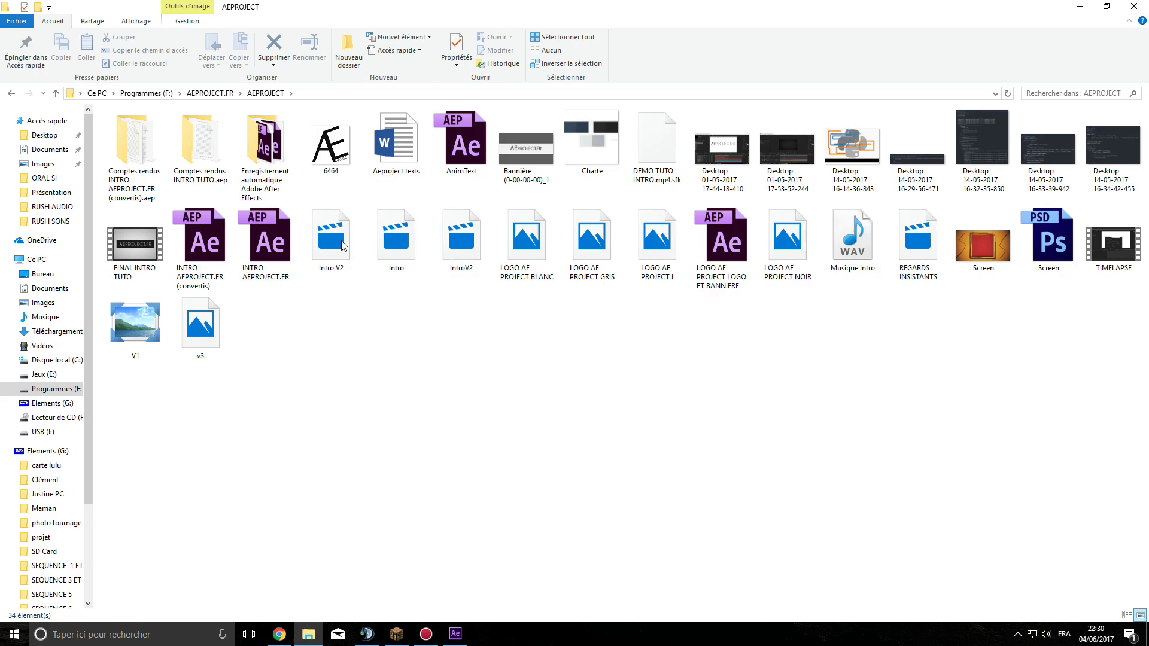
pyautogui.hotkey('alt', 'Left')
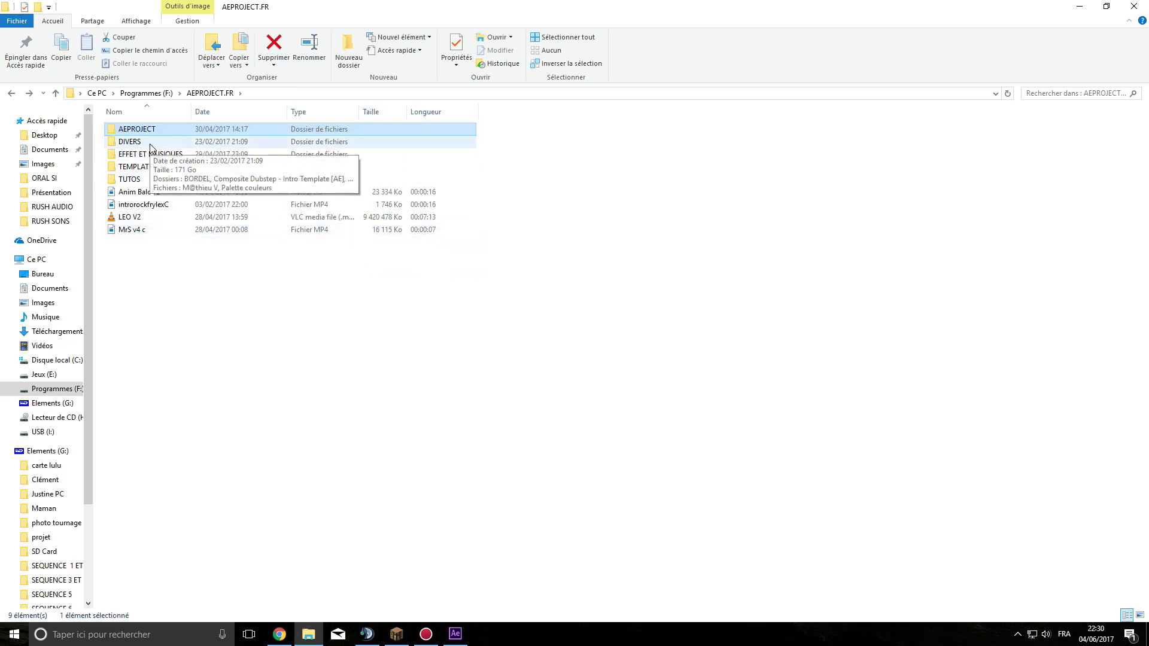
pyautogui.doubleClick(150, 144)
pyautogui.hotkey('alt', 'Left')
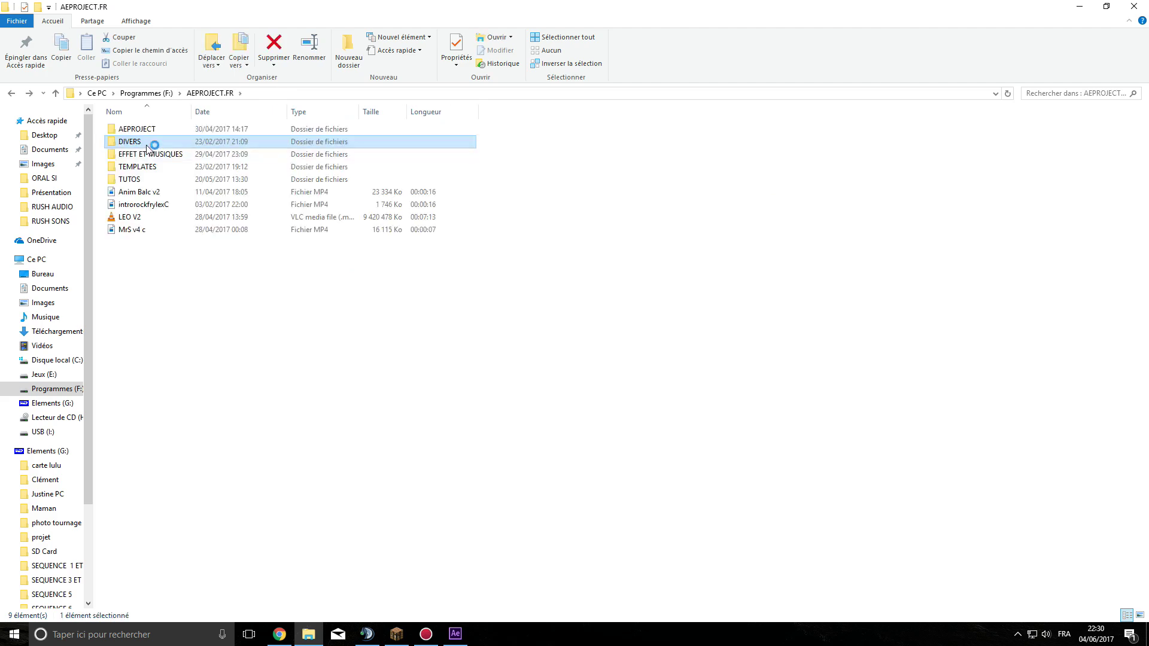
pyautogui.click(134, 133)
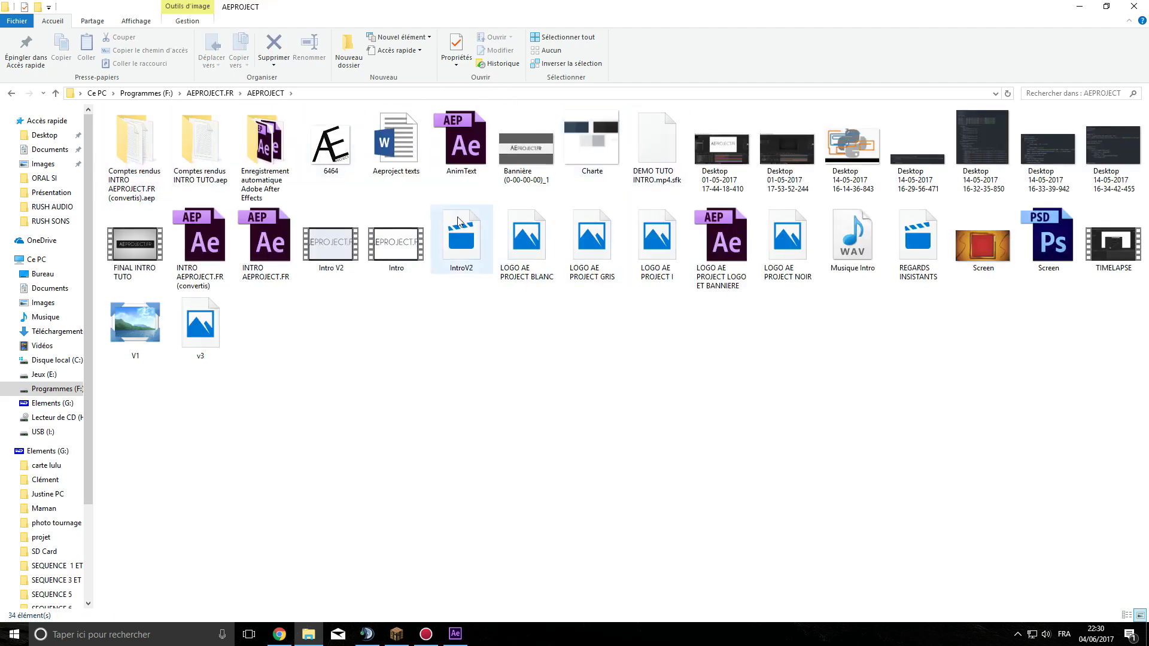
# - Import LOGO AE PROJECT GRIS.png into the After Effects project and place it in the TUTO2 timeline directly below VIGNETTE
pyautogui.doubleClick(619, 5)
pyautogui.moveTo(444, 119); pyautogui.dragTo(743, 109)
pyautogui.moveTo(889, 246); pyautogui.dragTo(888, 317)
pyautogui.moveTo(566, 303); pyautogui.dragTo(136, 293)
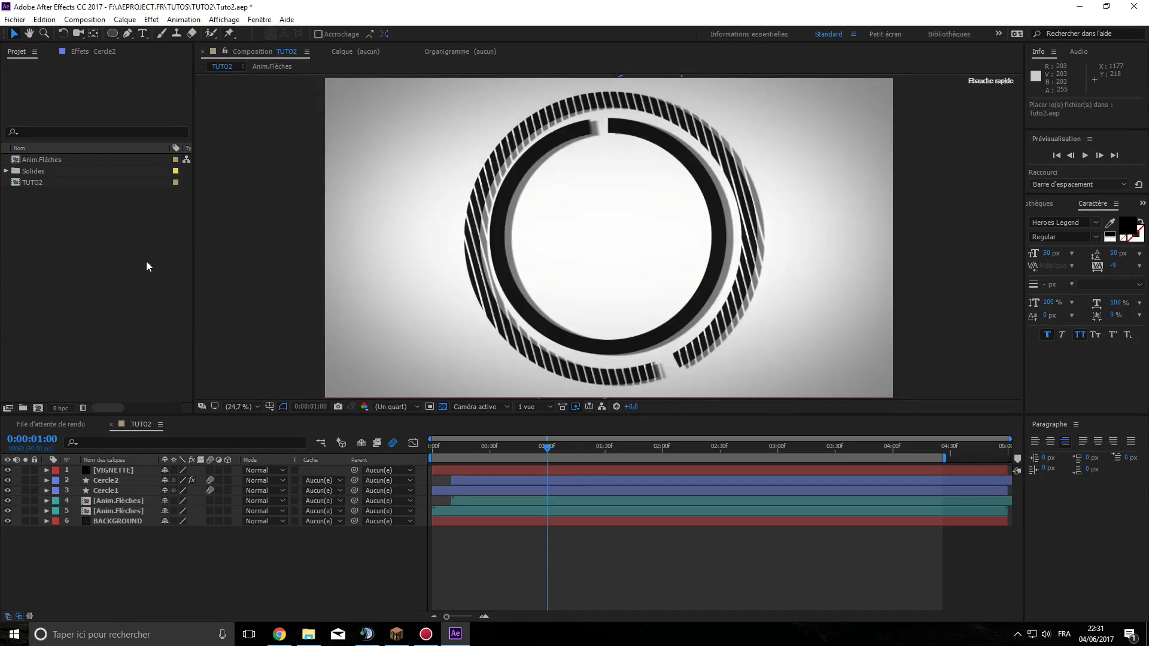
pyautogui.moveTo(57, 172); pyautogui.dragTo(105, 475)
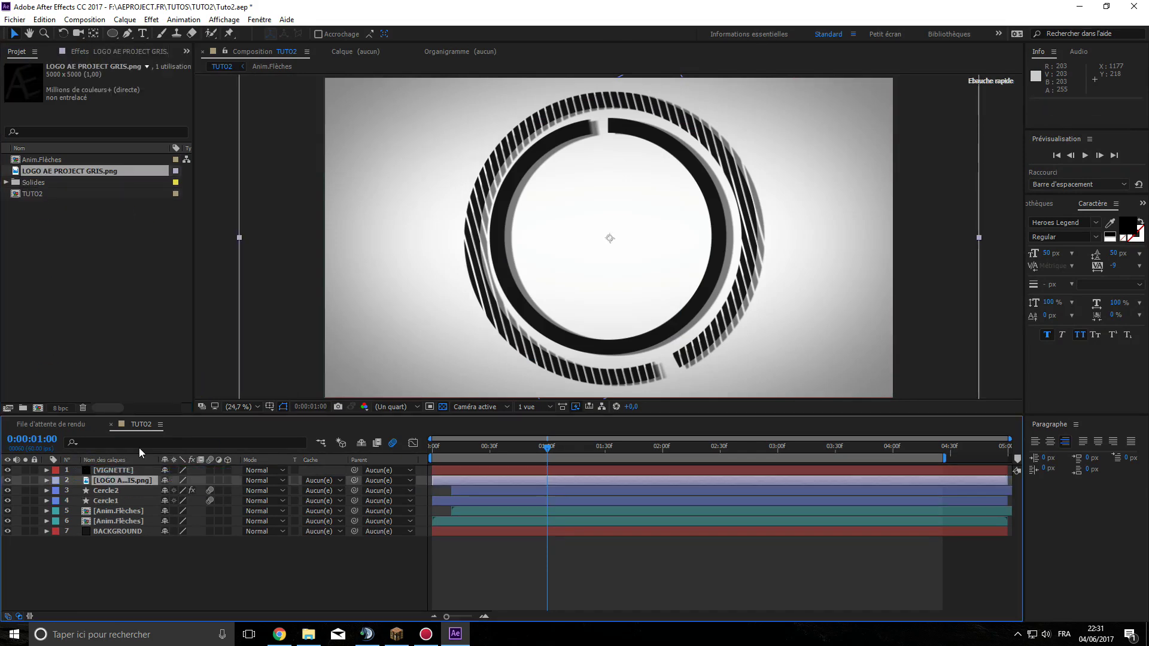
# - Scale the logo layer to 22% so it fits inside the inner ring
pyautogui.click(47, 482)
pyautogui.click(56, 491)
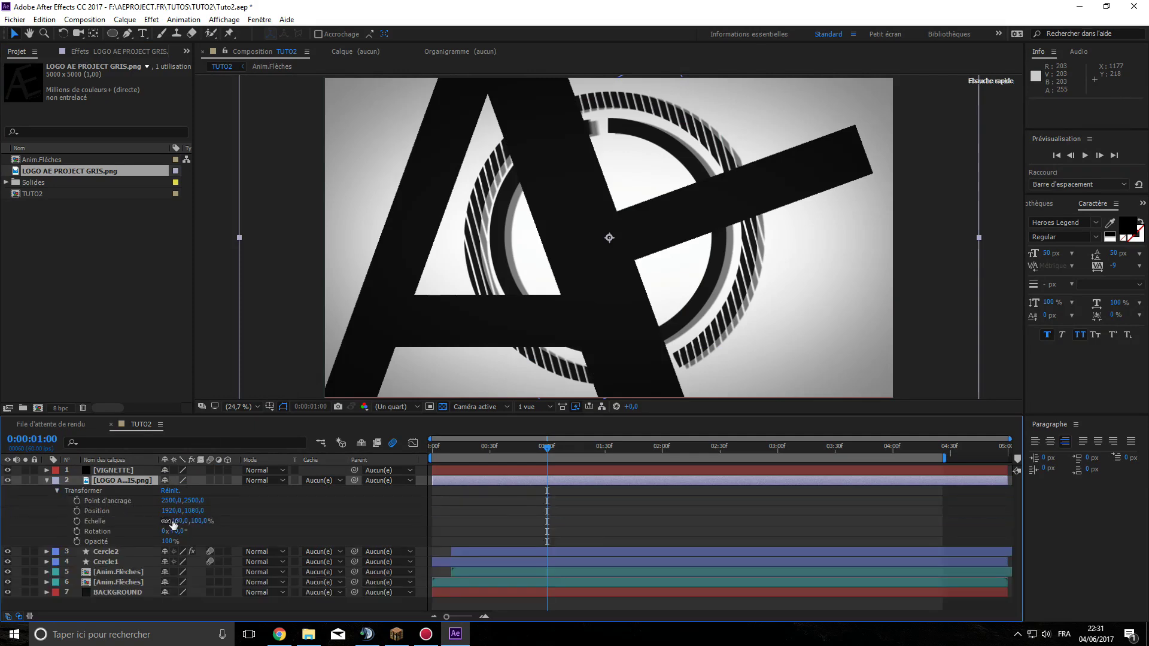
pyautogui.moveTo(180, 522); pyautogui.dragTo(133, 516)
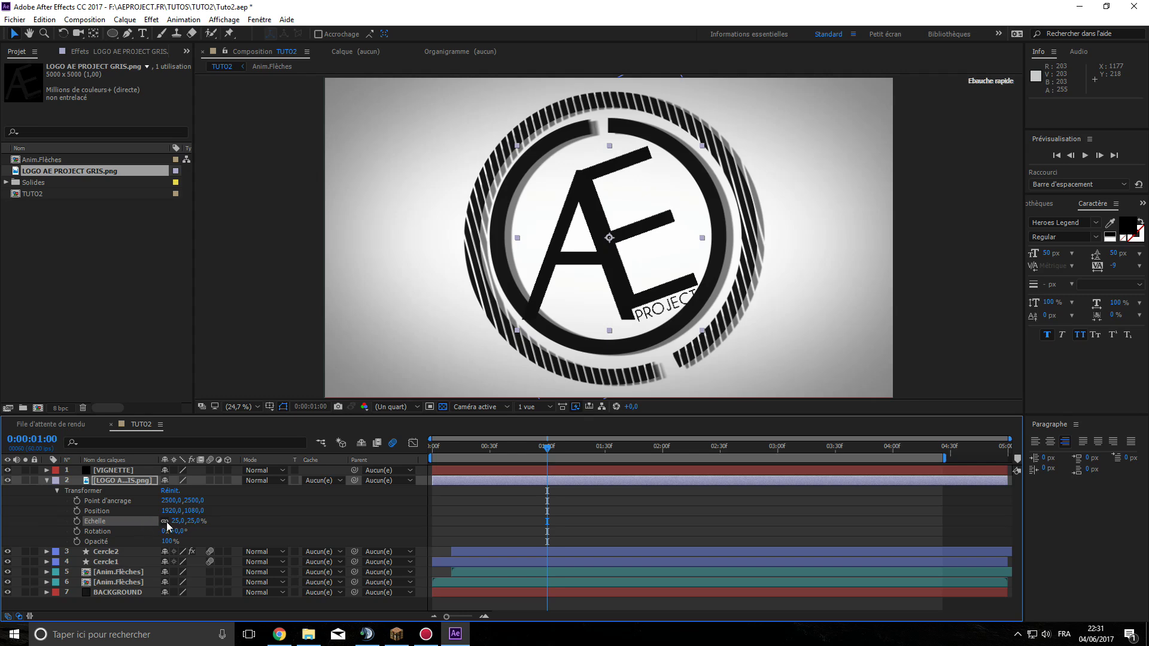
pyautogui.write('20')
pyautogui.press('Return')
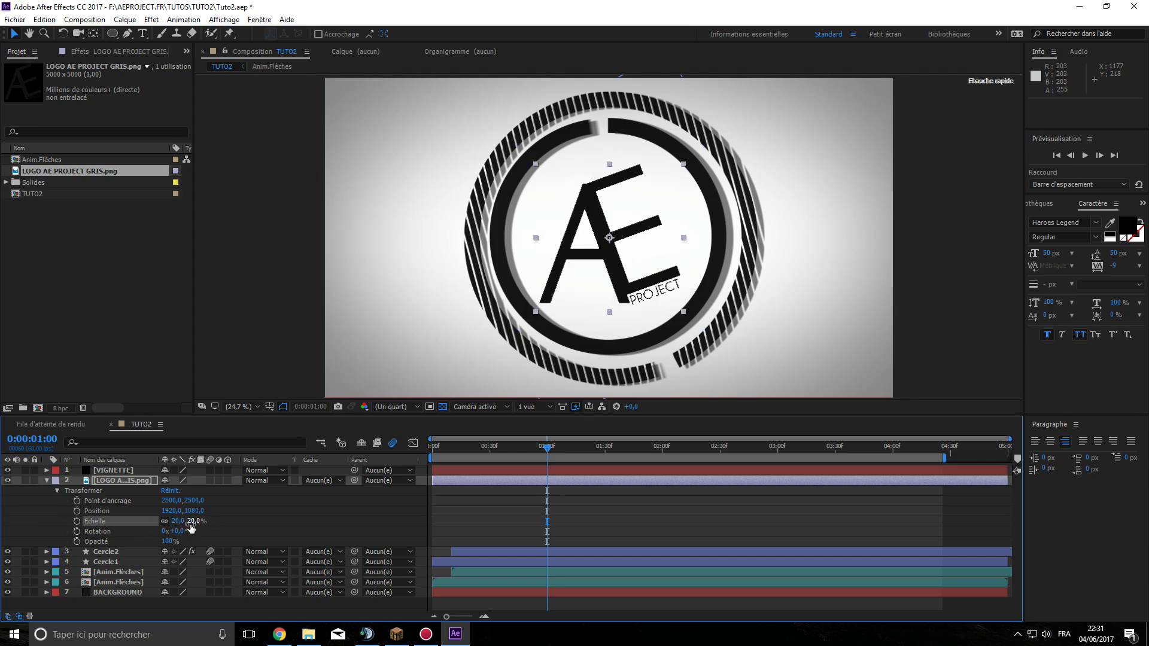
pyautogui.write('22')
pyautogui.press('Return')
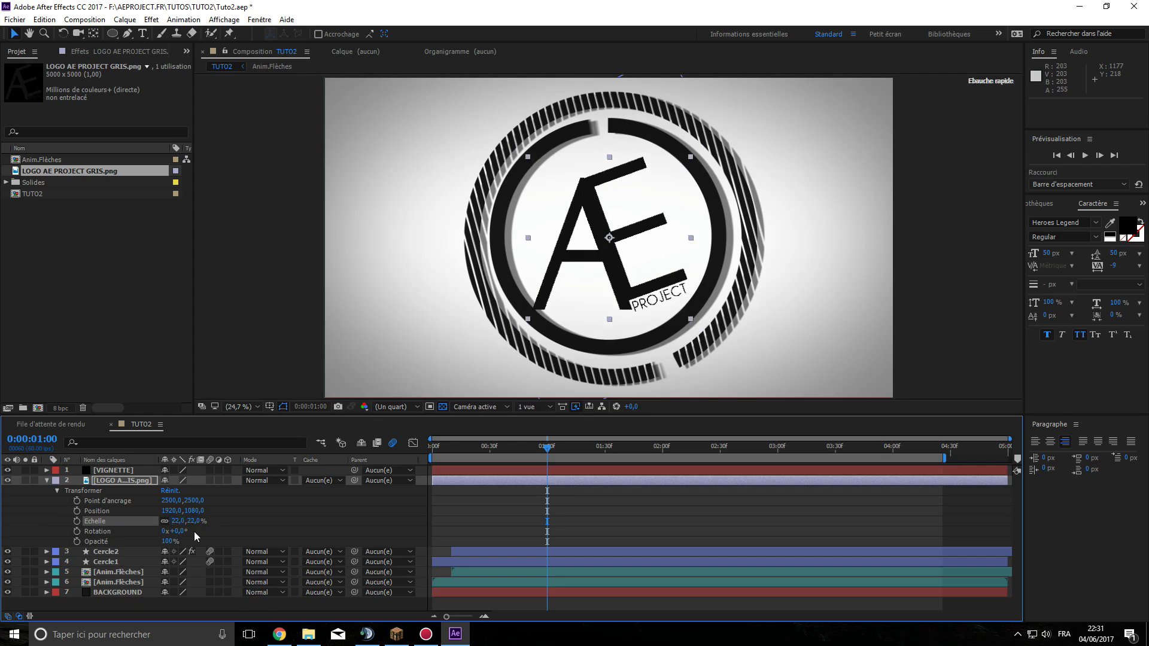
# - Move the logo layer up to position 1920, 993, then deselect it and collapse its properties
pyautogui.moveTo(193, 510); pyautogui.dragTo(148, 506)
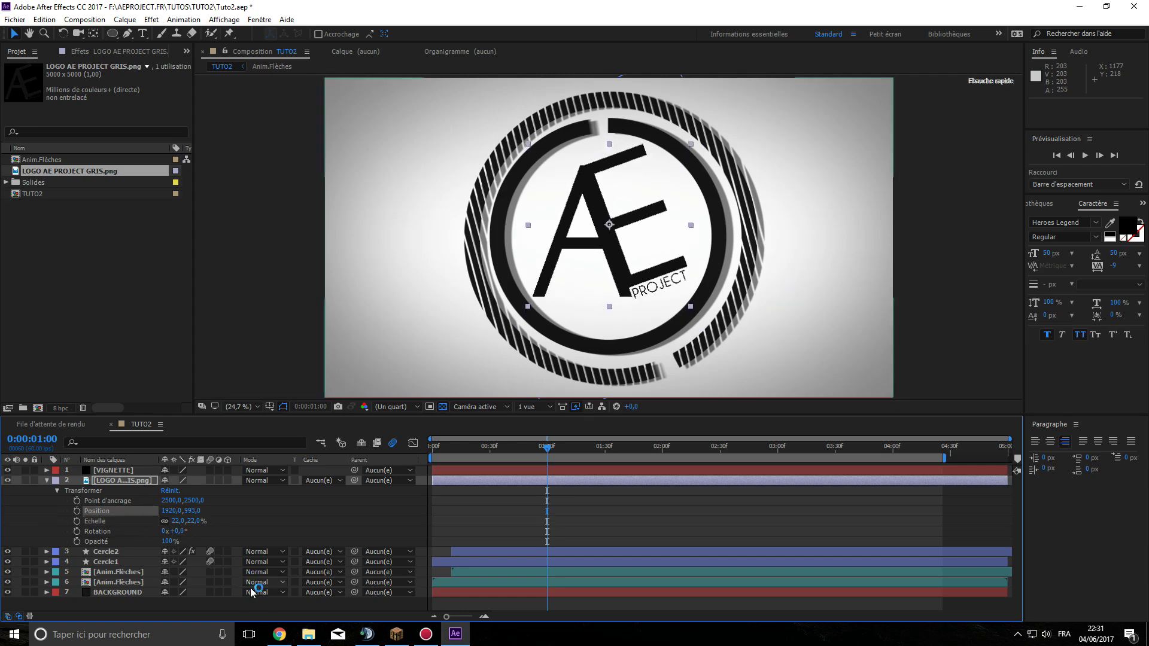
pyautogui.click(285, 605)
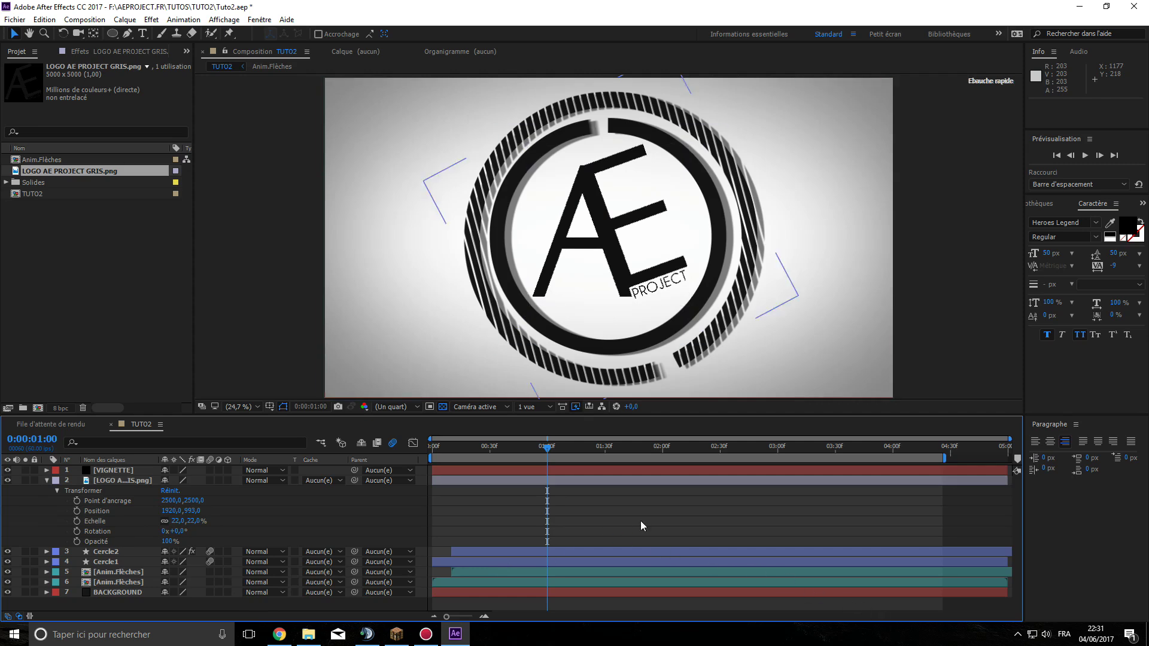
pyautogui.click(597, 565)
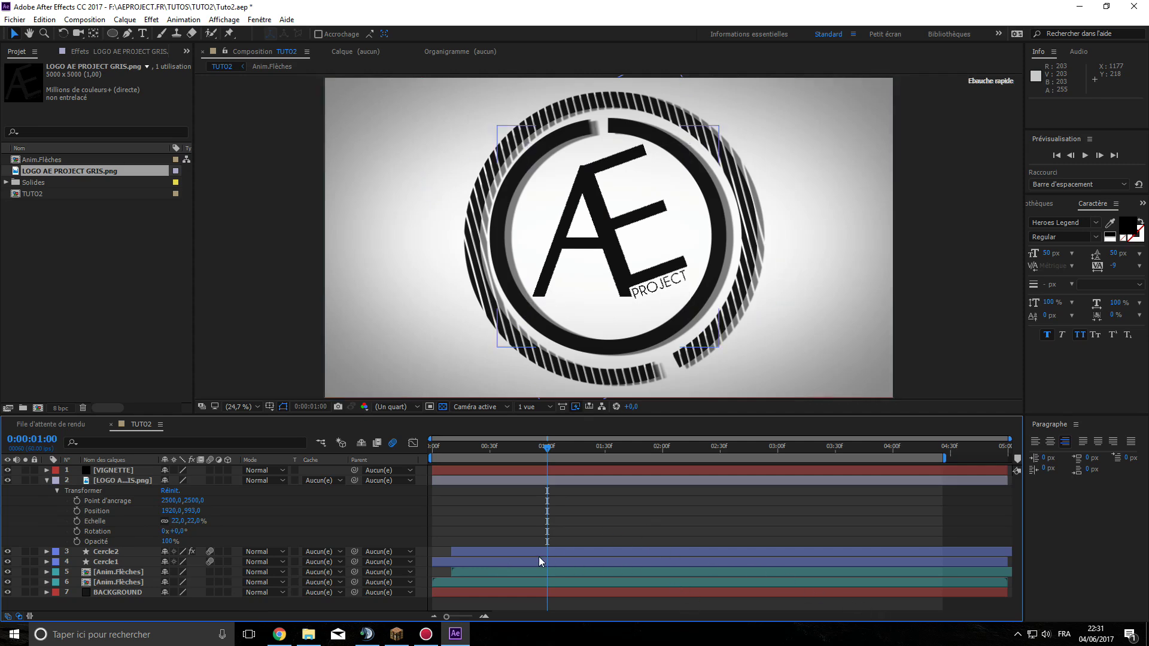
pyautogui.click(261, 505)
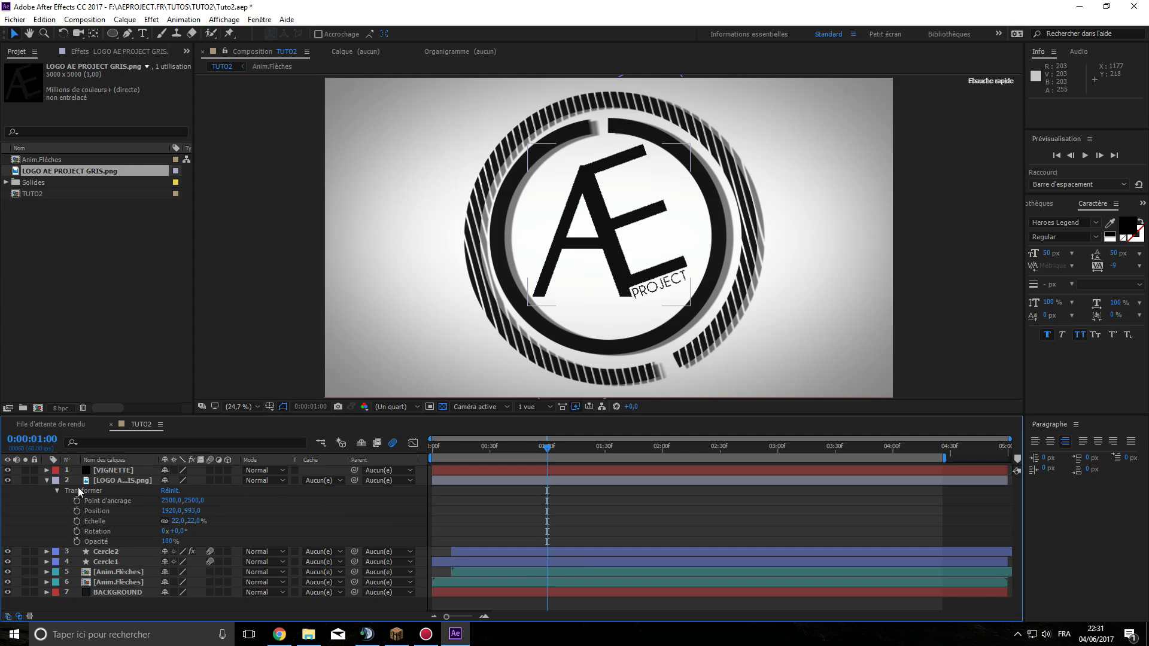
pyautogui.click(47, 481)
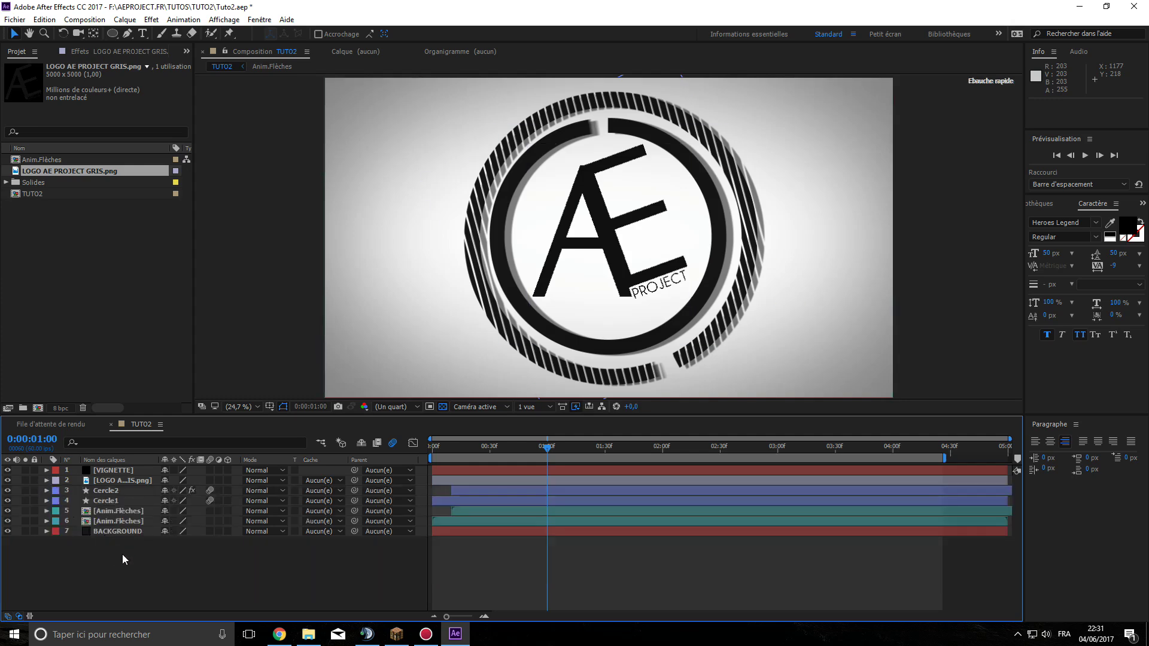
# - Add an Ombre portée layer style to the logo layer
pyautogui.click(108, 483)
pyautogui.rightClick(109, 487)
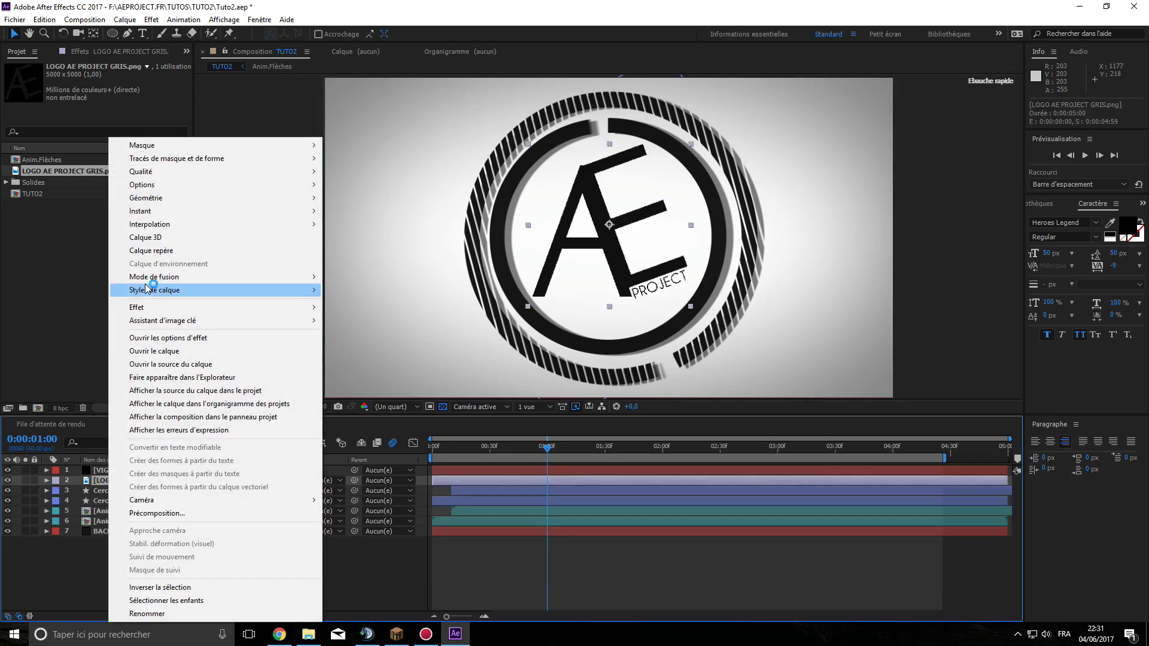
pyautogui.moveTo(243, 293)
pyautogui.click(372, 334)
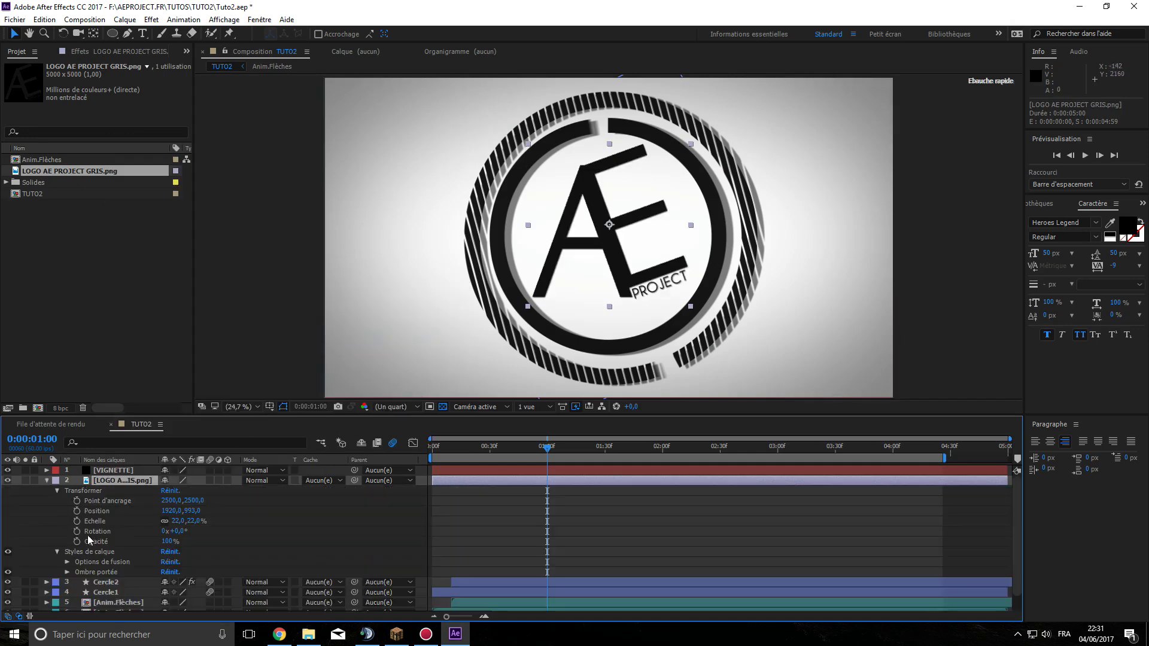
# - Set the opacity of the logo's Ombre portée to 50% and its distance to 50
pyautogui.click(68, 572)
pyautogui.scroll(-3, 72, 571)
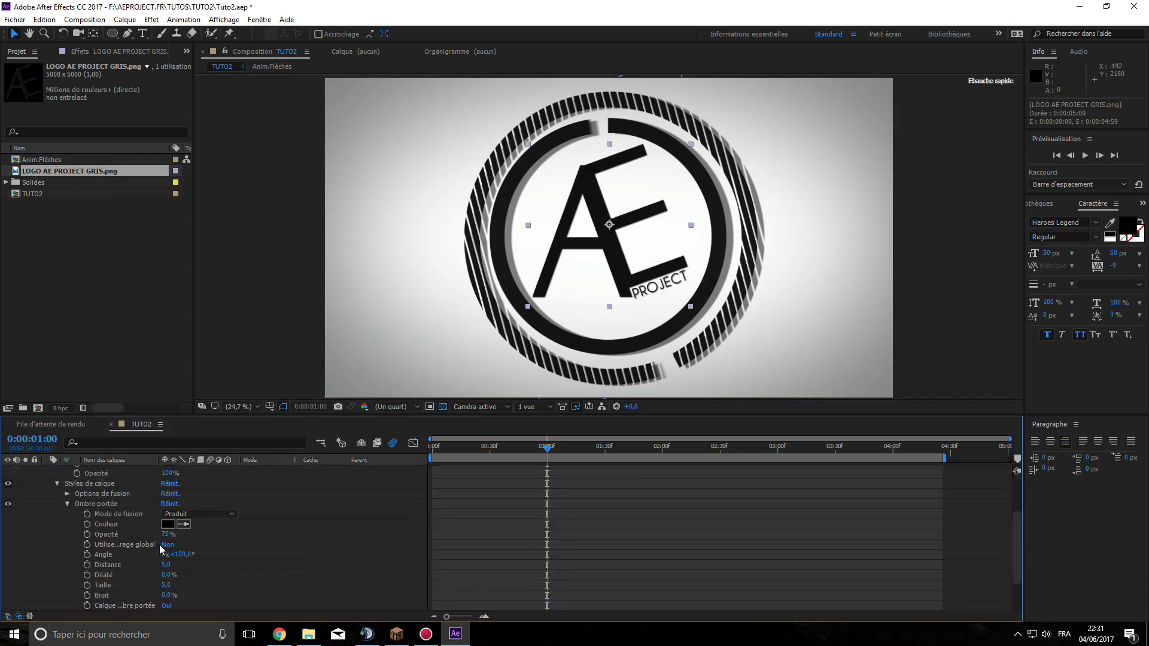
pyautogui.click(166, 534)
pyautogui.press('Return')
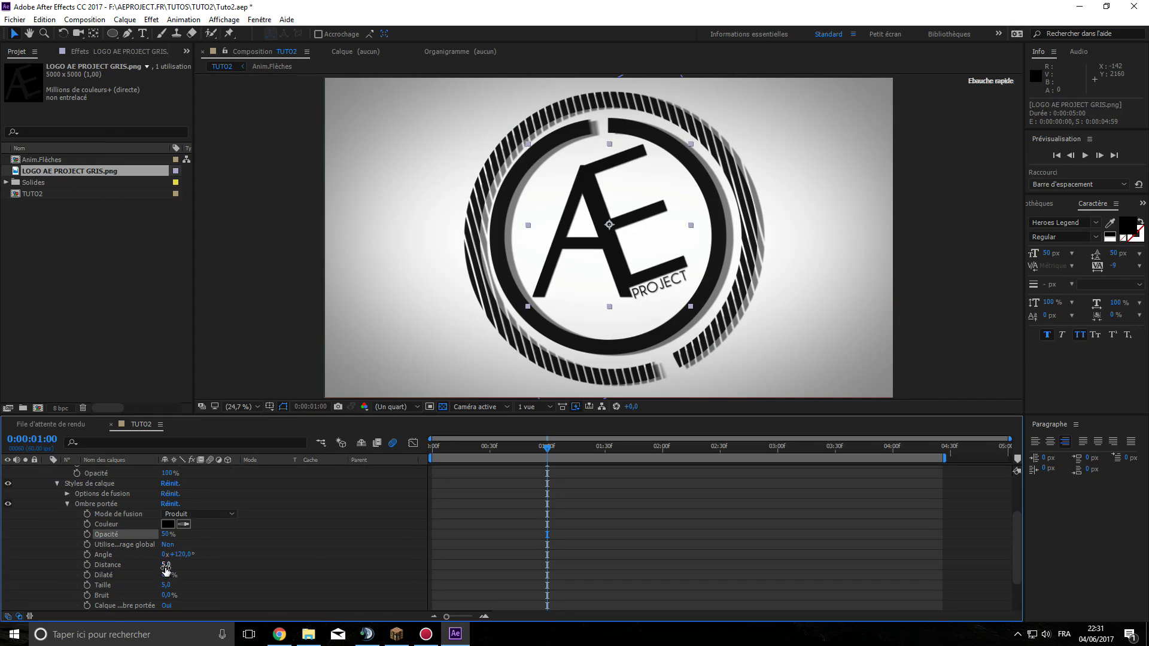
pyautogui.click(166, 564)
pyautogui.write('50')
pyautogui.press('Return')
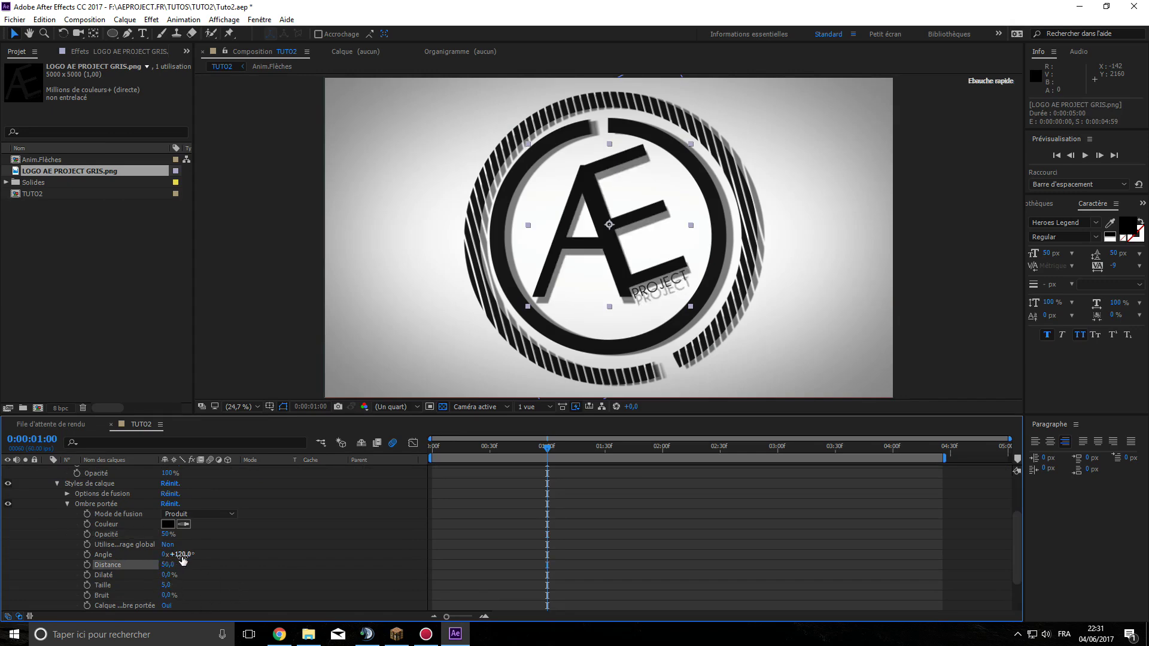
# - Set the angle of the logo's Ombre portée to 170°, then collapse the logo layer's properties
pyautogui.moveTo(182, 555); pyautogui.dragTo(266, 567)
pyautogui.click(679, 563)
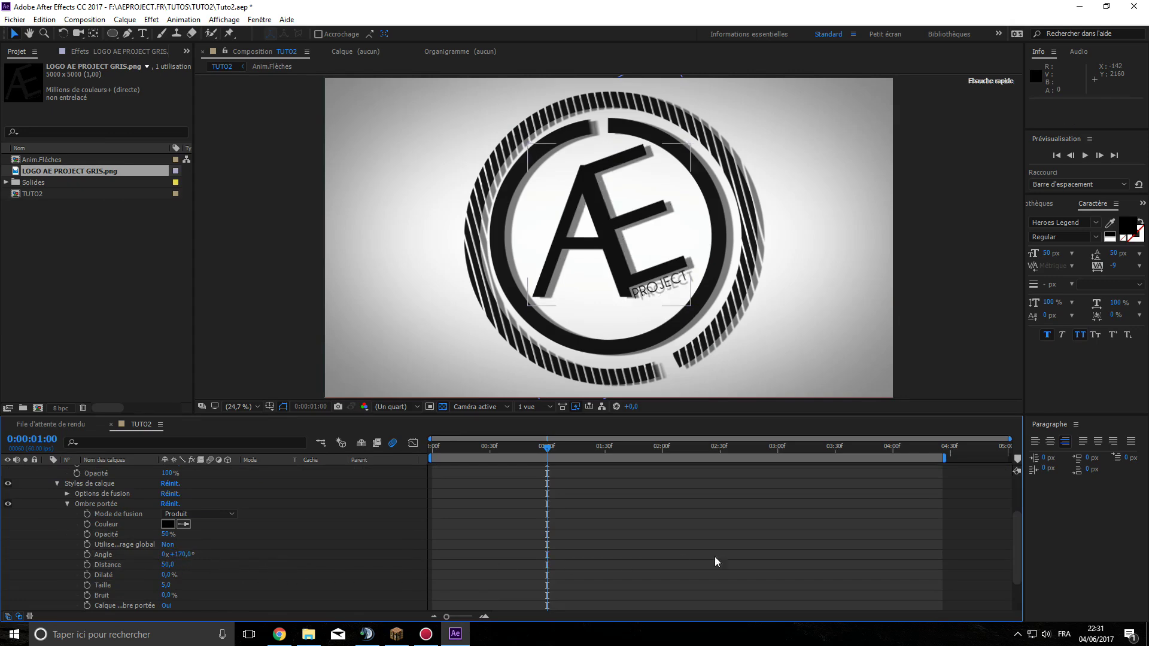
pyautogui.scroll(1, 179, 490)
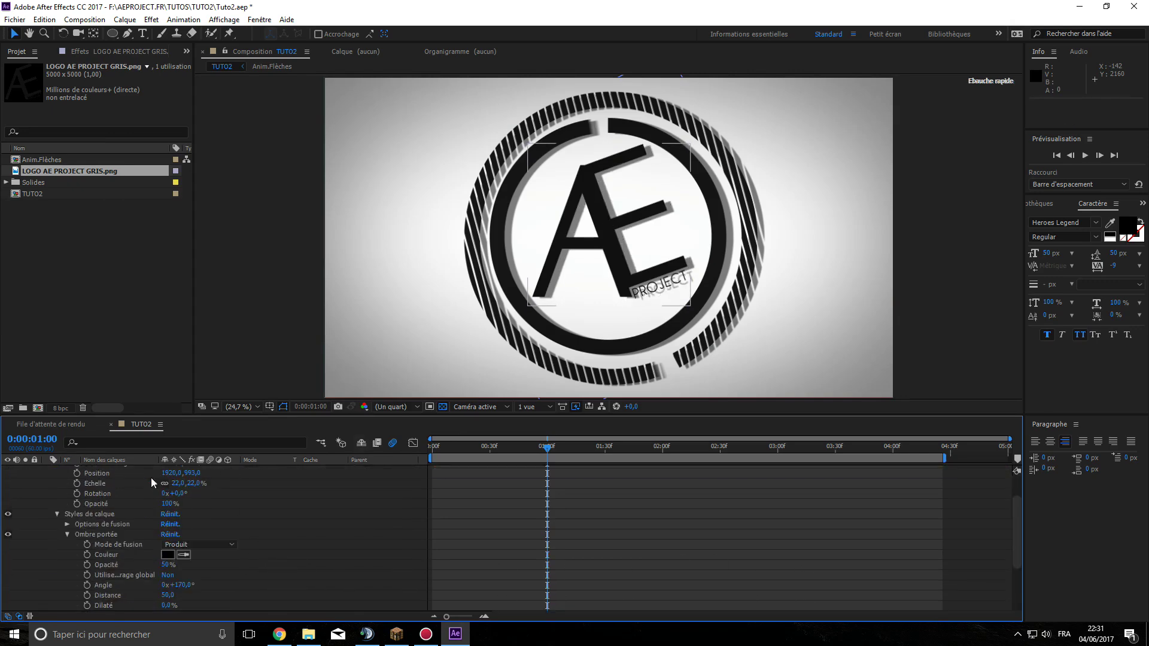
pyautogui.scroll(2, 52, 474)
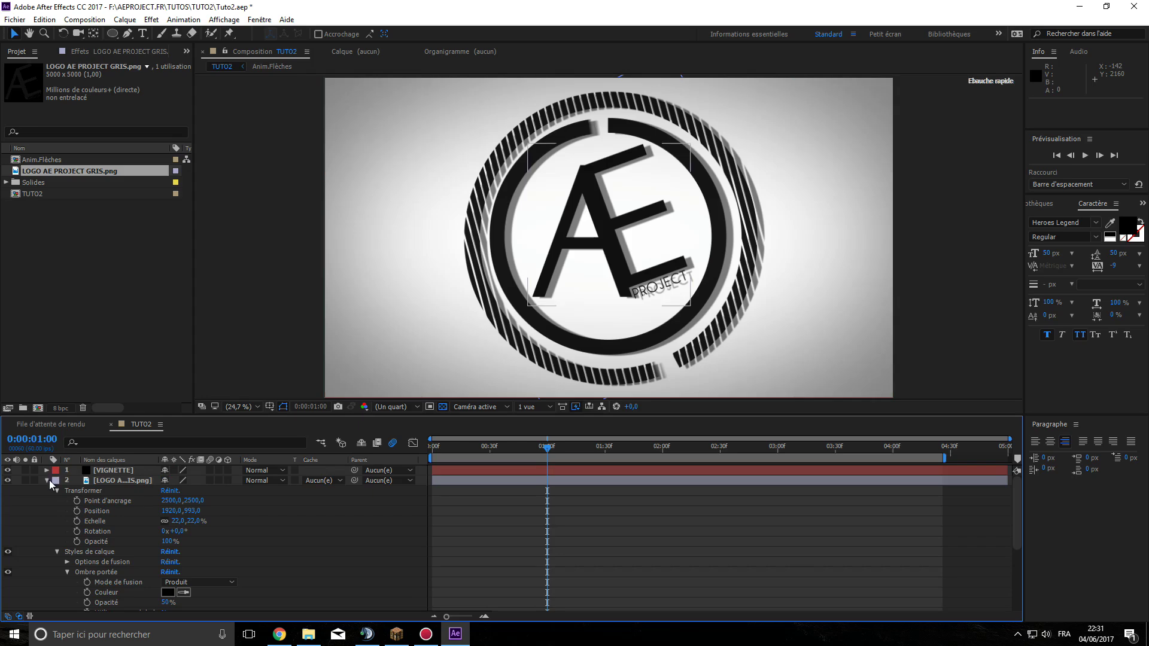
pyautogui.click(48, 480)
pyautogui.click(129, 480)
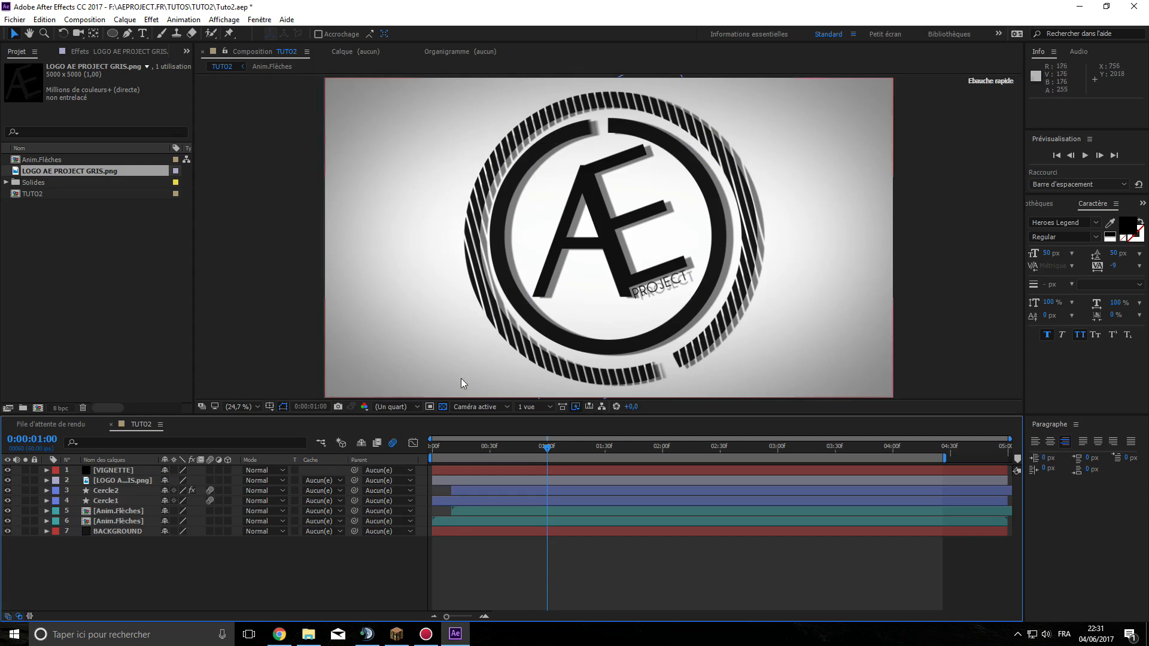
# - Reveal Cercle1's keyframes and move the current time to its first keyframes at 0:00:00:35
pyautogui.moveTo(1012, 438); pyautogui.dragTo(788, 437)
pyautogui.click(111, 501)
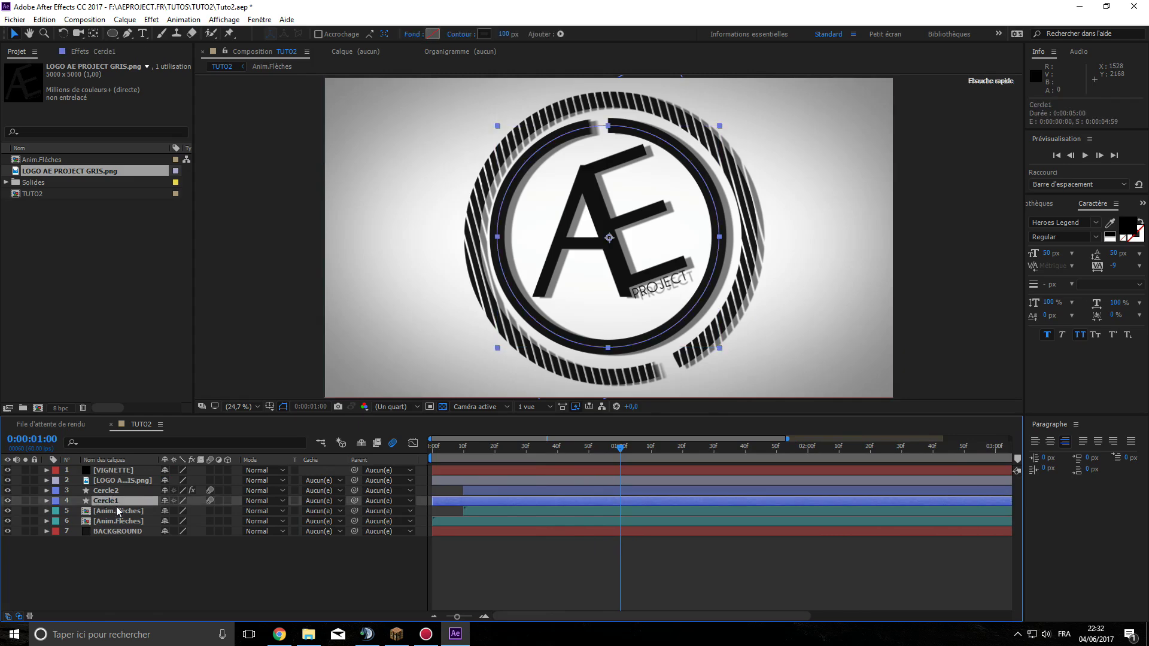
pyautogui.press('u')
pyautogui.moveTo(627, 456); pyautogui.dragTo(542, 453)
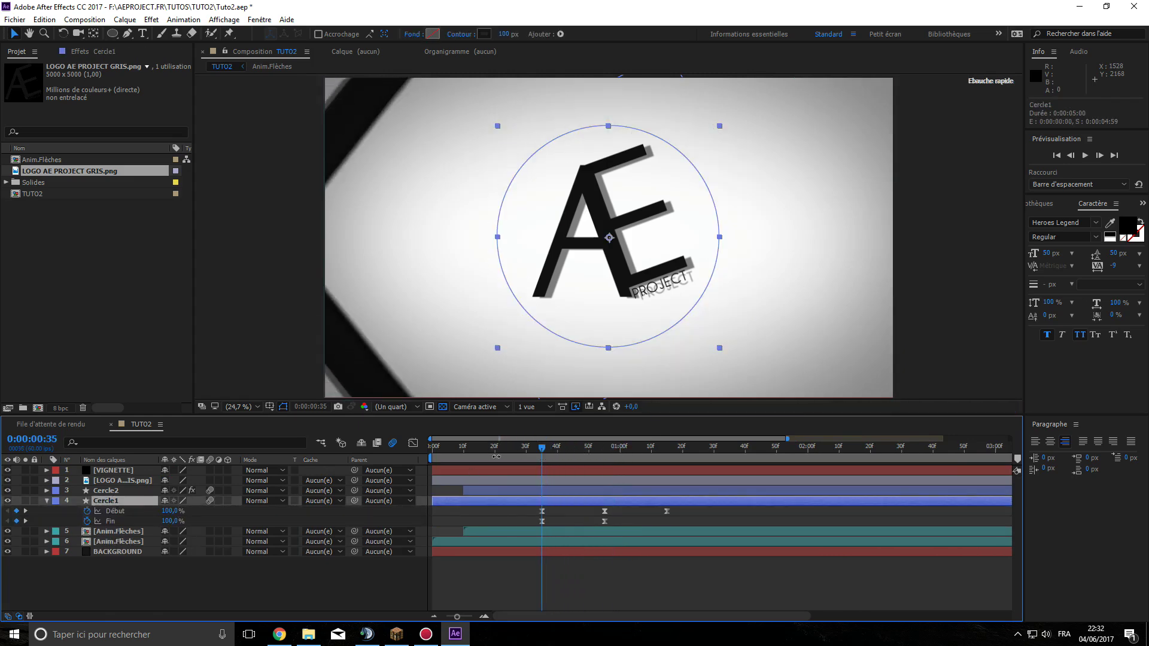
# - Start Echelle and Rotation keyframes on the logo layer at 0:00:00:35, with scale 0% and rotation -90°
pyautogui.rightClick(95, 482)
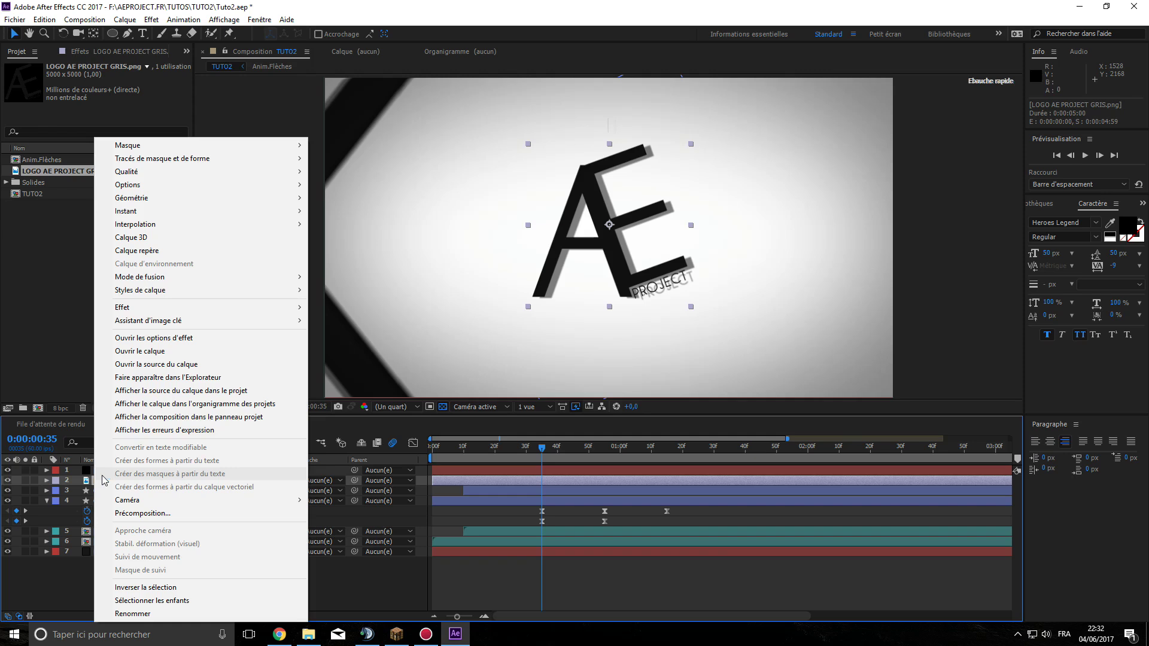
pyautogui.click(46, 482)
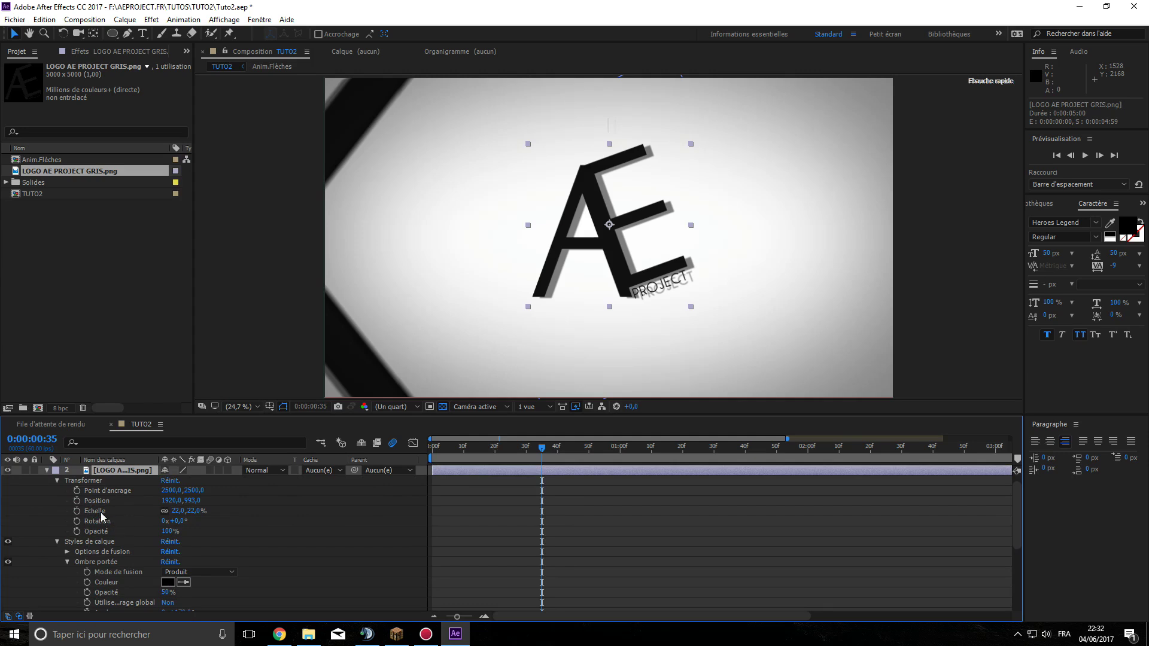
pyautogui.click(77, 512)
pyautogui.click(77, 521)
pyautogui.click(180, 521)
pyautogui.write('-90')
pyautogui.press('Return')
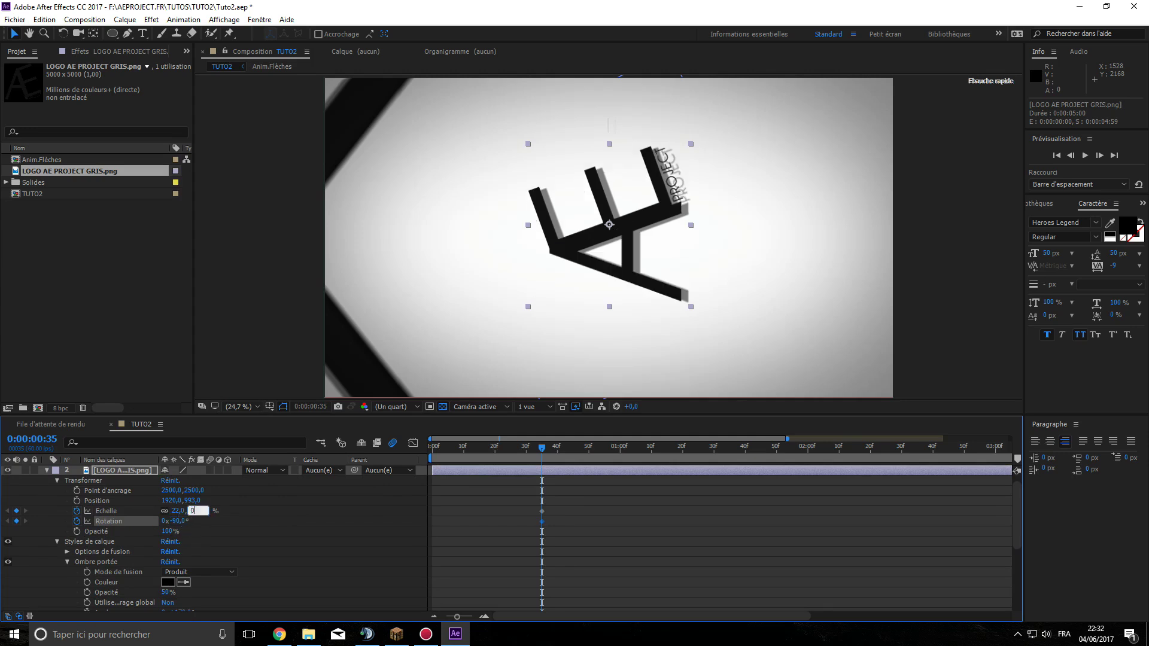
pyautogui.click(178, 512)
pyautogui.write('0')
pyautogui.press('Return')
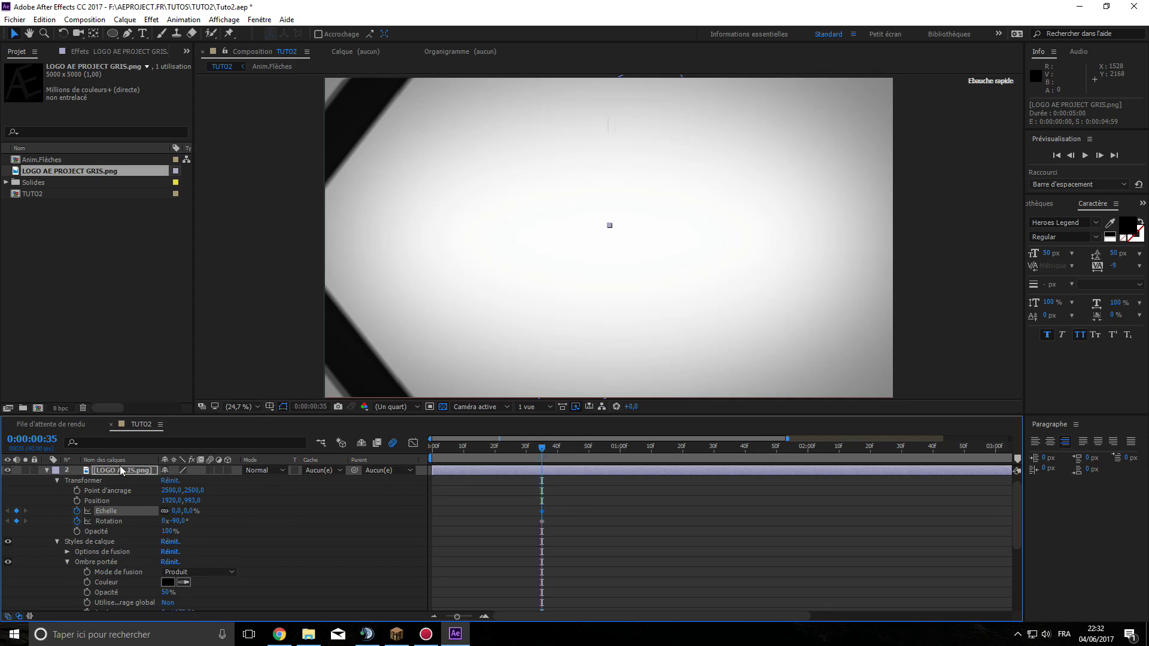
# - Keyframe the logo's scale at 22% and rotation at 0° at 0:00:01:10, enable its motion blur and collapse the expanded layers
pyautogui.press('u')
pyautogui.moveTo(552, 450); pyautogui.dragTo(656, 409)
pyautogui.press('pageup')
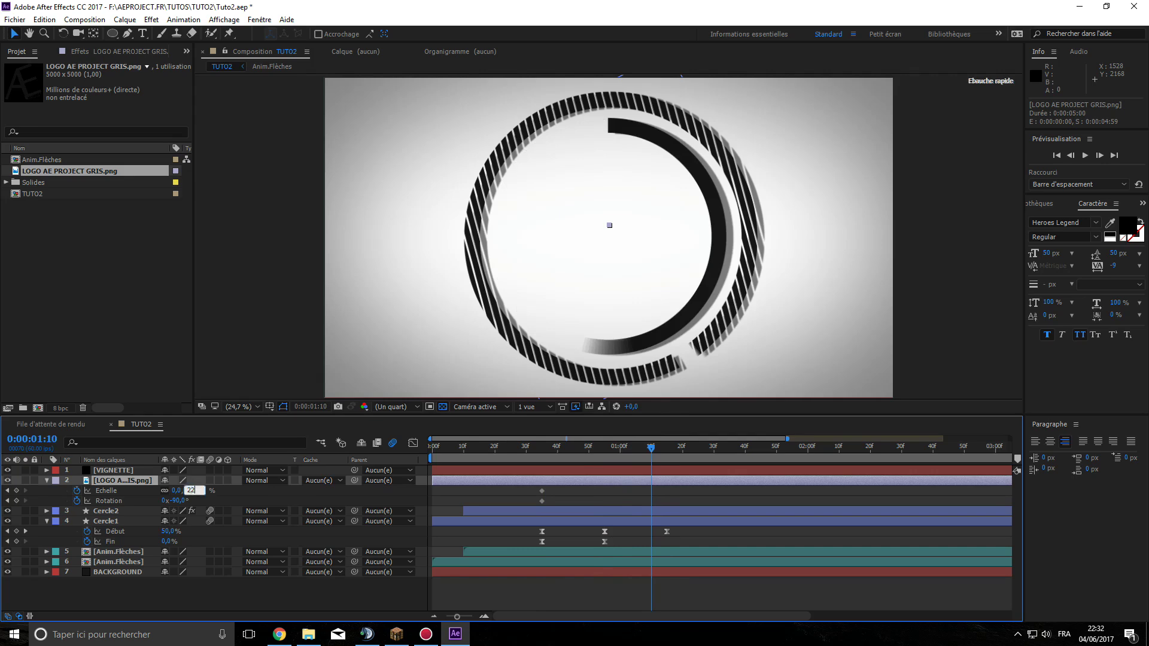
pyautogui.write('2')
pyautogui.press('Return')
pyautogui.write('0')
pyautogui.press('Return')
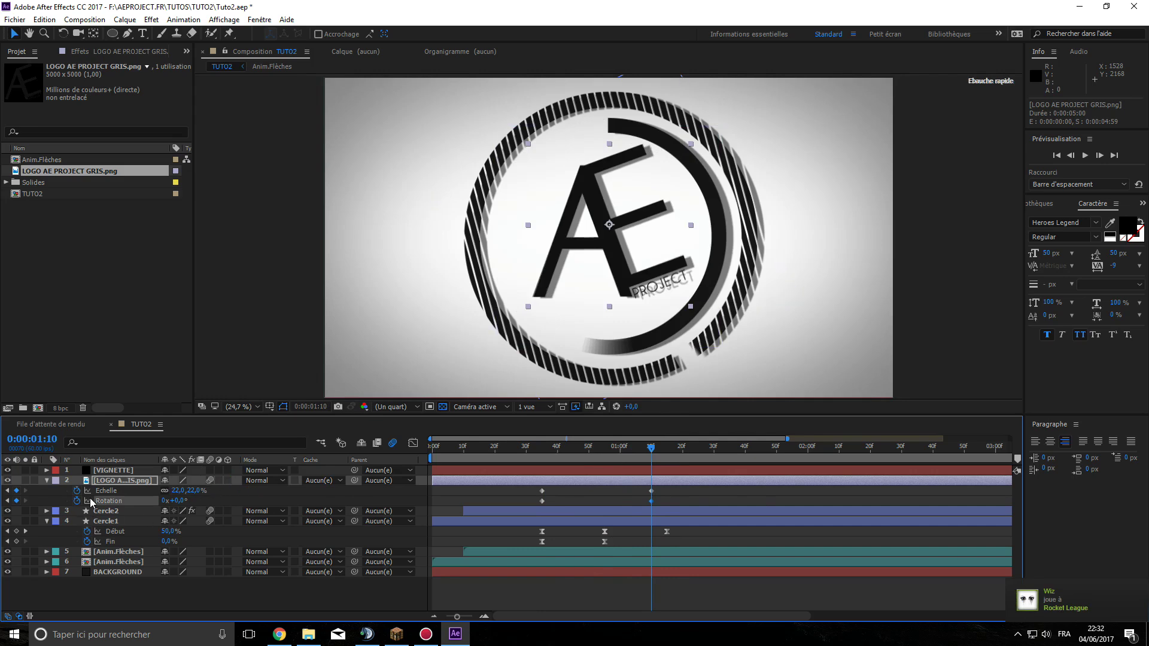
pyautogui.click(46, 480)
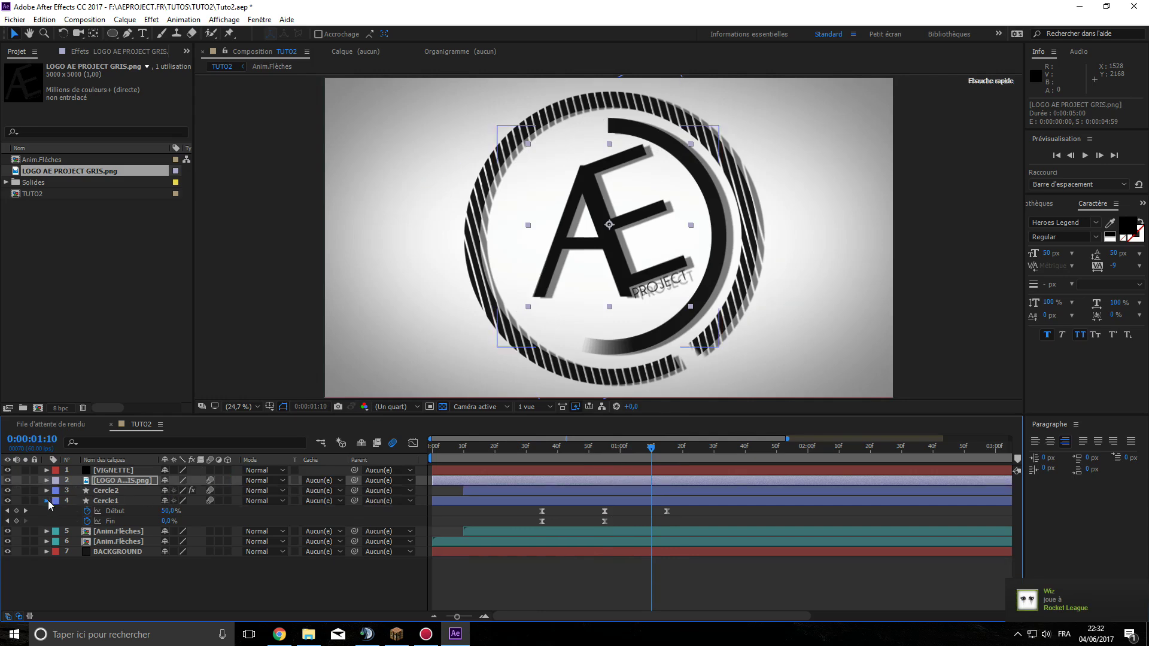
pyautogui.click(47, 501)
# - Ease the logo's Echelle keyframes in the graph editor and extend the last keyframe's incoming handle for a fast start and slow finish
pyautogui.click(413, 443)
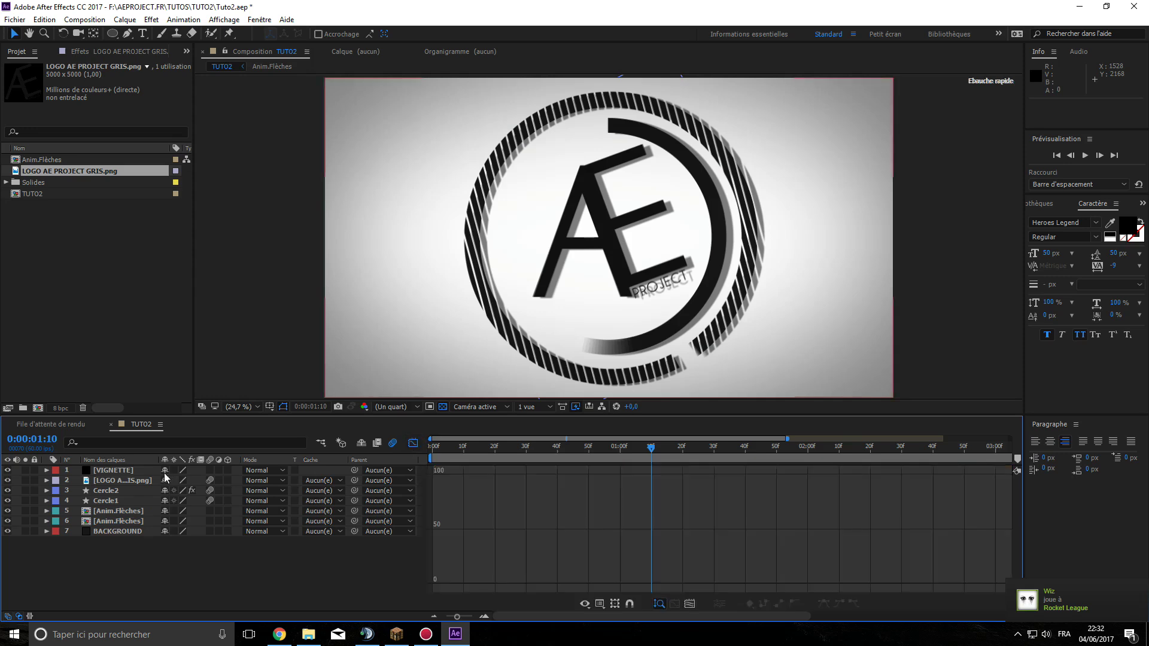
pyautogui.click(110, 481)
pyautogui.press('u')
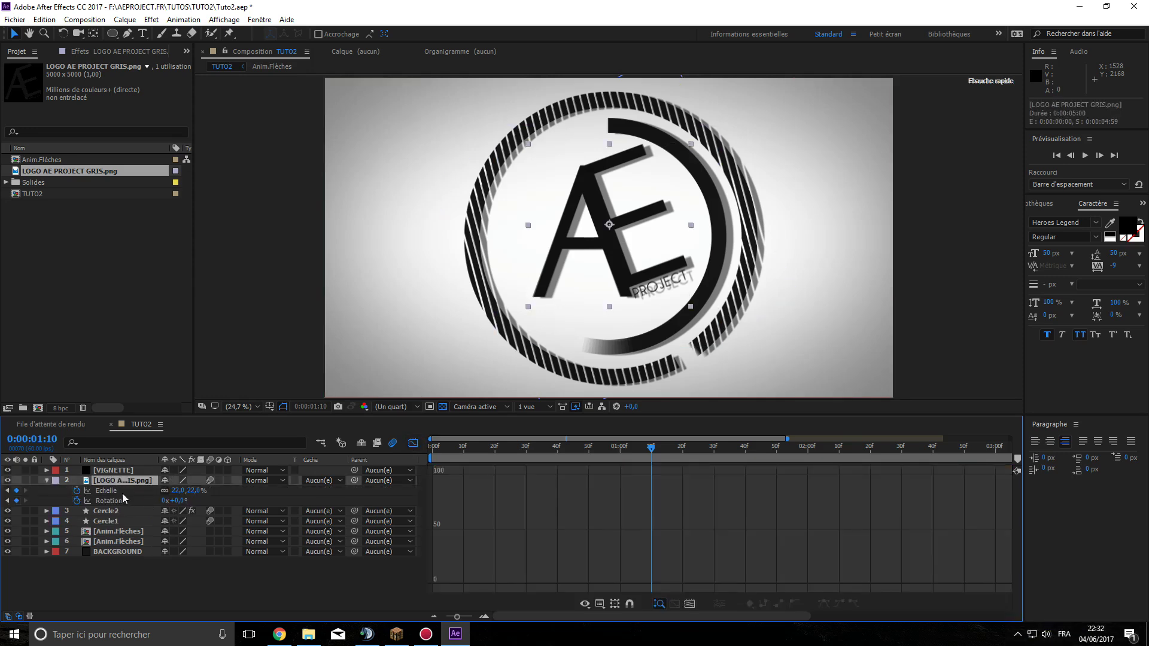
pyautogui.click(114, 492)
pyautogui.click(825, 605)
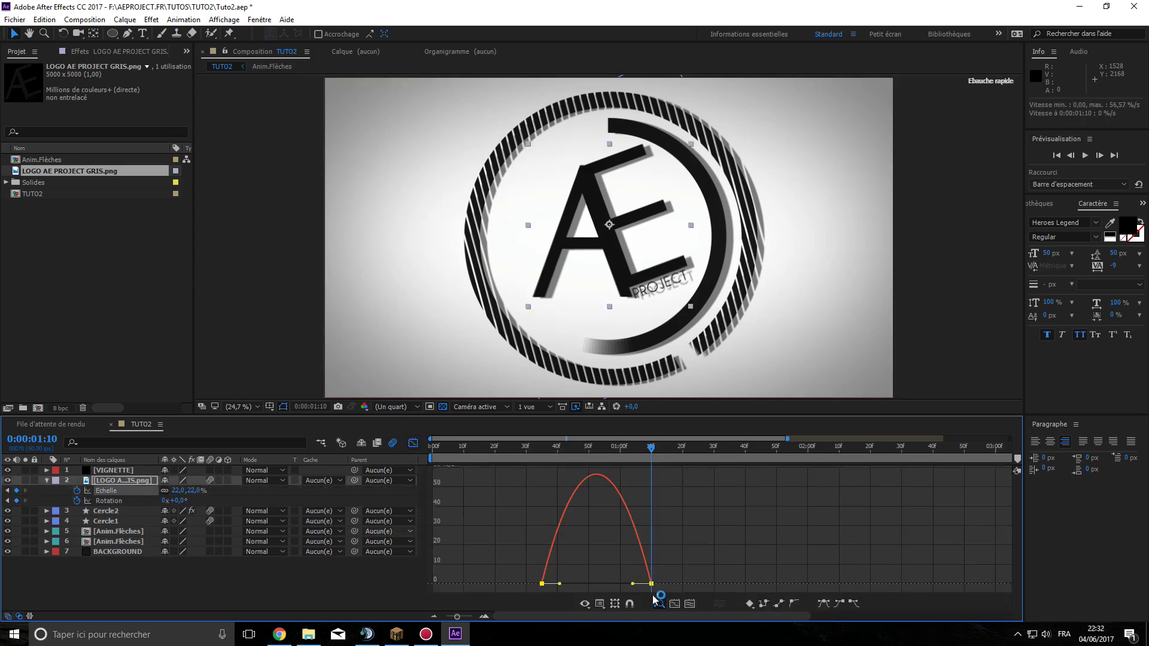
pyautogui.moveTo(635, 586); pyautogui.dragTo(557, 594)
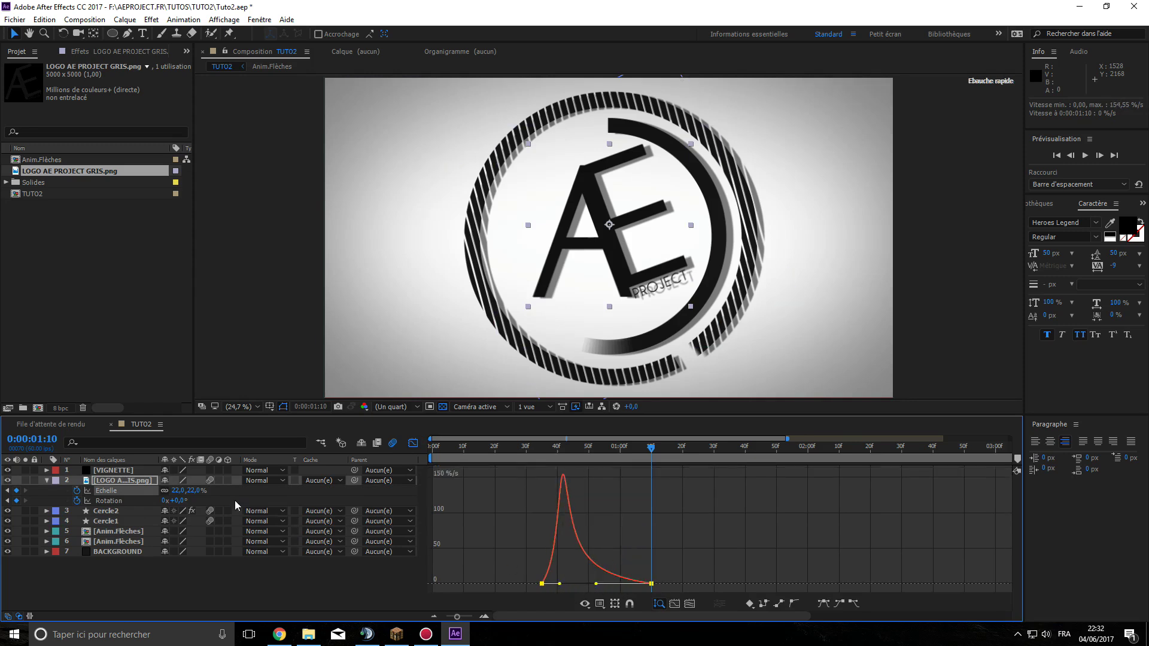
# - Give the logo's Rotation keyframes the same eased speed curve with a long slow finish, then leave the graph editor
pyautogui.click(116, 501)
pyautogui.click(824, 605)
pyautogui.moveTo(635, 587); pyautogui.dragTo(596, 584)
pyautogui.moveTo(644, 458); pyautogui.dragTo(650, 456)
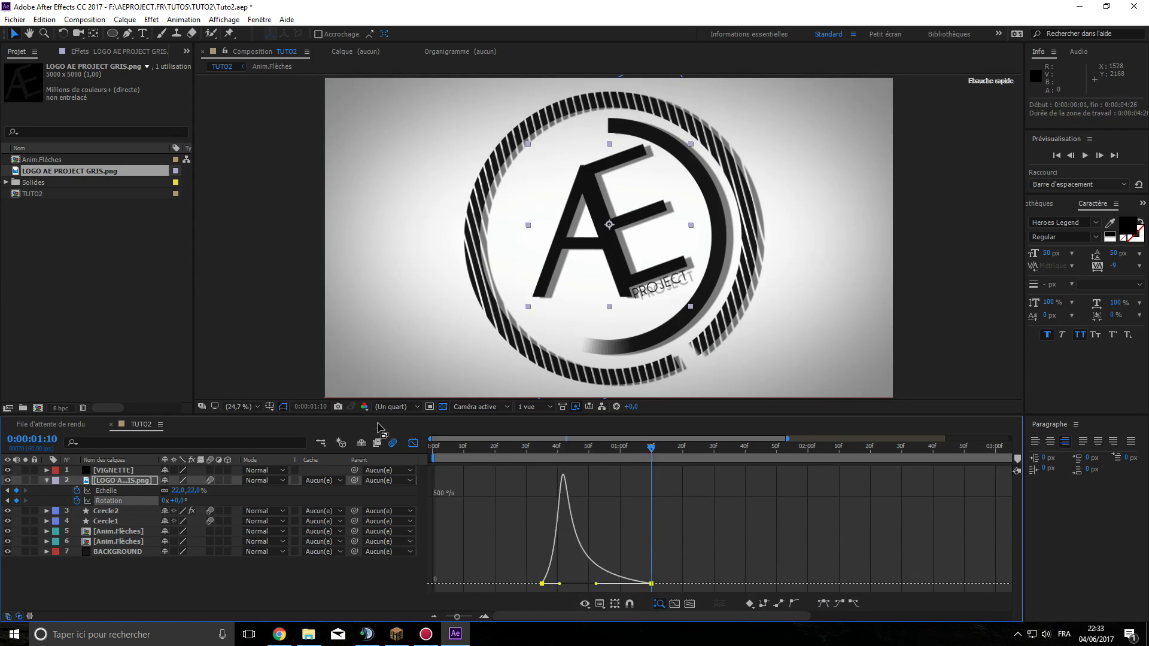
pyautogui.click(415, 443)
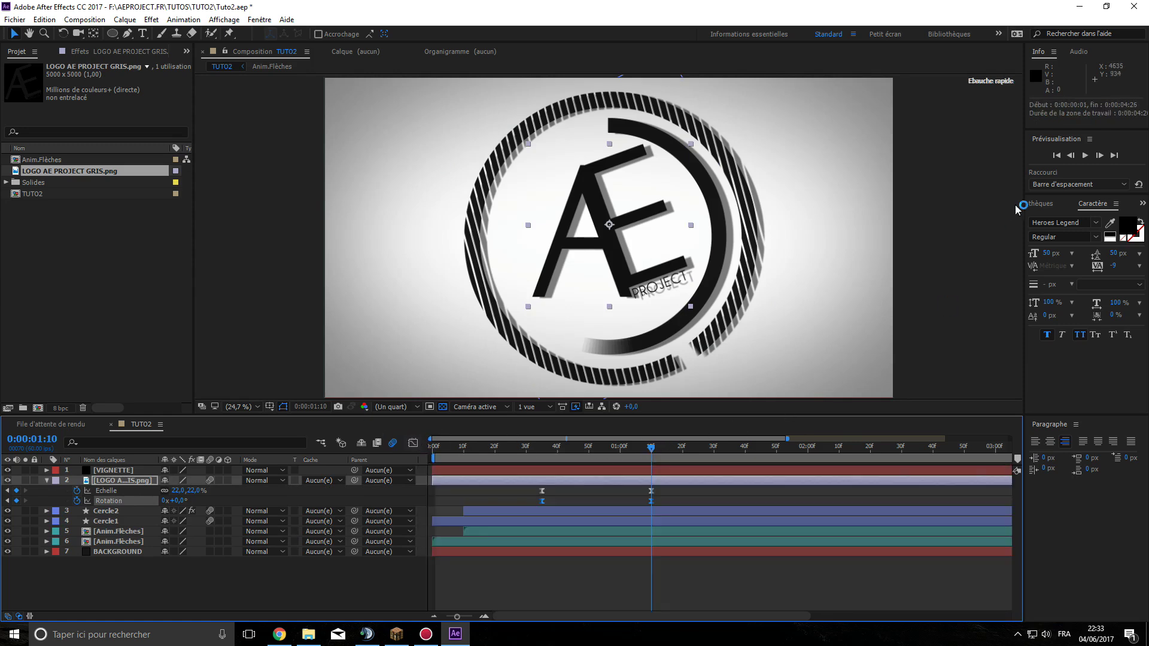
# - Preview the composition several times to check the logo's scale and rotation entrance together with the rings
pyautogui.click(1085, 155)
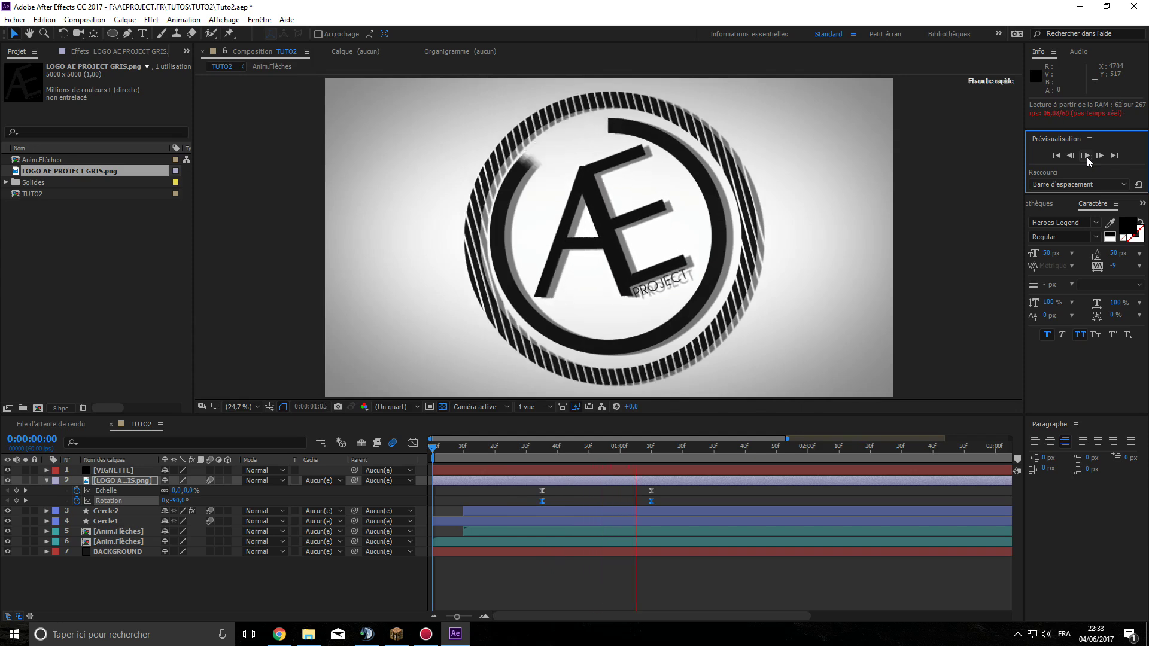
pyautogui.click(1086, 157)
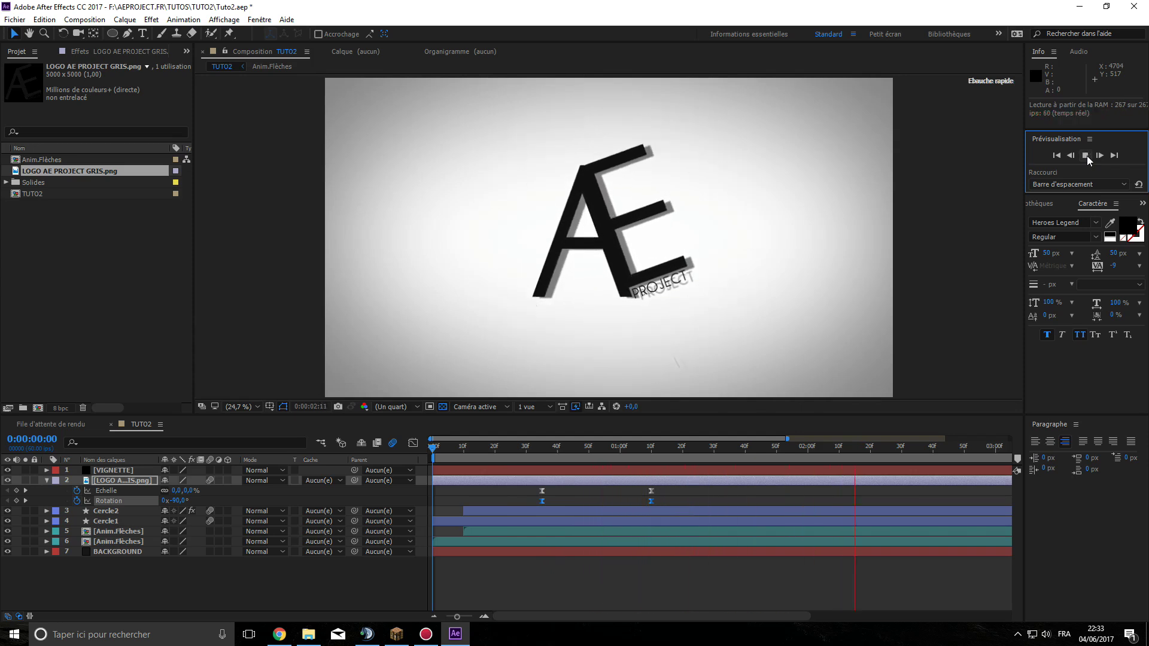
pyautogui.press('space')
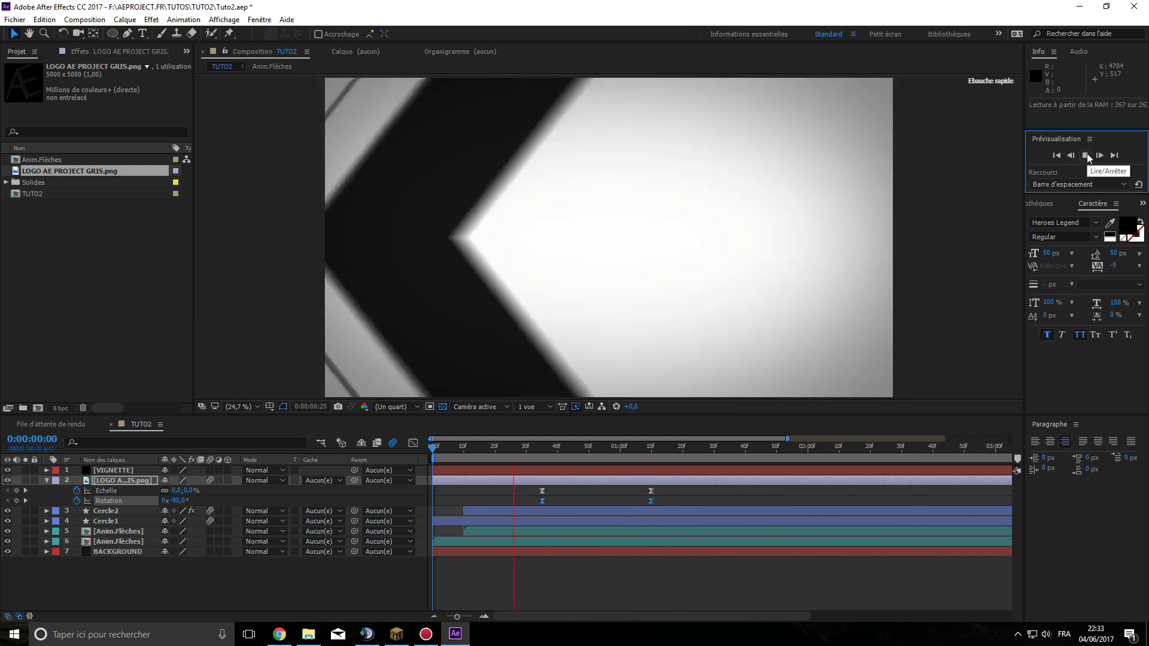
pyautogui.click(1086, 156)
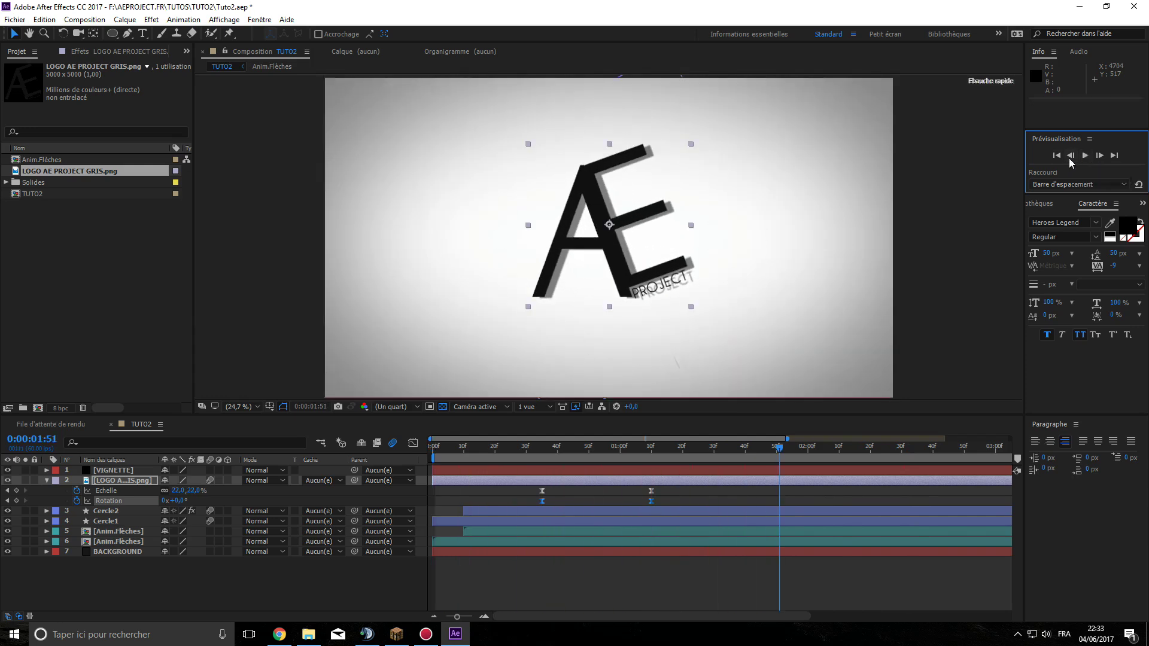
pyautogui.click(1085, 156)
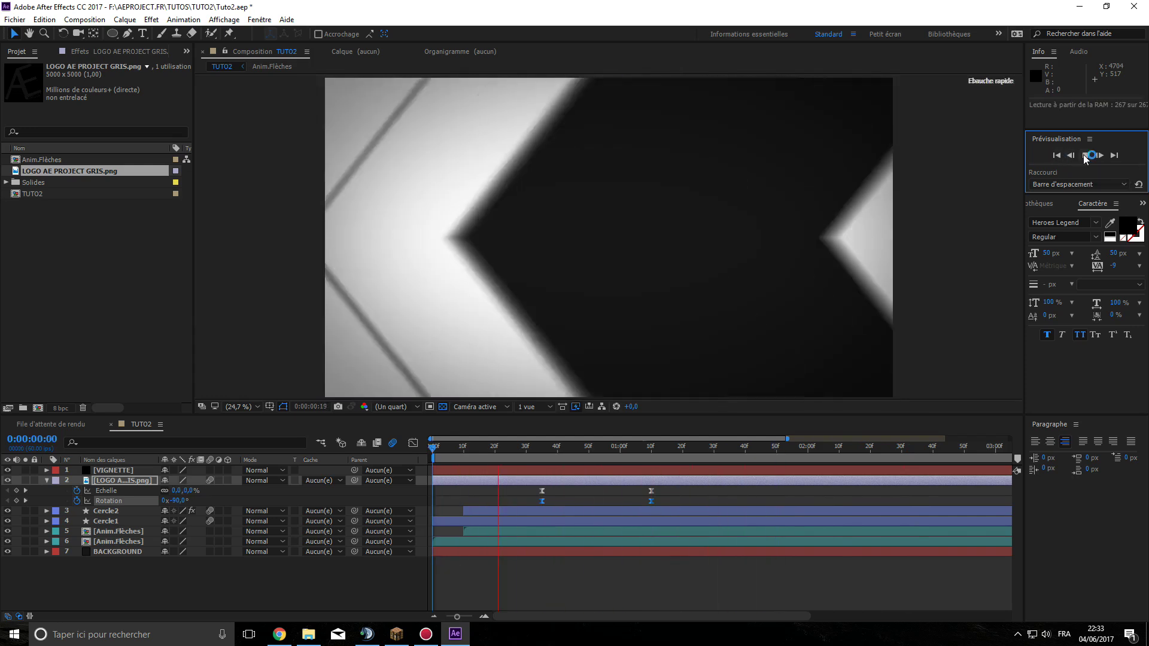
pyautogui.click(1085, 156)
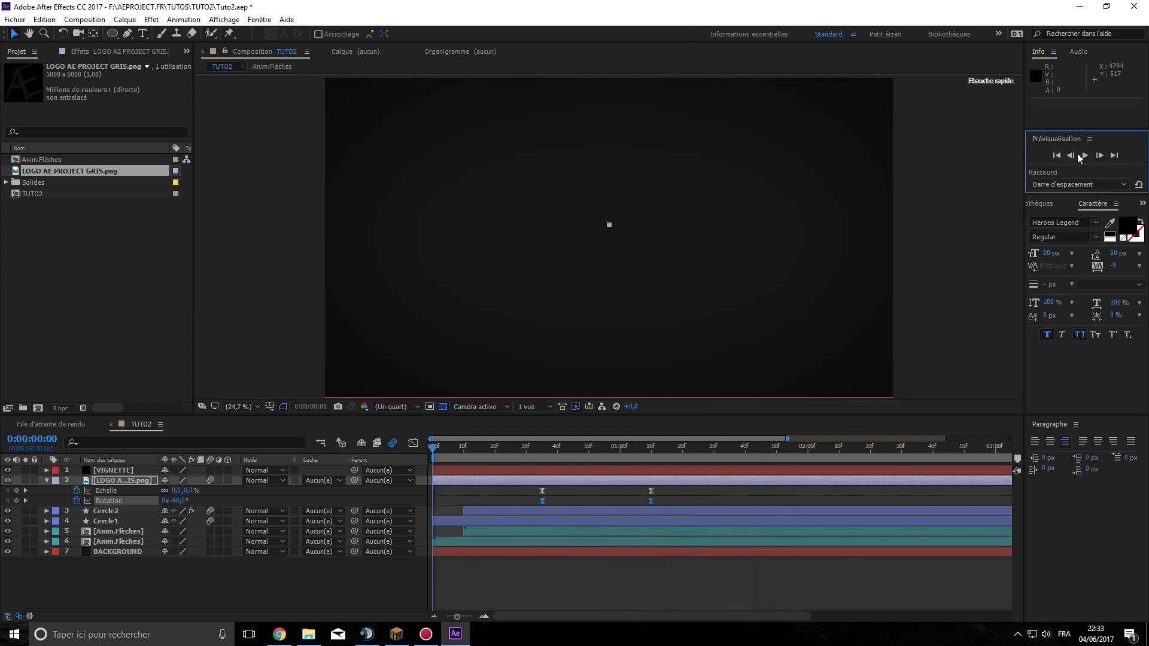
pyautogui.click(1086, 156)
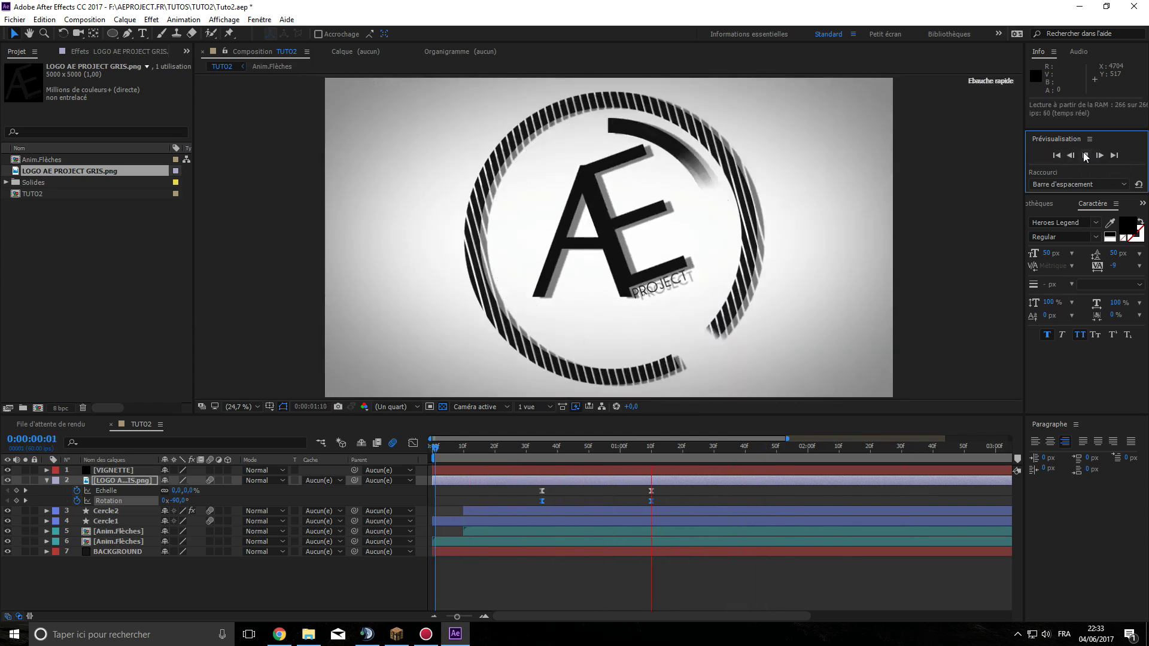
pyautogui.click(1085, 156)
pyautogui.click(1086, 157)
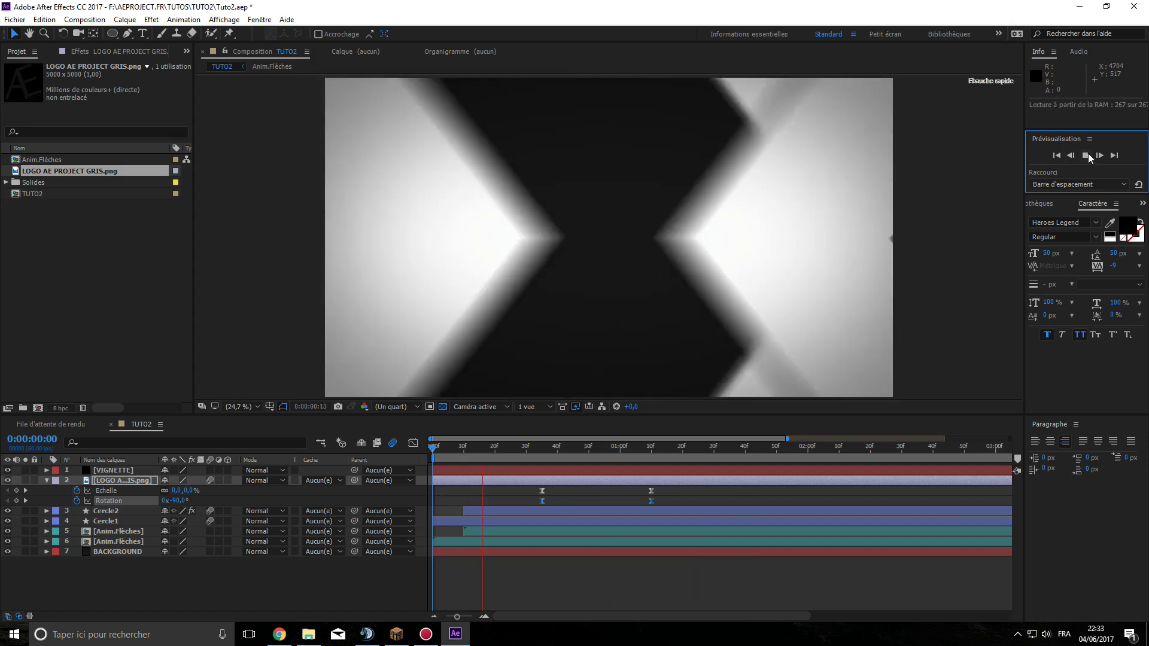
pyautogui.click(1088, 157)
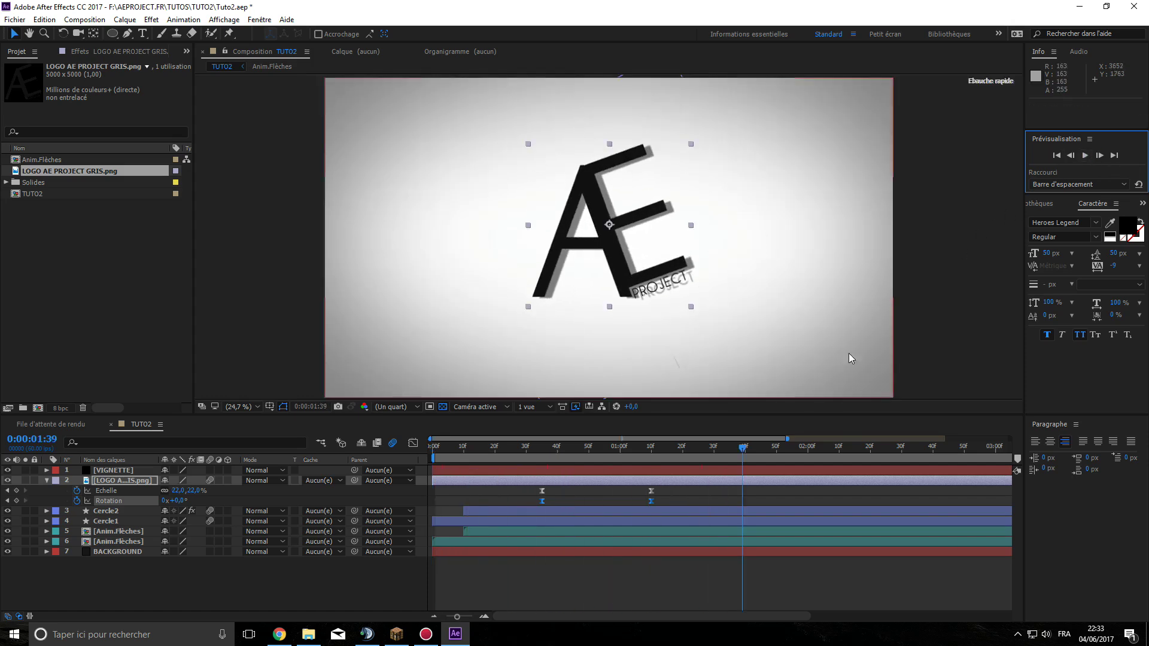
# - Add an Echelle keyframe holding the logo at 22% at 0:00:01:30
pyautogui.click(333, 585)
pyautogui.moveTo(739, 449); pyautogui.dragTo(980, 439)
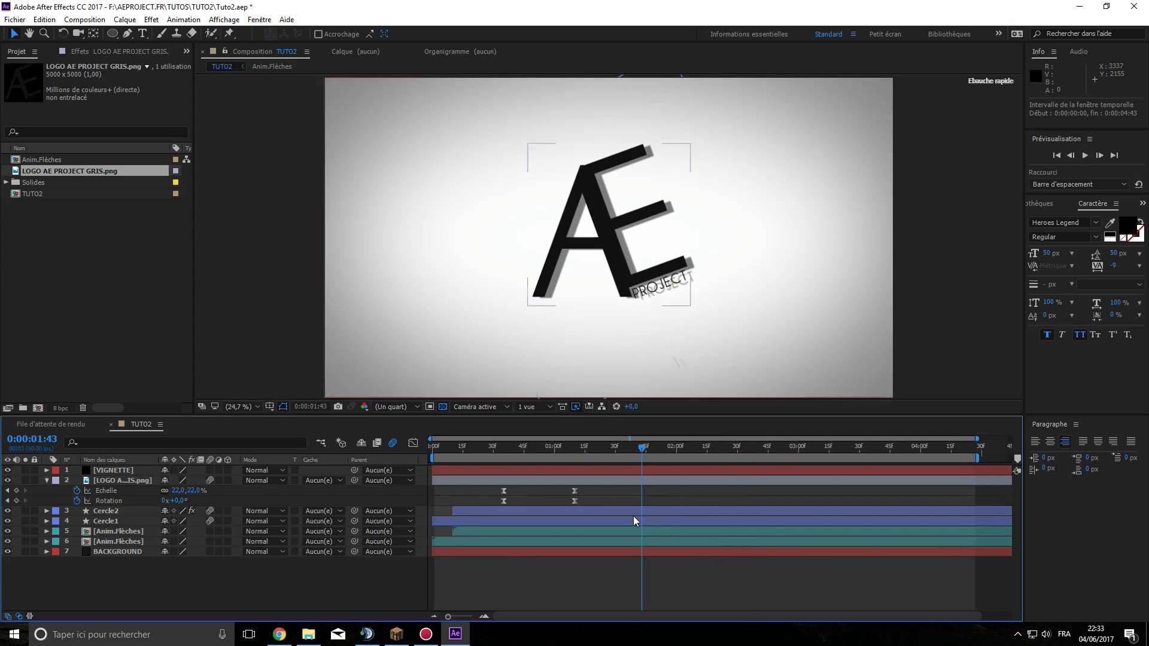
pyautogui.moveTo(644, 448); pyautogui.dragTo(615, 425)
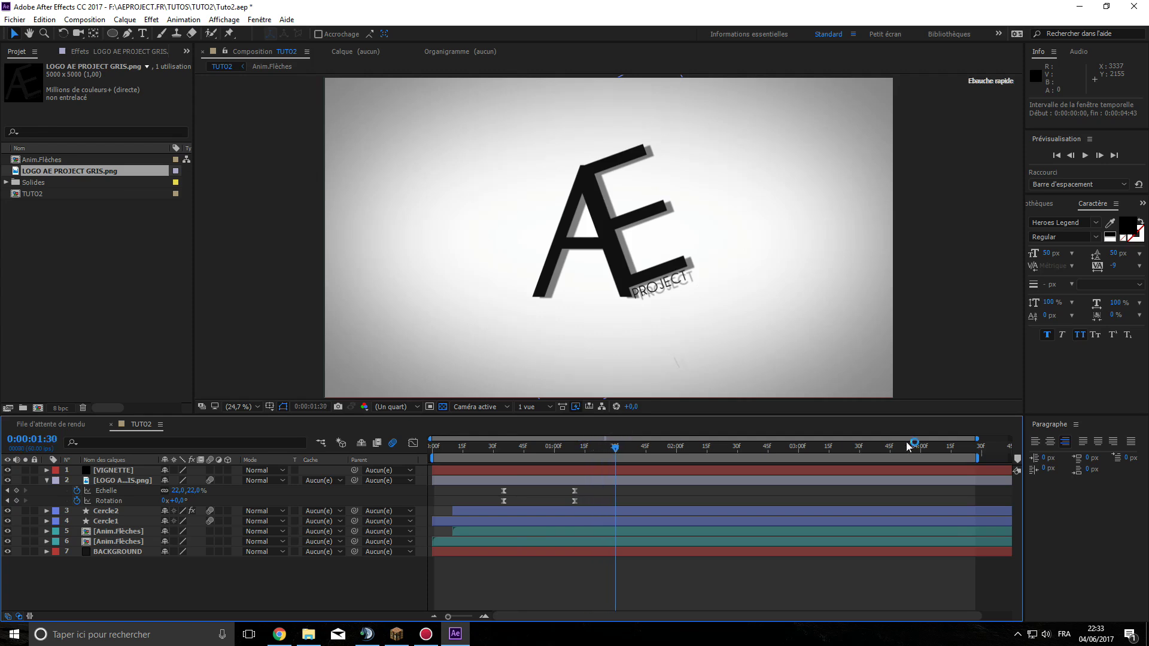
pyautogui.moveTo(976, 438); pyautogui.dragTo(787, 439)
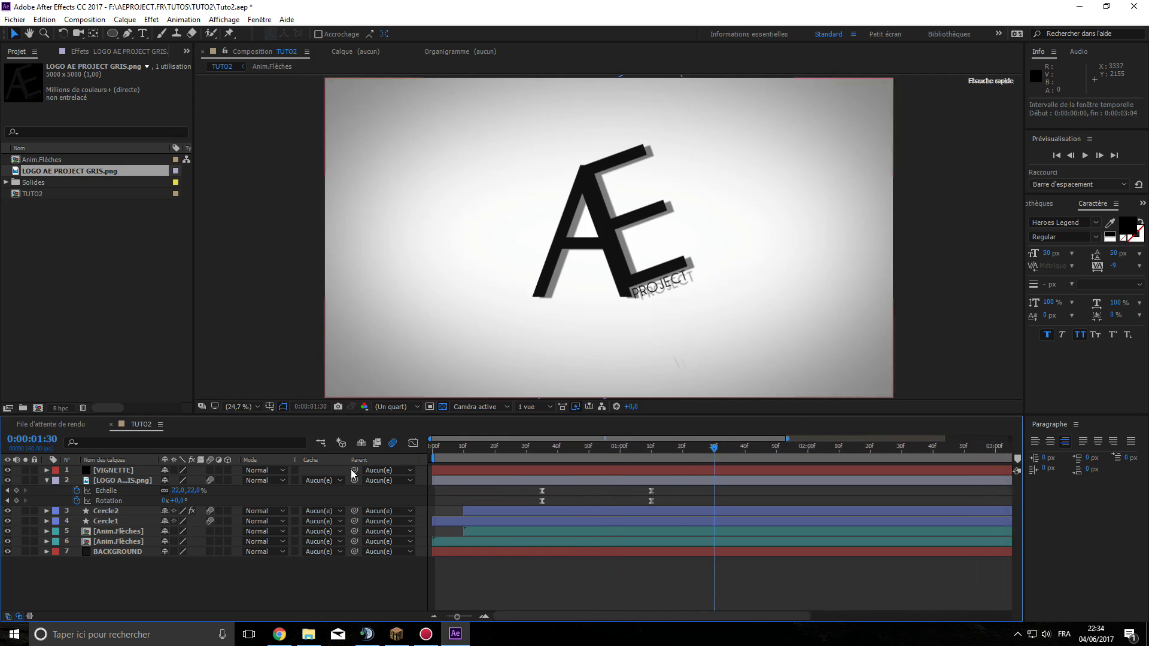
pyautogui.click(16, 490)
pyautogui.click(107, 491)
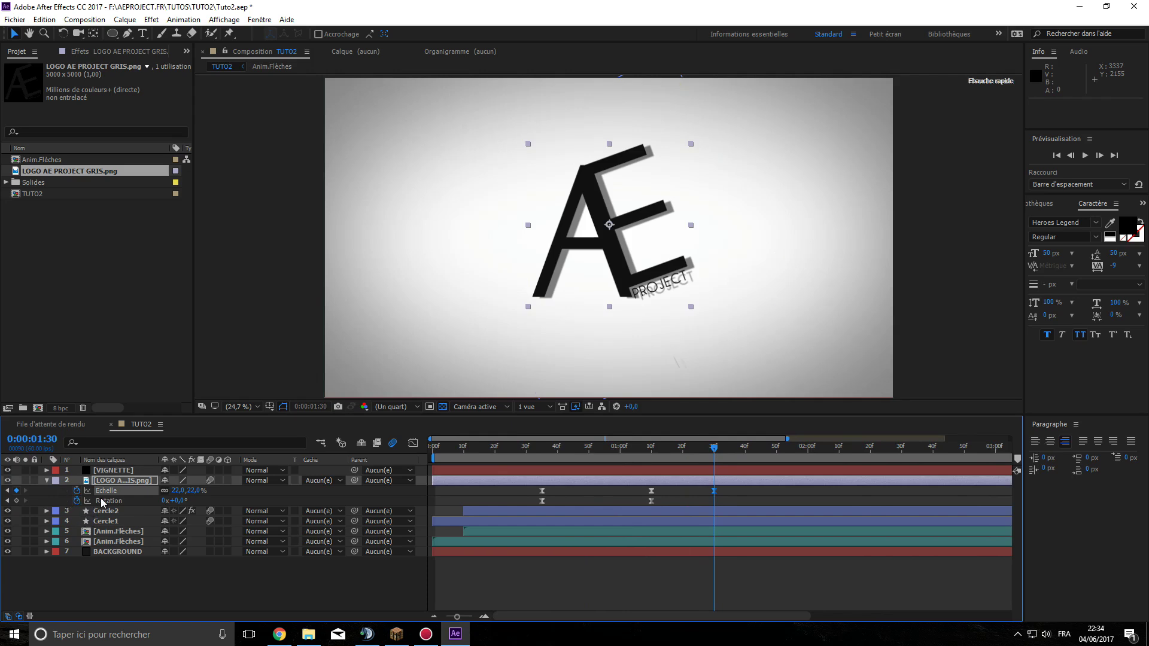
# - Start a Position keyframe on the logo at 0:00:01:30 with position 1920, 993, then collapse the layer
pyautogui.press('p')
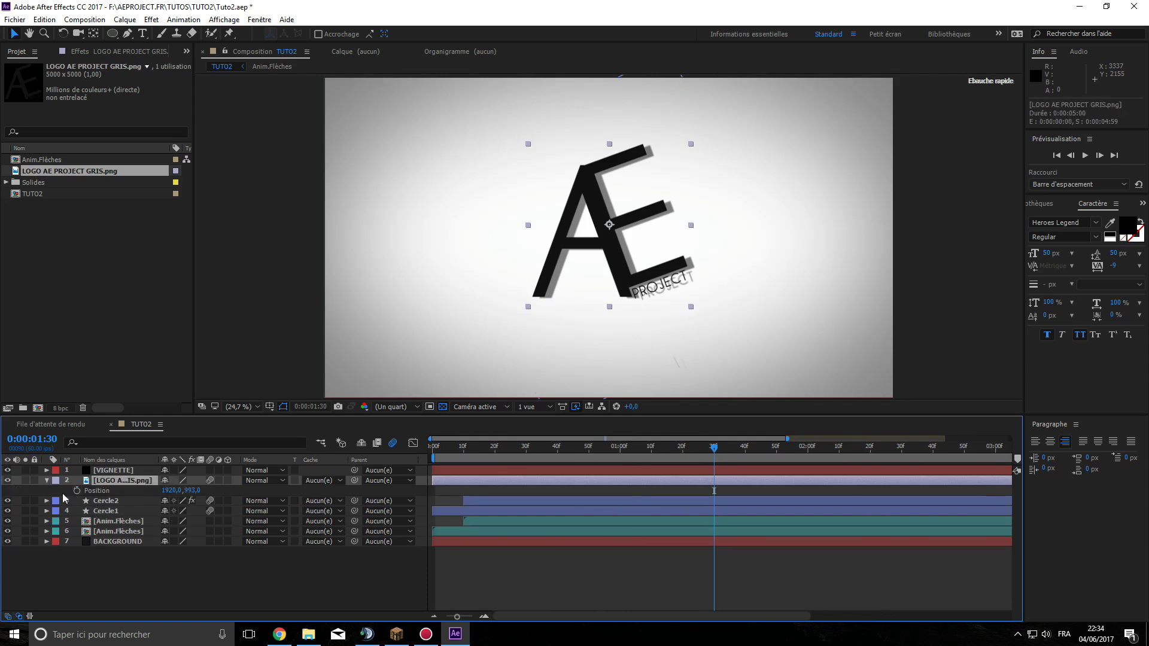
pyautogui.click(76, 490)
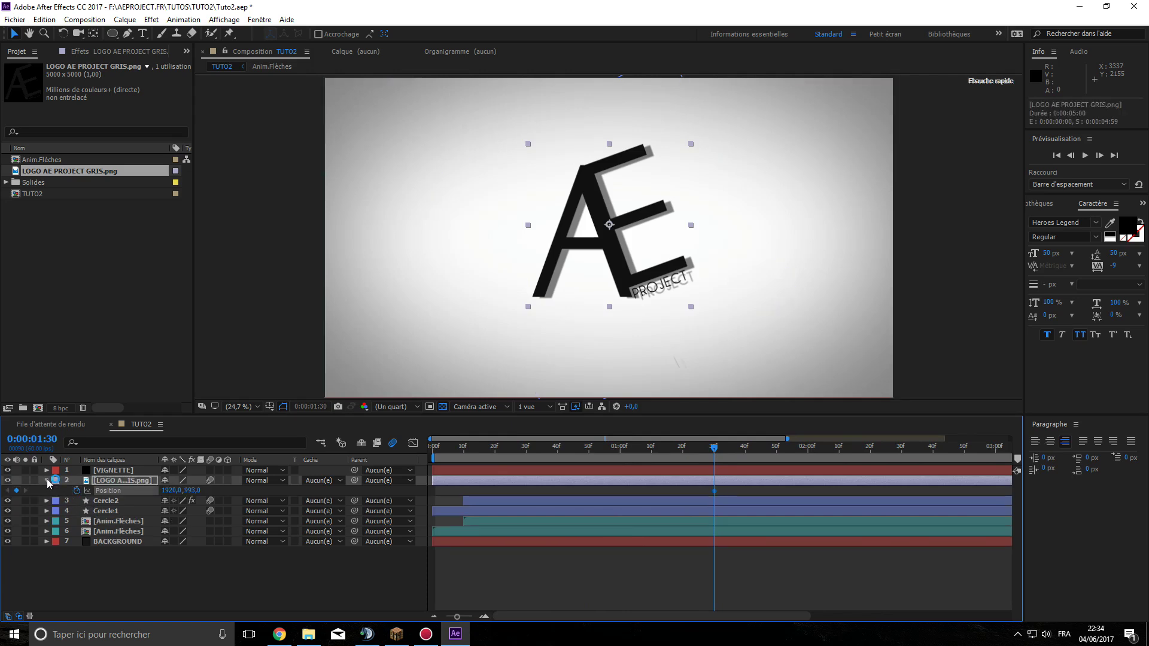
pyautogui.click(115, 482)
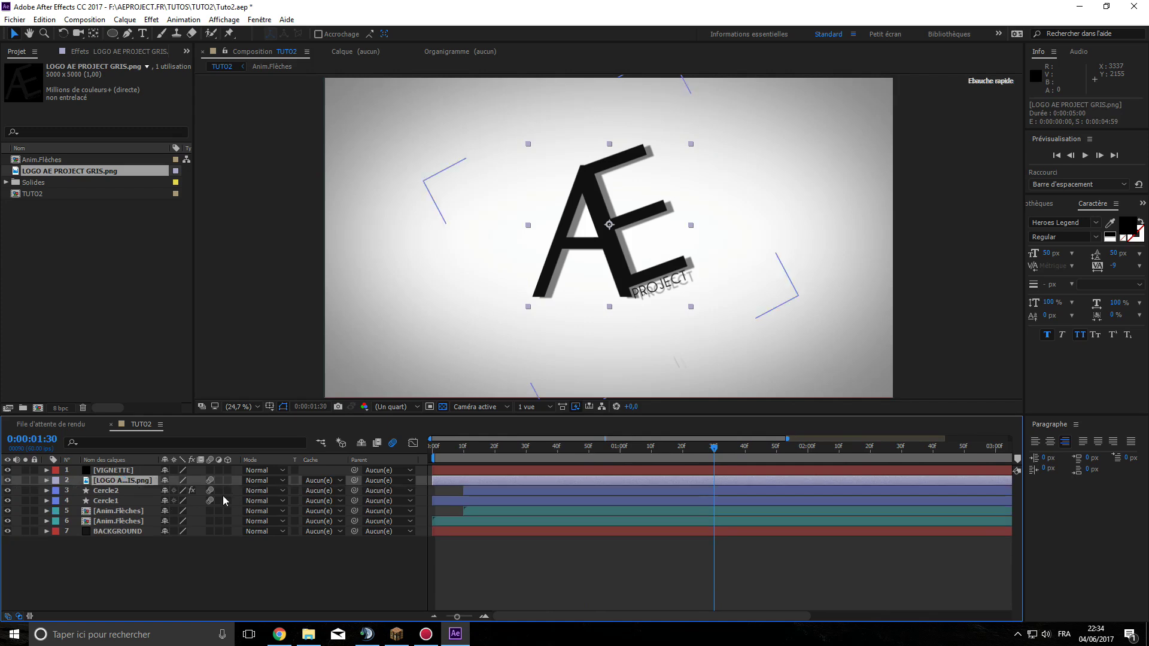
# - Try a Rotation keyframe of -360° on the logo at 0:00:02:00, check the motion and undo the keyframe
pyautogui.press('u')
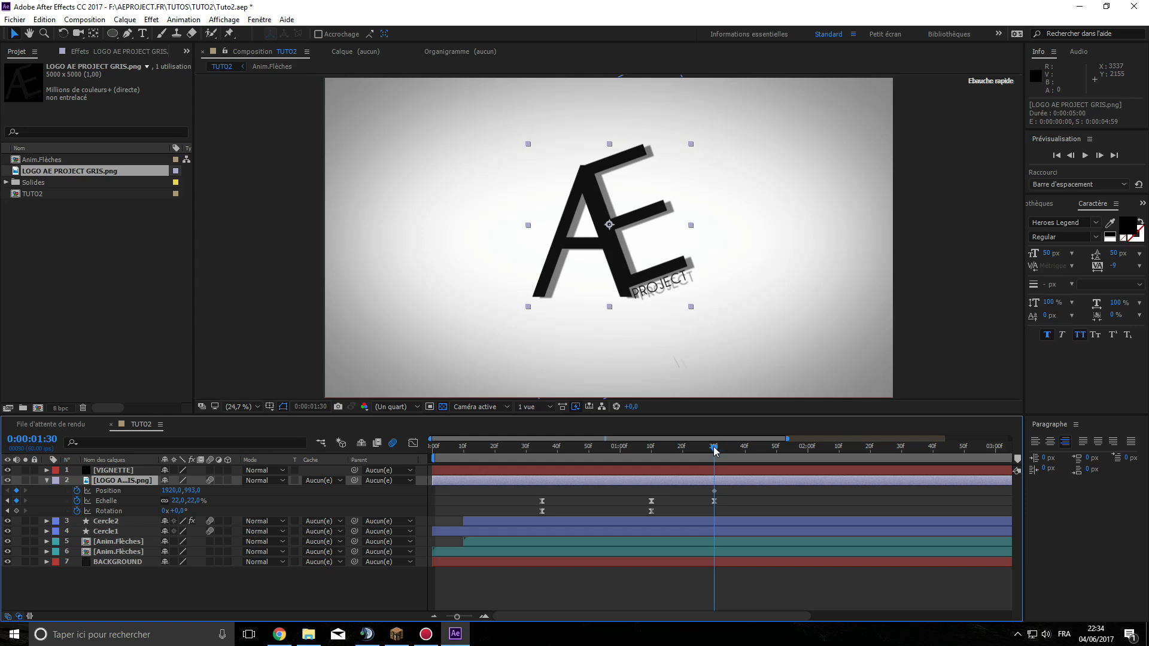
pyautogui.moveTo(717, 452); pyautogui.dragTo(809, 413)
pyautogui.click(192, 521)
pyautogui.click(180, 511)
pyautogui.write('-360')
pyautogui.press('Return')
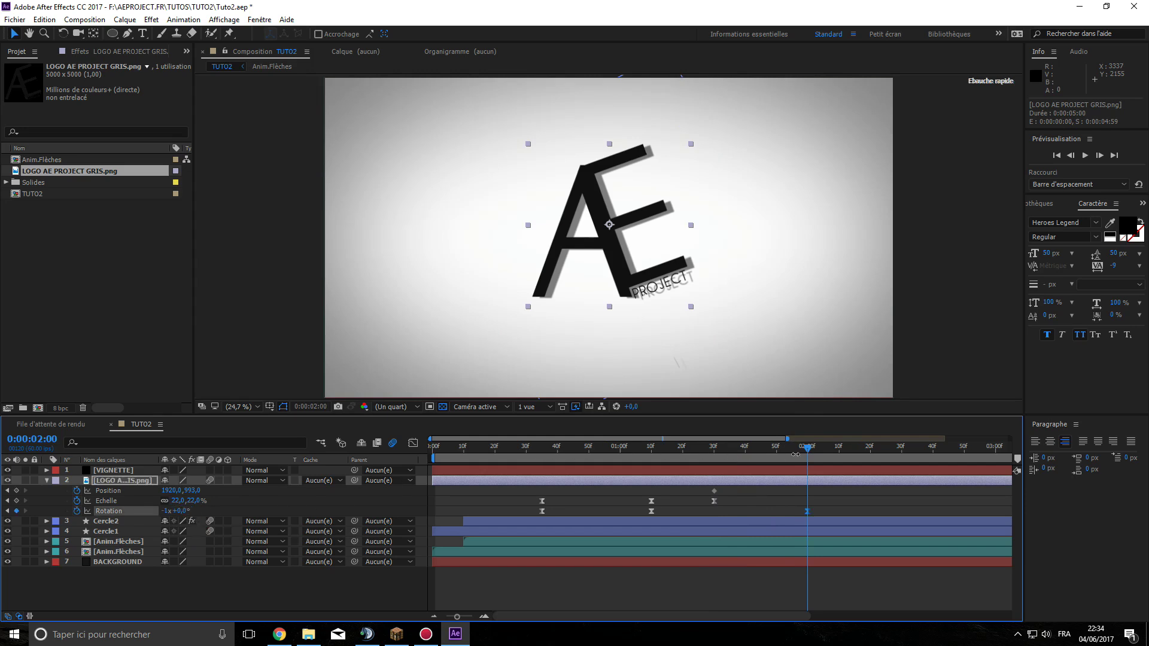
pyautogui.moveTo(810, 454); pyautogui.dragTo(685, 464)
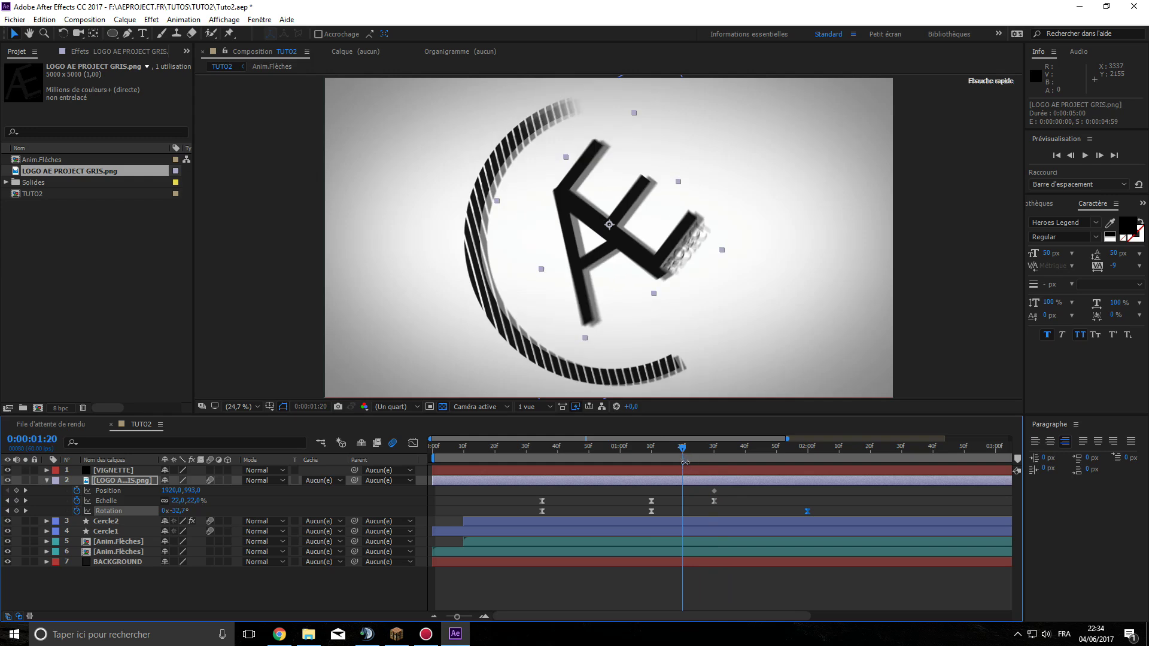
pyautogui.hotkey('ctrl', 'z')
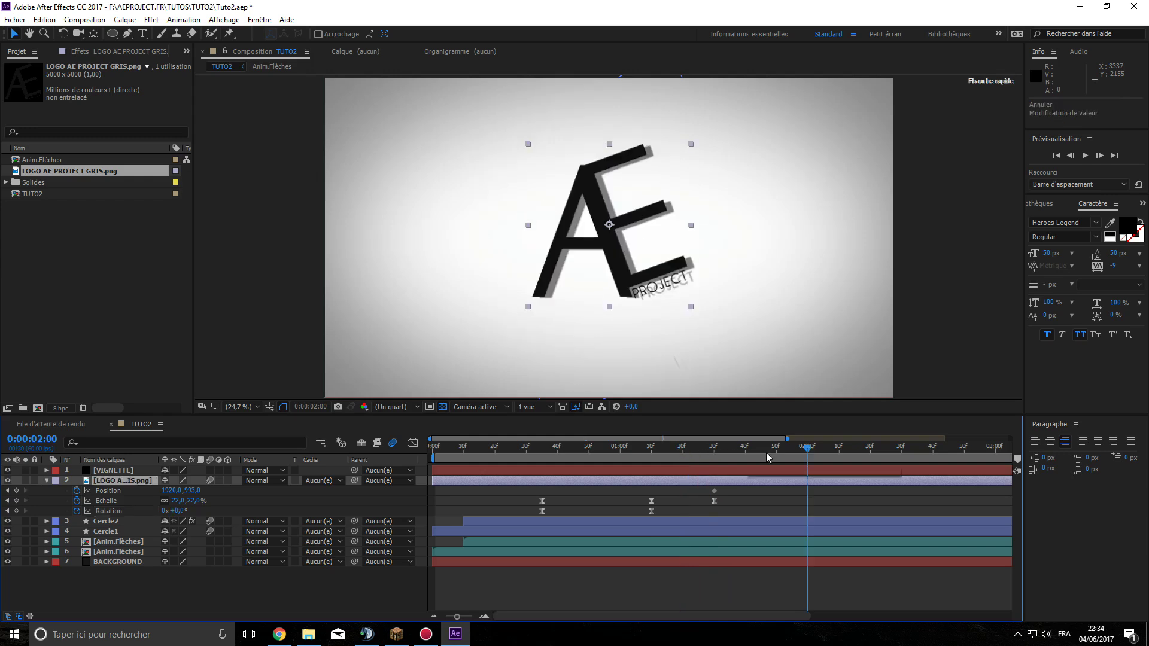
# - Add a Rotation keyframe holding the logo at 0° at 0:00:01:30, and move the current time to 0:00:02:00
pyautogui.moveTo(754, 453); pyautogui.dragTo(716, 452)
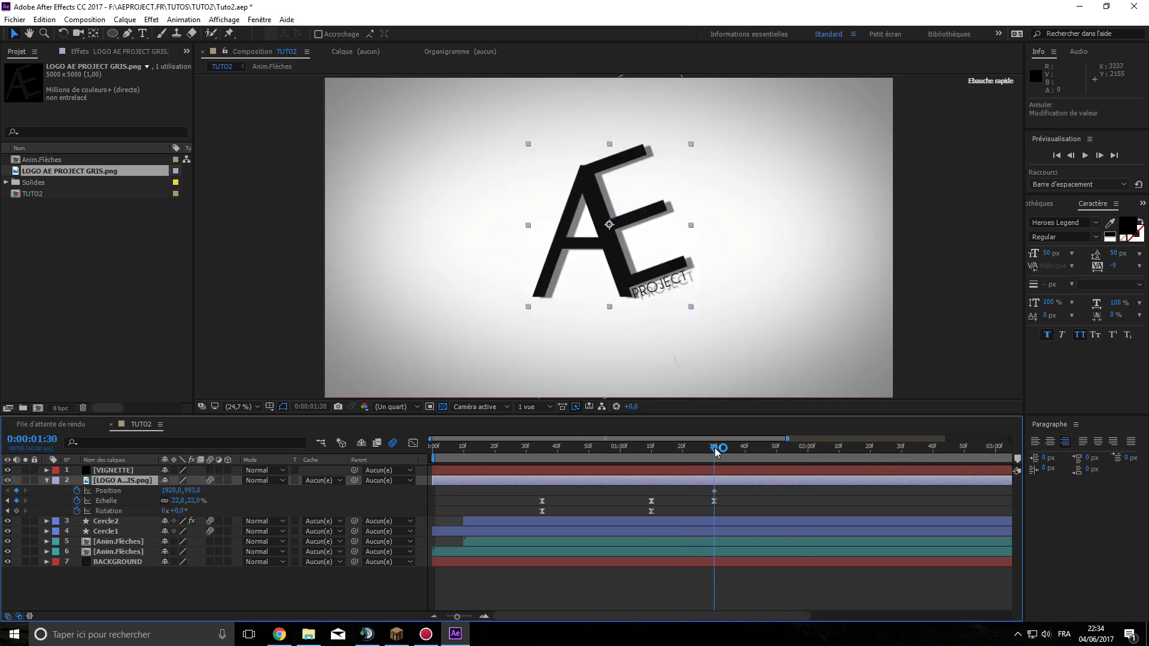
pyautogui.click(16, 511)
pyautogui.moveTo(714, 448); pyautogui.dragTo(811, 429)
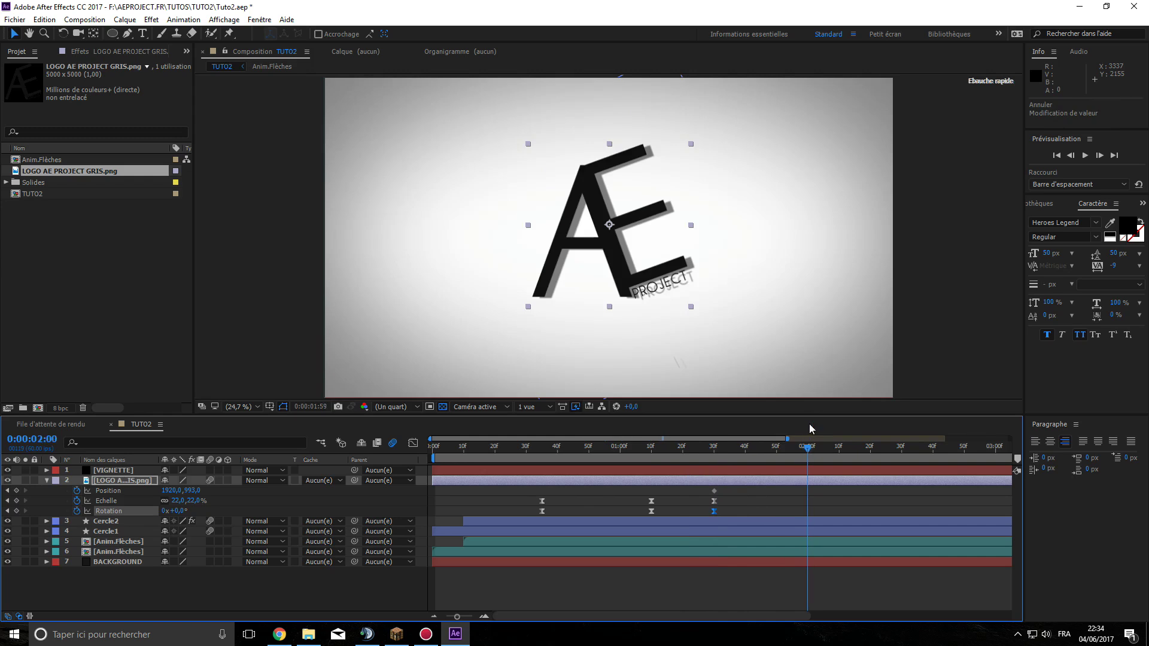
# - Try a Rotation keyframe of one full negative turn at 0:00:02:00 with a horizontal Position shift towards the frame's left side
pyautogui.moveTo(178, 510); pyautogui.dragTo(147, 514)
pyautogui.click(179, 510)
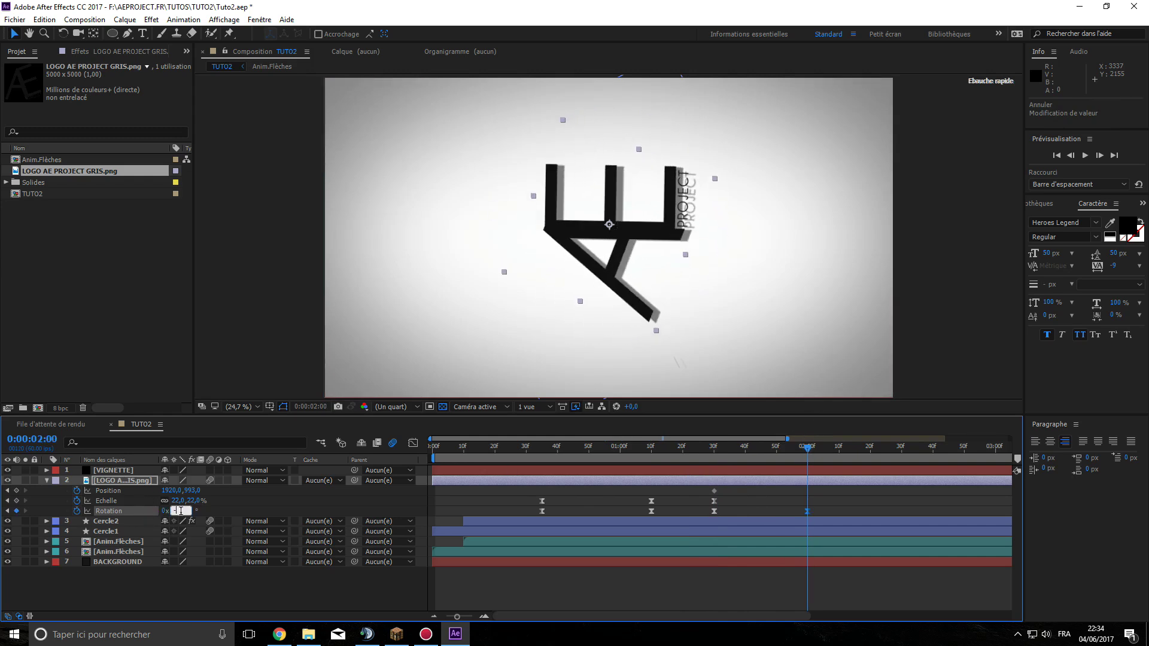
pyautogui.press('Return')
pyautogui.moveTo(808, 454)
pyautogui.mouseDown()
pyautogui.moveTo(713, 456)
pyautogui.moveTo(764, 455)
pyautogui.moveTo(808, 433)
pyautogui.mouseUp()
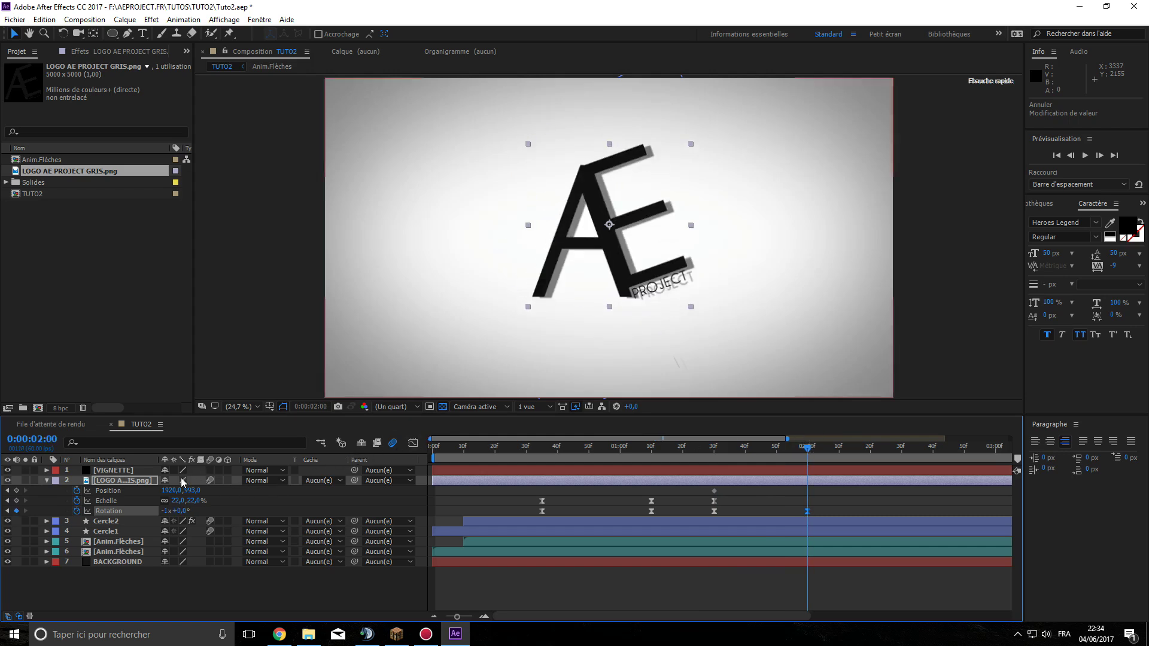
pyautogui.moveTo(167, 490); pyautogui.dragTo(294, 540)
pyautogui.moveTo(167, 491); pyautogui.dragTo(117, 511)
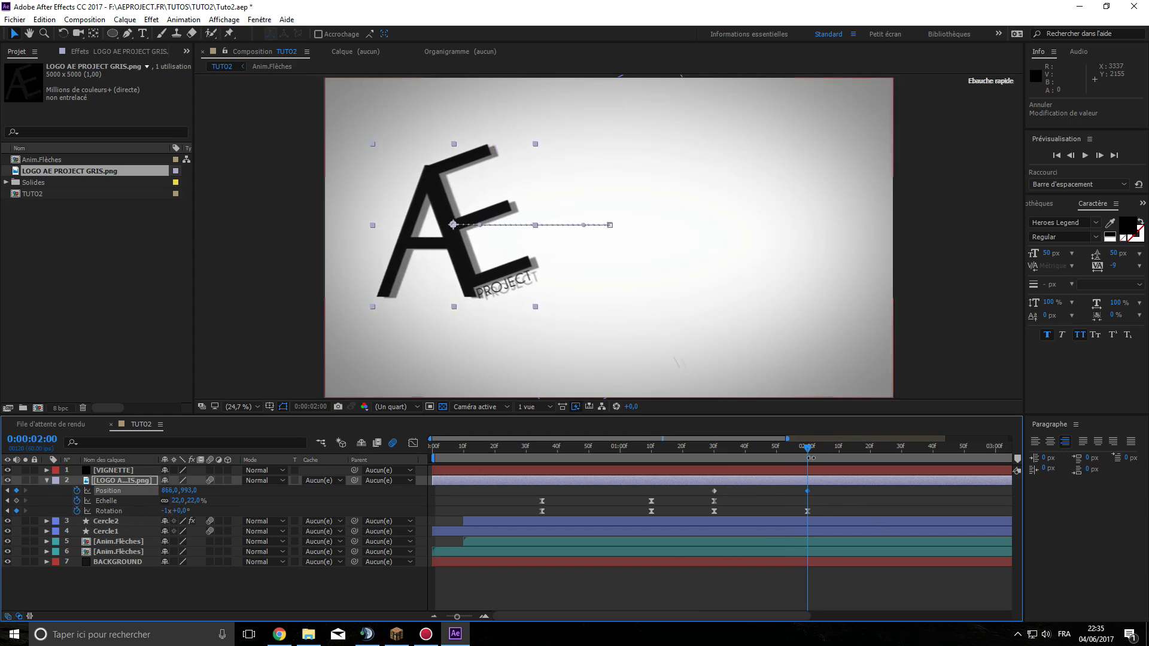
pyautogui.moveTo(804, 449); pyautogui.dragTo(786, 408)
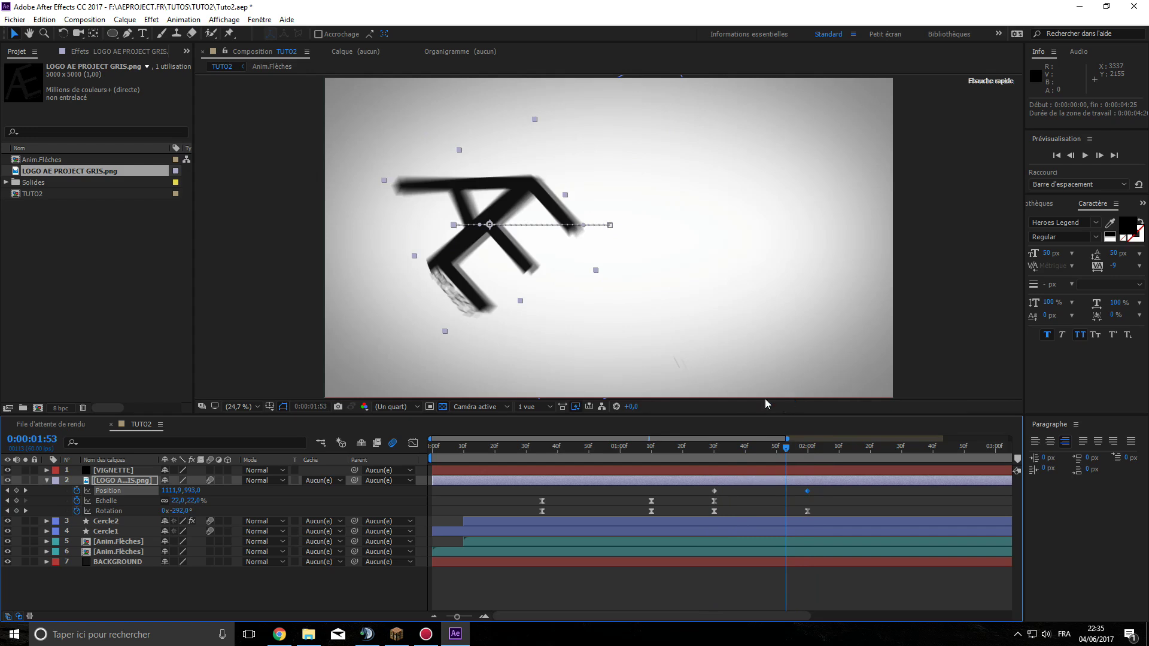
# - Undo the logo's Position and Rotation keyframes at 0:00:02:00
pyautogui.click(135, 511)
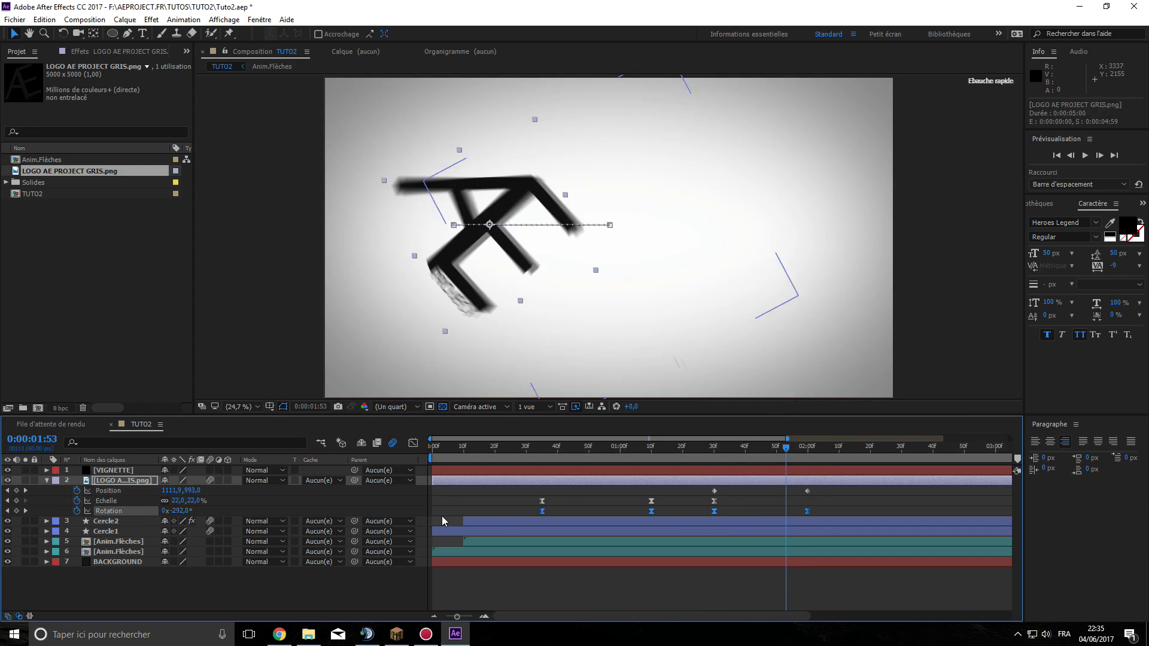
pyautogui.hotkey('ctrl', 'z')
pyautogui.hotkey('ctrl', 'z')
pyautogui.hotkey('ctrl', 'z')
pyautogui.hotkey('ctrl', 'z')
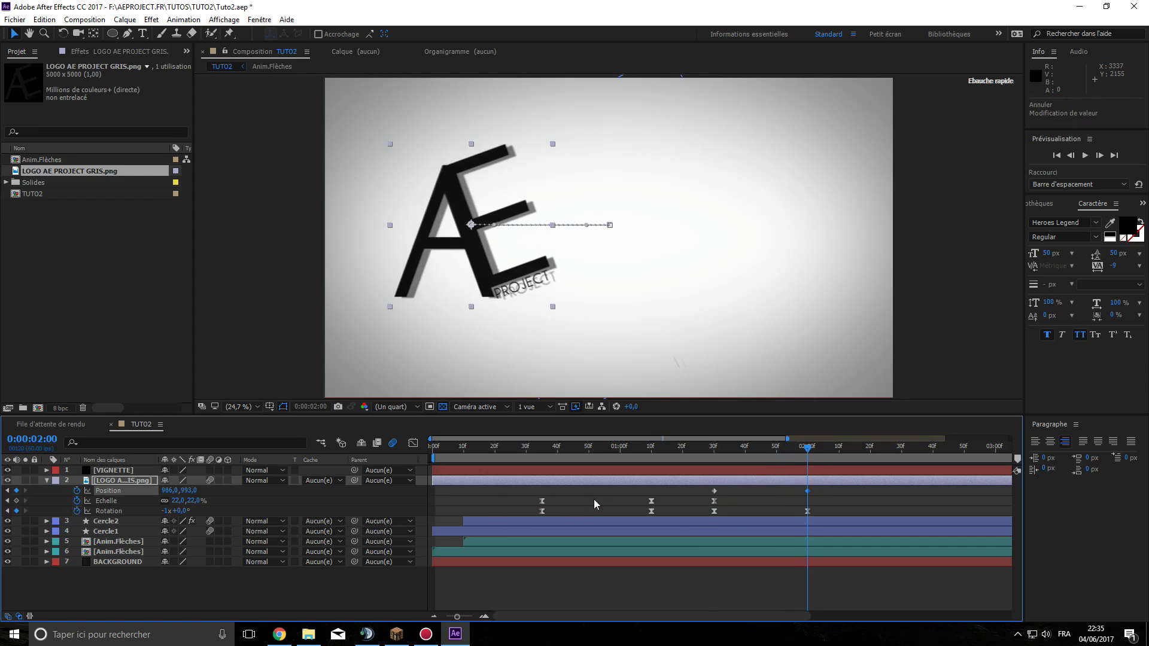
pyautogui.hotkey('ctrl', 'z')
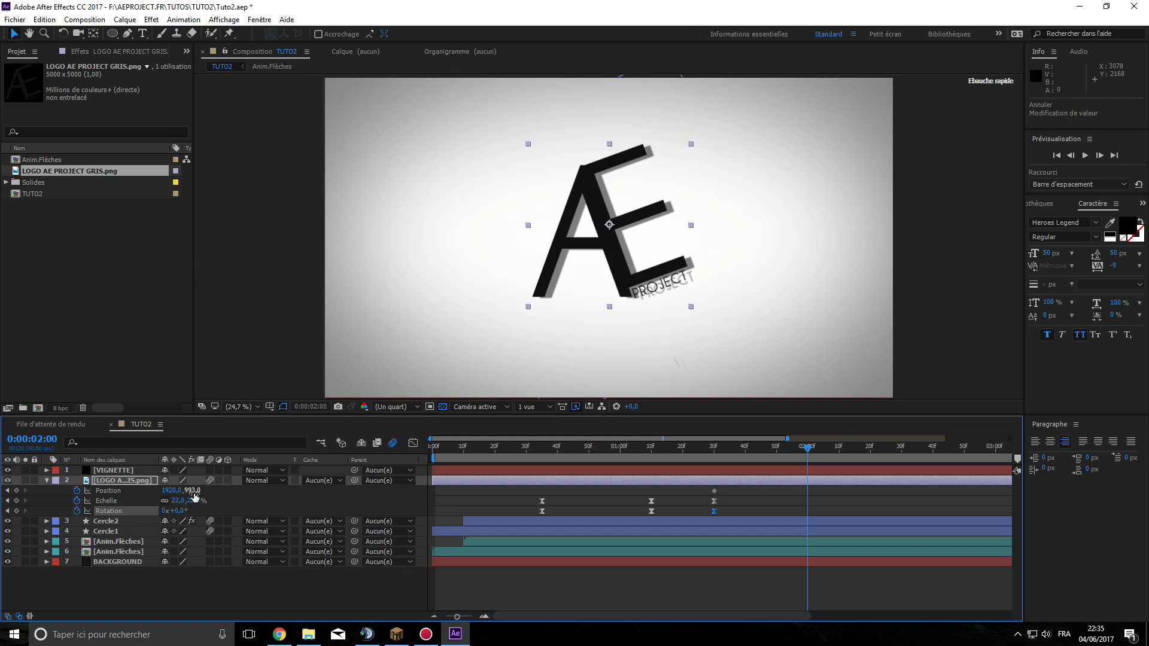
# - Move the logo upward with a Position keyframe of 1920, 690 at 0:00:02:00
pyautogui.moveTo(192, 491); pyautogui.dragTo(71, 441)
pyautogui.press("'")
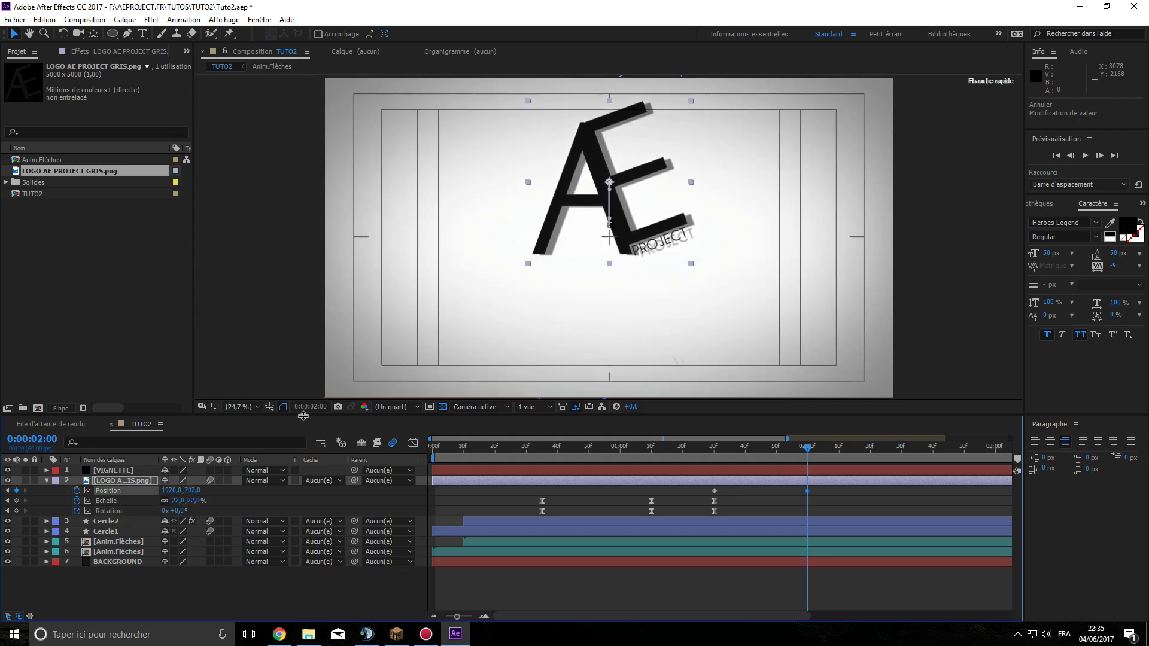
pyautogui.press("'")
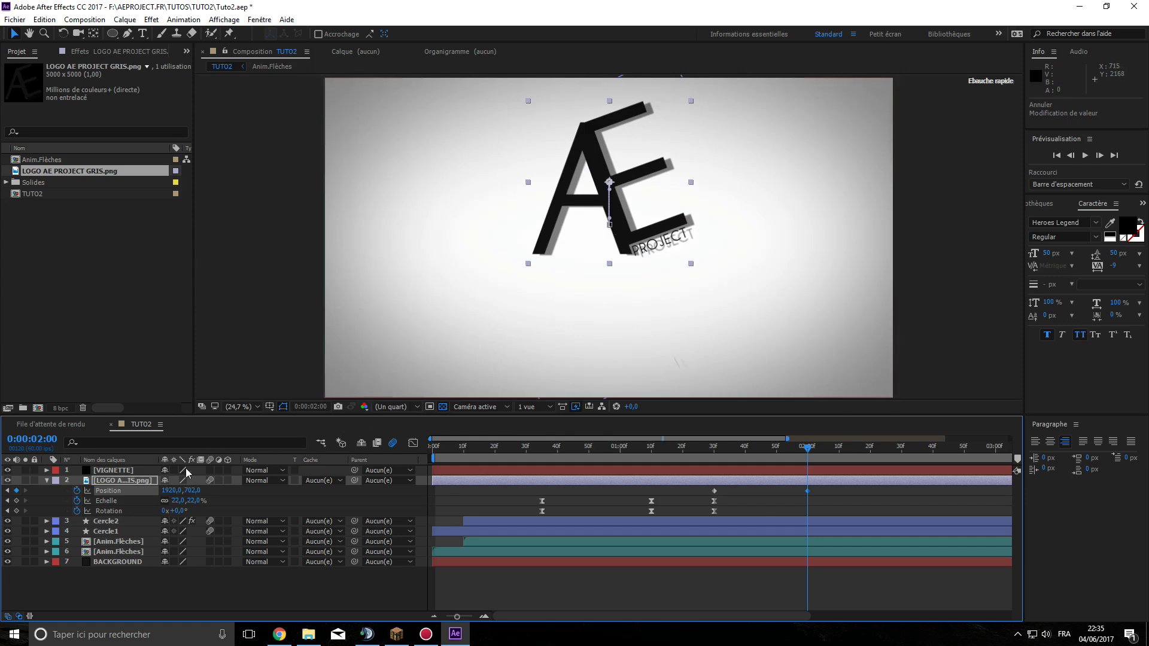
pyautogui.moveTo(196, 491); pyautogui.dragTo(189, 490)
pyautogui.click(192, 490)
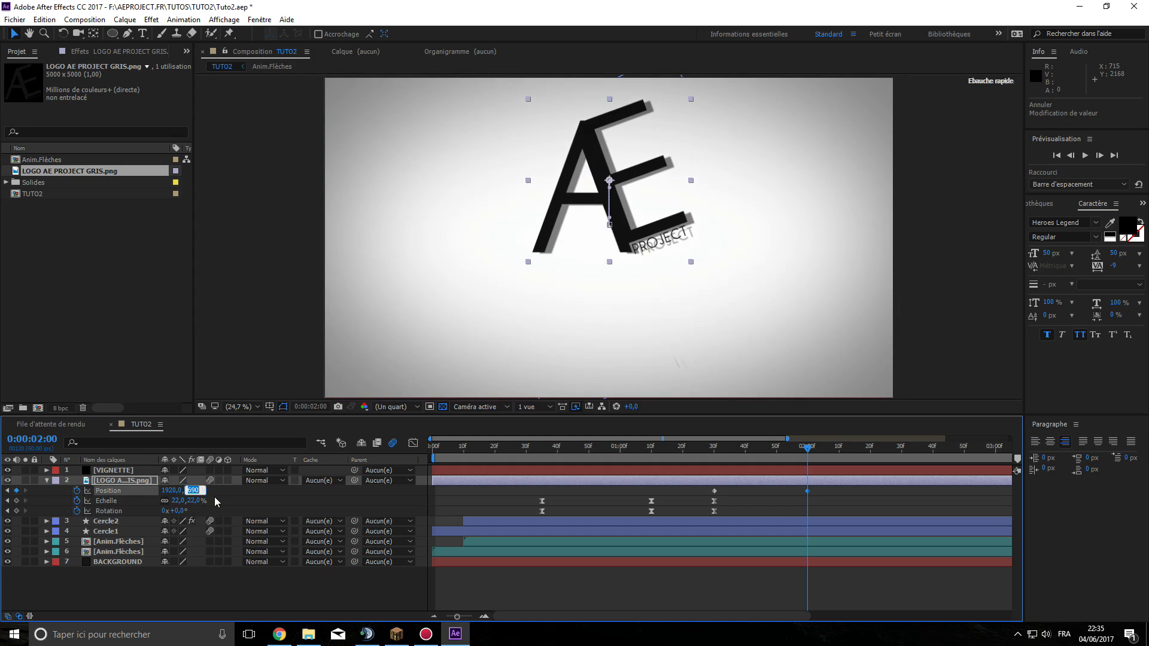
pyautogui.press('Return')
# - Ease the logo's Position keyframes in the graph editor and shape the speed curve for a fast start and long slow finish
pyautogui.moveTo(806, 449); pyautogui.dragTo(772, 441)
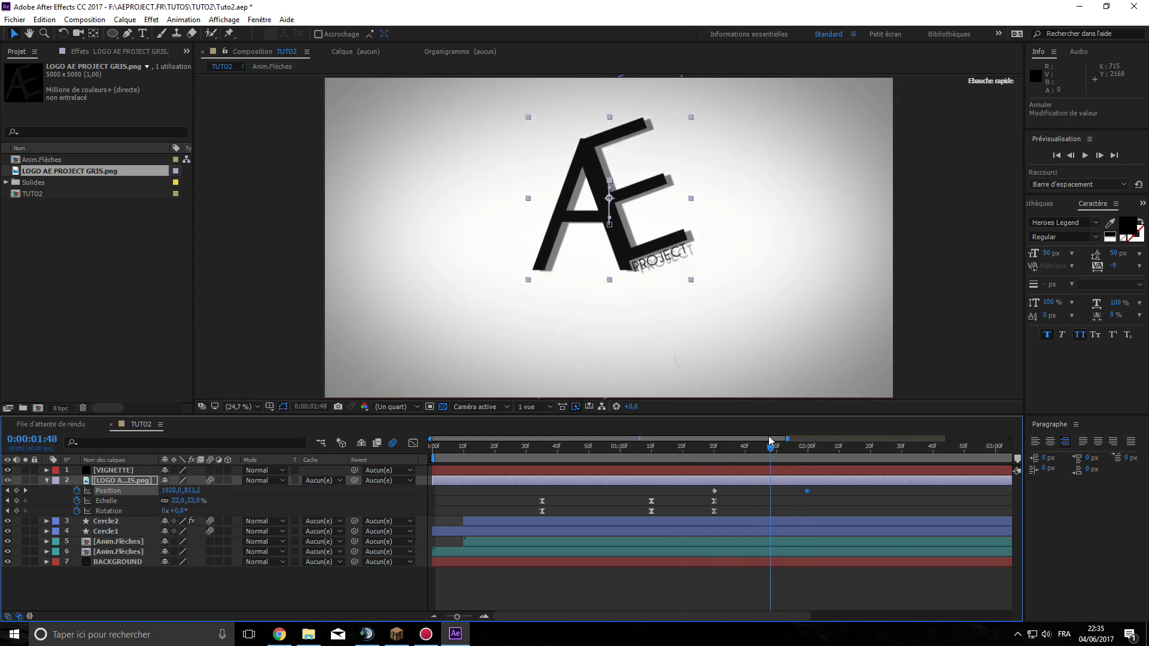
pyautogui.click(413, 443)
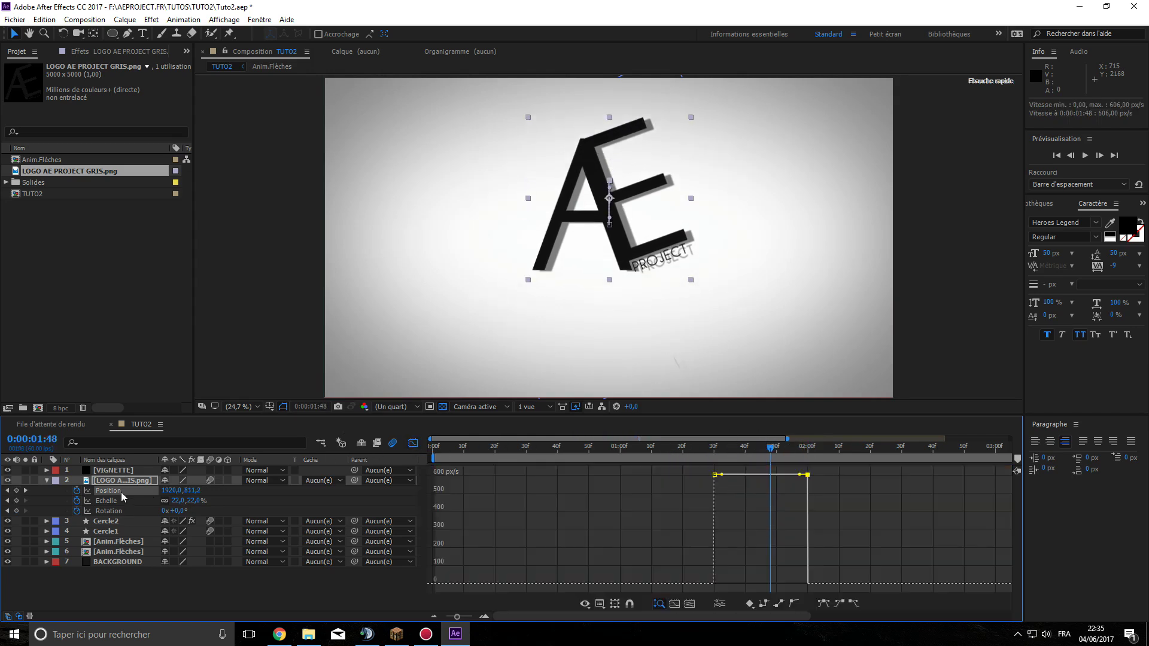
pyautogui.click(828, 604)
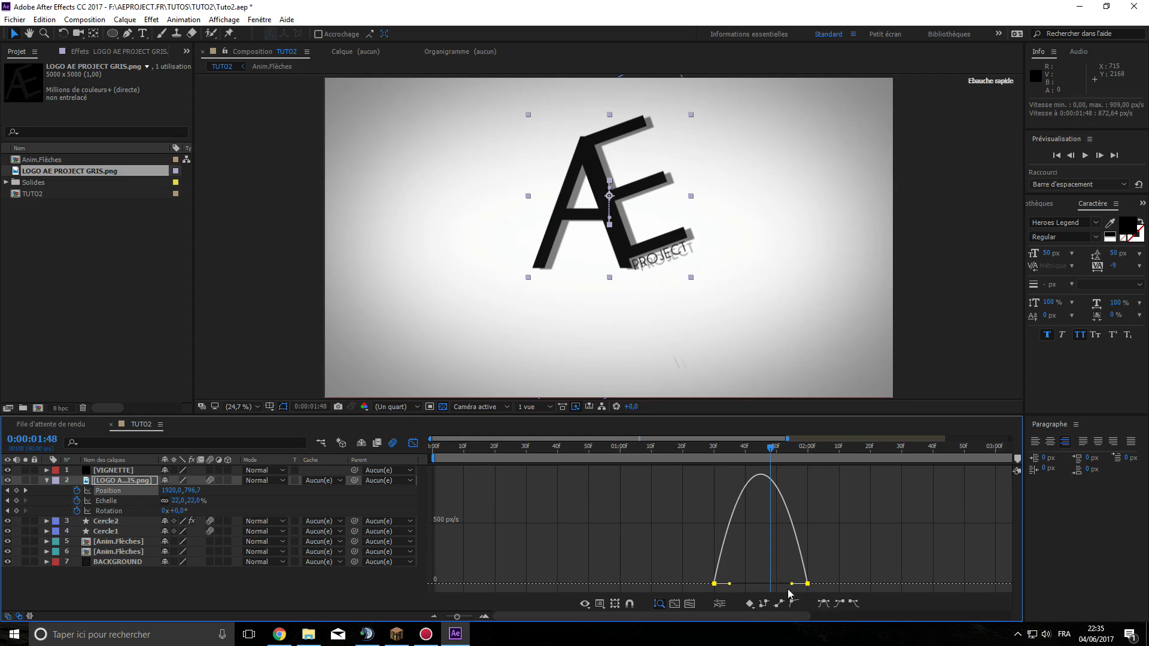
pyautogui.moveTo(794, 585); pyautogui.dragTo(760, 584)
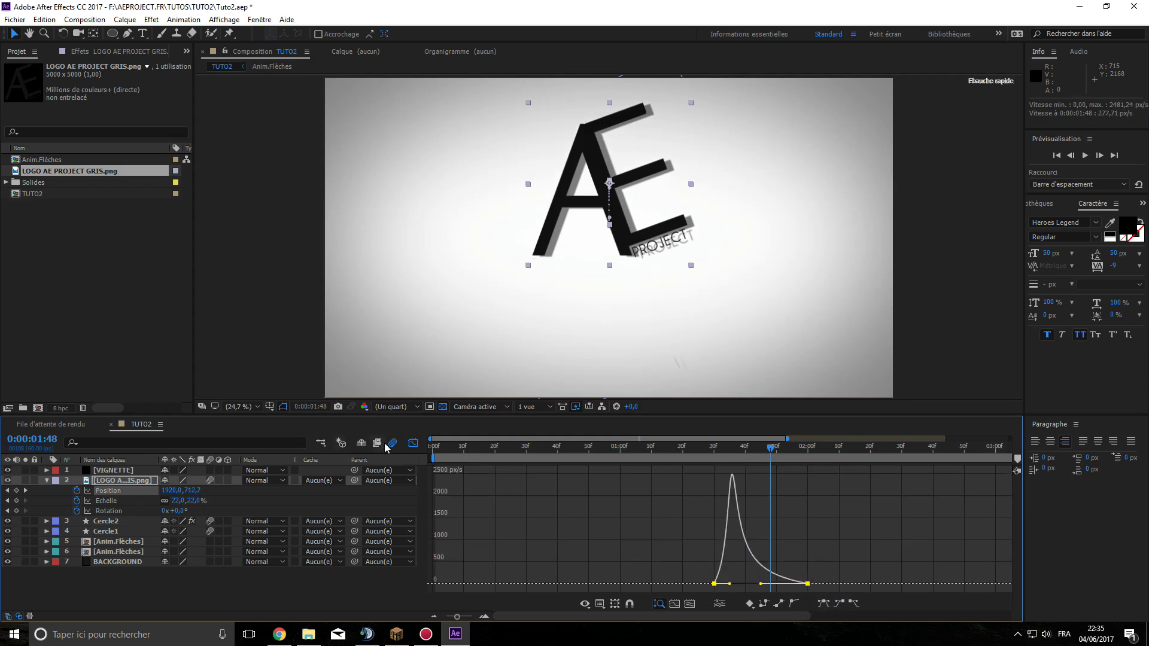
pyautogui.click(413, 444)
# - Preview the composition twice to check the logo's upward move after the rings and entrance
pyautogui.moveTo(771, 449); pyautogui.dragTo(513, 429)
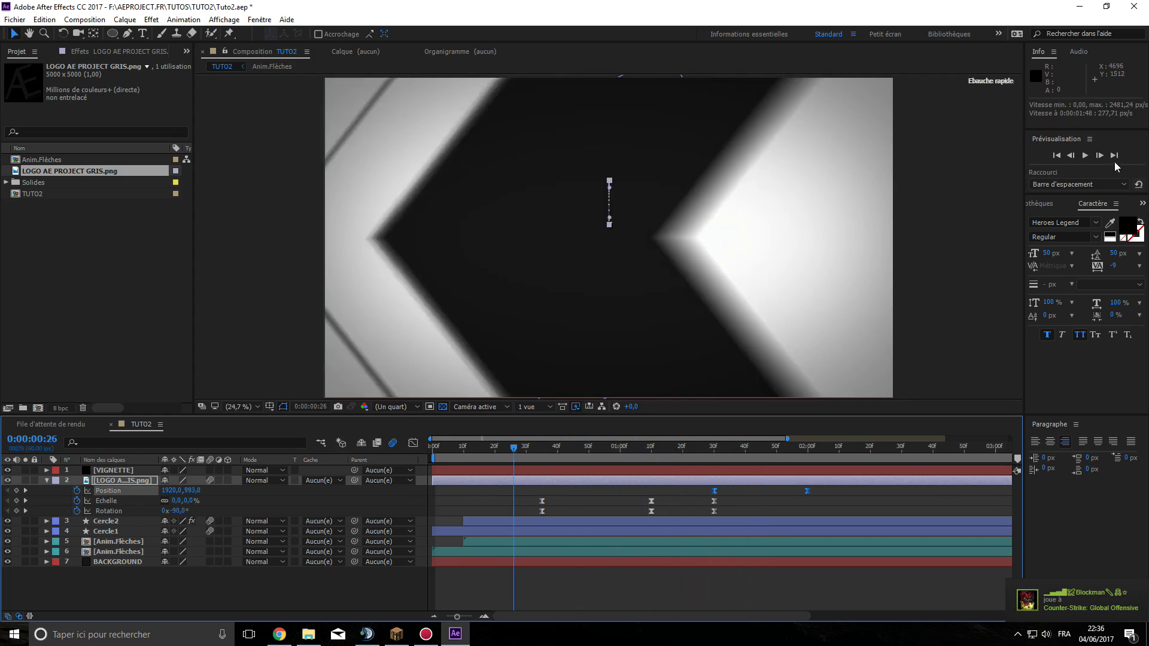
pyautogui.click(1085, 156)
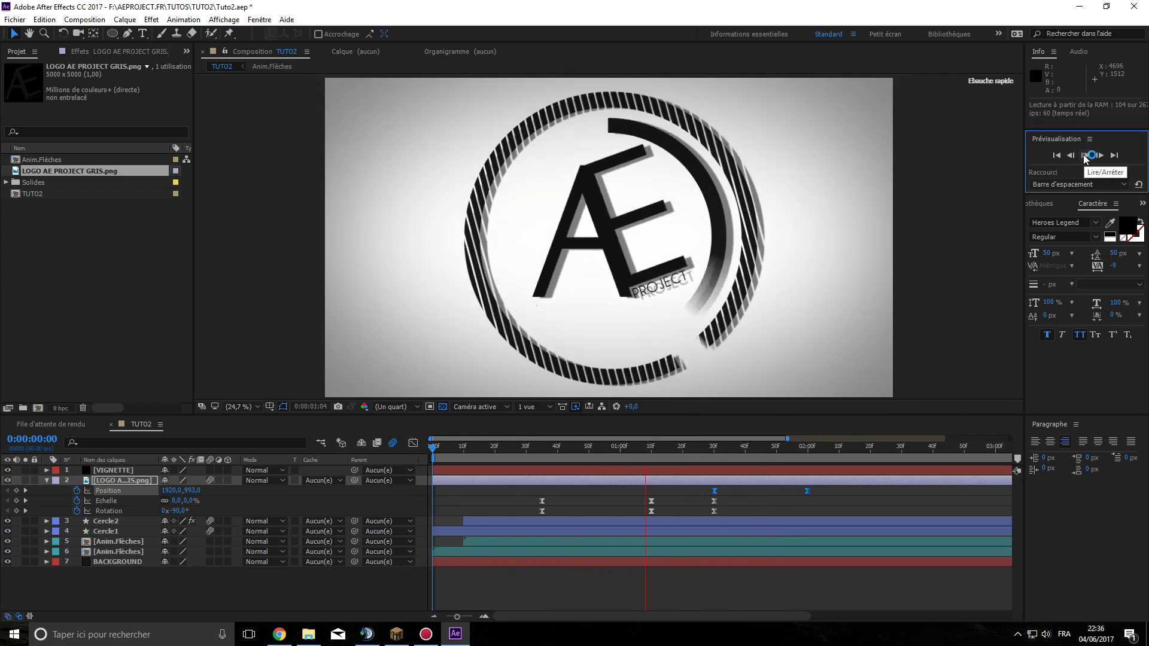
pyautogui.click(1085, 156)
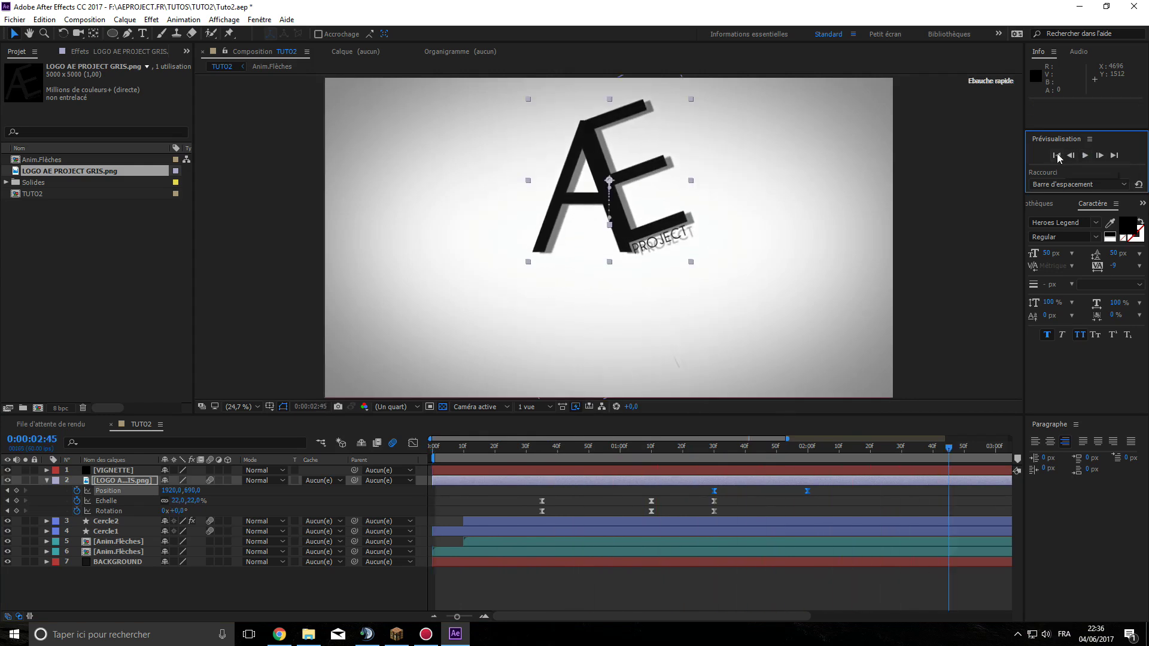
pyautogui.click(1084, 155)
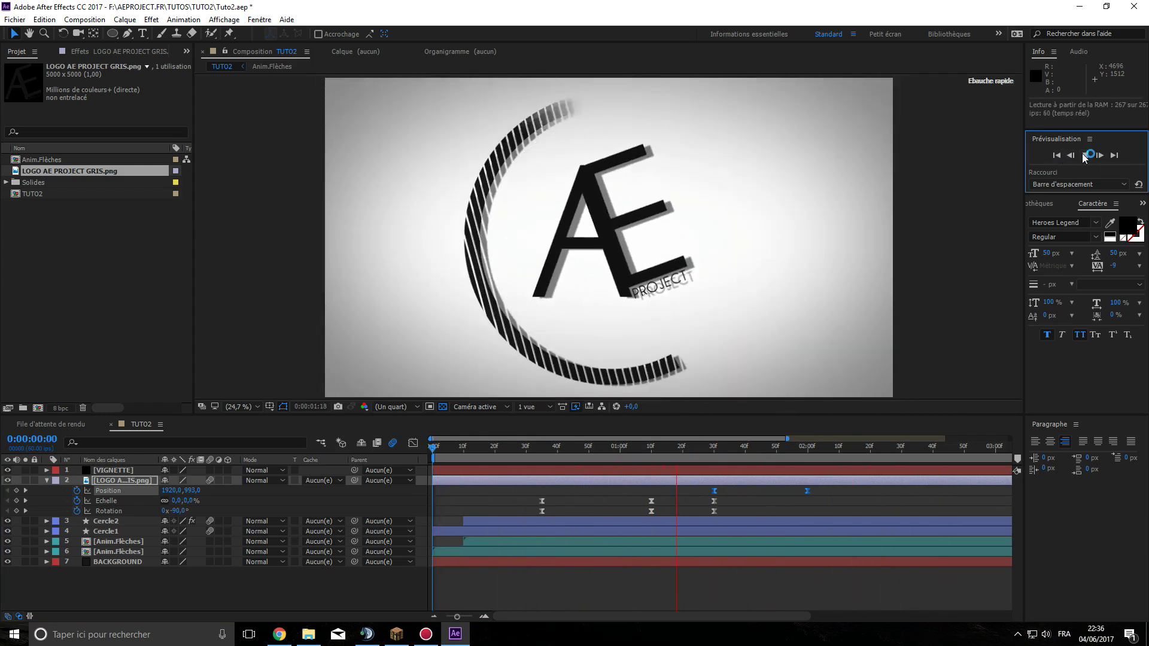
pyautogui.click(1085, 156)
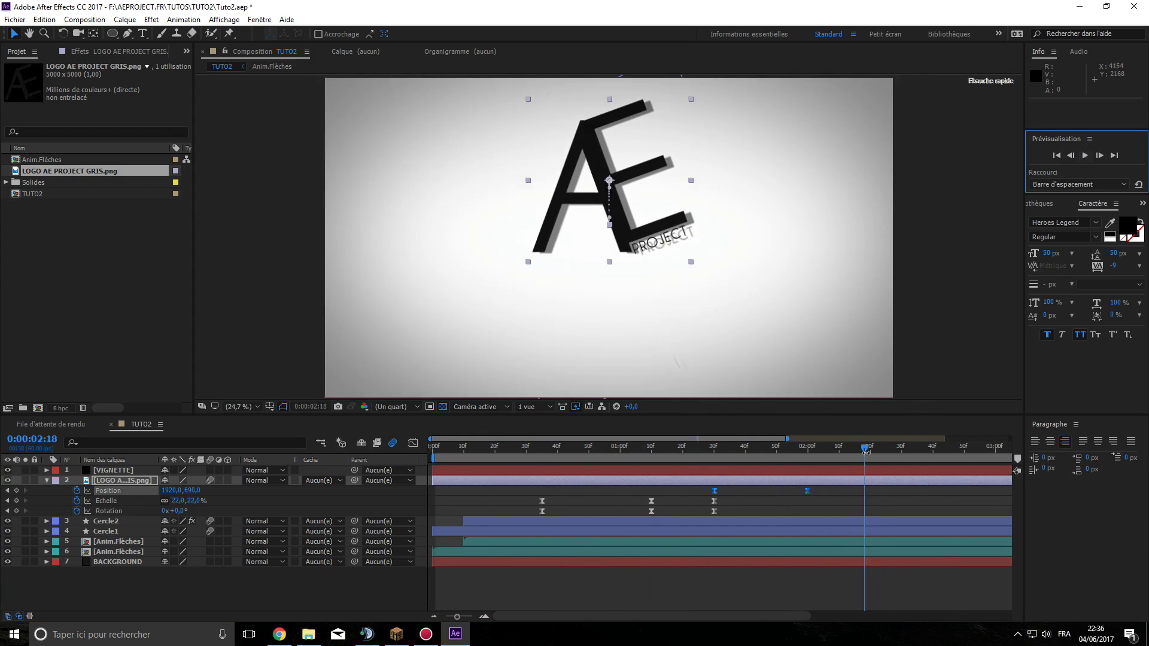
# - With the current time at 0:00:02:30, add a text layer reading AEPROJECT.FR directly beneath the VIGNETTE layer
pyautogui.moveTo(788, 438); pyautogui.dragTo(826, 435)
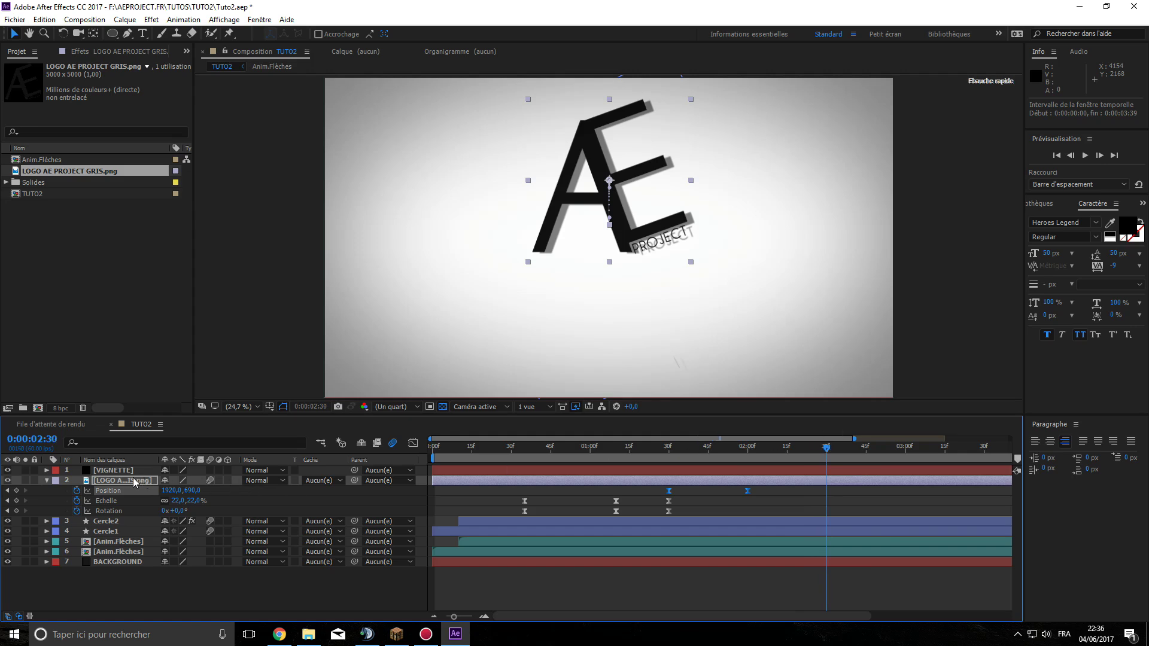
pyautogui.click(47, 482)
pyautogui.rightClick(124, 557)
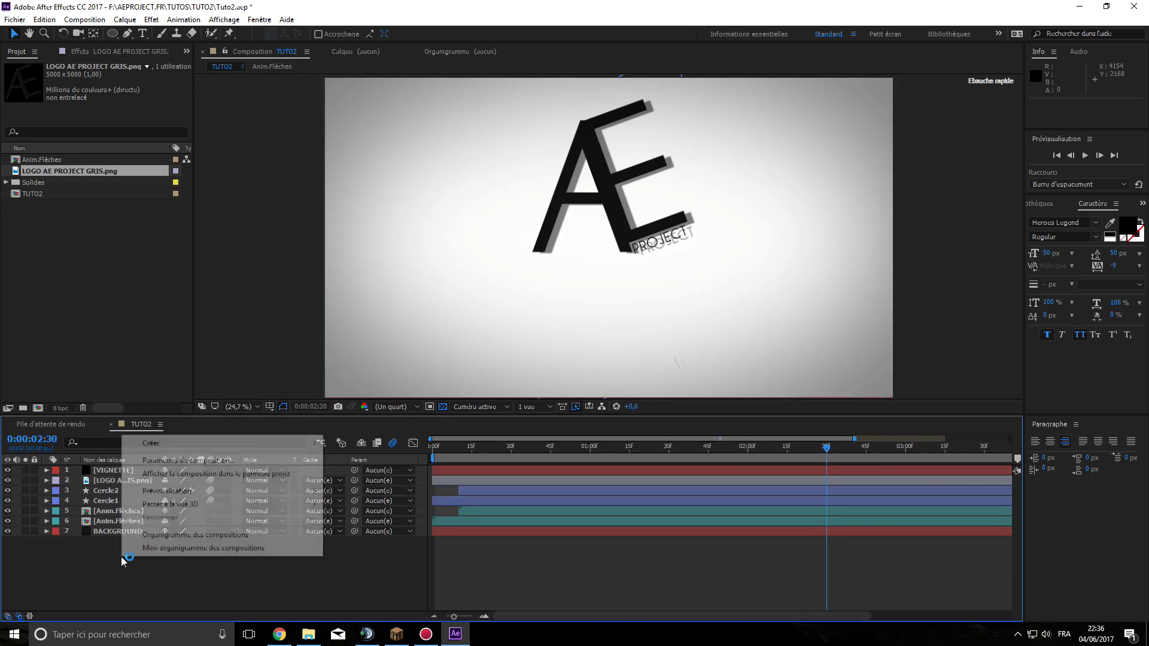
pyautogui.moveTo(150, 450)
pyautogui.click(372, 462)
pyautogui.moveTo(99, 471); pyautogui.dragTo(108, 491)
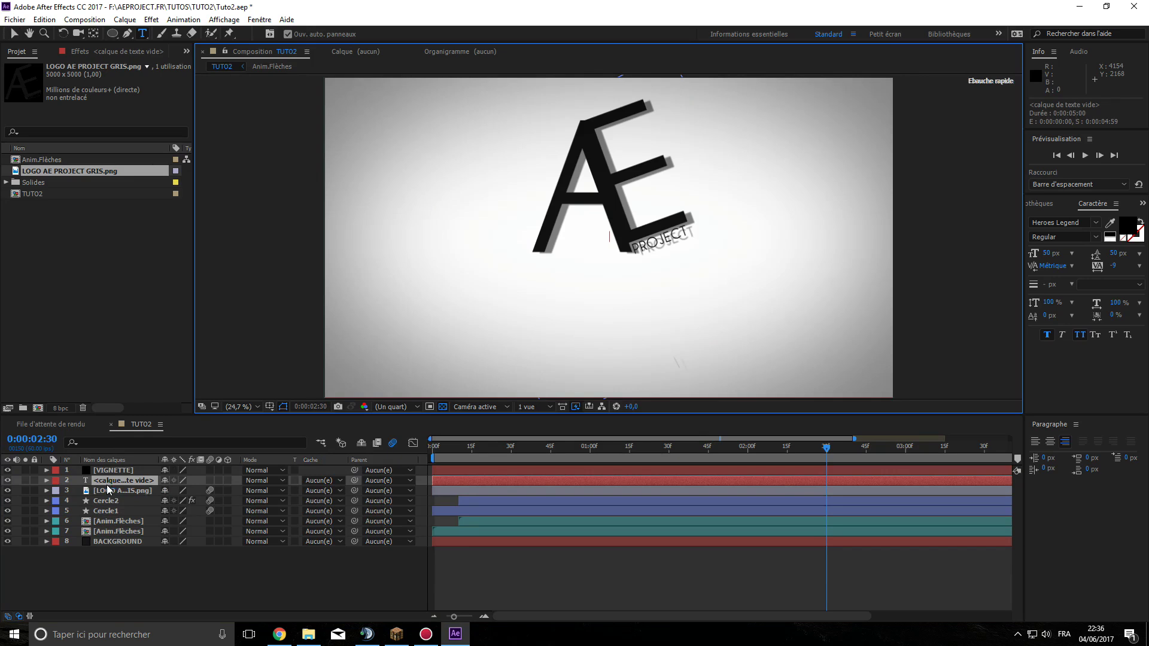
pyautogui.write('AEPROJECT.FR')
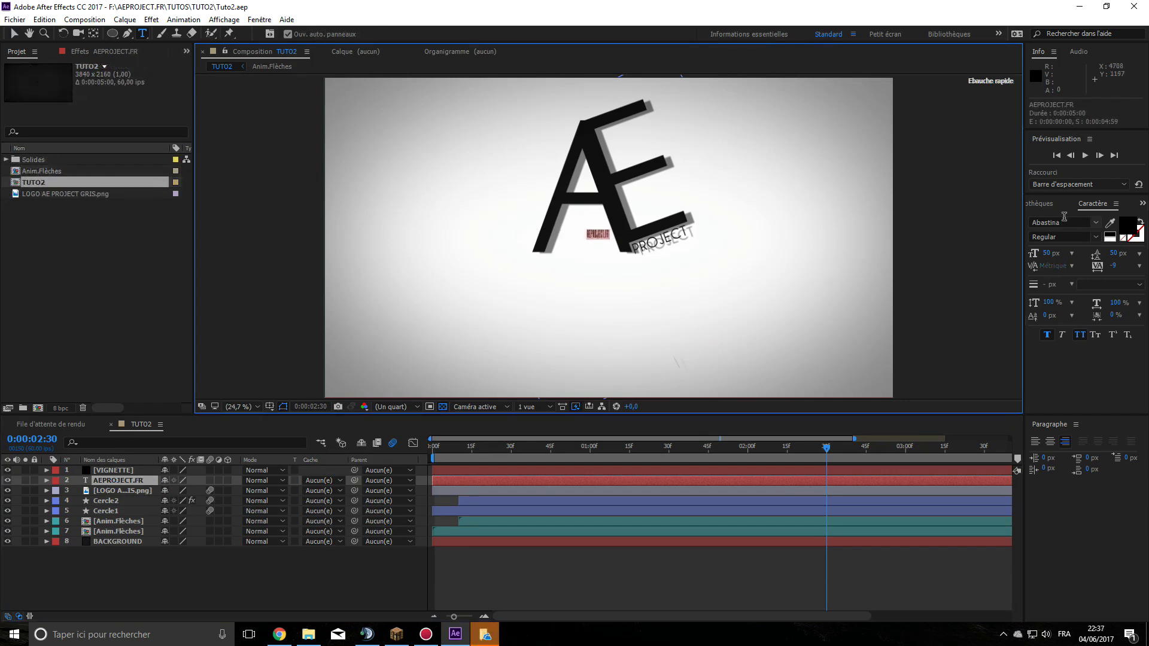
# - Set the AEPROJECT.FR text's font to Caviar Dreams
pyautogui.click(1064, 221)
pyautogui.write('Caviar Dreams')
pyautogui.press('Return')
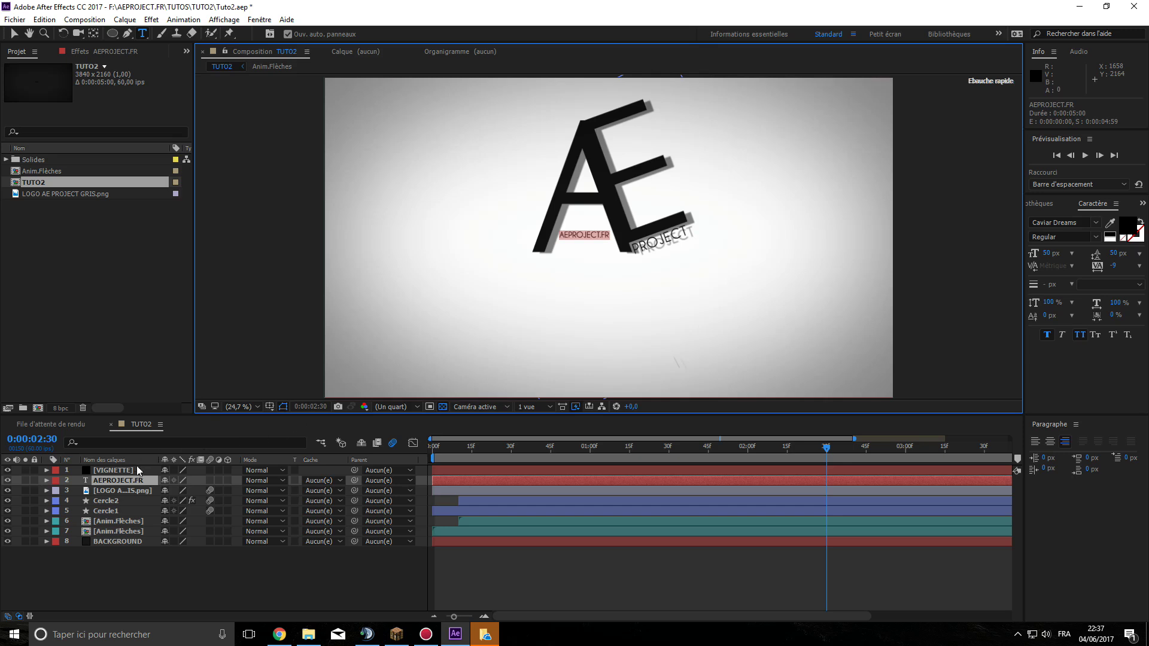
# - Enlarge the AEPROJECT.FR text layer to an Echelle of 700%
pyautogui.click(47, 480)
pyautogui.click(57, 501)
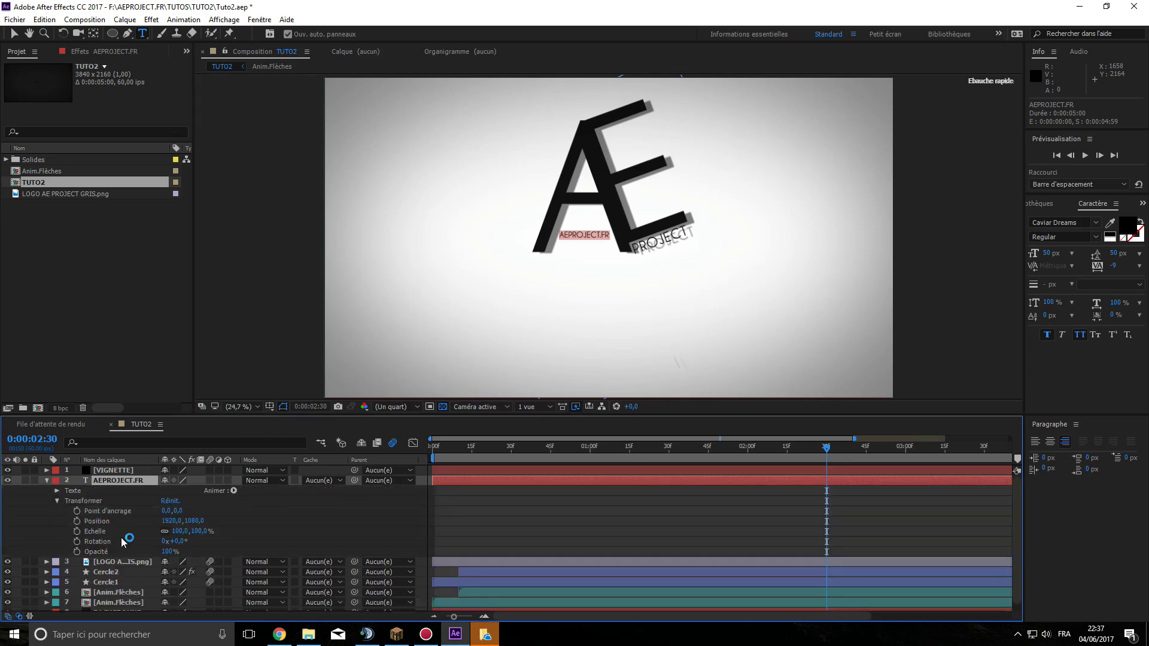
pyautogui.moveTo(178, 534); pyautogui.dragTo(361, 532)
pyautogui.press('capslock')
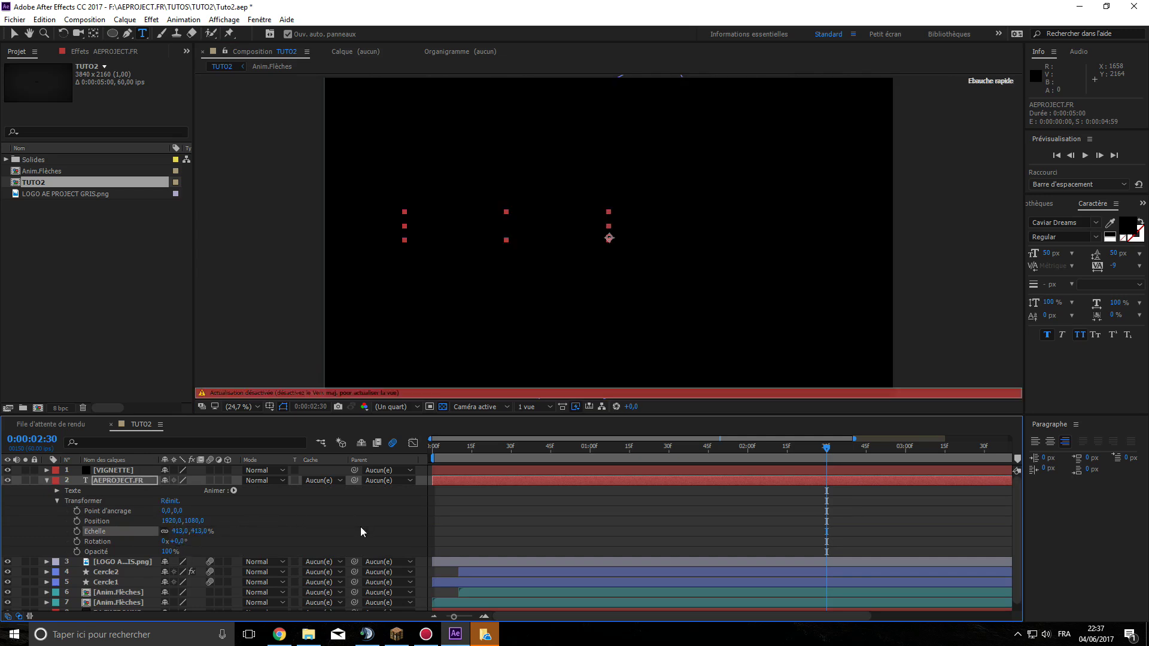
pyautogui.press('capslock')
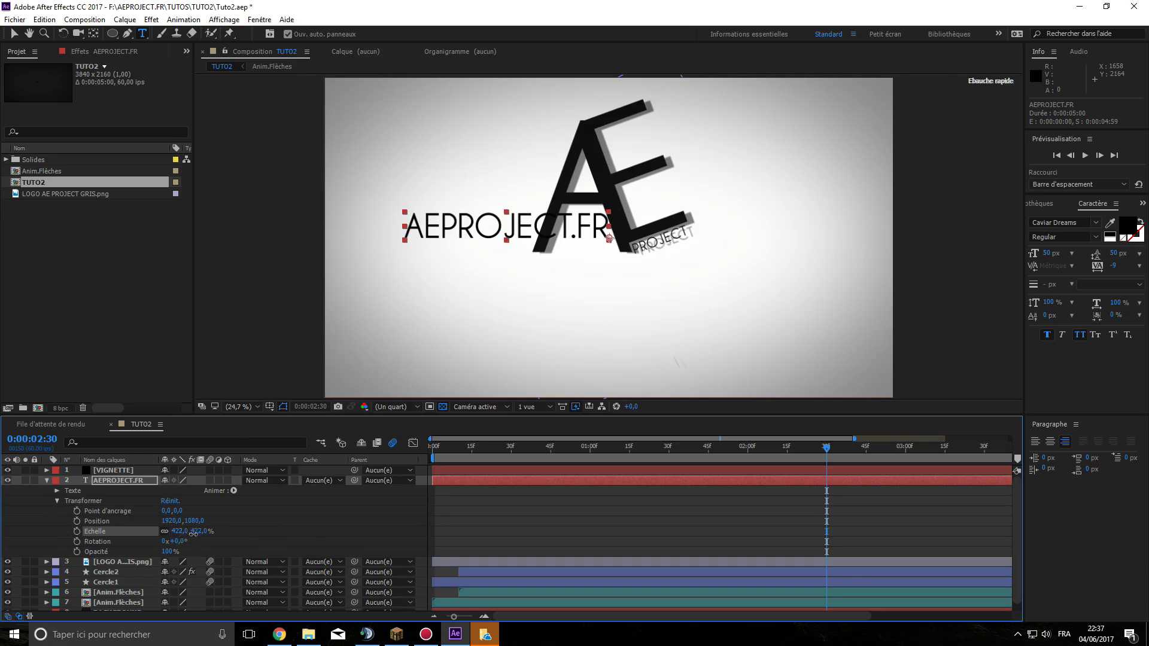
pyautogui.moveTo(186, 534); pyautogui.dragTo(200, 537)
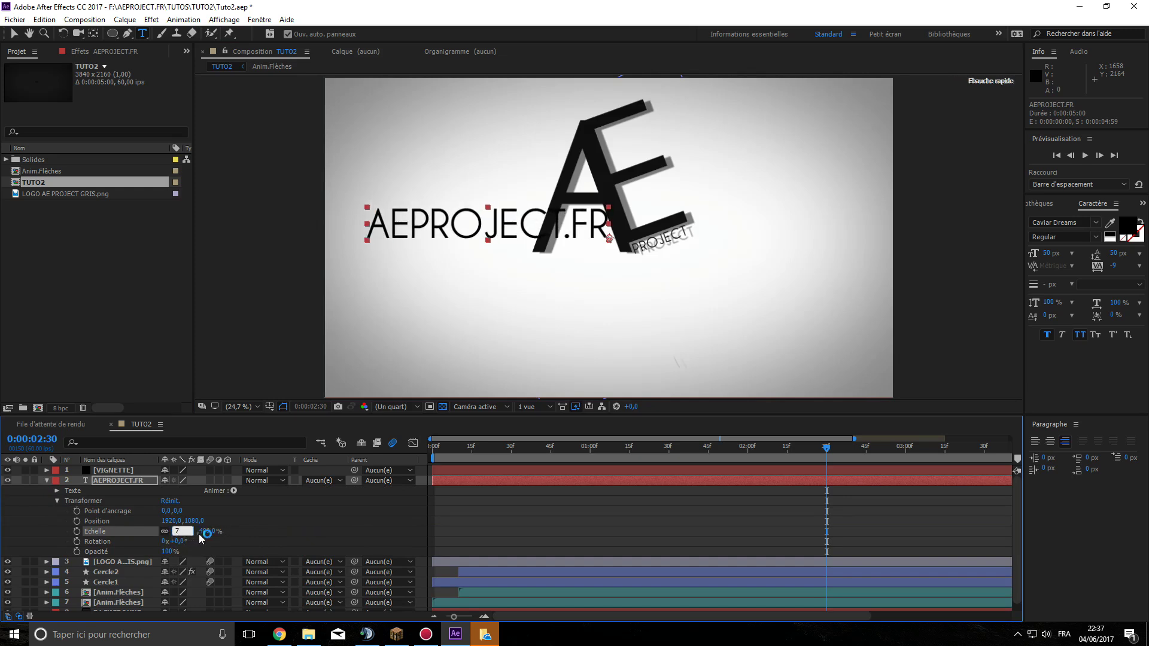
pyautogui.press('Return')
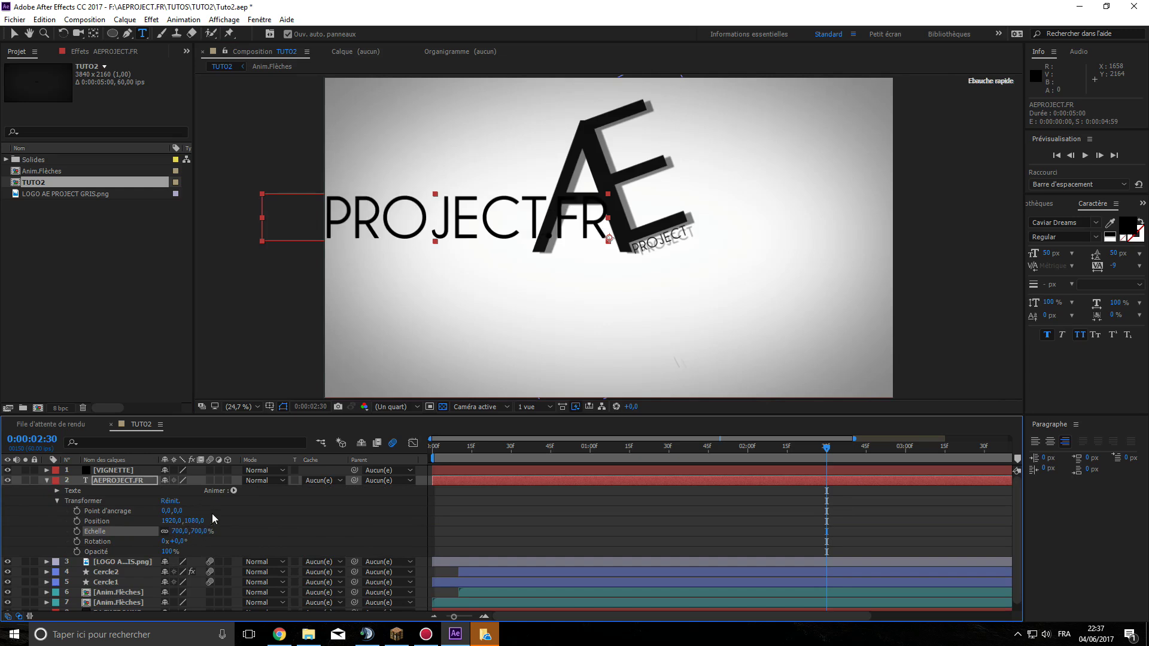
# - Set the AEPROJECT.FR text layer's Echelle to 600%
pyautogui.click(177, 531)
pyautogui.write('600')
pyautogui.press('Return')
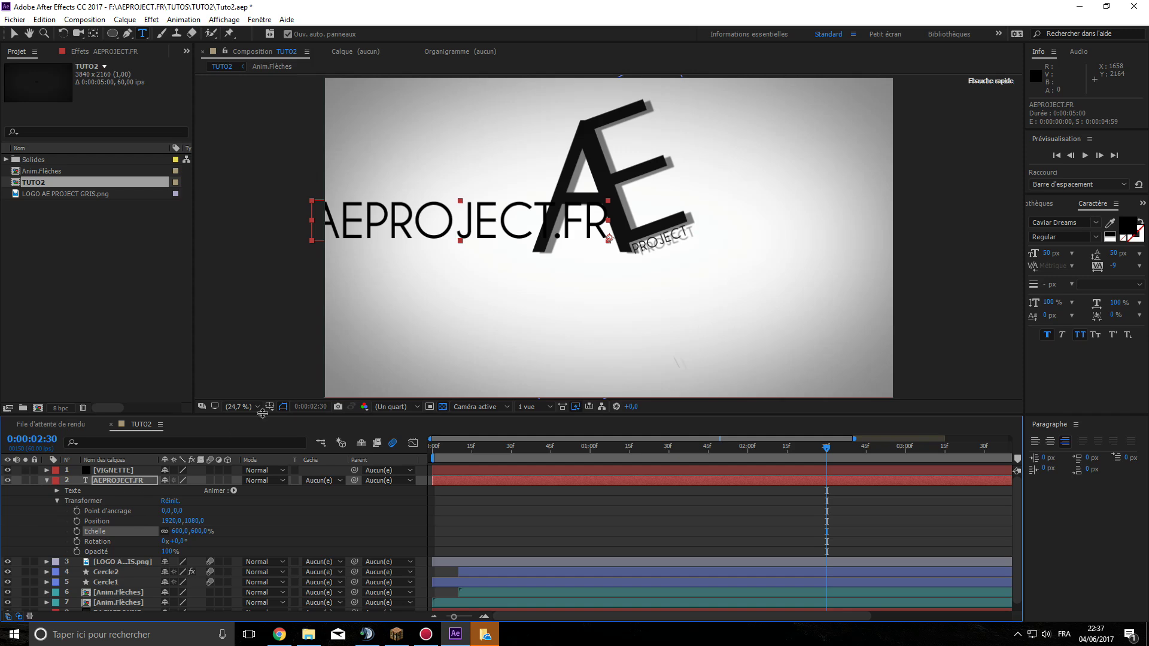
# - Remove the faux bold from the PROJECT.FR letters, leaving only AE bold
pyautogui.doubleClick(107, 480)
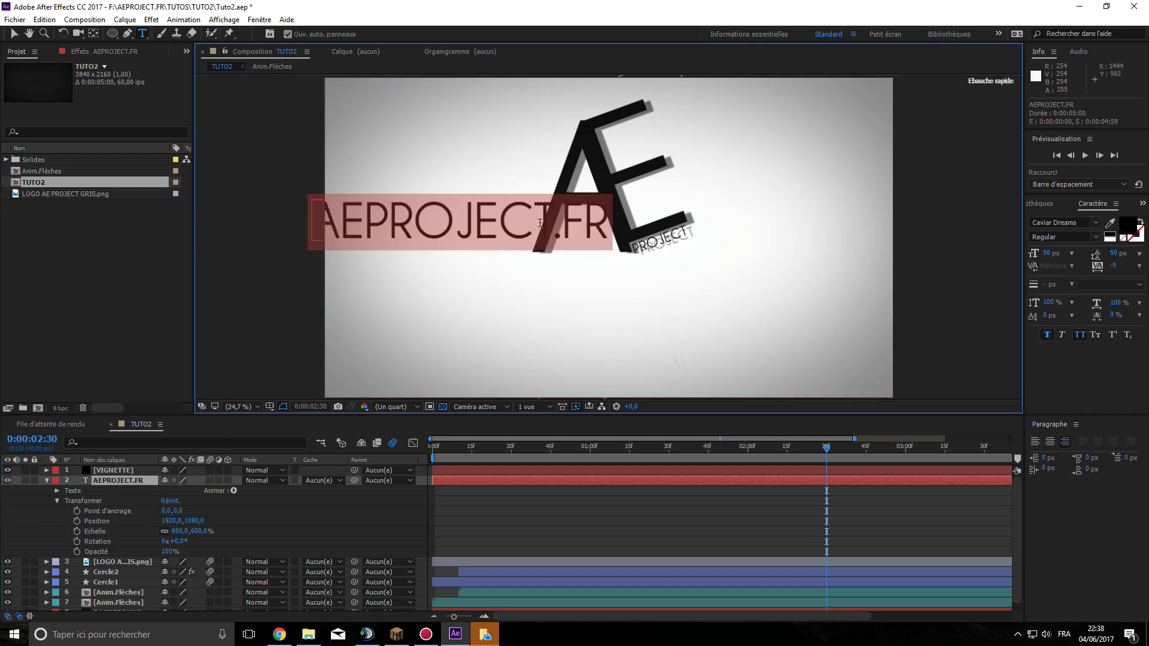
pyautogui.moveTo(364, 213); pyautogui.dragTo(603, 216)
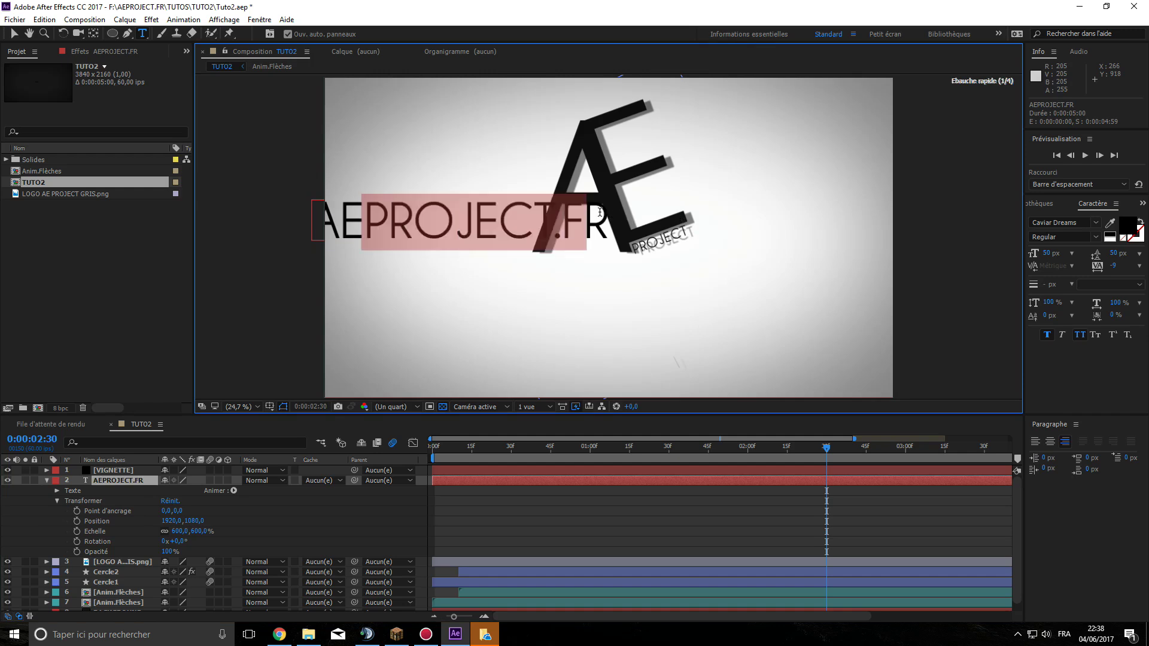
pyautogui.click(1047, 334)
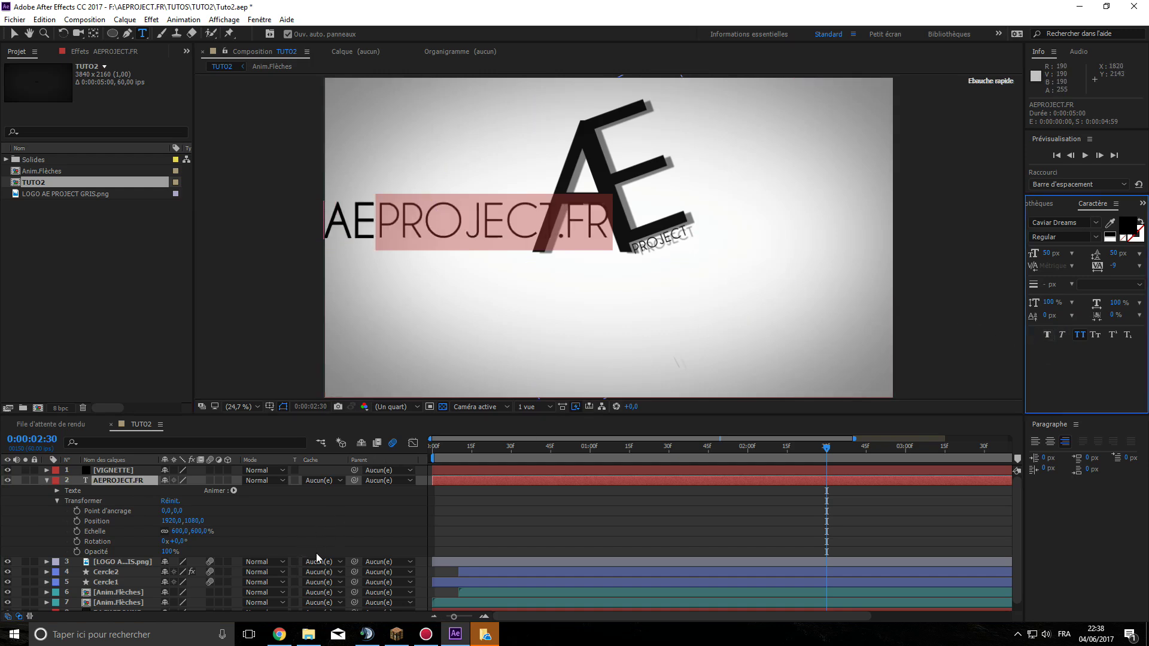
pyautogui.click(227, 481)
# - Center the AEPROJECT.FR layer's anchor point with the Move Anchor Point script
pyautogui.click(120, 481)
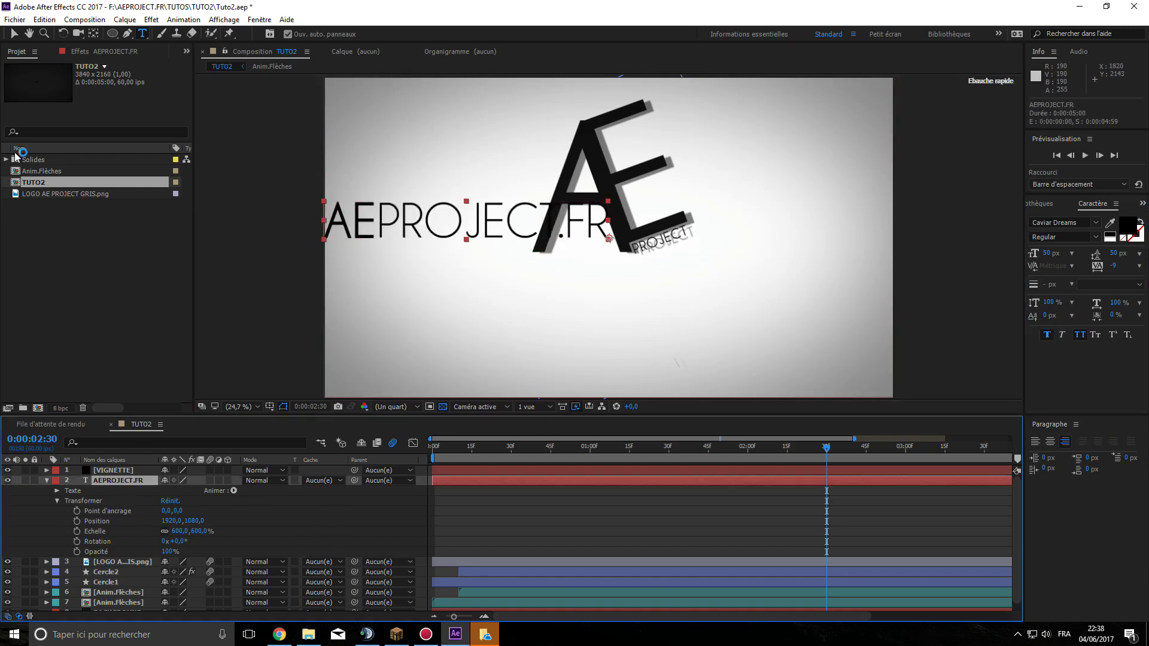
pyautogui.click(13, 20)
pyautogui.moveTo(171, 370)
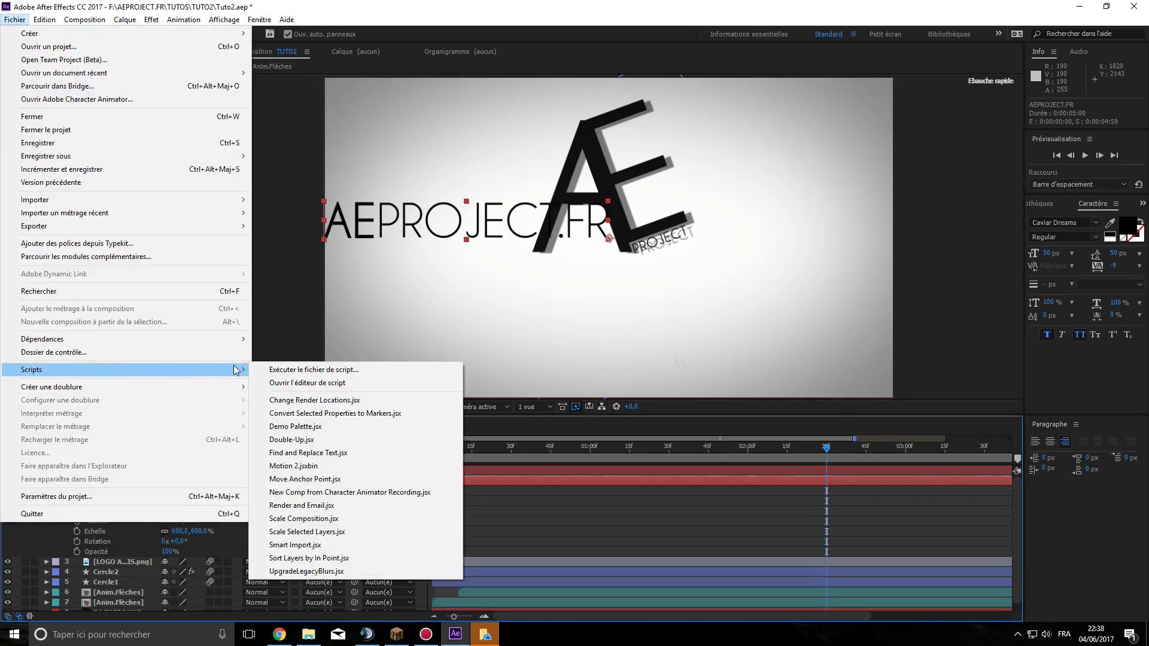
pyautogui.click(335, 373)
pyautogui.doubleClick(180, 103)
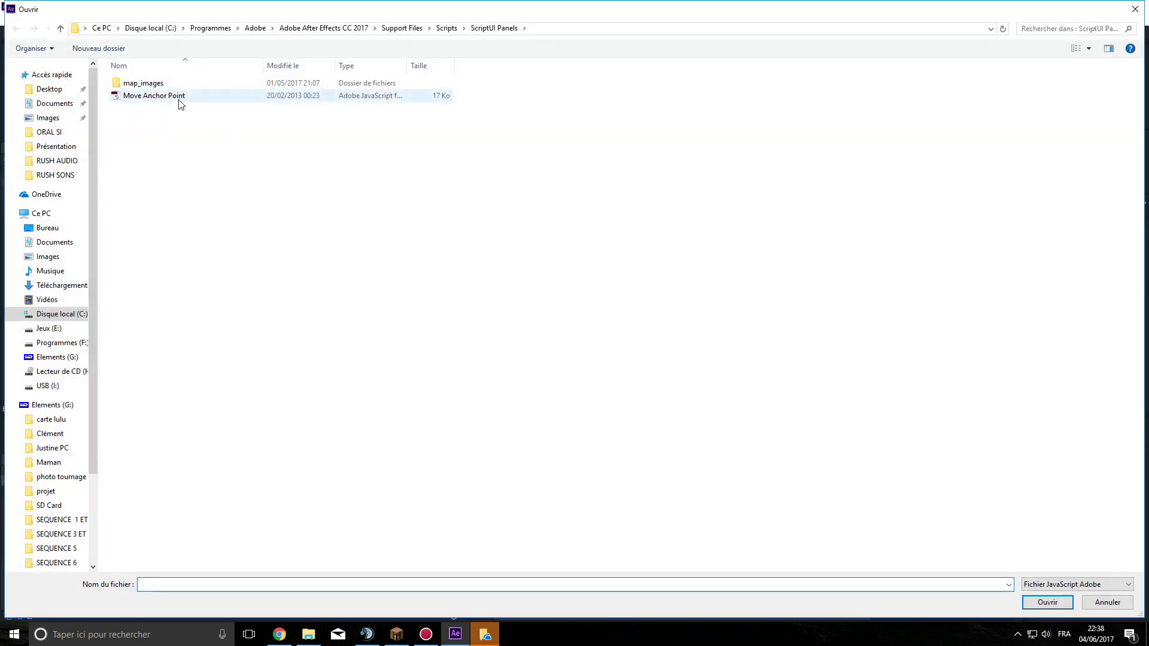
pyautogui.click(483, 318)
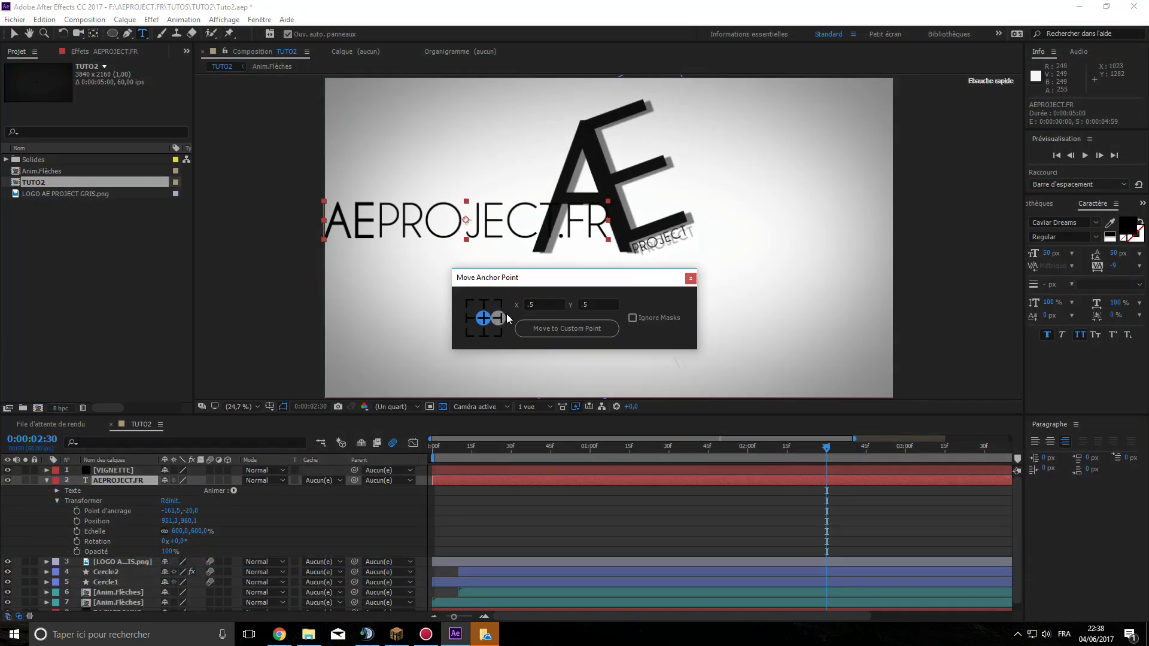
pyautogui.click(691, 278)
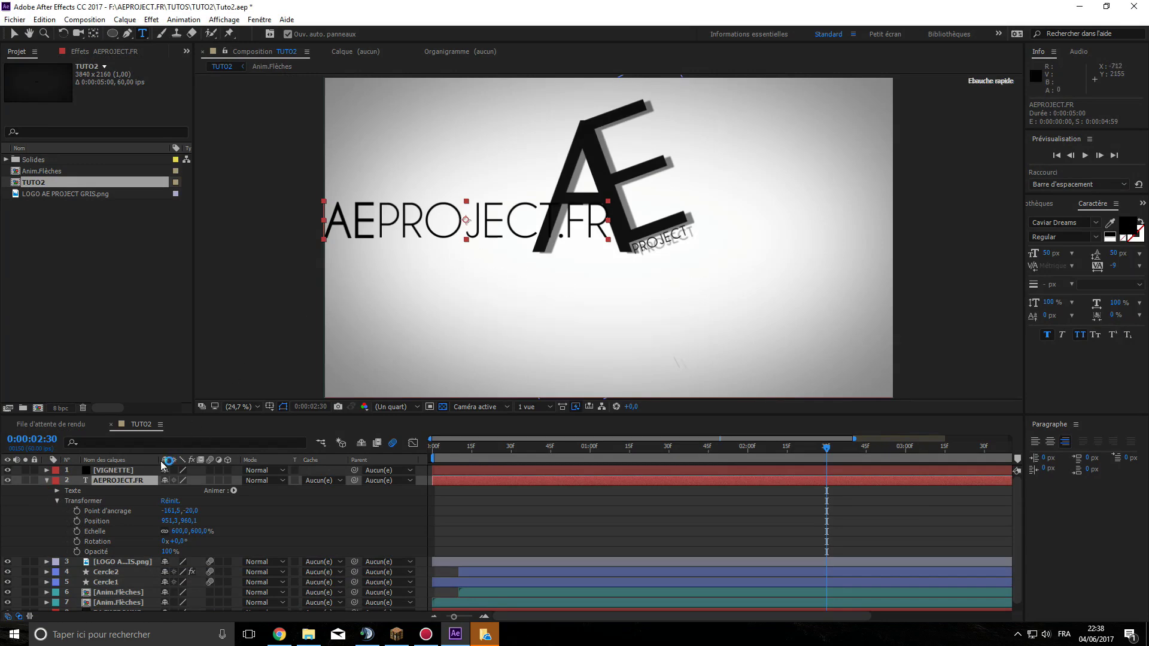
# - Set the AEPROJECT.FR text's horizontal Position to 1920 and lower it beneath the logo to about 1473 vertically
pyautogui.press('p')
pyautogui.click(170, 490)
pyautogui.write('192')
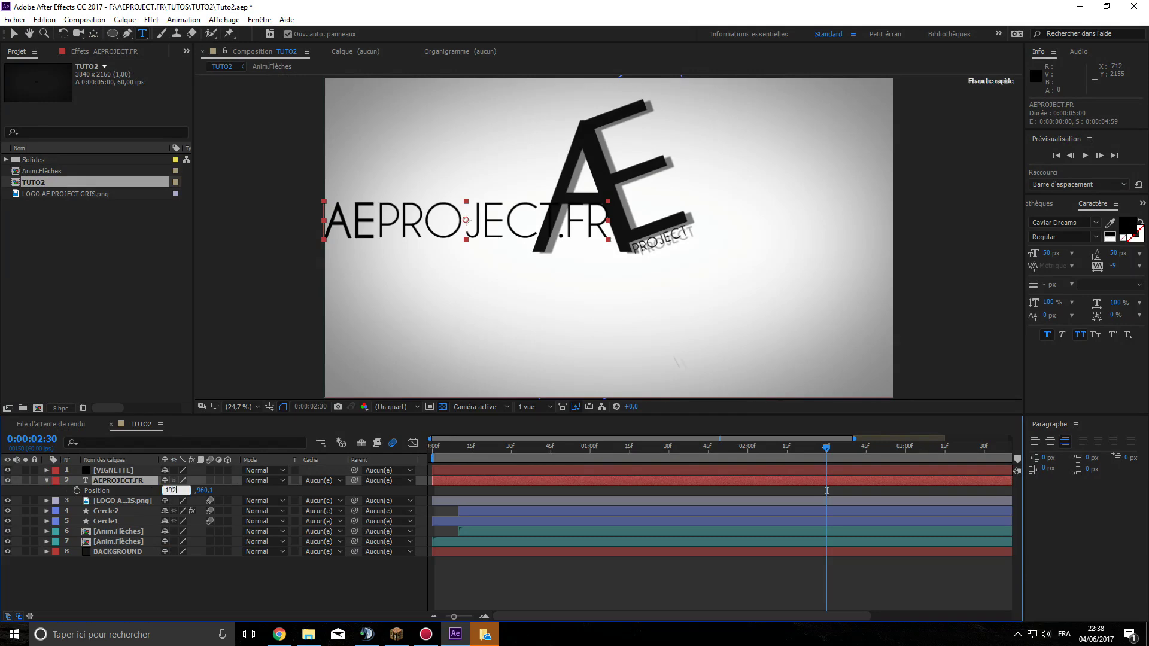
pyautogui.write('0')
pyautogui.press('Return')
pyautogui.moveTo(193, 491); pyautogui.dragTo(389, 546)
# - Add an Ombre portée layer style to the AEPROJECT.FR text with 50% opacity and a distance of 50
pyautogui.rightClick(114, 479)
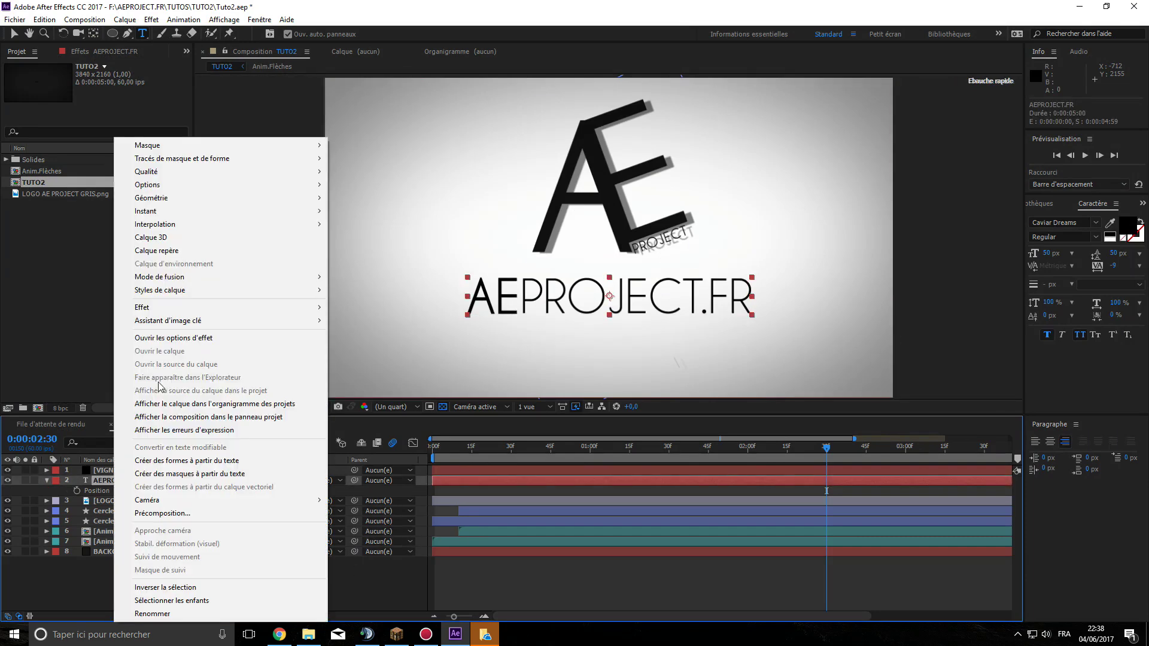
pyautogui.moveTo(229, 293)
pyautogui.click(366, 334)
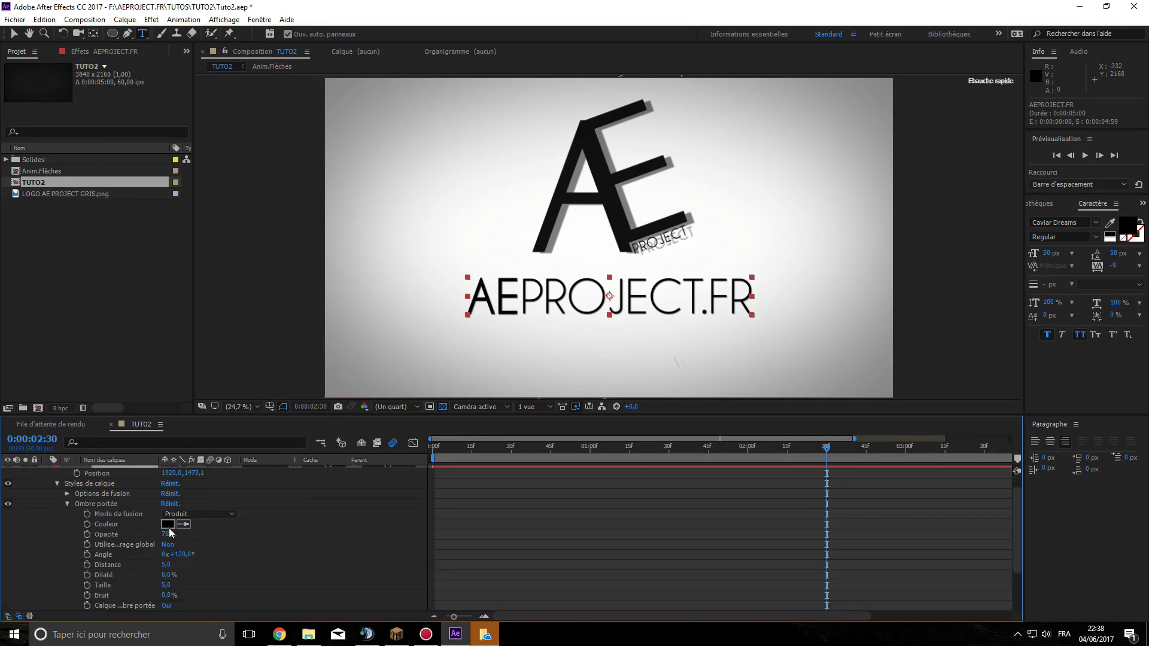
pyautogui.moveTo(164, 536); pyautogui.dragTo(156, 536)
pyautogui.click(168, 565)
pyautogui.write('5')
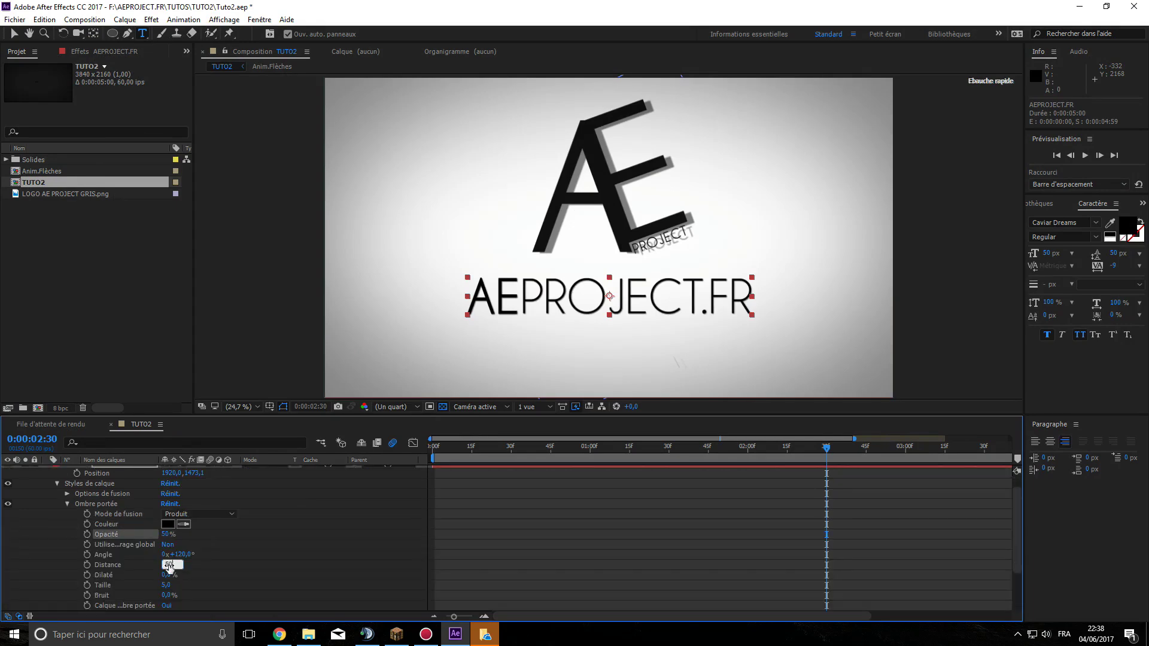
pyautogui.write('0')
pyautogui.press('Return')
# - Set the text shadow's angle to 170° and its distance to 18
pyautogui.click(181, 562)
pyautogui.click(183, 556)
pyautogui.write('170')
pyautogui.press('Return')
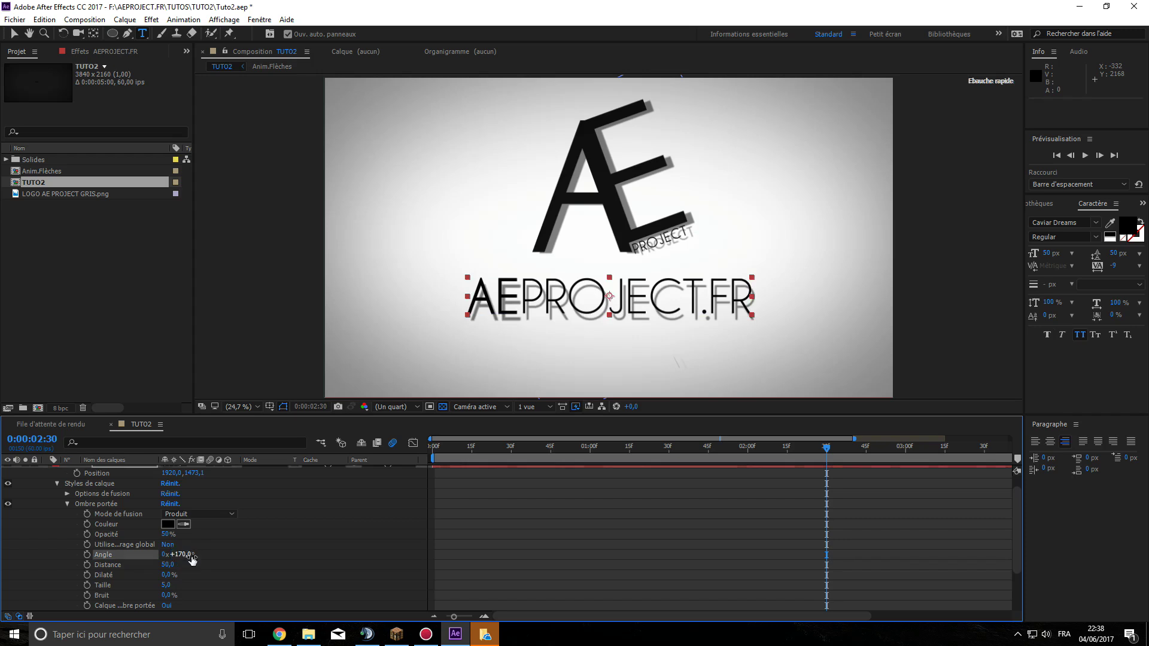
pyautogui.click(168, 565)
pyautogui.write('27')
pyautogui.press('Return')
pyautogui.moveTo(152, 567); pyautogui.dragTo(148, 566)
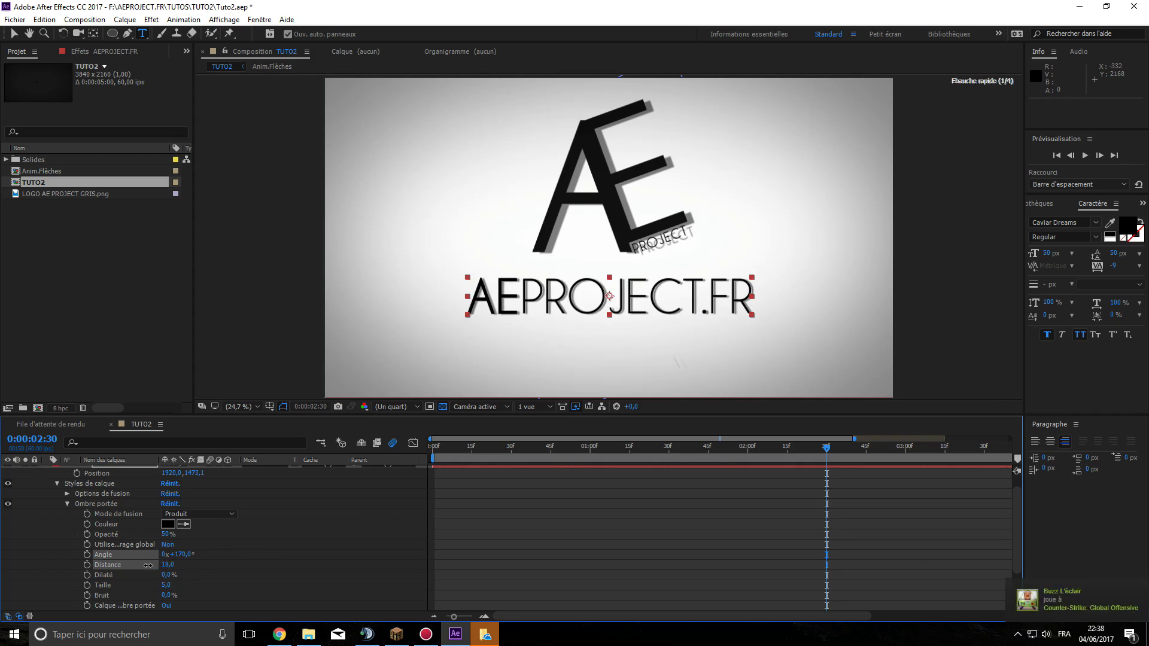
pyautogui.click(385, 558)
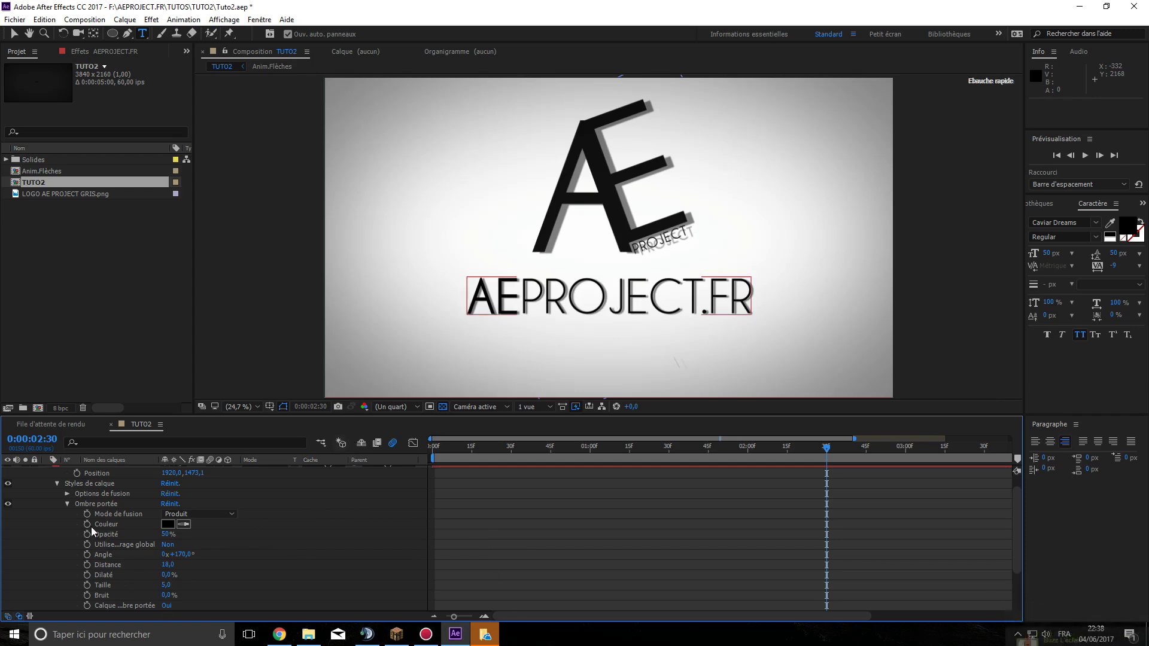
pyautogui.scroll(3, 50, 479)
pyautogui.click(48, 481)
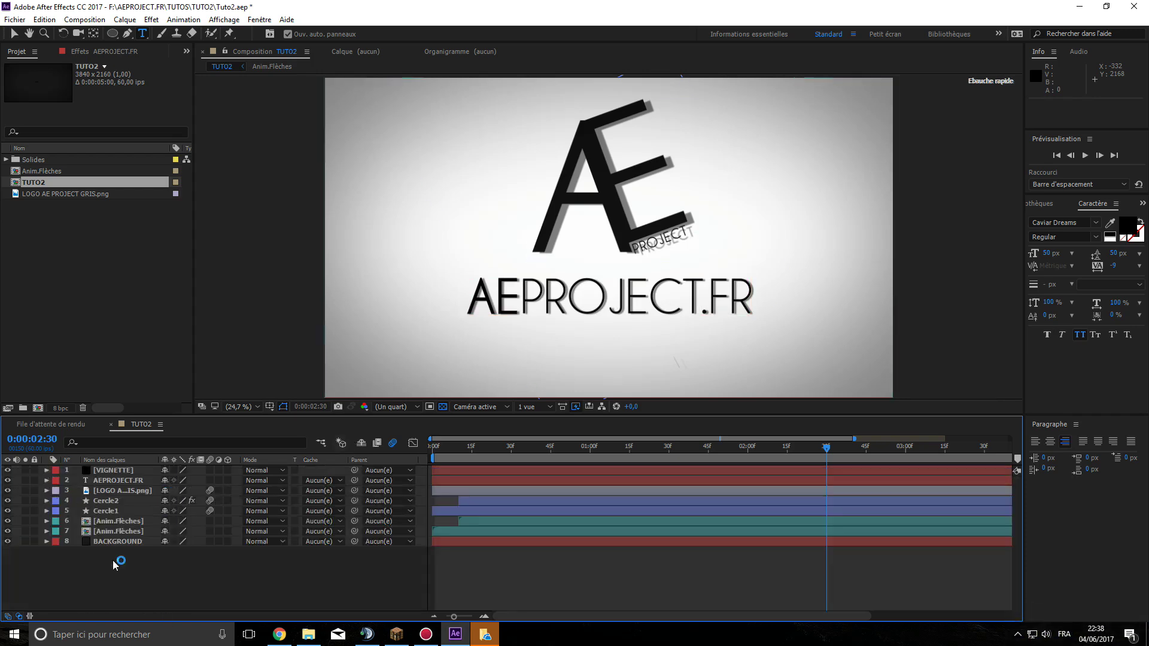
# - Raise the AEPROJECT.FR text closer to the logo, to a vertical Position of about 1393
pyautogui.click(138, 481)
pyautogui.press('p')
pyautogui.moveTo(204, 494); pyautogui.dragTo(156, 484)
pyautogui.click(246, 574)
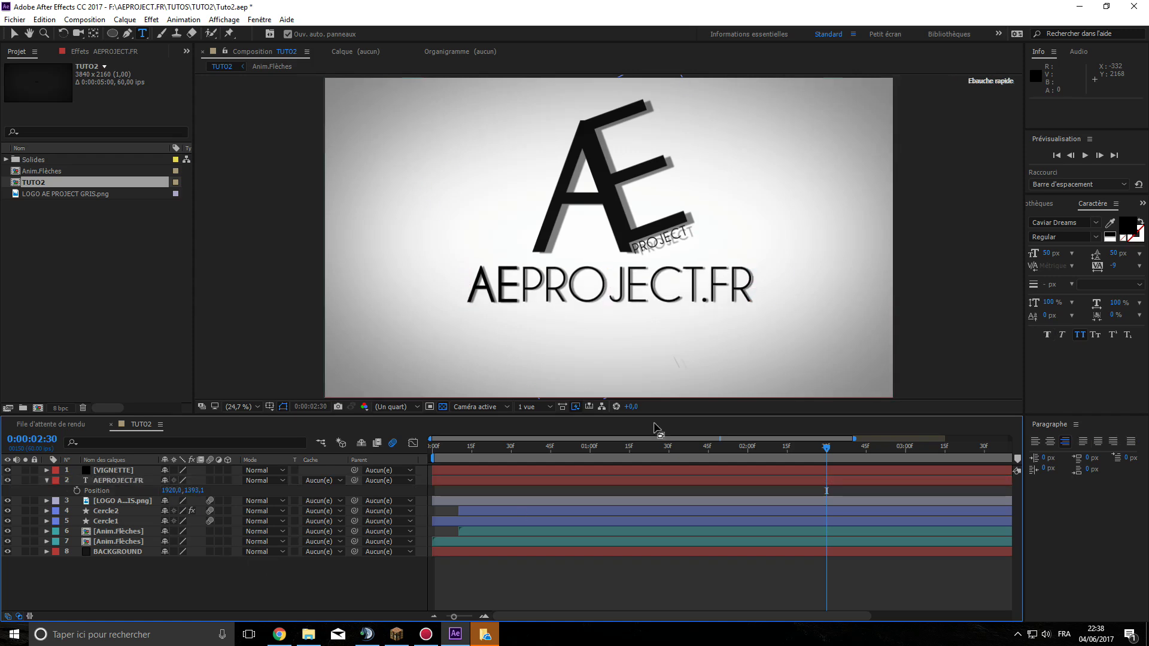
# - Turn on Ebauche 3D and make the AEPROJECT.FR text a 3D layer
pyautogui.click(342, 444)
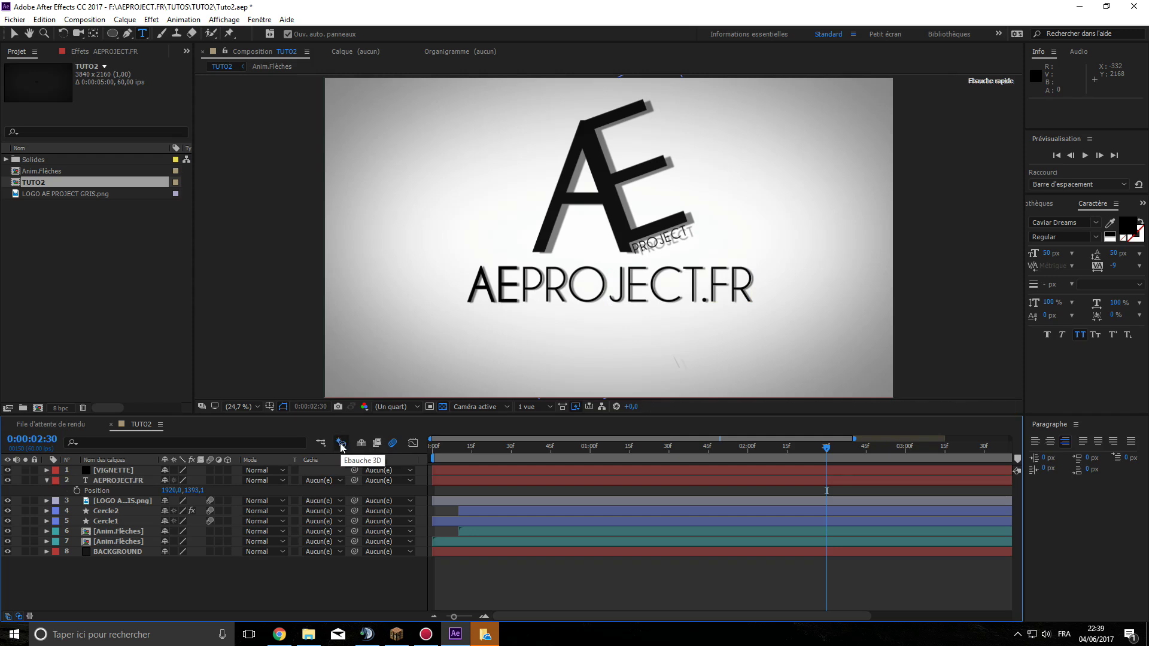
pyautogui.click(228, 480)
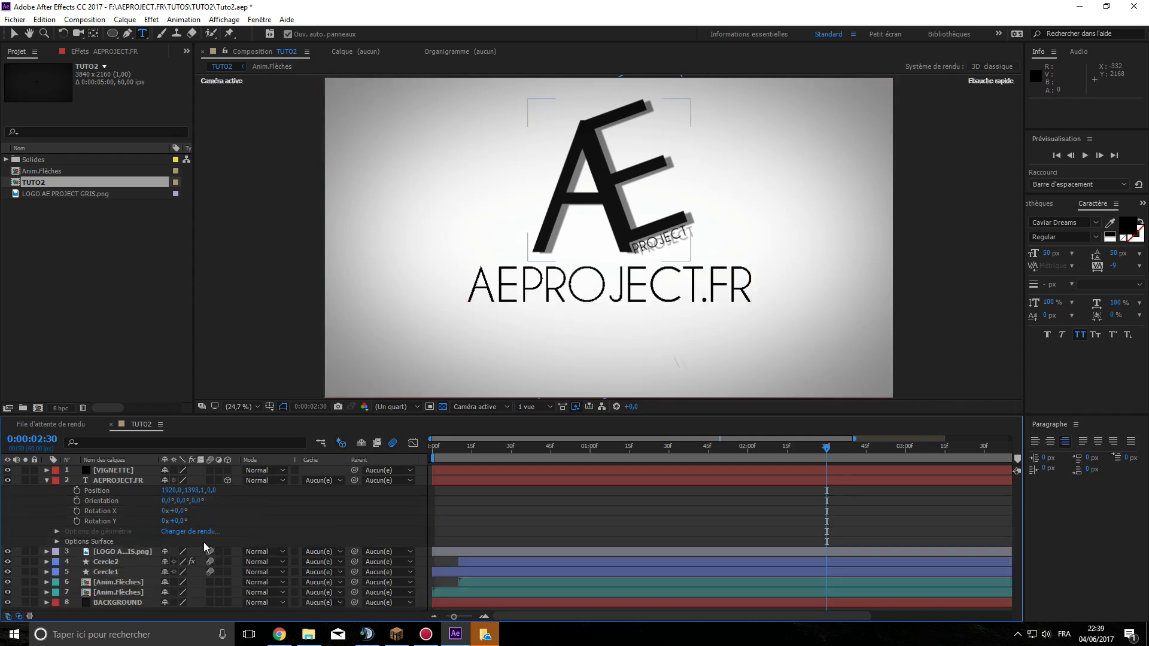
# - Try rotating the AEPROJECT.FR text in 3D and undo the trial rotation
pyautogui.moveTo(180, 522)
pyautogui.mouseDown()
pyautogui.moveTo(169, 522)
pyautogui.moveTo(180, 506)
pyautogui.mouseUp()
pyautogui.hotkey('ctrl', 'z')
pyautogui.hotkey('ctrl', 'z')
pyautogui.hotkey('ctrl', 'z')
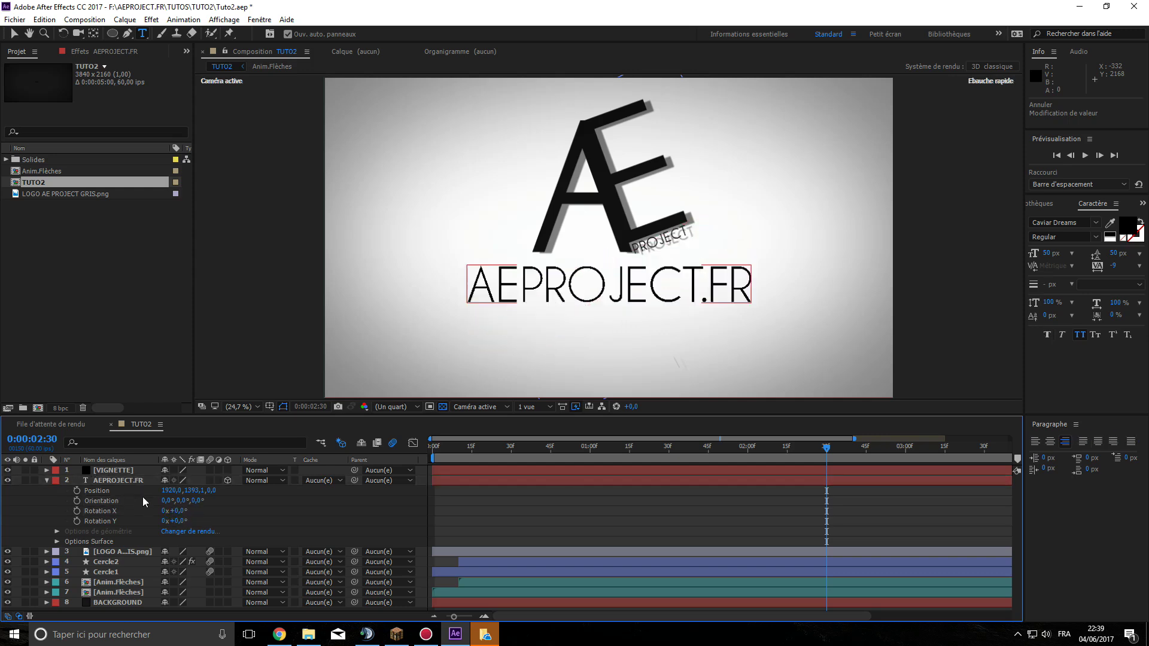
# - Move the AEPROJECT.FR layer's anchor point to its top center with the Move Anchor Point script
pyautogui.click(135, 484)
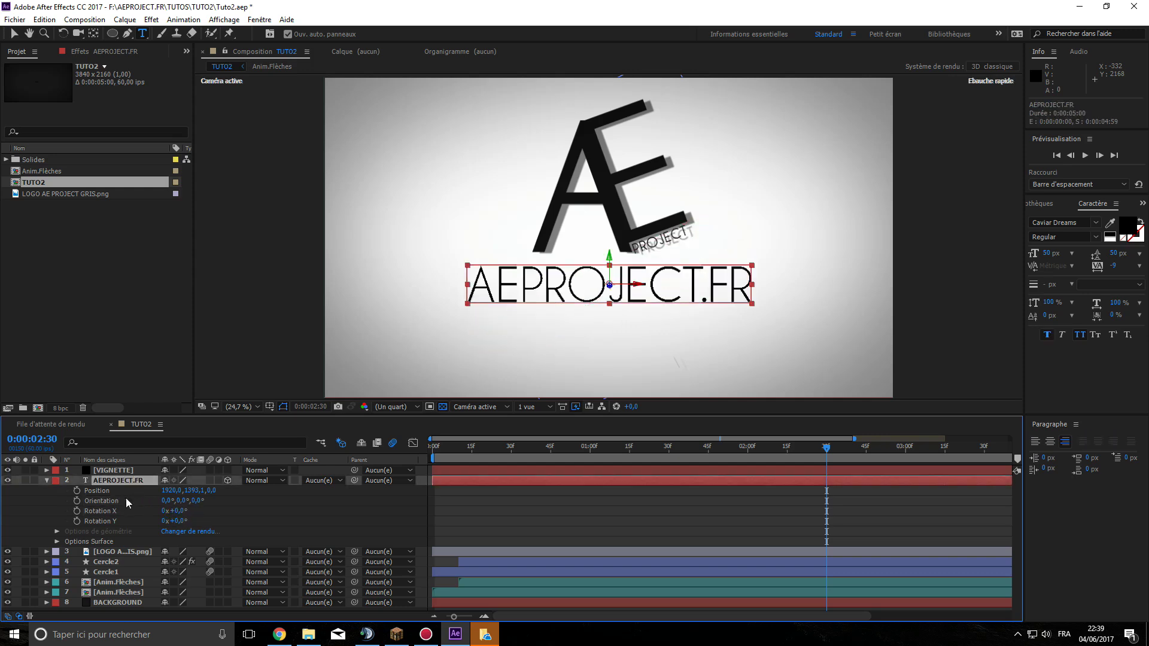
pyautogui.click(43, 19)
pyautogui.moveTo(14, 20)
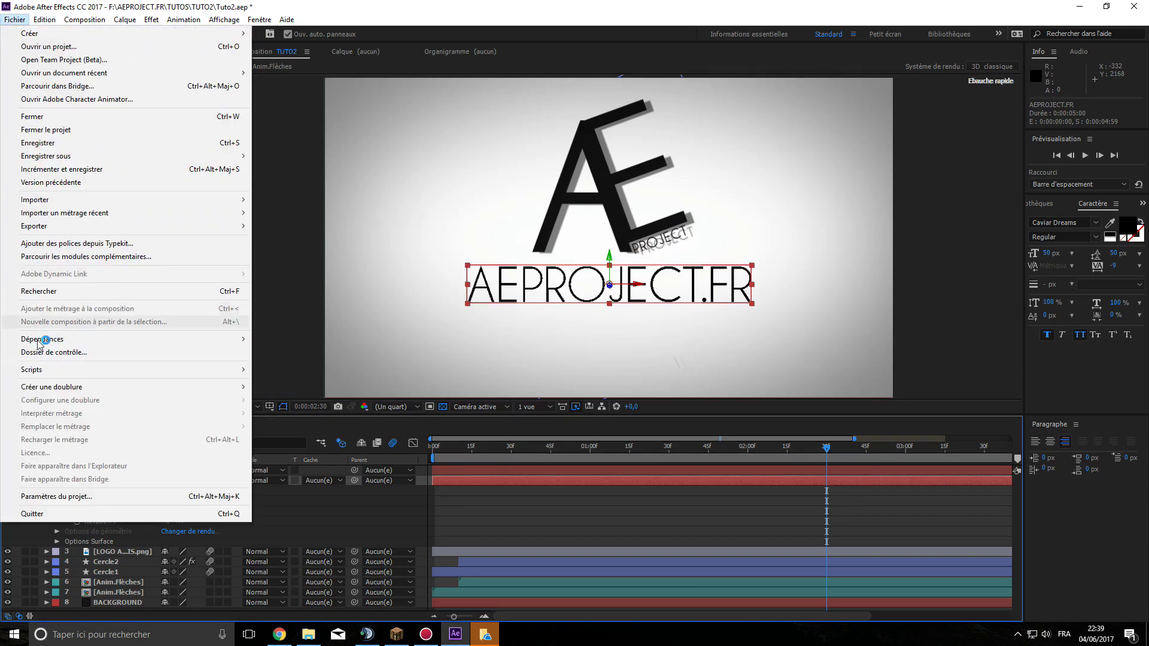
pyautogui.moveTo(51, 368)
pyautogui.click(288, 370)
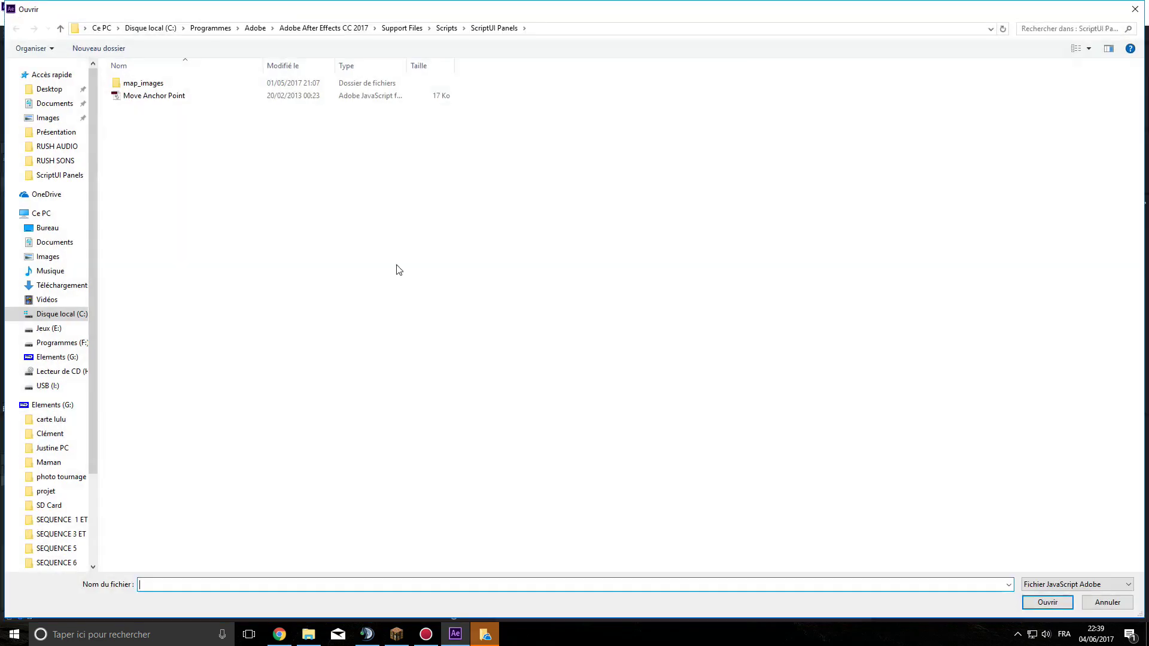
pyautogui.doubleClick(235, 98)
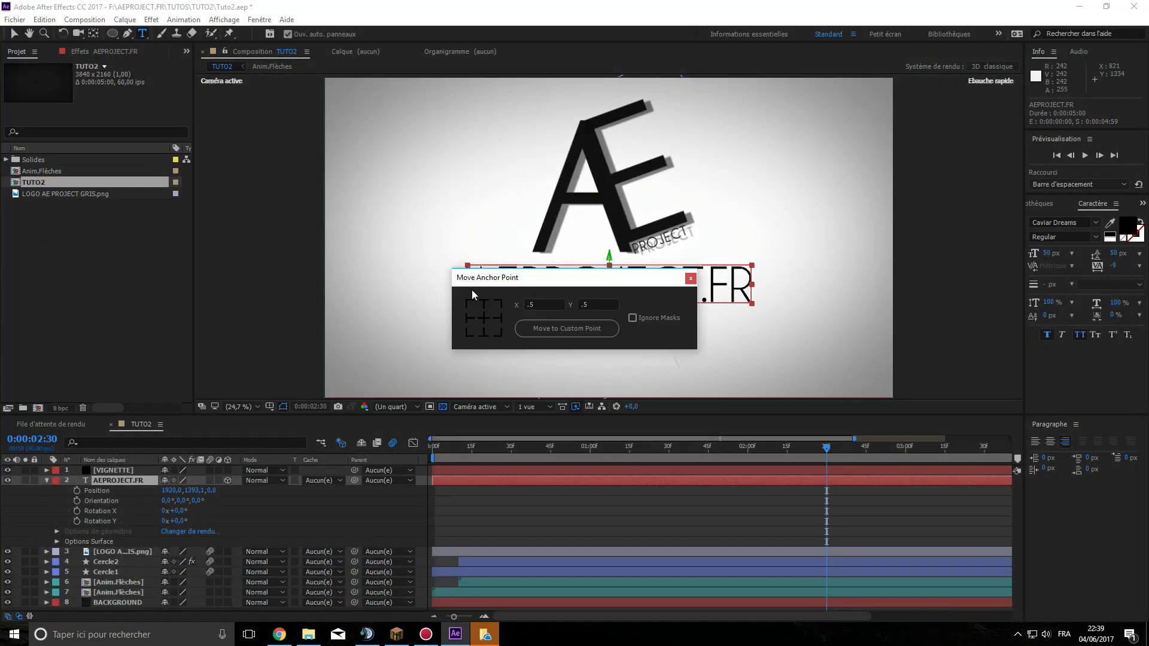
pyautogui.moveTo(489, 286); pyautogui.dragTo(508, 319)
pyautogui.click(500, 337)
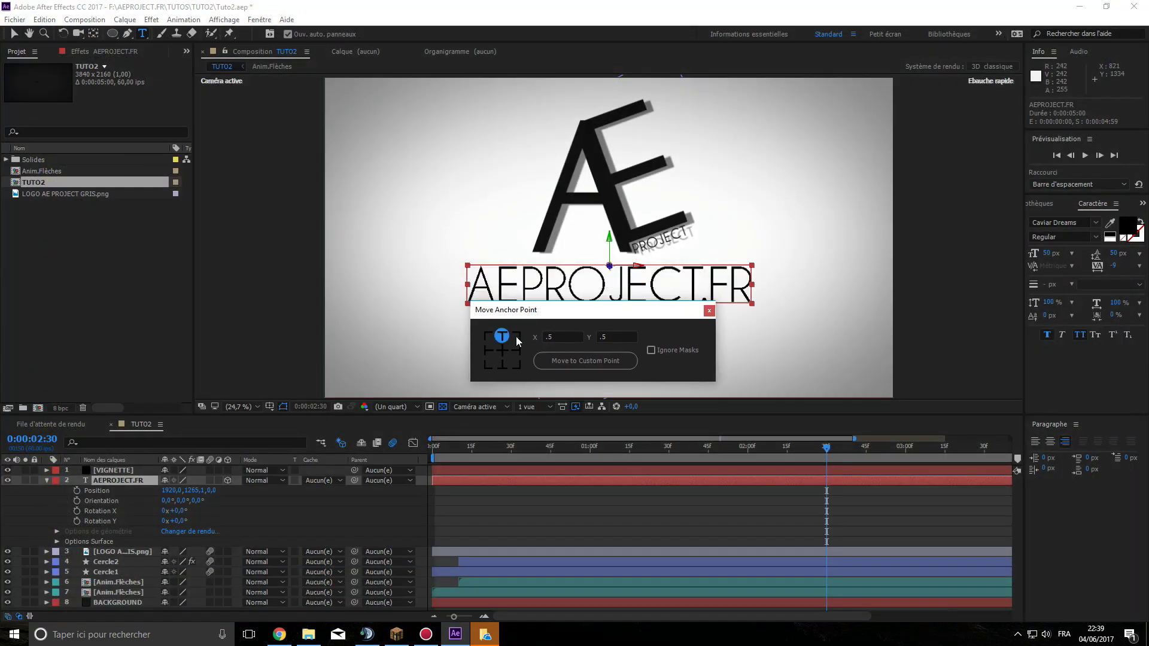
pyautogui.click(710, 310)
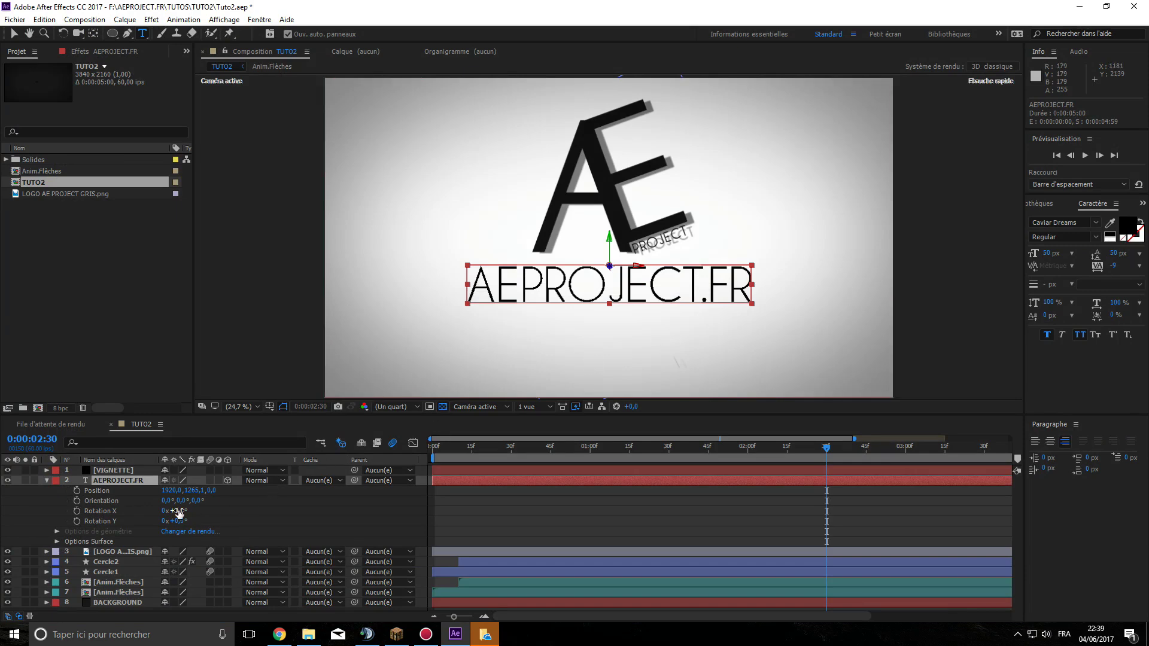
# - Set the AEPROJECT.FR layer's Rotation X to 90° so the text lies edge-on
pyautogui.moveTo(176, 511); pyautogui.dragTo(229, 507)
pyautogui.write('90')
pyautogui.press('Return')
pyautogui.click(320, 531)
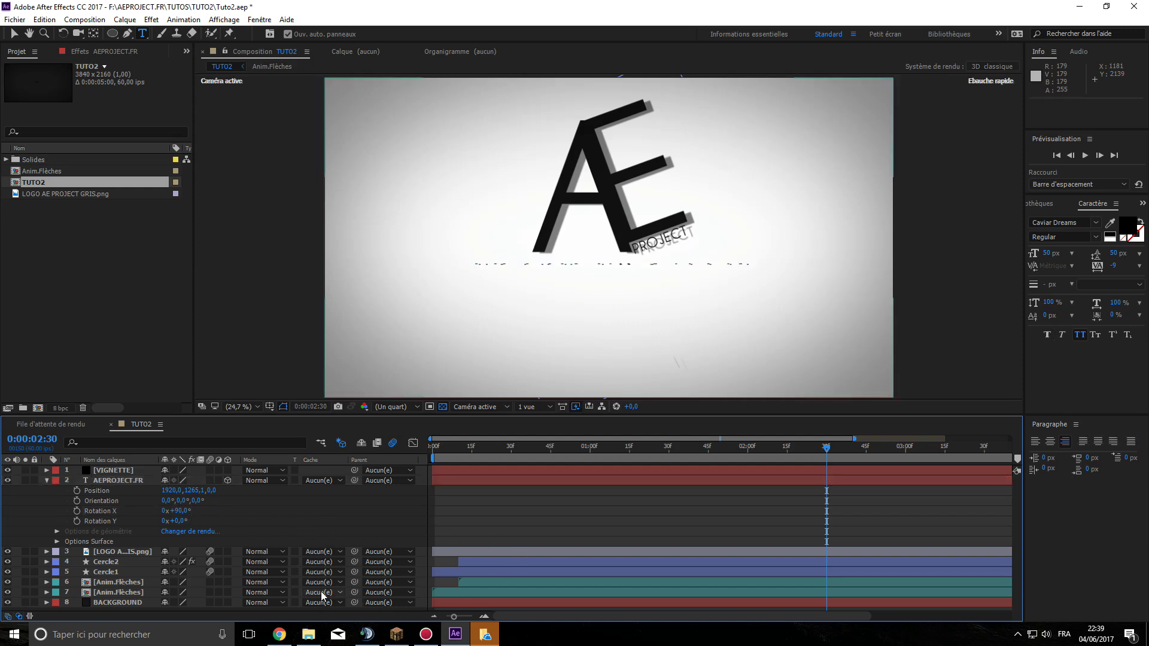
# - Apply the Ombre portée layer style to the edge-on AEPROJECT.FR text again
pyautogui.rightClick(121, 477)
pyautogui.moveTo(154, 291)
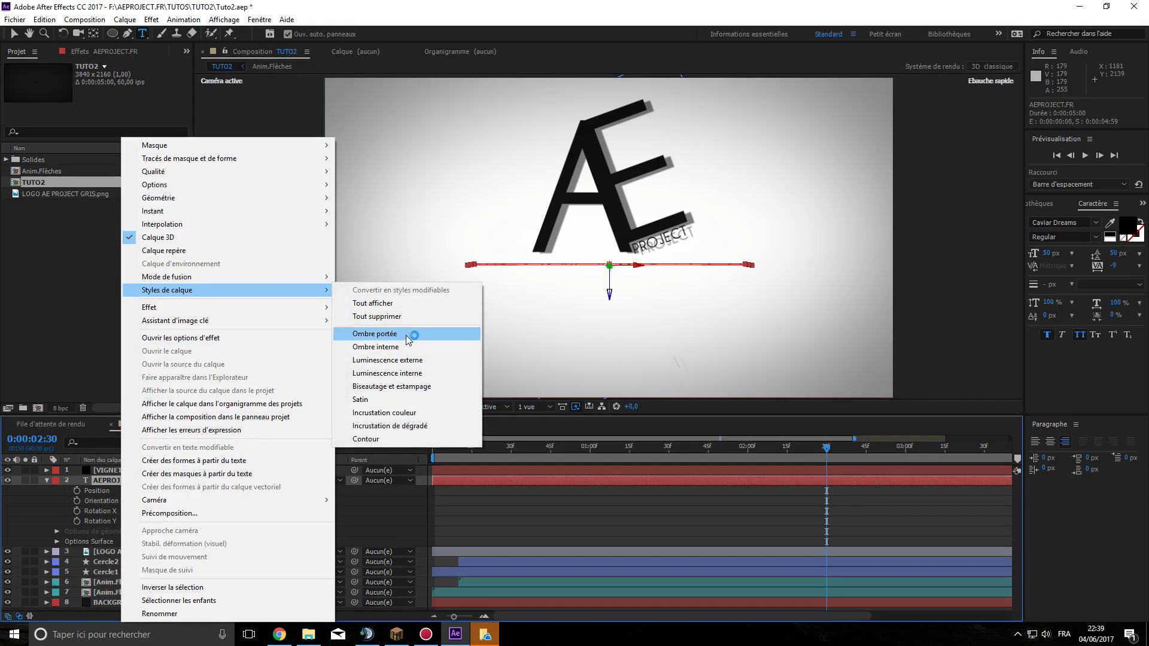
pyautogui.click(446, 332)
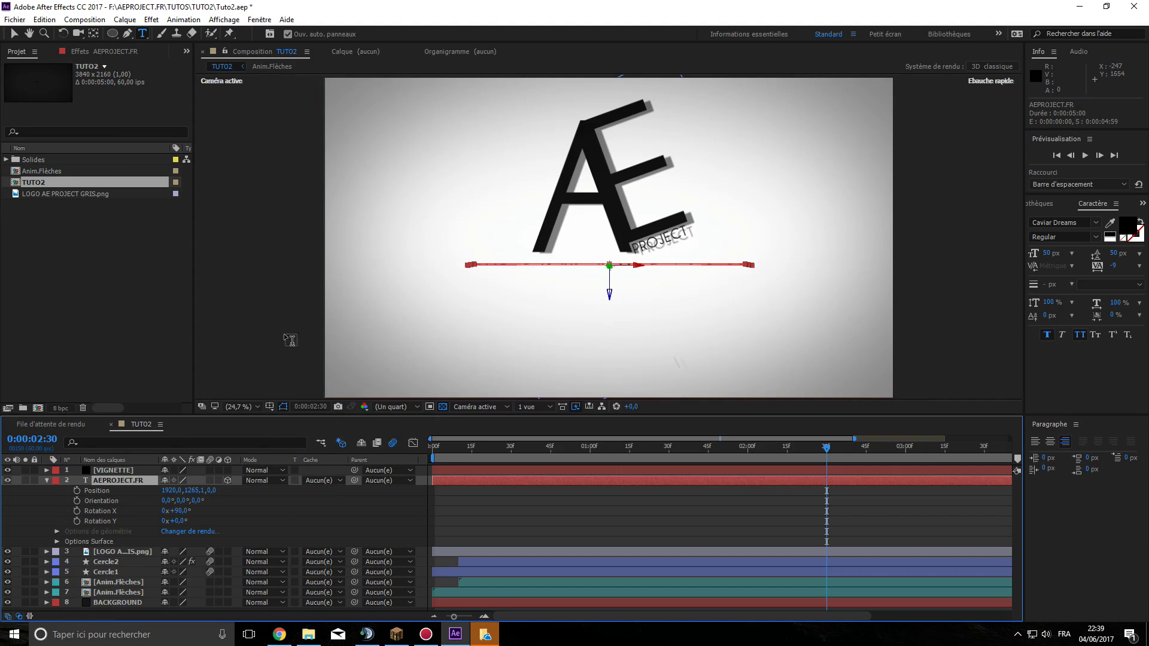
# - Delete the Ombre portée style from the AEPROJECT.FR layer's Styles de calque and keep the text layer selected
pyautogui.click(47, 481)
pyautogui.click(47, 480)
pyautogui.click(57, 494)
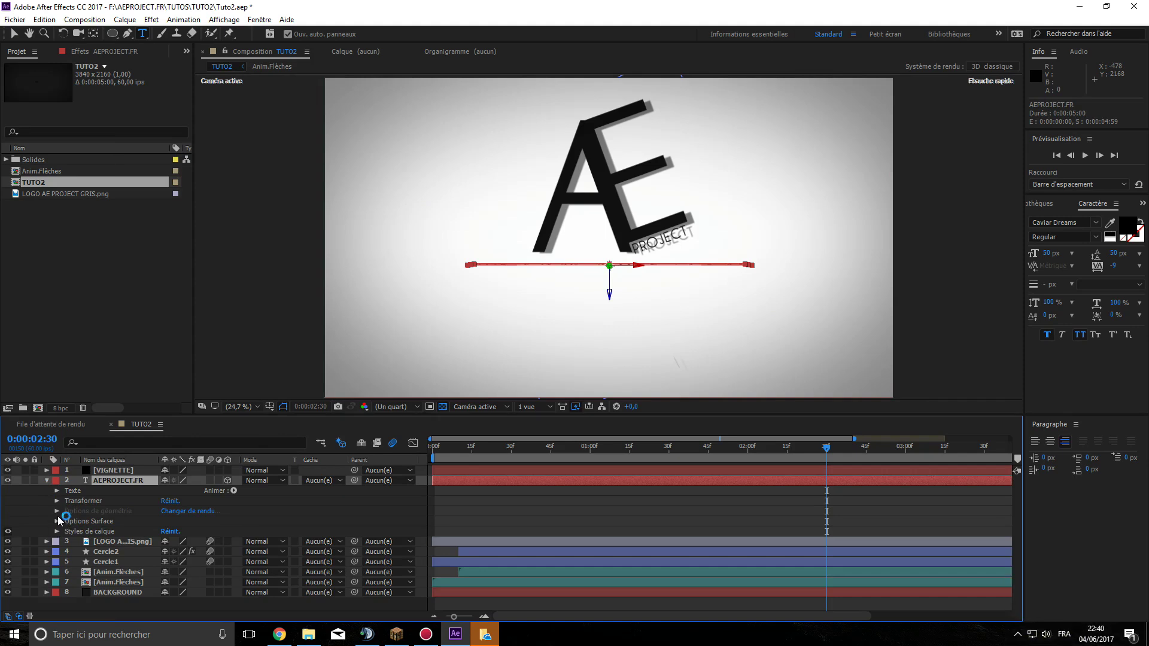
pyautogui.click(57, 532)
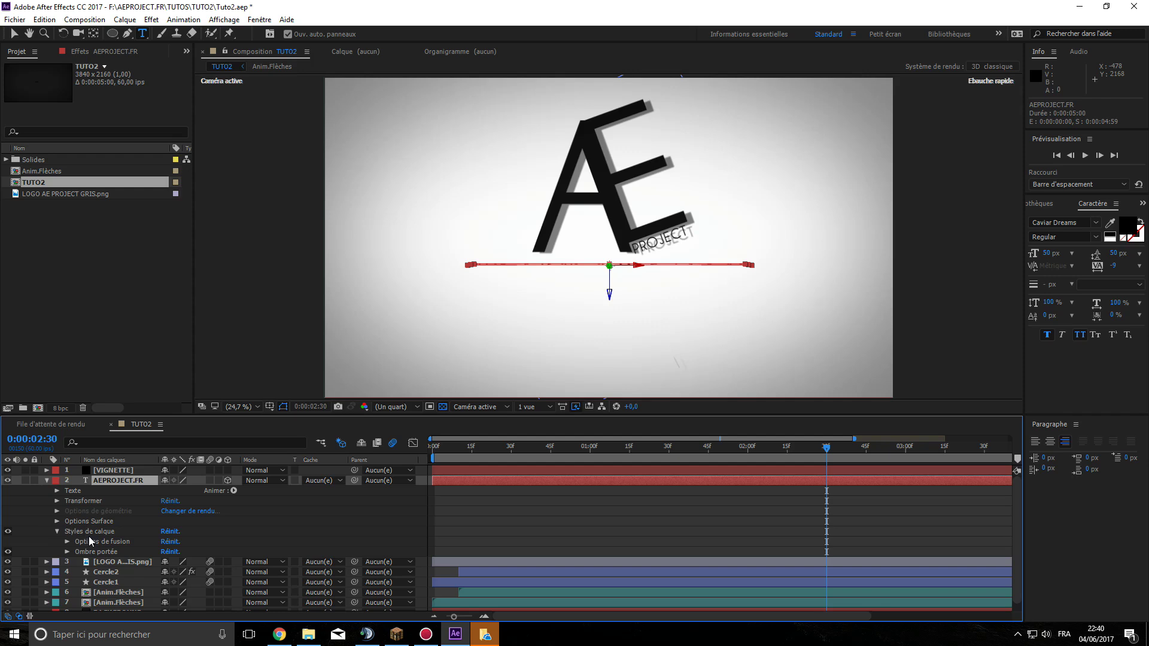
pyautogui.click(95, 548)
pyautogui.press('Delete')
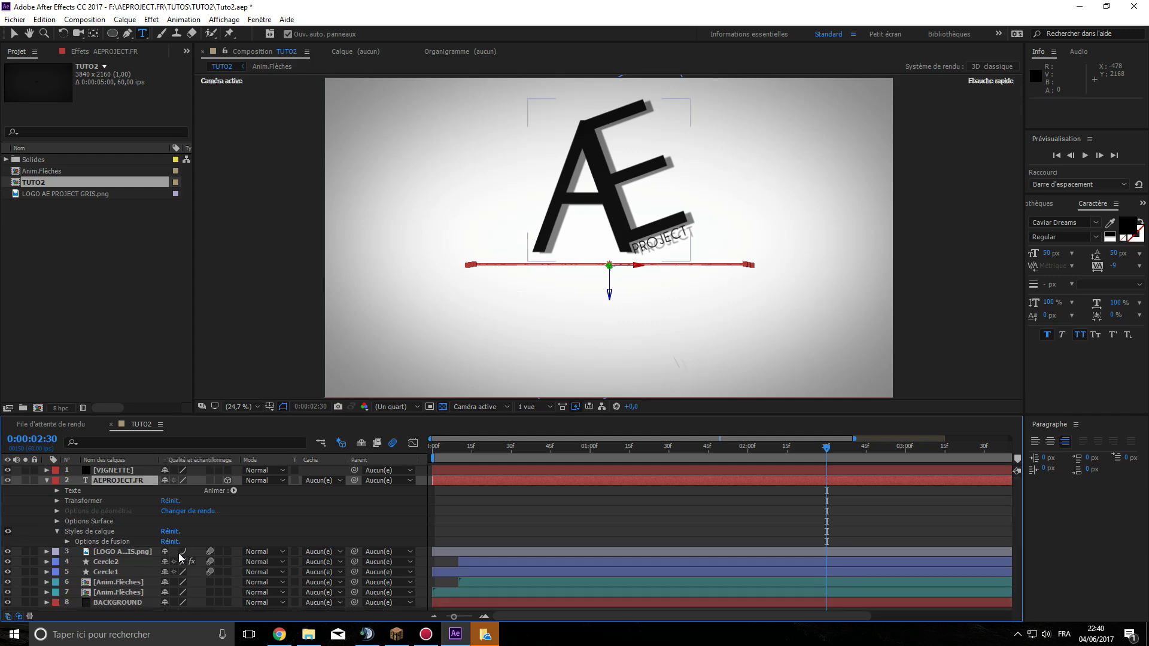
pyautogui.click(476, 531)
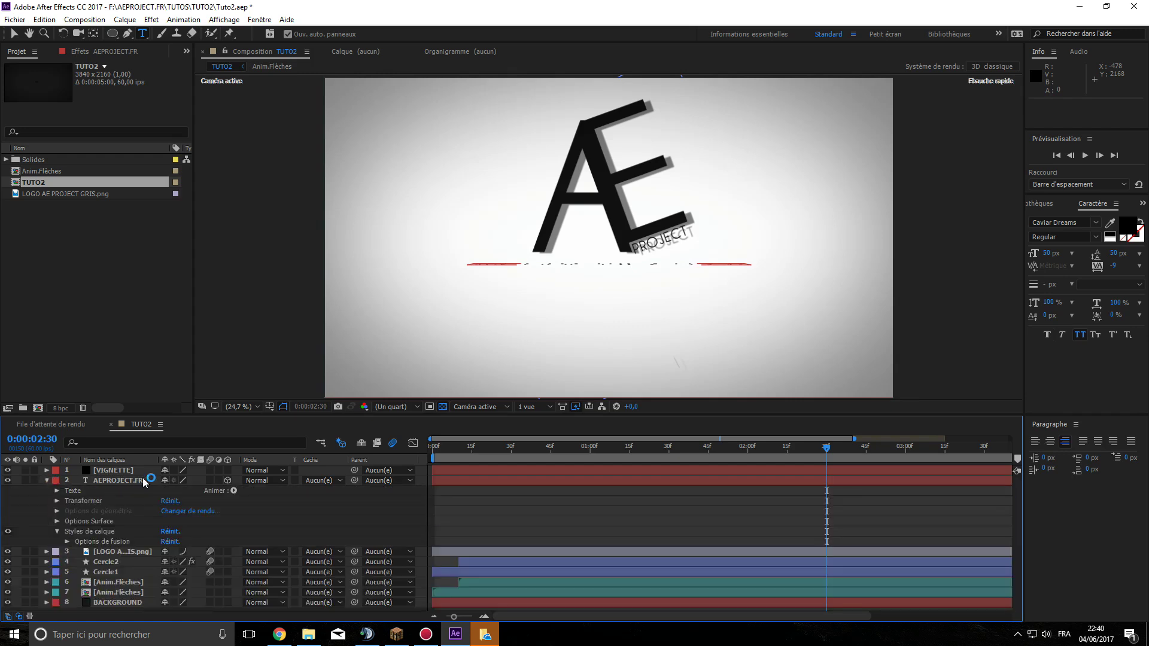
pyautogui.click(126, 484)
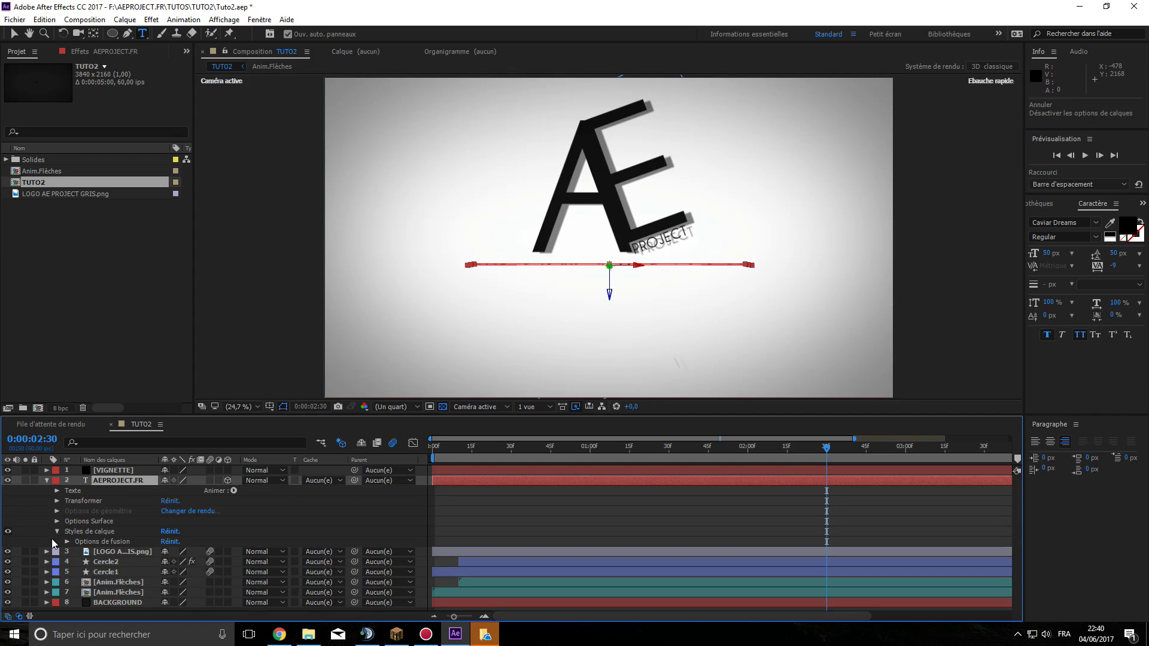
# - Undo the deletion of the AEPROJECT.FR layer's Ombre portée style, and trim the layer's start to 0:00:02:30
pyautogui.hotkey('ctrl', 'z')
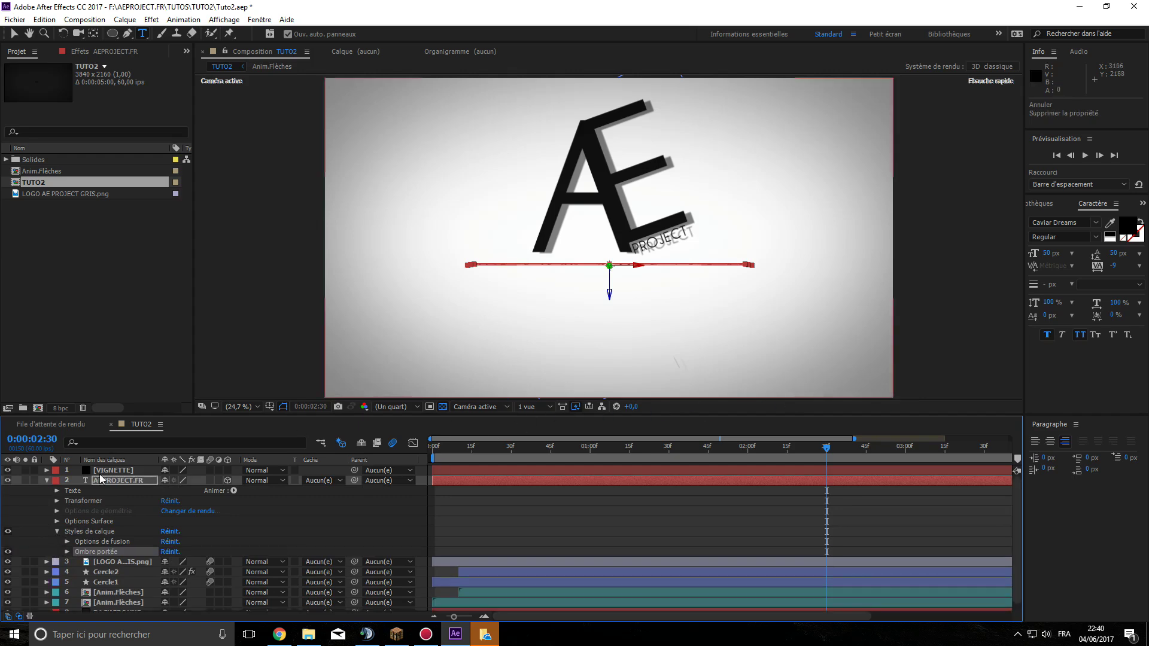
pyautogui.click(47, 481)
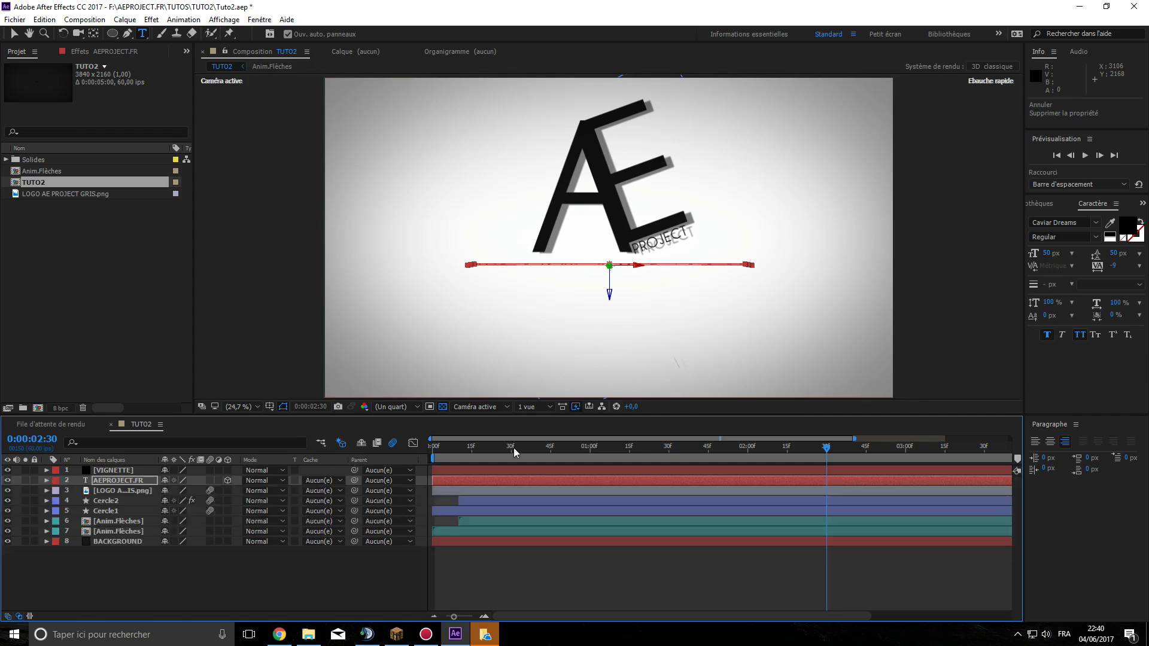
pyautogui.moveTo(433, 477); pyautogui.dragTo(826, 471)
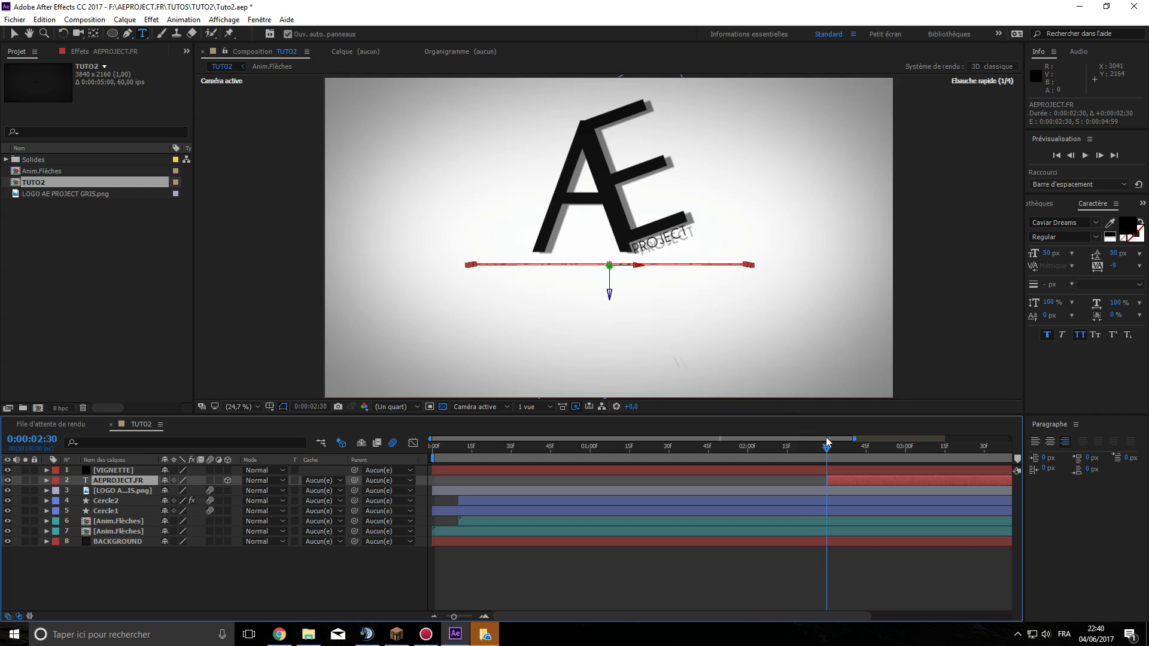
pyautogui.click(189, 563)
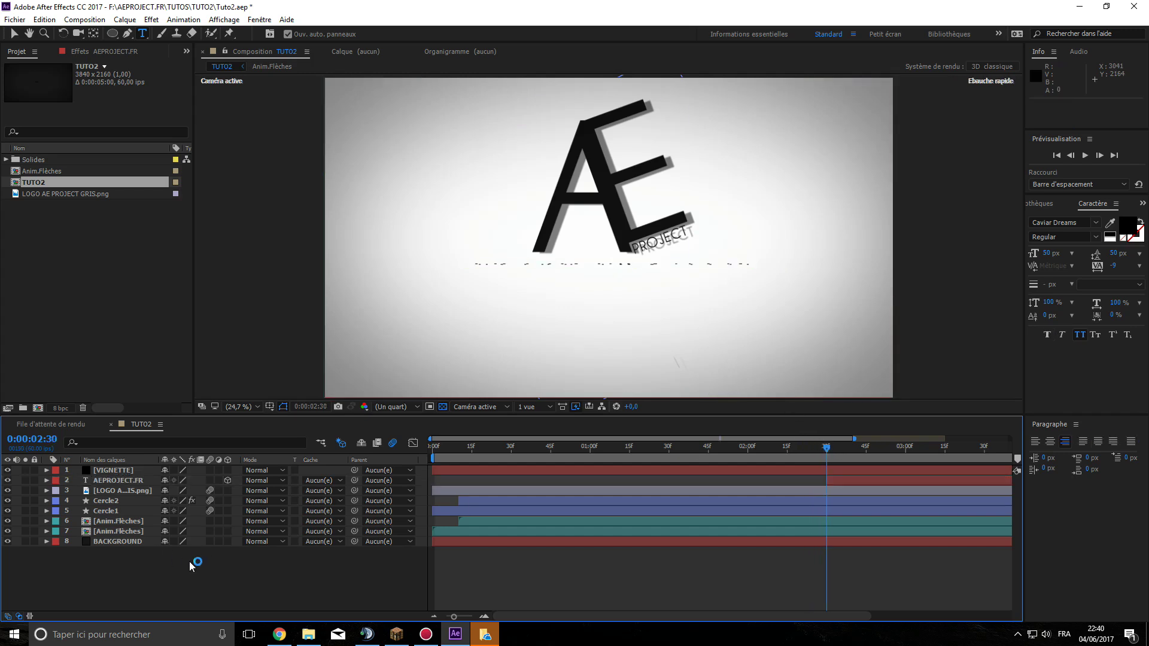
# - Keyframe the AEPROJECT.FR layer's existing 90° Rotation X at 0:00:02:30, and set it to 0° at 0:00:03:00
pyautogui.click(119, 481)
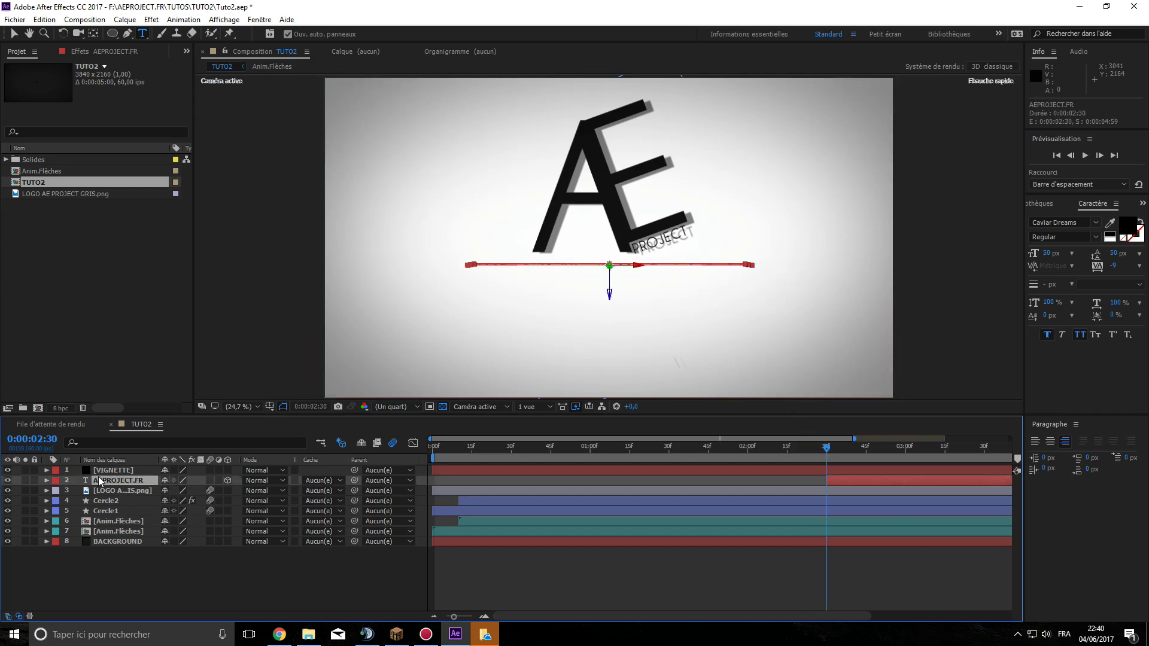
pyautogui.click(47, 480)
pyautogui.click(56, 501)
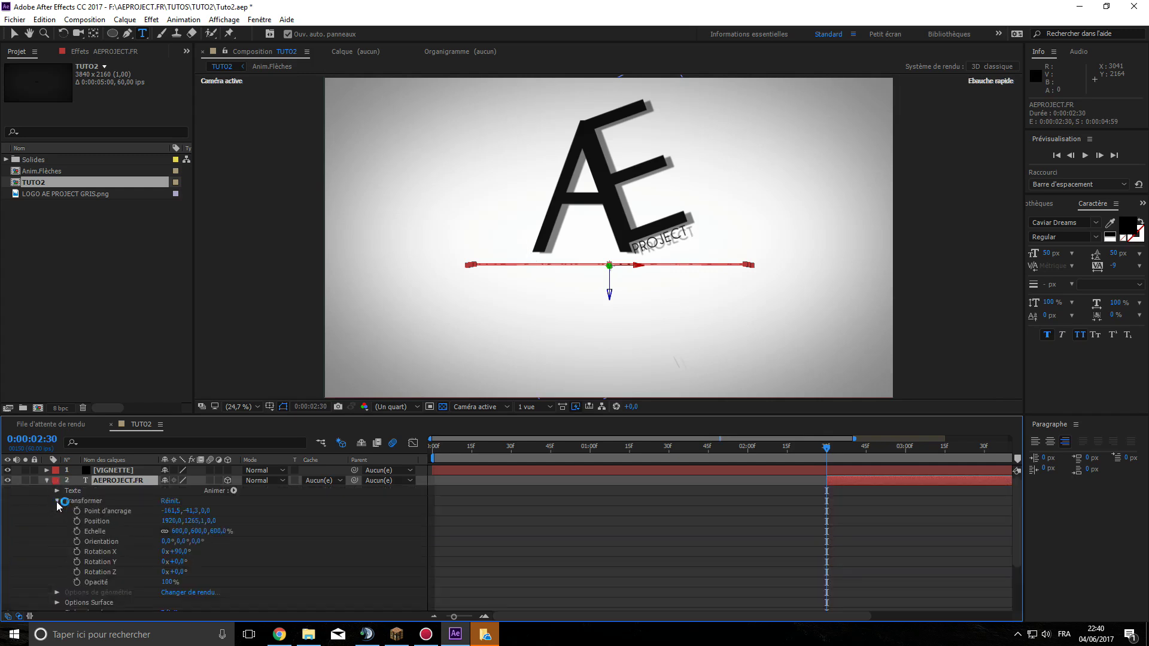
pyautogui.click(77, 552)
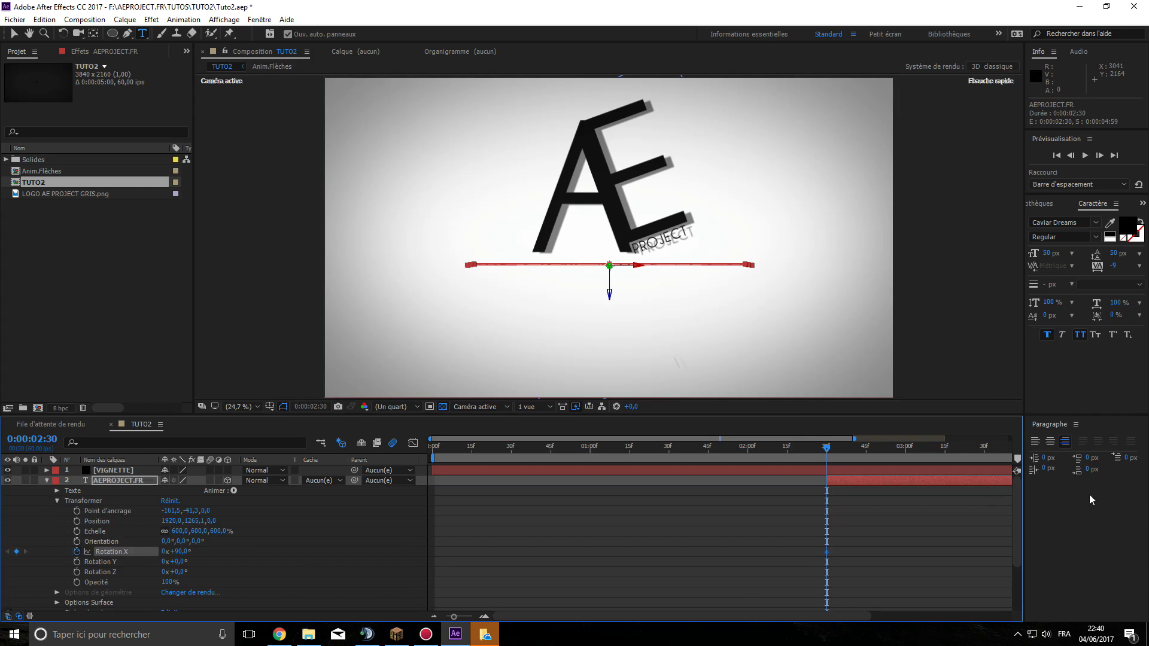
pyautogui.moveTo(825, 447); pyautogui.dragTo(904, 439)
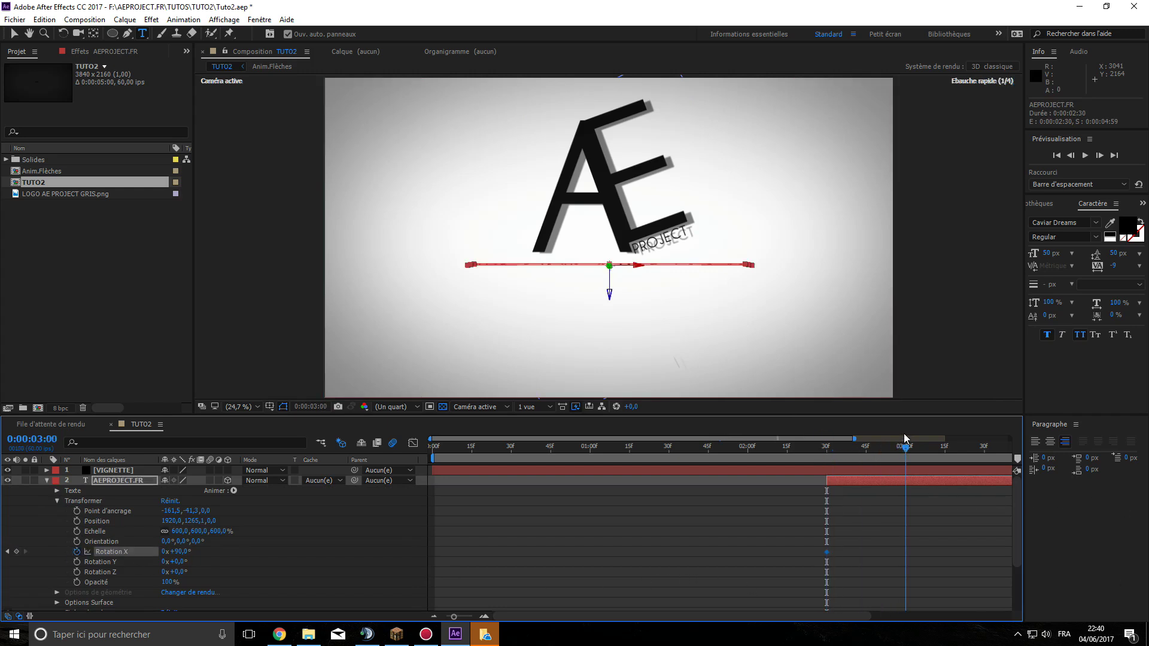
pyautogui.click(180, 551)
pyautogui.write('0')
pyautogui.press('Return')
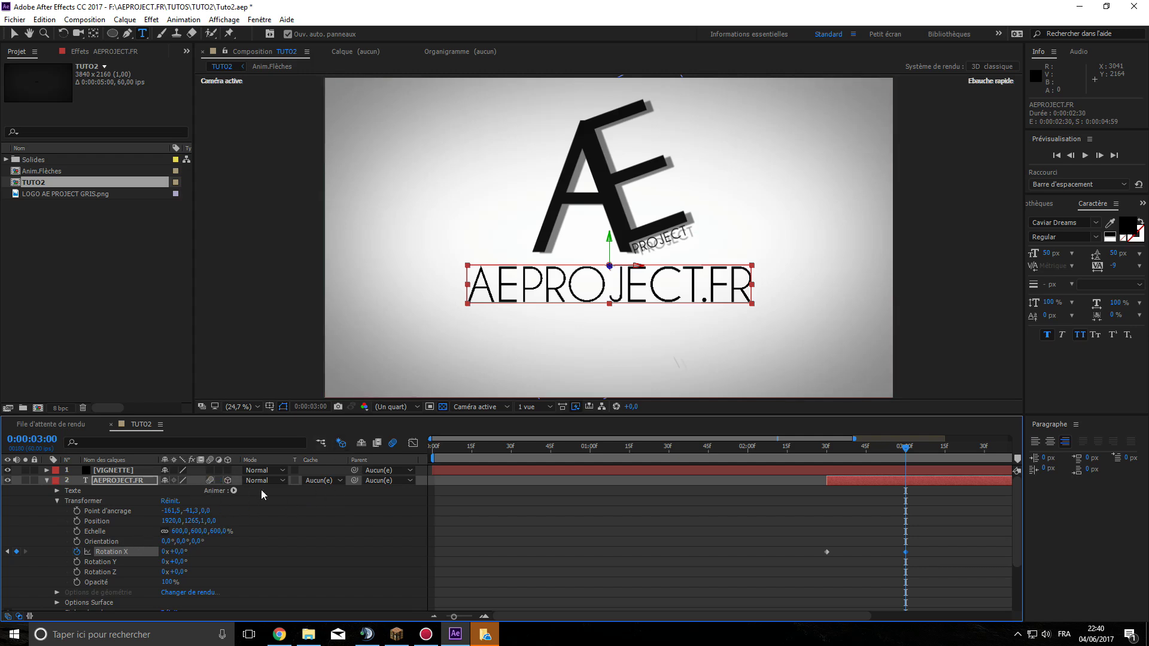
# - Apply Easy Ease to the AEPROJECT.FR layer's Rotation X keyframes and adjust the easing in the speed graph
pyautogui.click(414, 444)
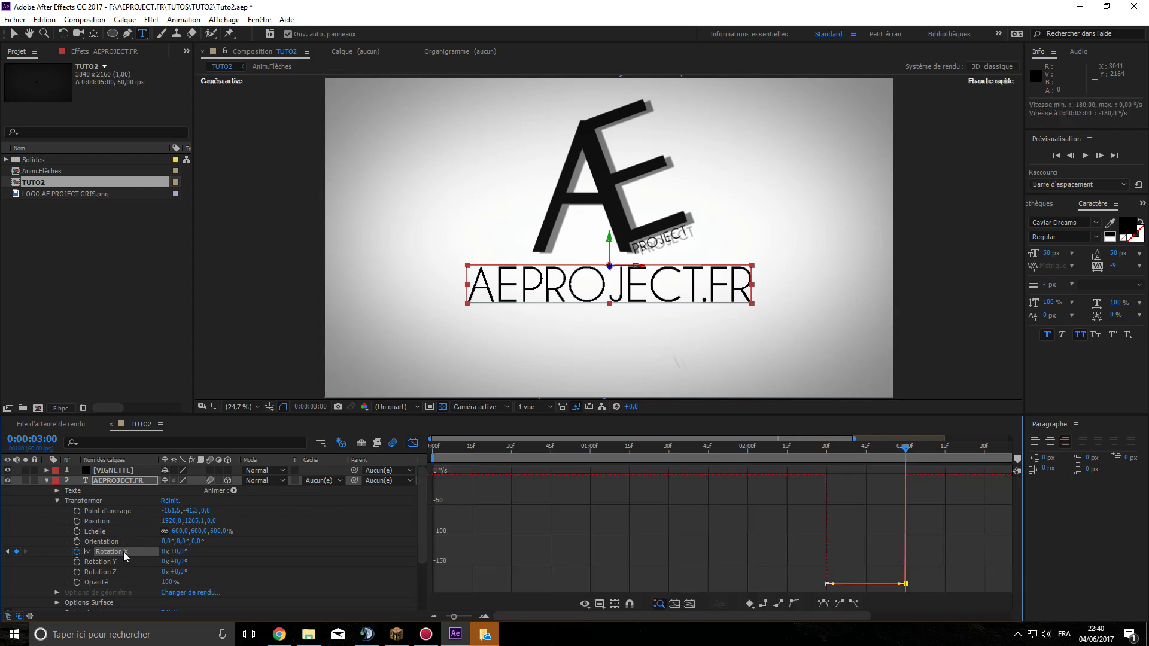
pyautogui.click(820, 606)
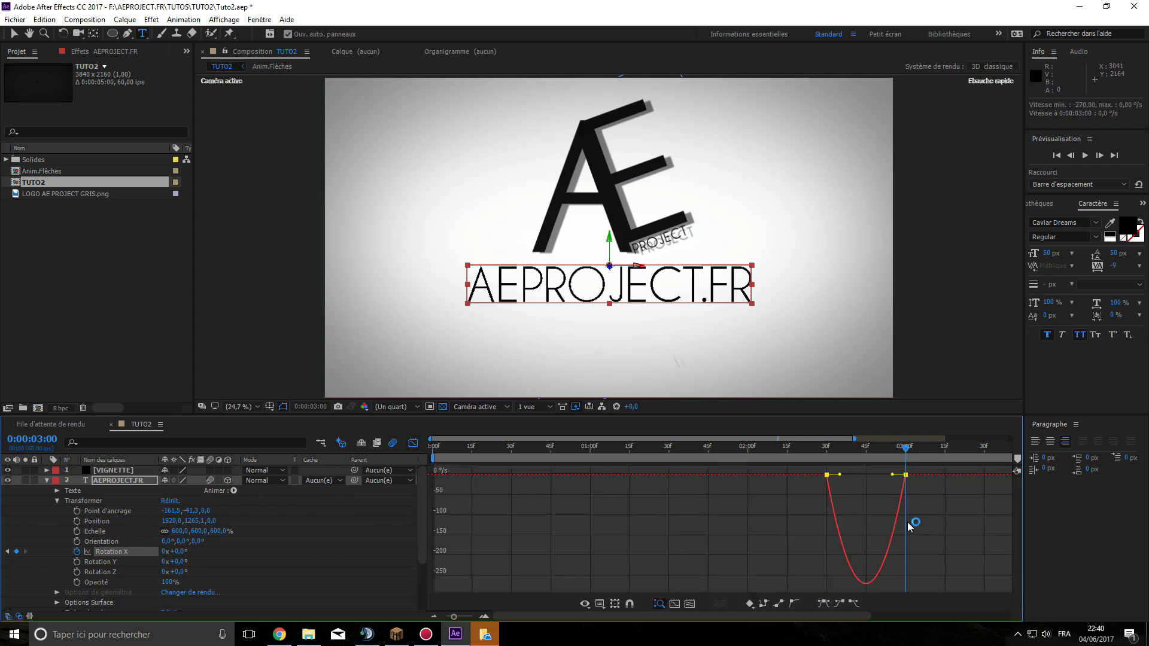
pyautogui.moveTo(893, 476); pyautogui.dragTo(1010, 439)
pyautogui.click(412, 444)
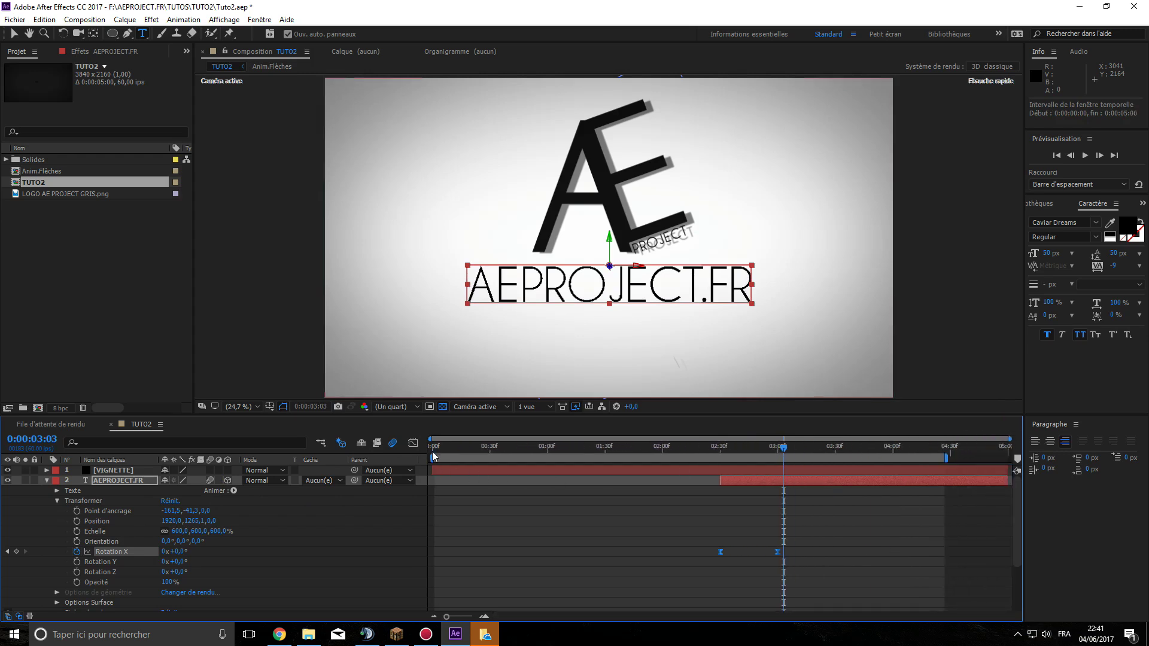
# - Collapse the AEPROJECT.FR layer's properties and preview the whole animation from the first frame
pyautogui.hotkey('ctrl', 'a')
pyautogui.click(47, 481)
pyautogui.click(90, 564)
pyautogui.moveTo(784, 452); pyautogui.dragTo(310, 435)
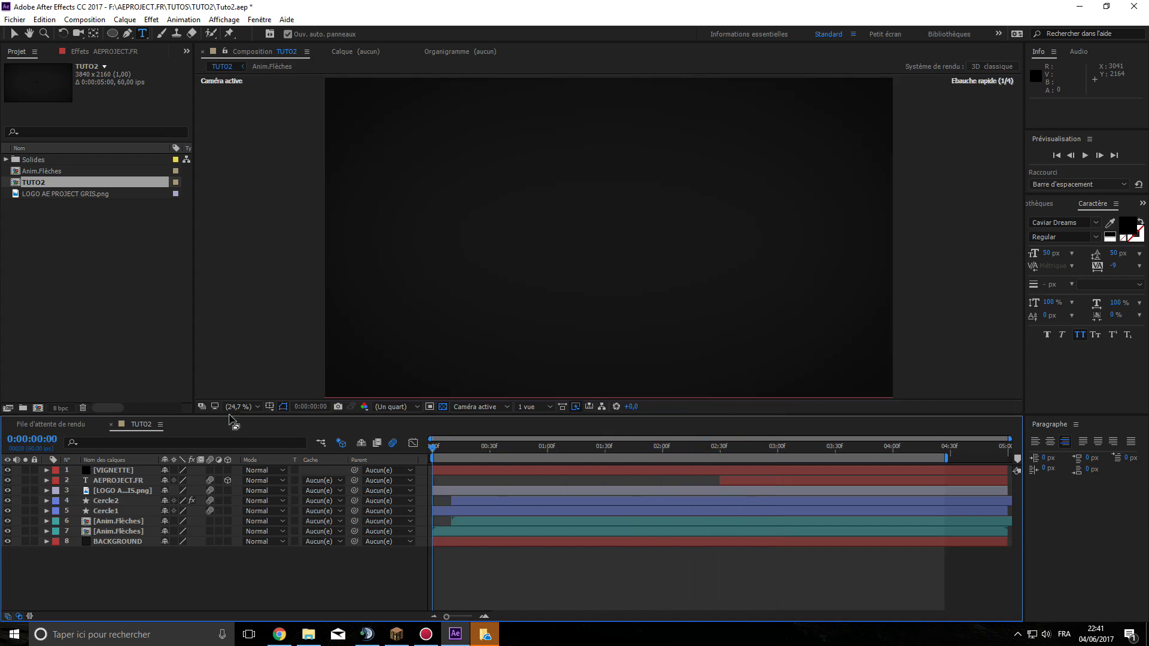
pyautogui.click(1085, 156)
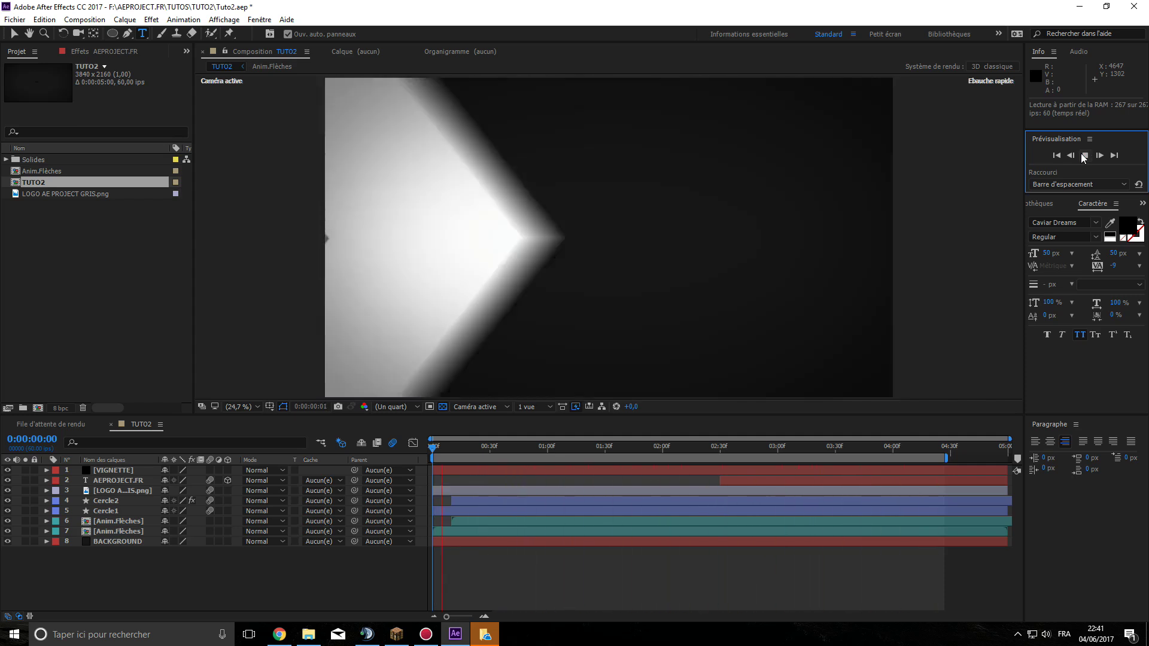
pyautogui.click(1083, 155)
# - Extend the work area to the end of the composition at 0:00:04:59 and set the current time to 0:00:00:56
pyautogui.moveTo(488, 447); pyautogui.dragTo(1054, 453)
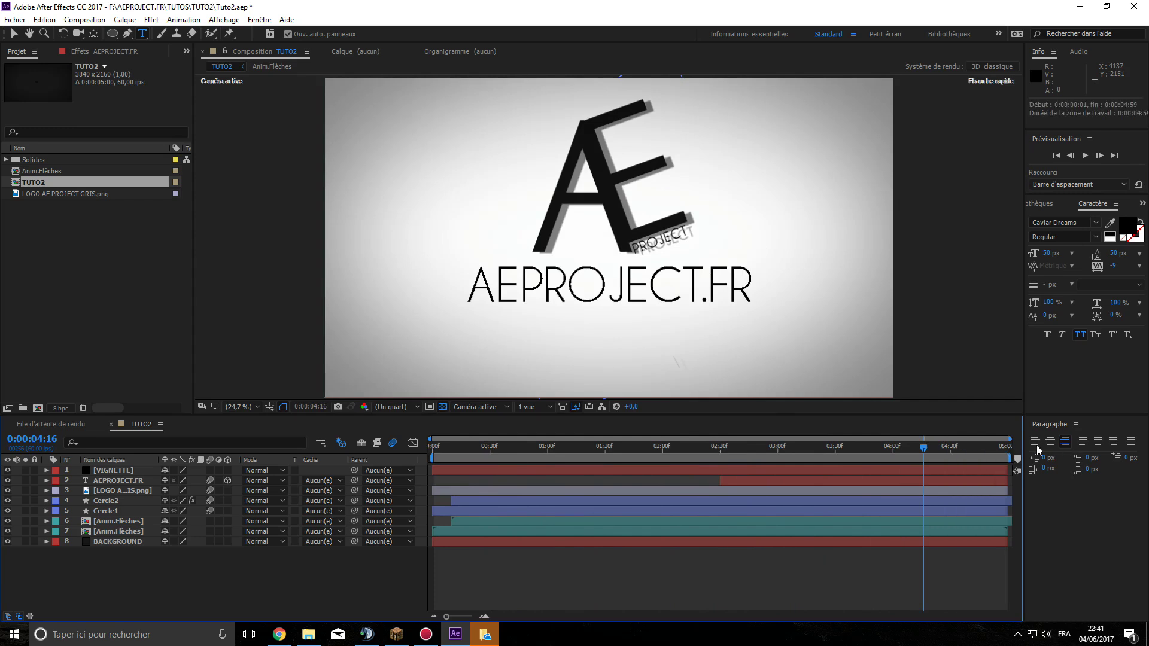
pyautogui.moveTo(921, 452); pyautogui.dragTo(399, 405)
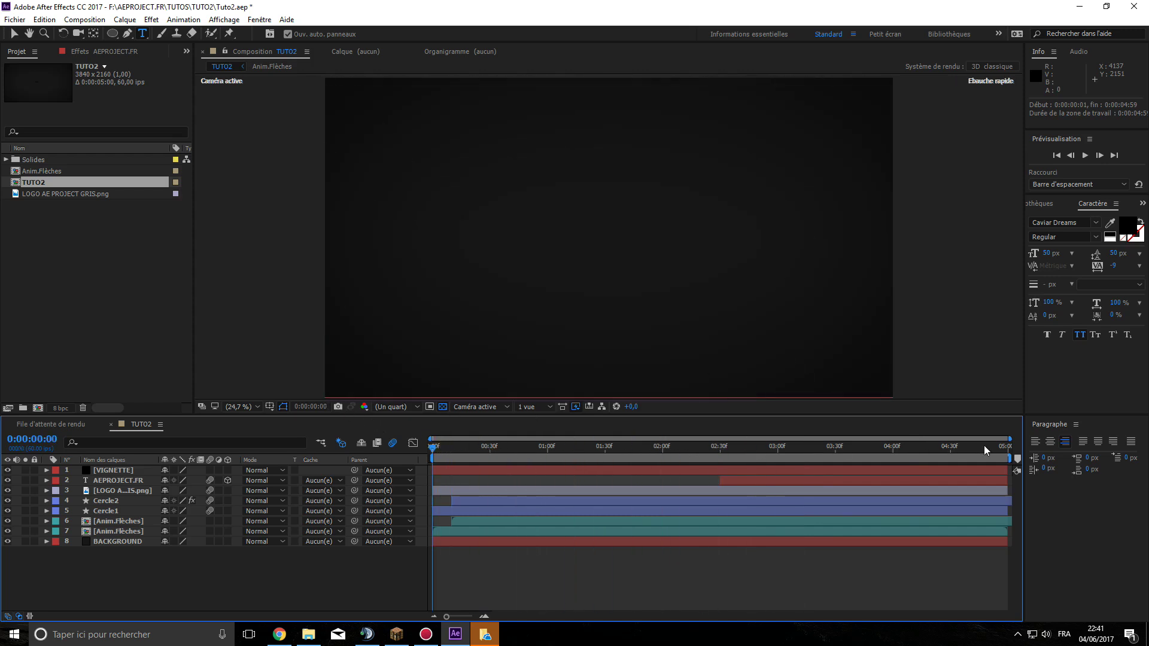
pyautogui.moveTo(432, 452); pyautogui.dragTo(531, 433)
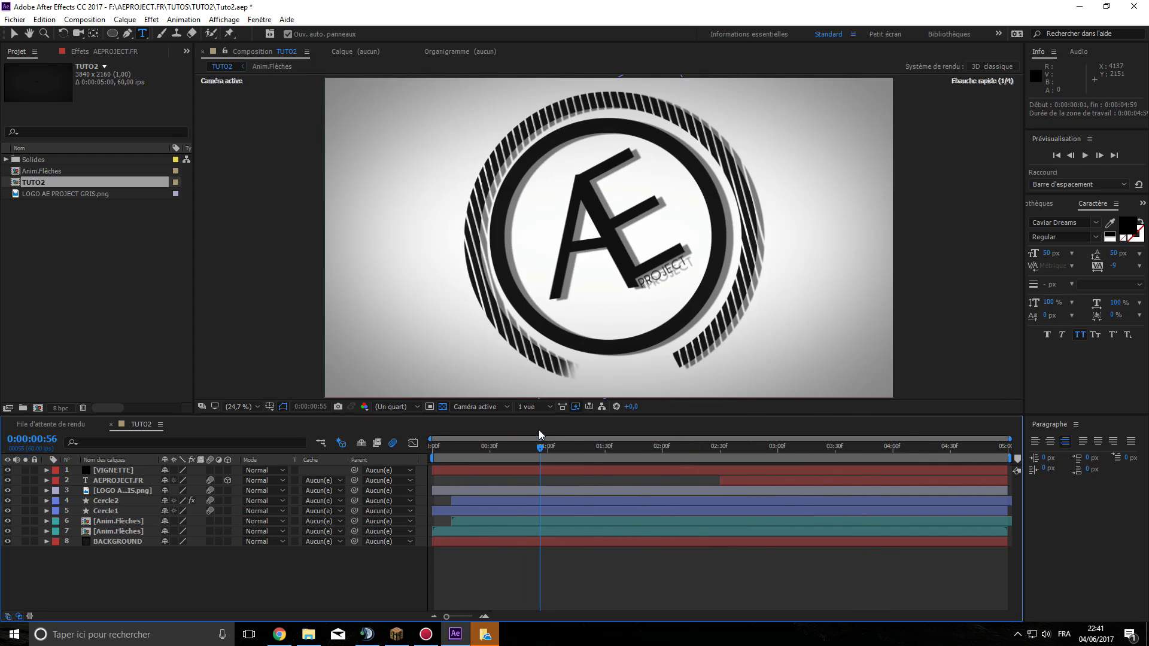
# - Create an adjustment layer (Calque d'effets) above all the other layers and rename it Looks
pyautogui.rightClick(198, 559)
pyautogui.moveTo(226, 445)
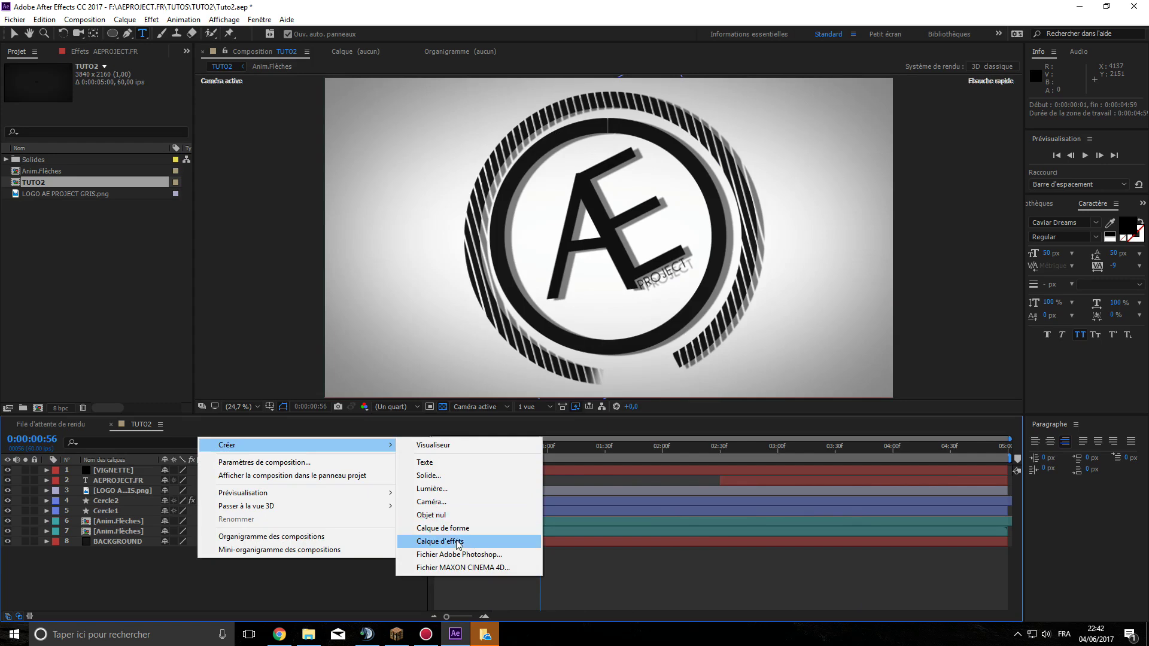
pyautogui.click(458, 542)
pyautogui.rightClick(101, 470)
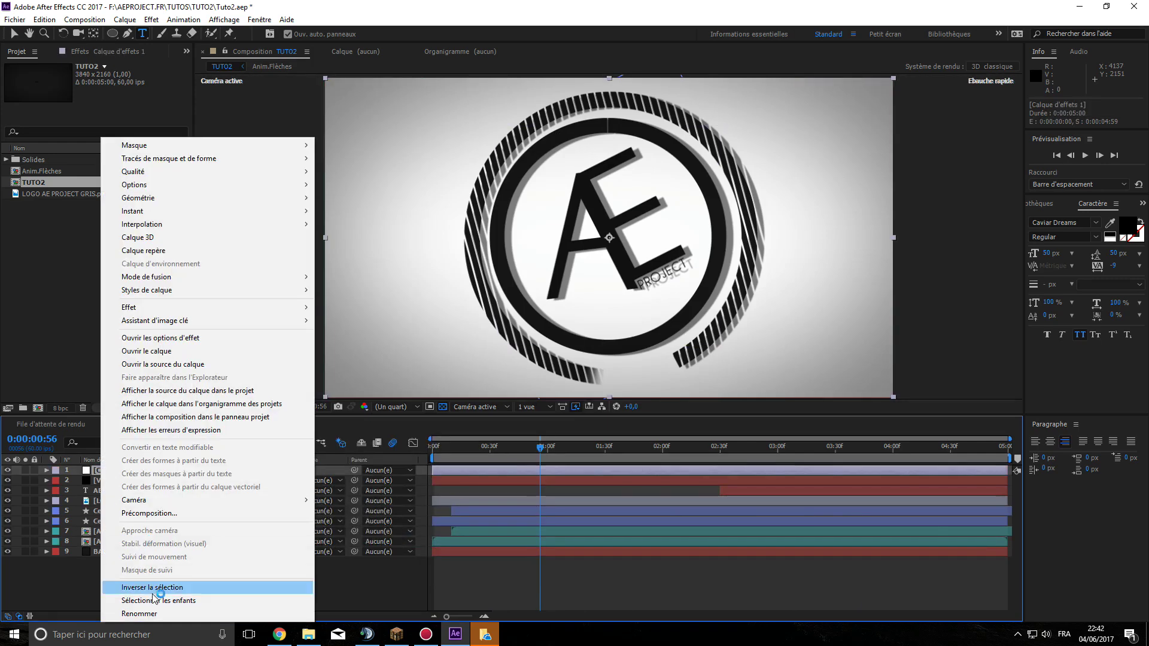
pyautogui.click(143, 613)
pyautogui.write('Lo')
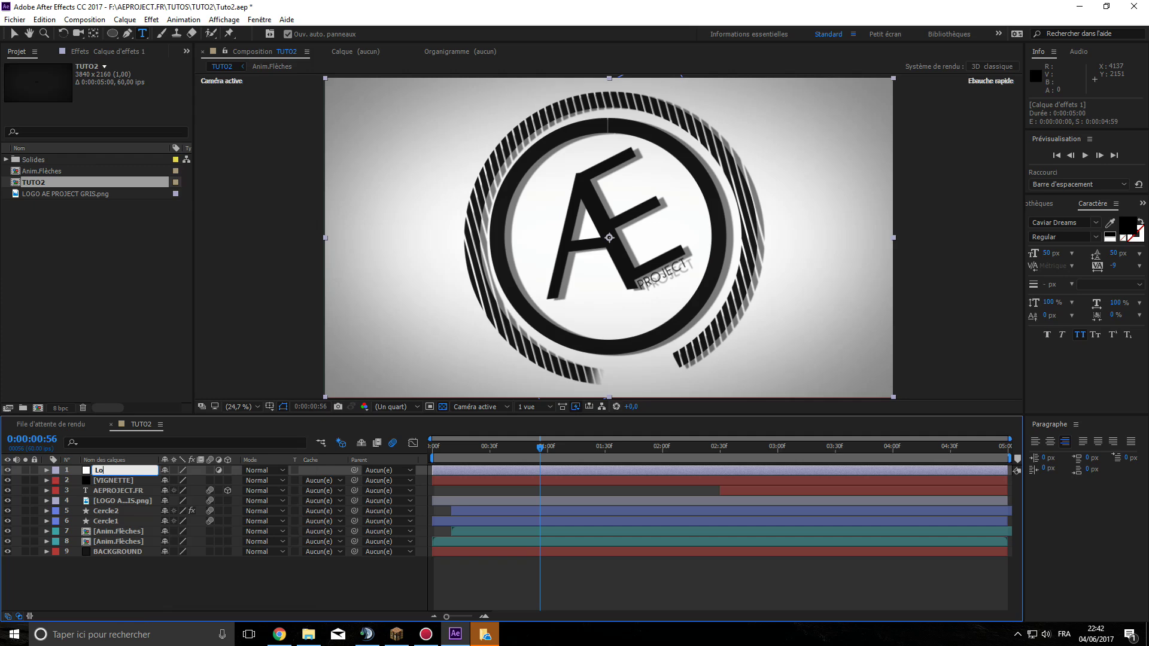
pyautogui.write('oks')
pyautogui.press('Return')
# - Apply the Magic Bullet Looks effect to the Looks adjustment layer and open its look editor
pyautogui.rightClick(94, 471)
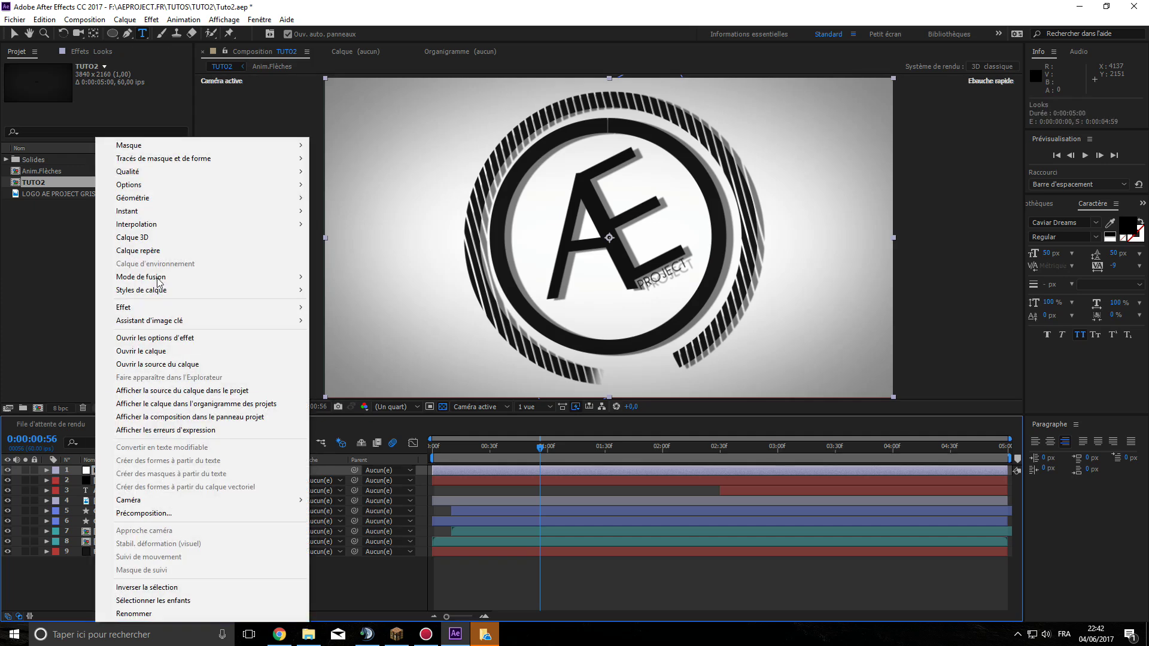
pyautogui.moveTo(209, 307)
pyautogui.moveTo(373, 455)
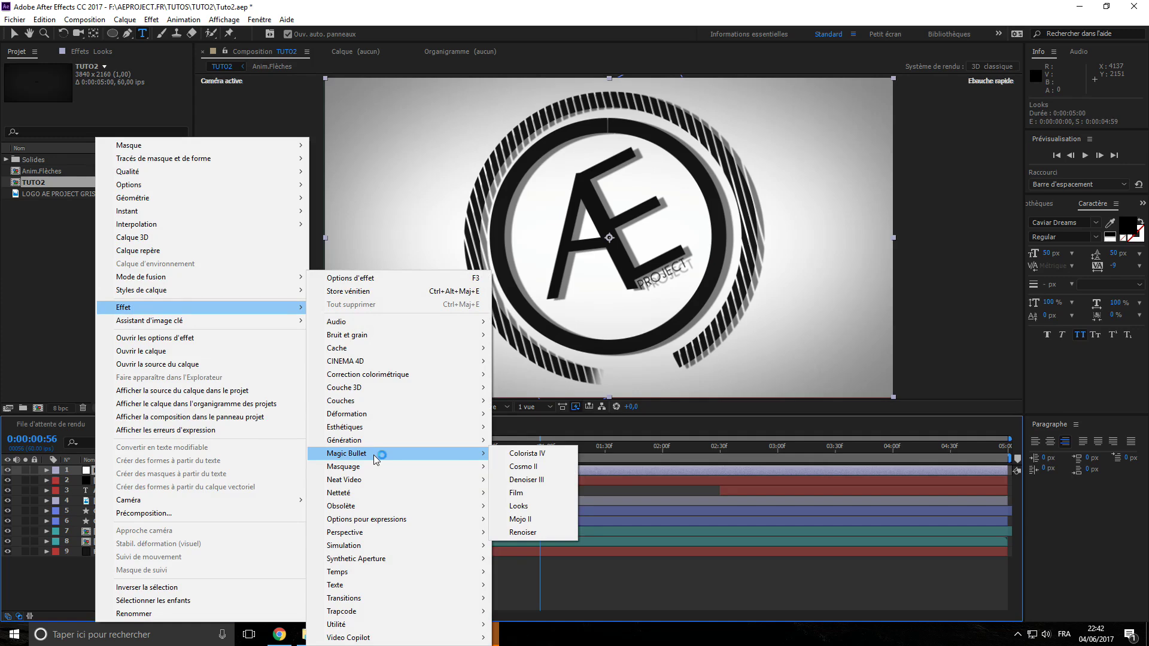
pyautogui.click(518, 506)
pyautogui.press('v')
pyautogui.click(43, 110)
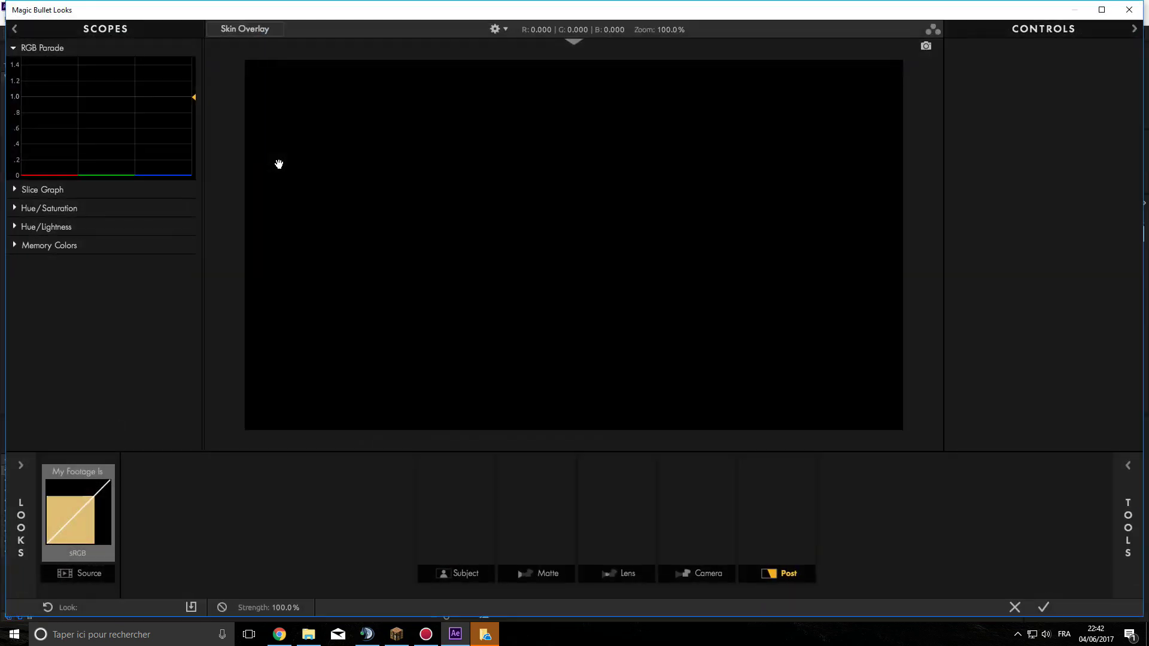
# - Open the looks library and try the Optimus and Classic Warm and Fuzzy presets from Blockbuster Warm
pyautogui.click(23, 477)
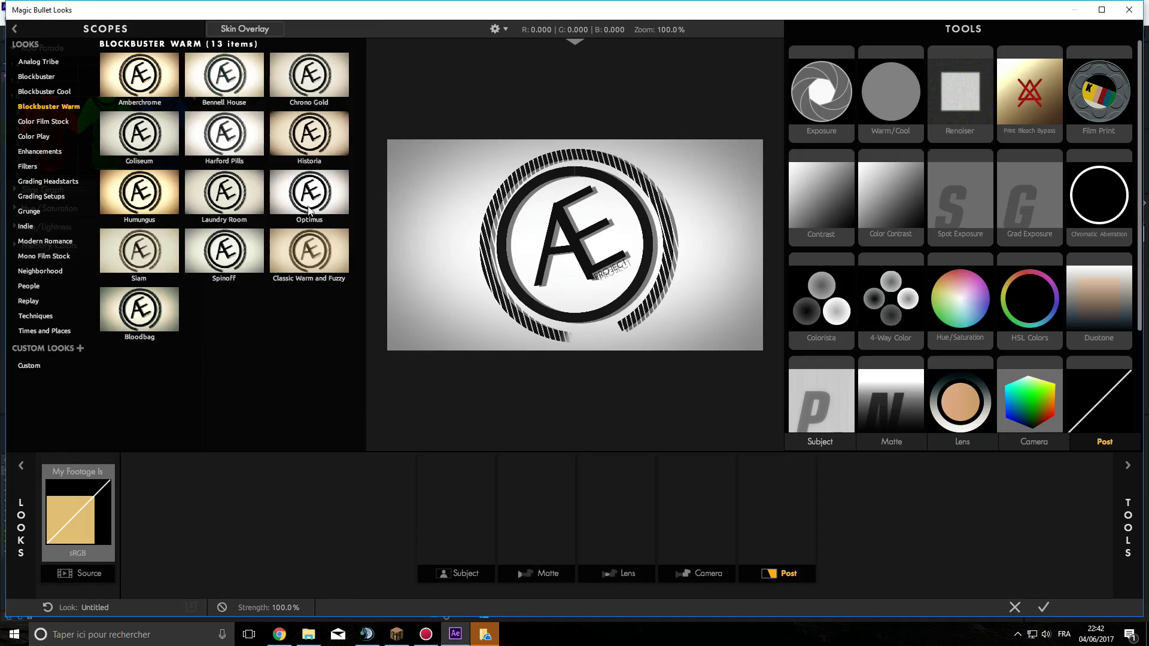
pyautogui.click(309, 210)
pyautogui.click(288, 264)
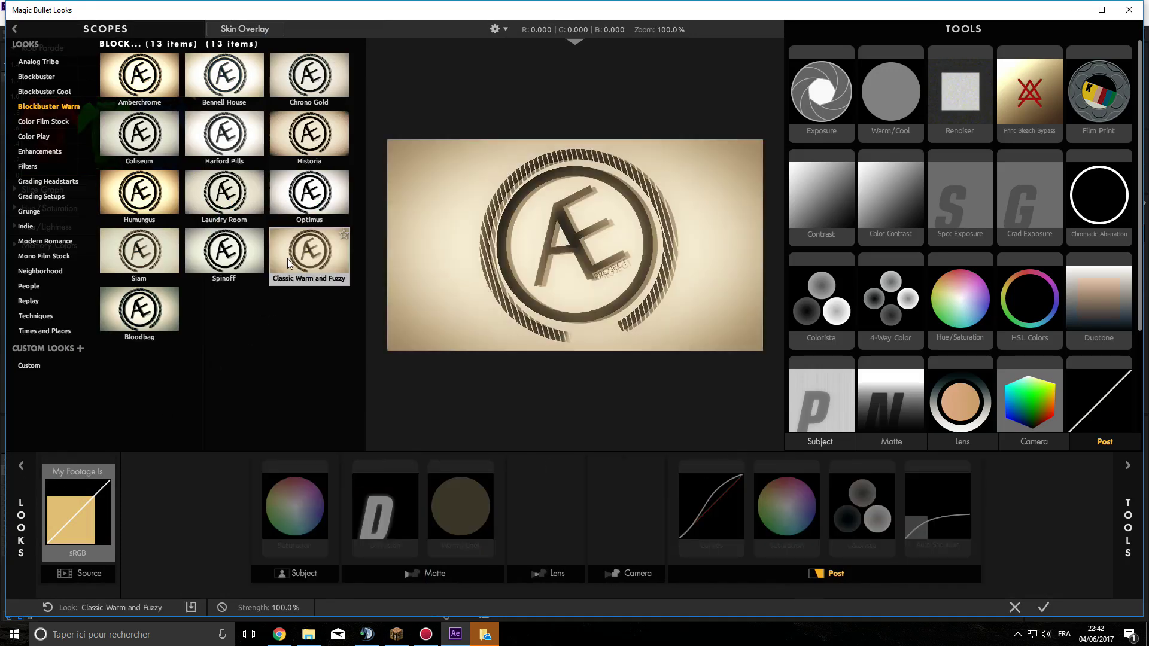
# - Try the Blockbuster presets Body Shop, Chronometer and Classic Tension on the logo frame, returning to Body Shop
pyautogui.click(35, 62)
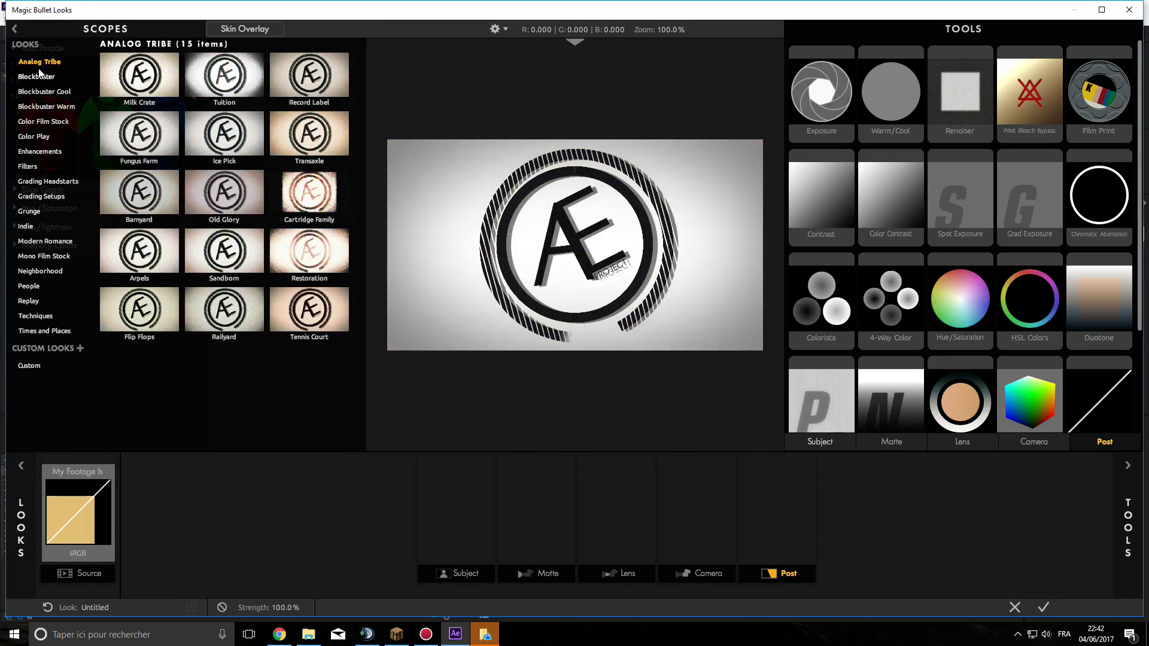
pyautogui.click(39, 74)
pyautogui.click(115, 79)
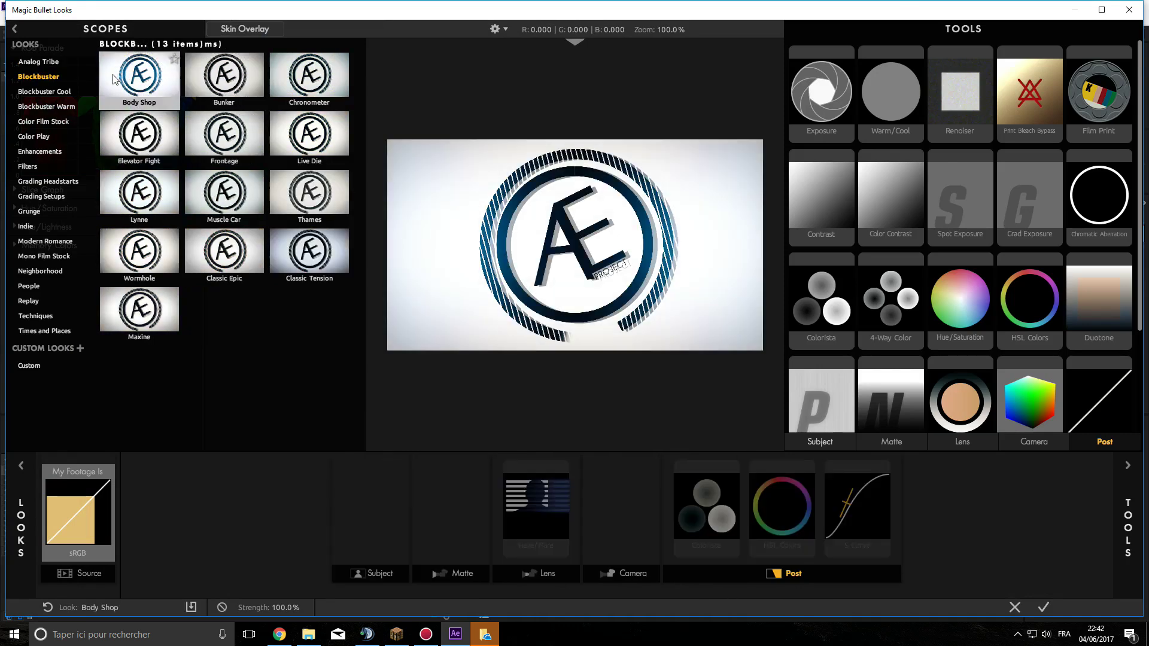
pyautogui.click(306, 66)
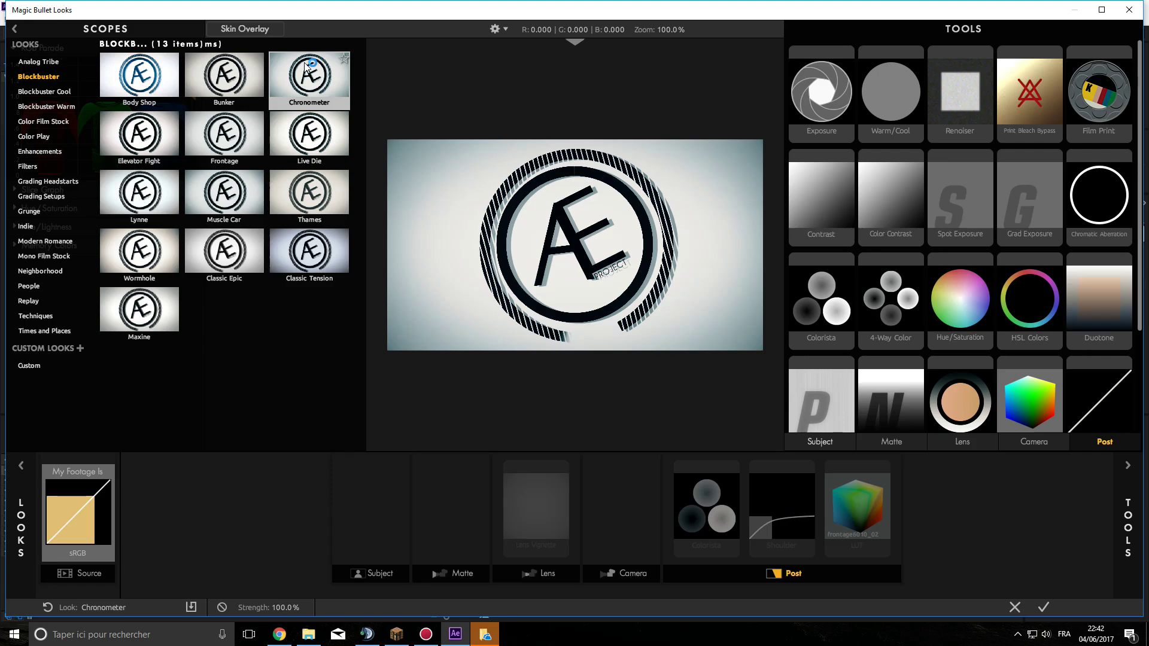
pyautogui.click(312, 242)
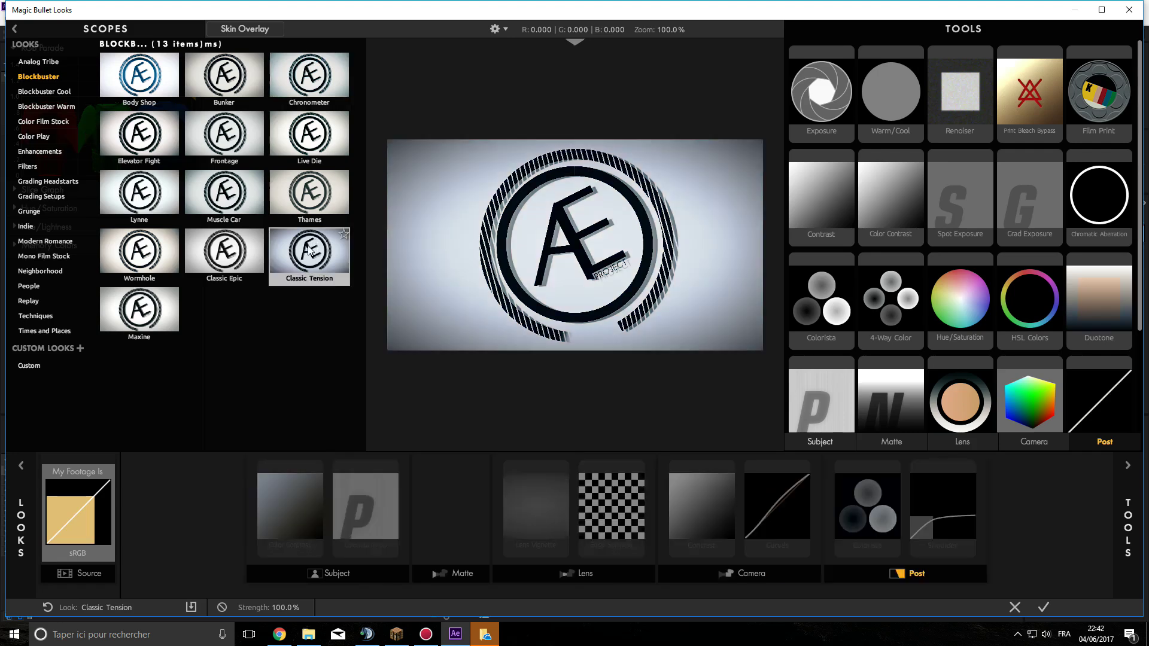
pyautogui.click(135, 74)
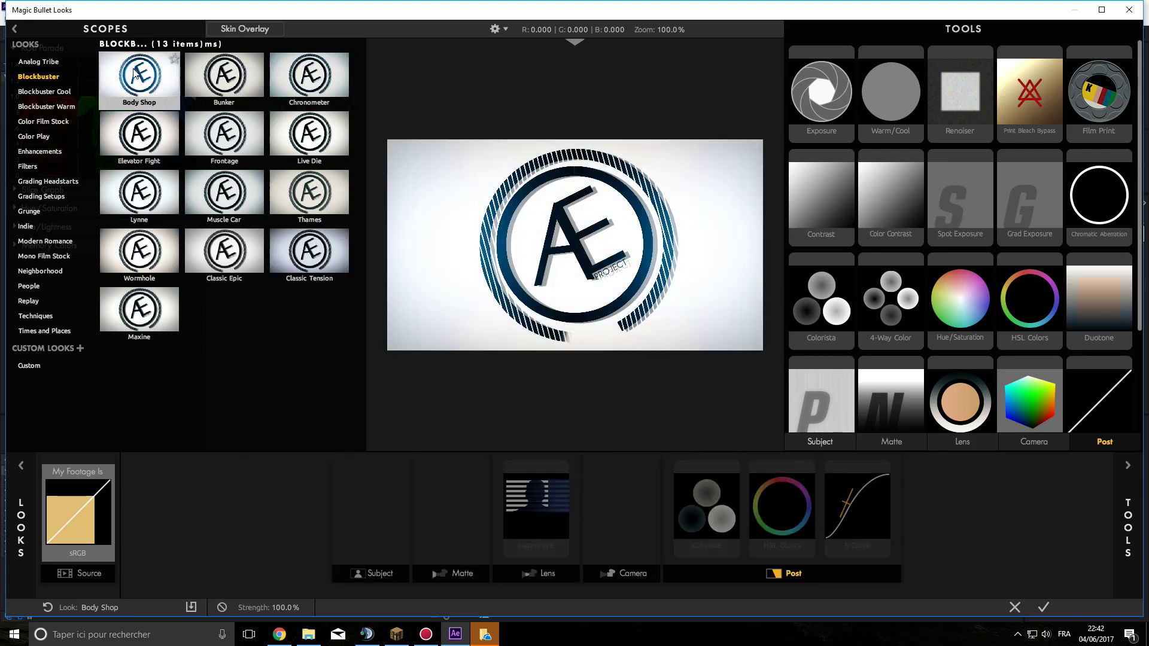
# - Try presets from the Times and Places category on the logo frame, including Day for Night, Istanbul and Juarez
pyautogui.click(46, 331)
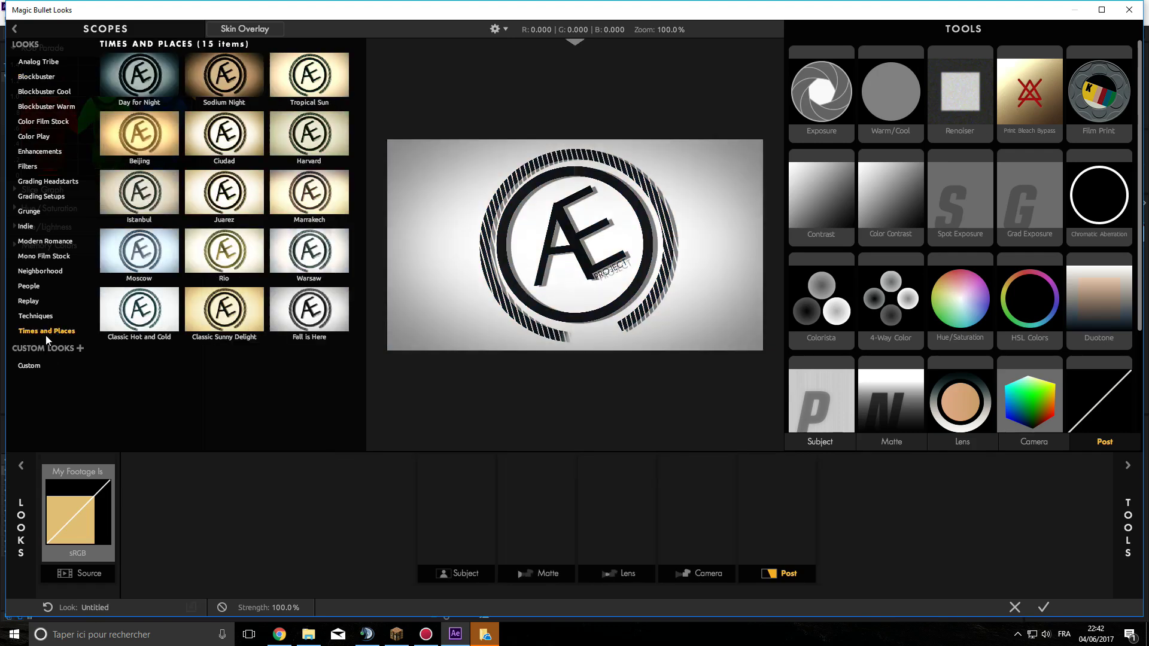
pyautogui.click(150, 93)
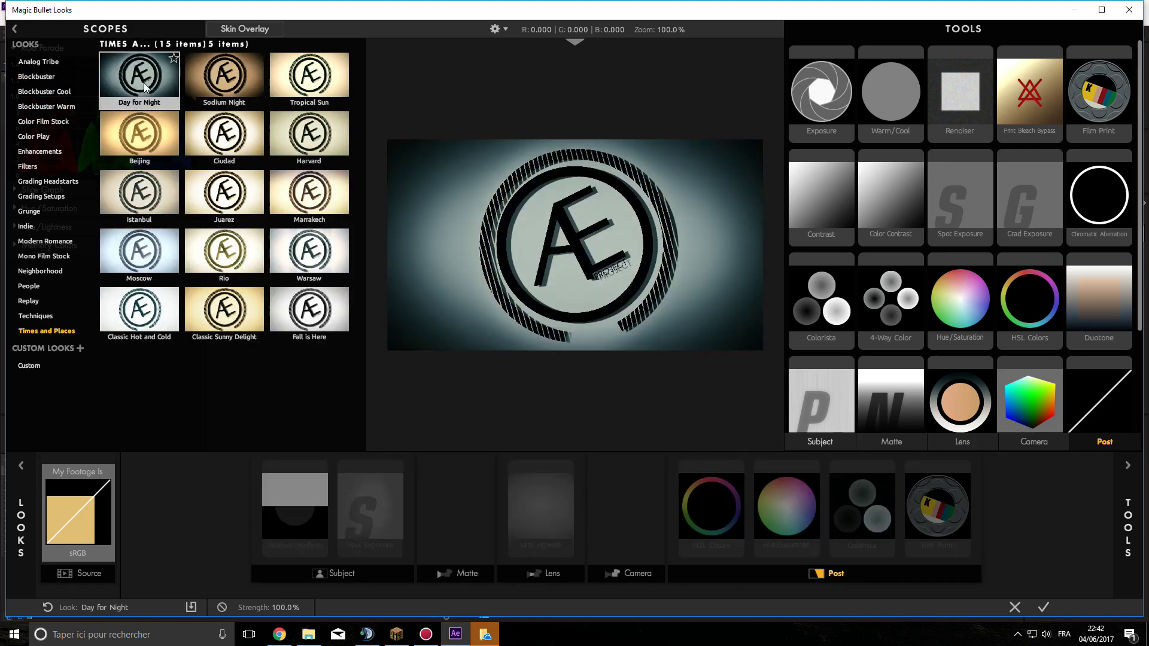
pyautogui.click(142, 171)
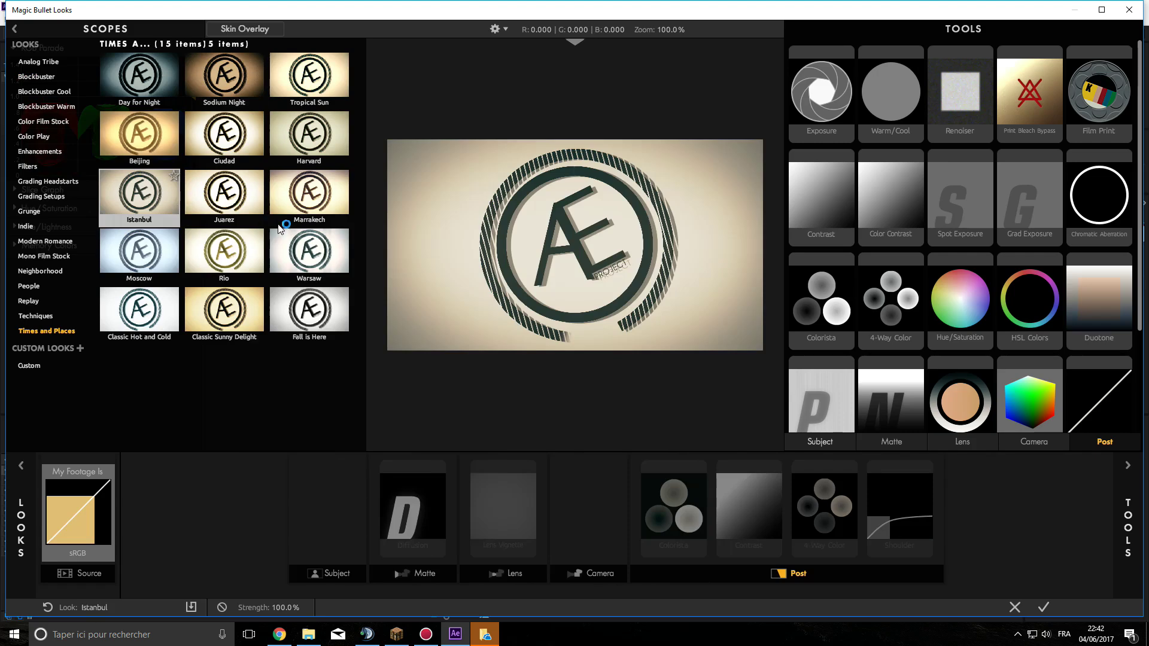
pyautogui.click(278, 225)
pyautogui.click(233, 208)
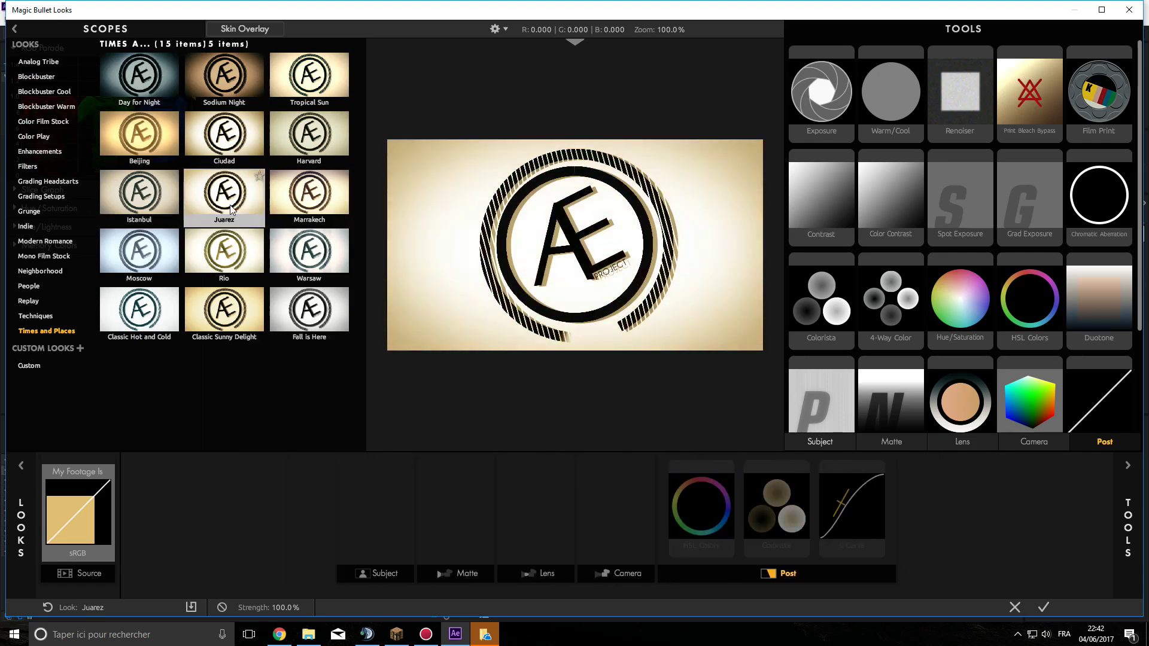
pyautogui.click(276, 245)
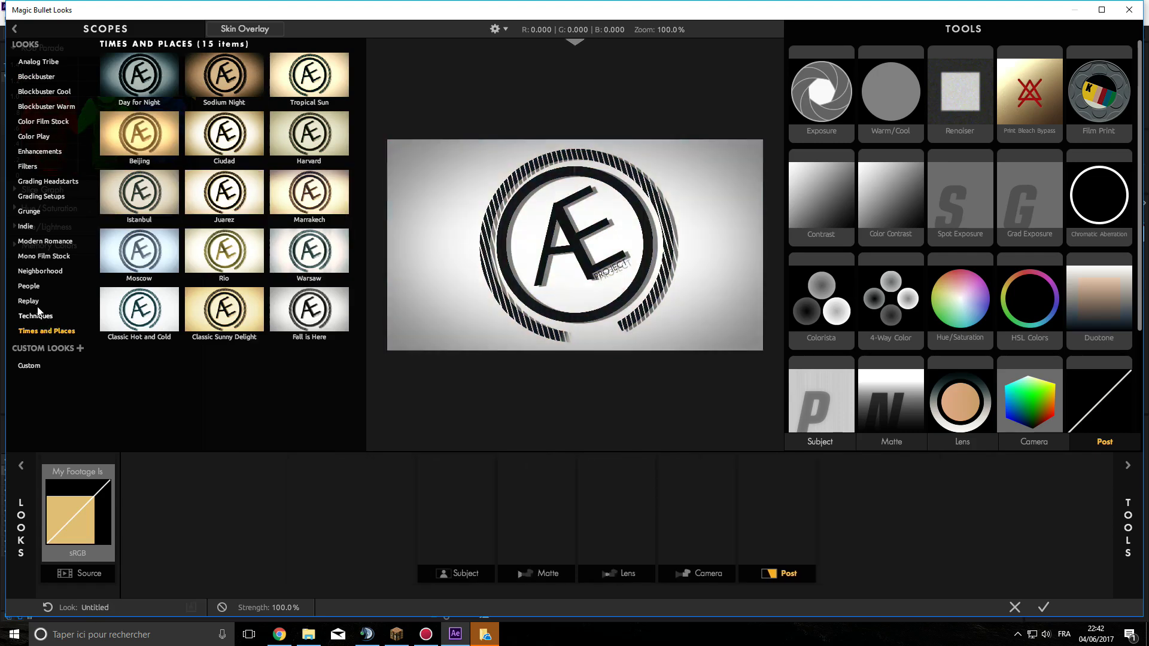
# - Browse the Replay, Neighborhood and Analog Tribe looks, then confirm the Body Shop preset from Blockbuster as the Looks layer's grade
pyautogui.click(35, 302)
pyautogui.click(38, 272)
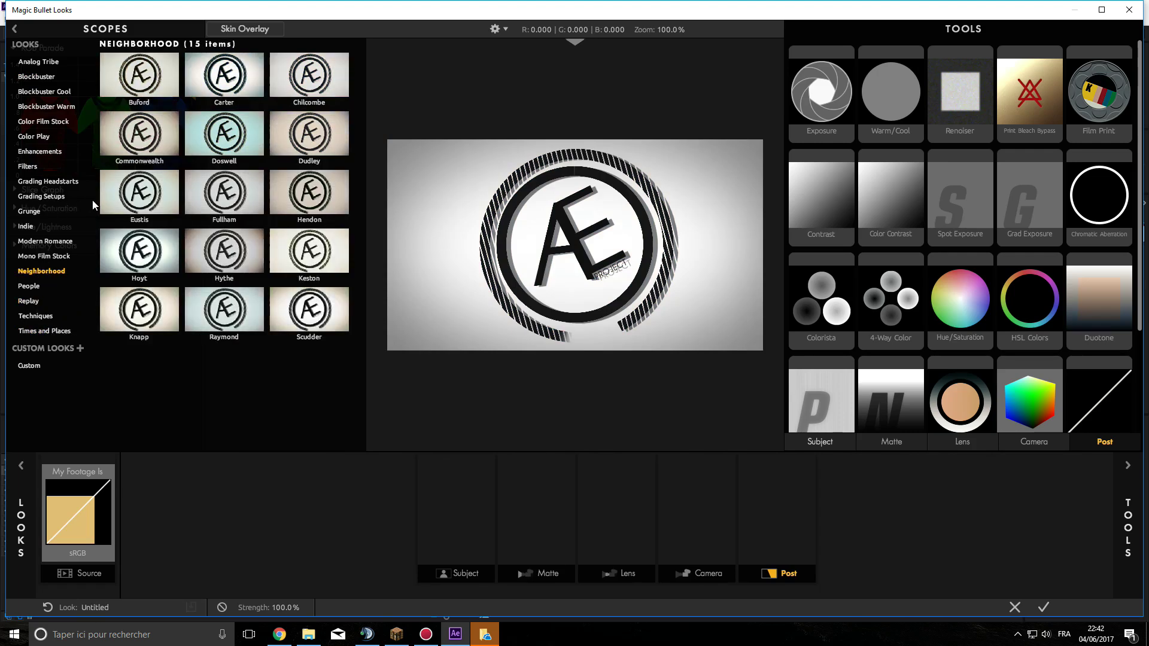
pyautogui.click(39, 62)
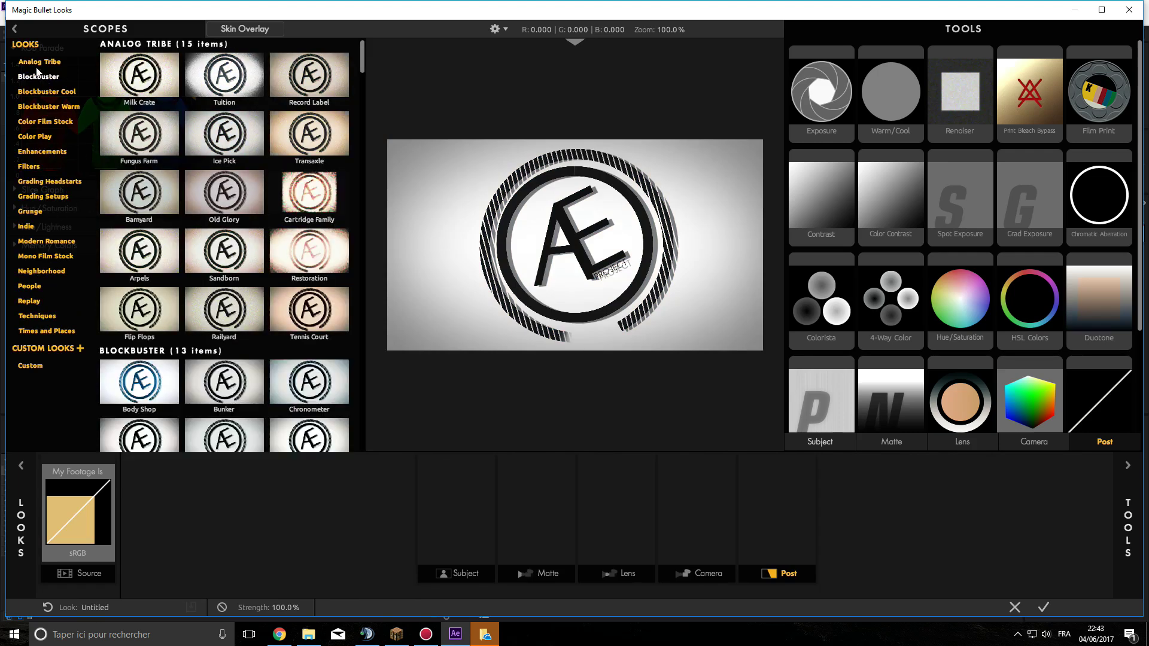
pyautogui.click(38, 76)
pyautogui.click(153, 84)
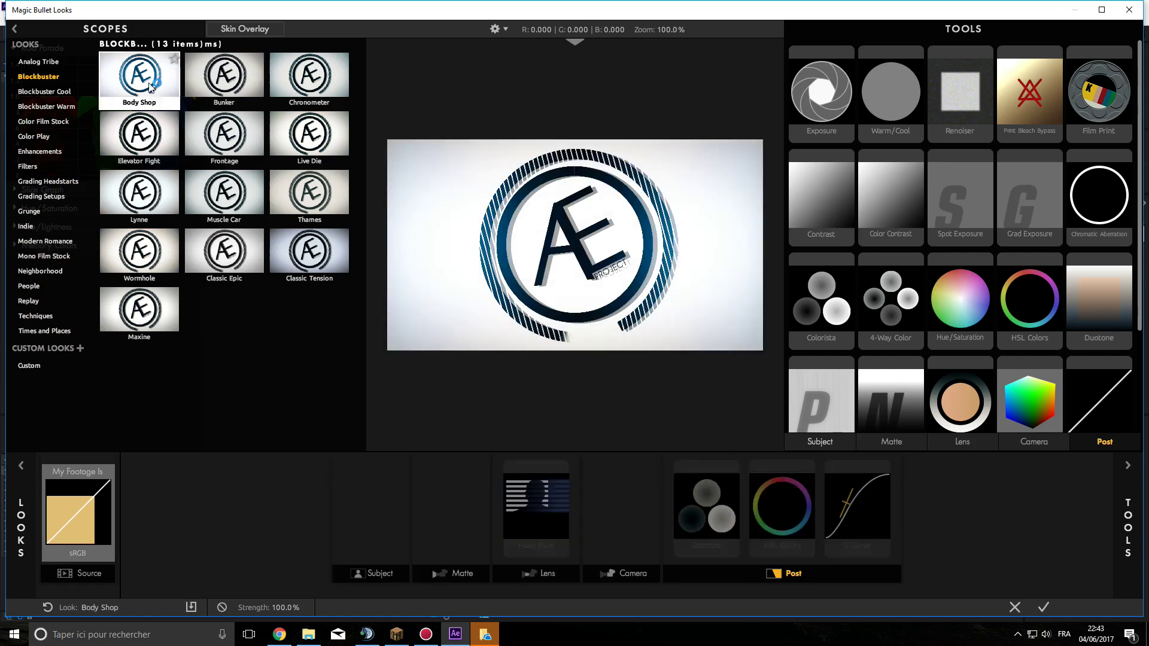
pyautogui.click(1045, 608)
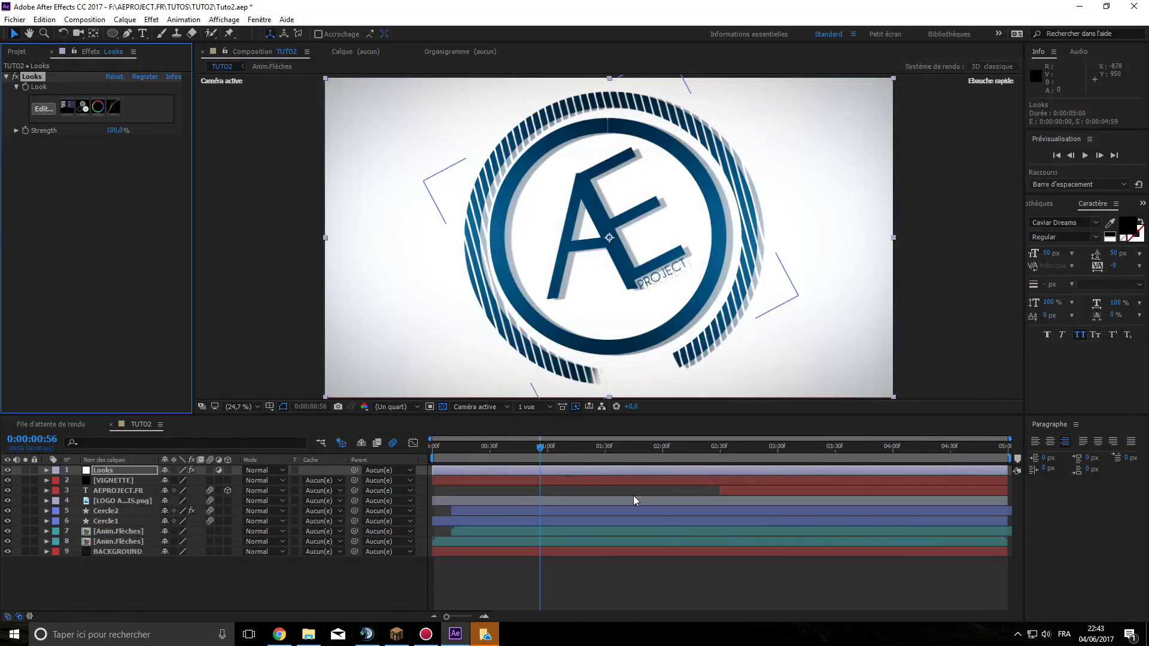
# - Play back the graded TUTO2 composition from its first frame to check the logo and text animation
pyautogui.moveTo(541, 448); pyautogui.dragTo(399, 385)
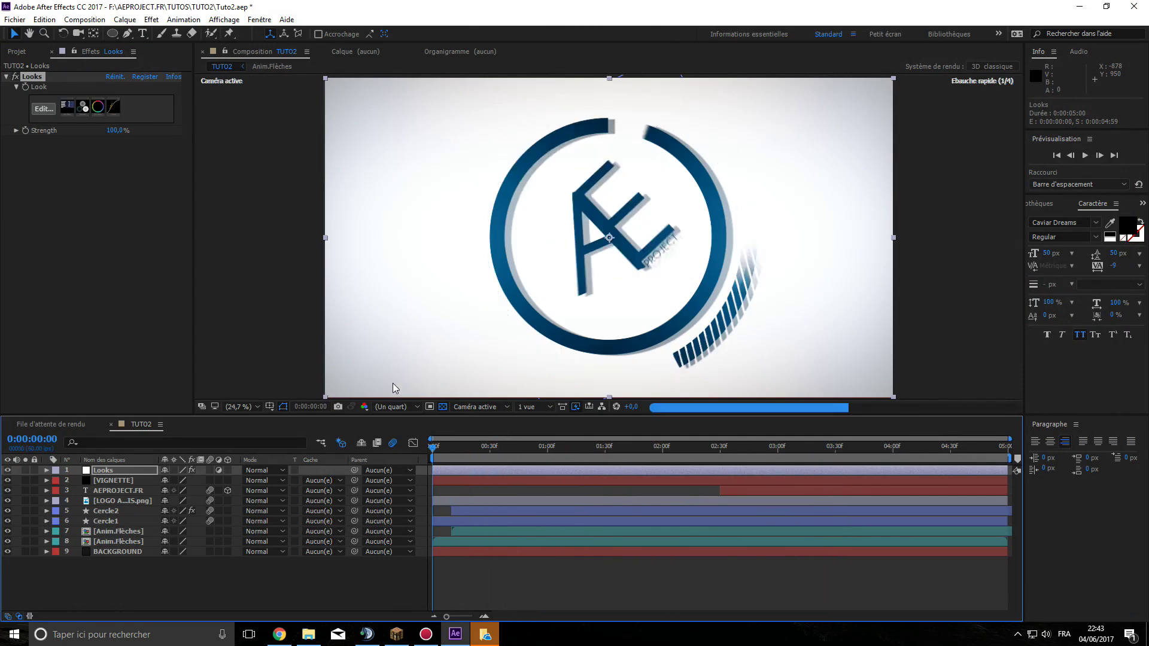
pyautogui.click(1085, 156)
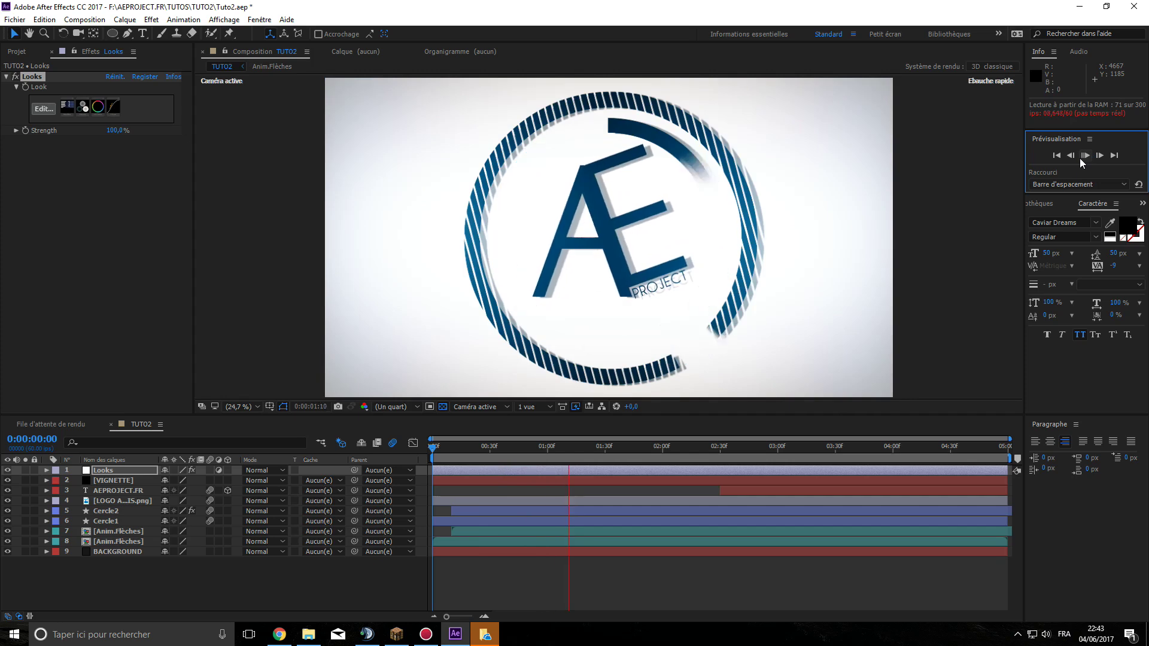
pyautogui.click(1085, 157)
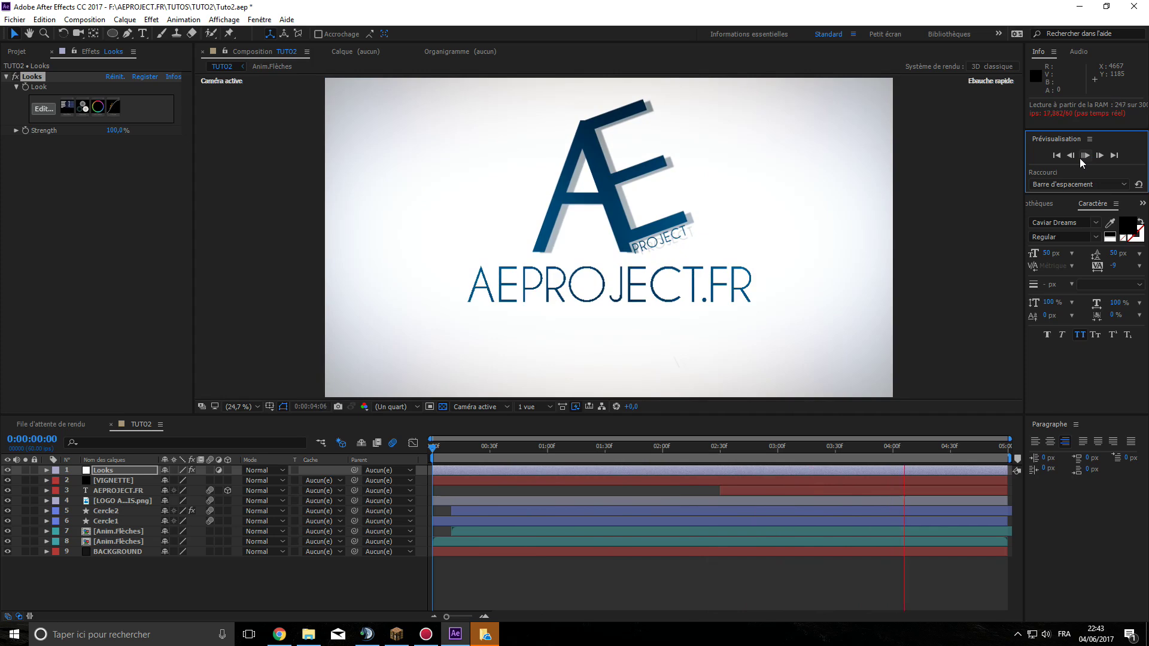
pyautogui.click(1084, 158)
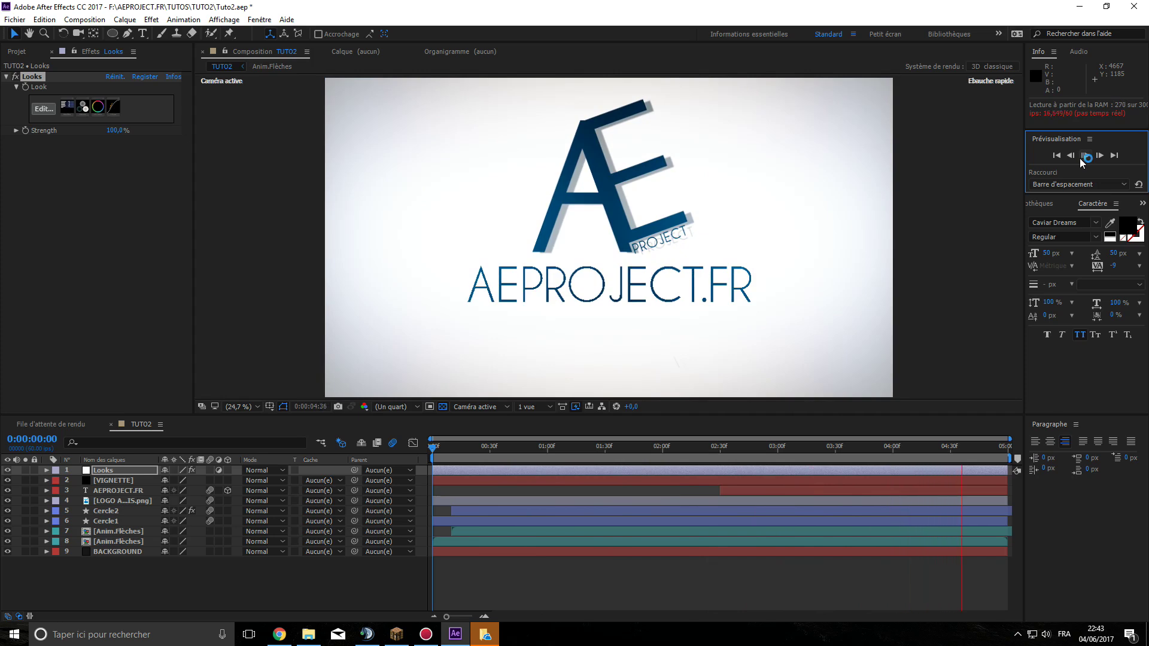